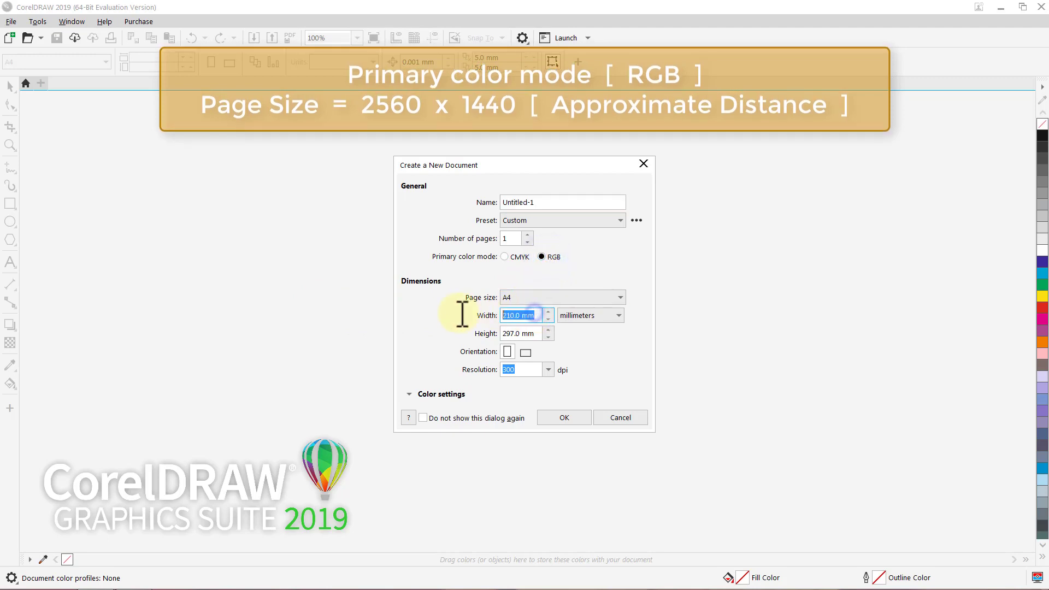
Create the new RGB document with a page 2560 mm wide and 1440 mm high.
type("2560")
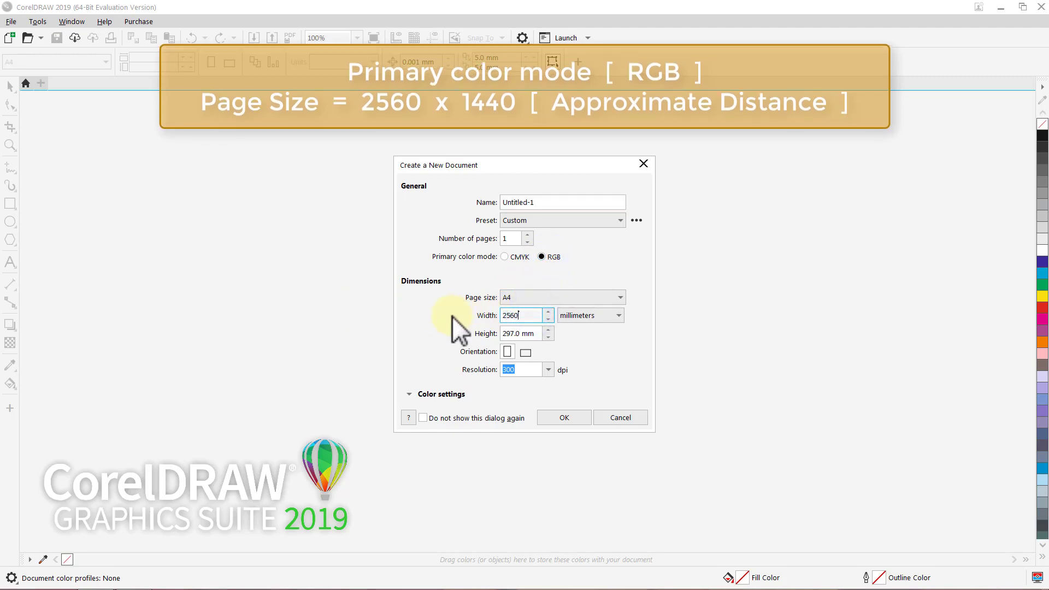
key("Tab")
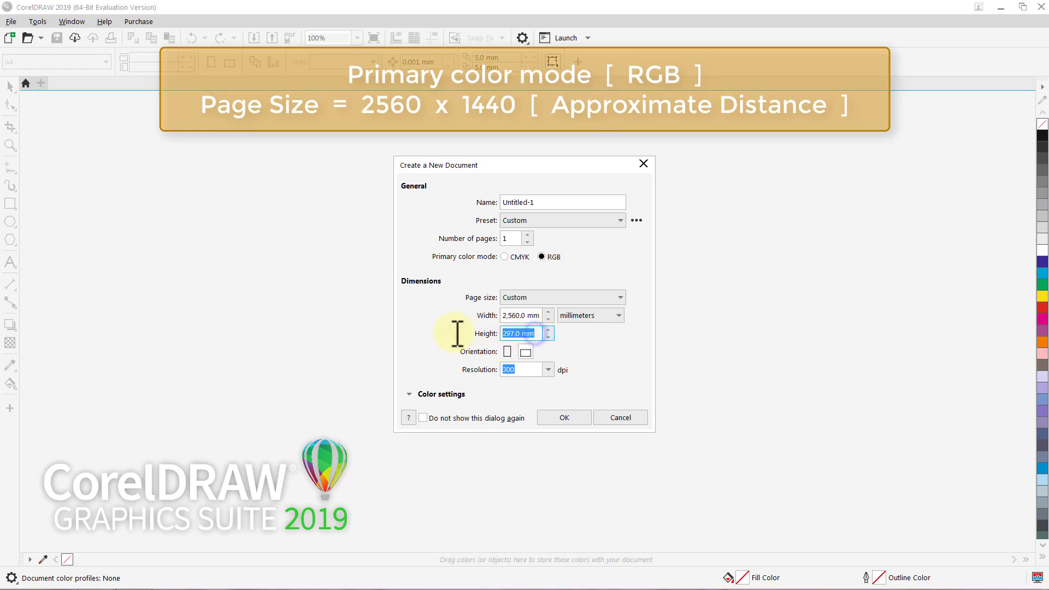
type("1440")
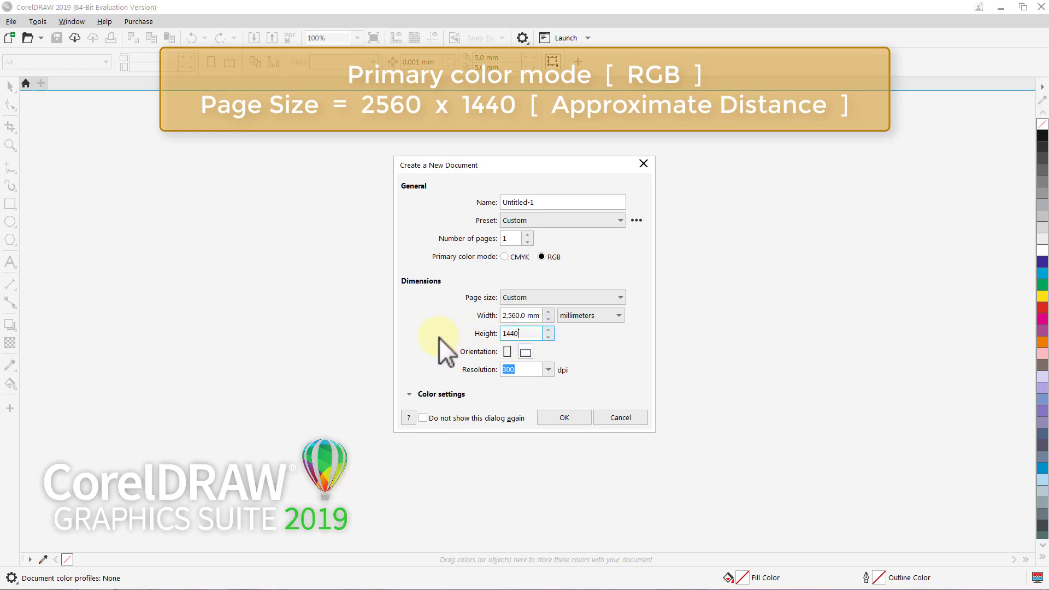
left_click(545, 418)
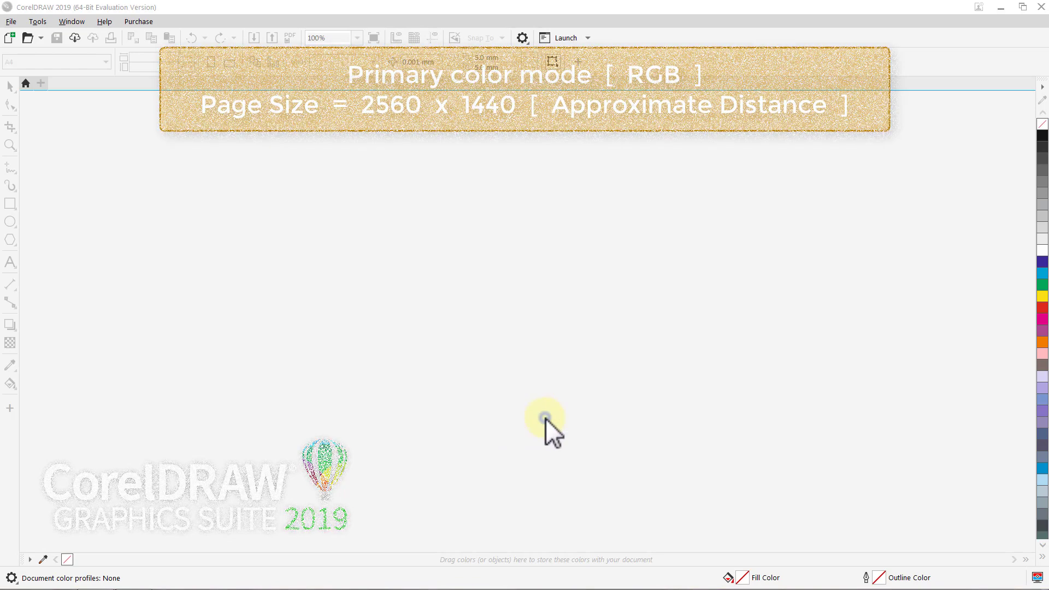
key("space")
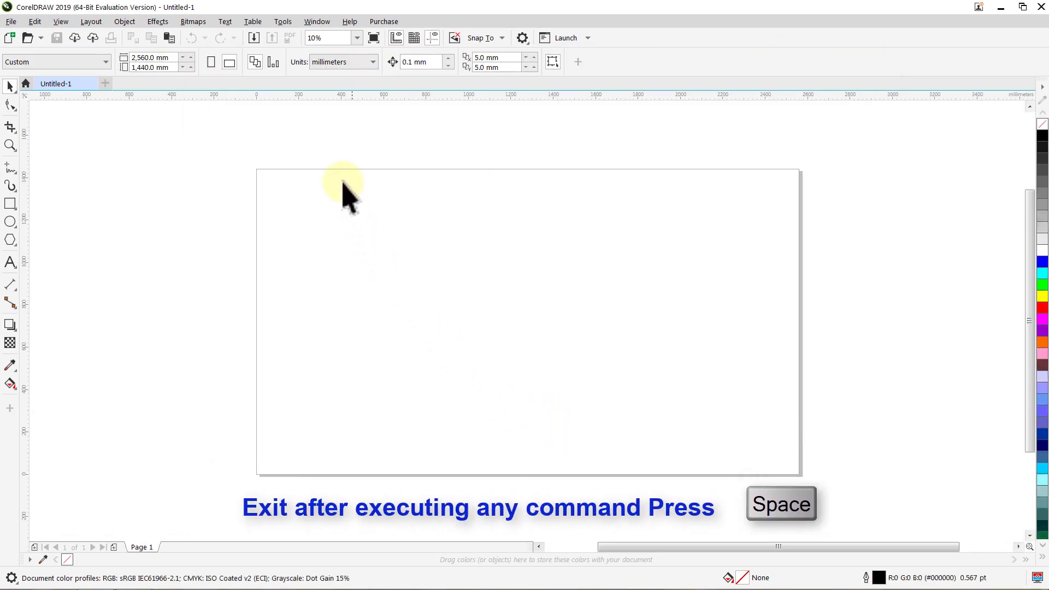
Change the default toolbar button size to Medium.
left_click(319, 25)
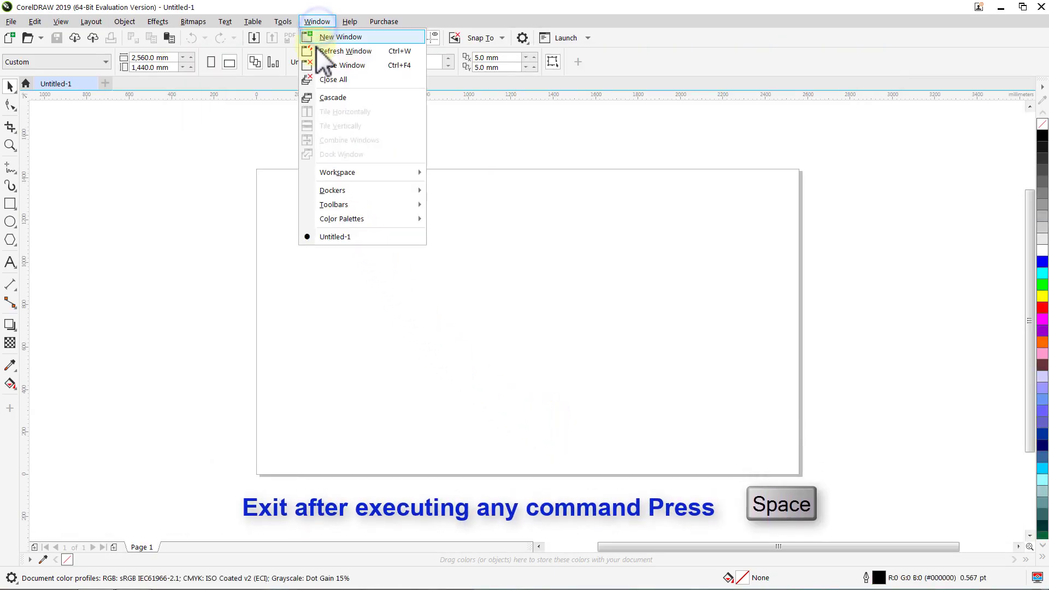
mouse_move(327, 200)
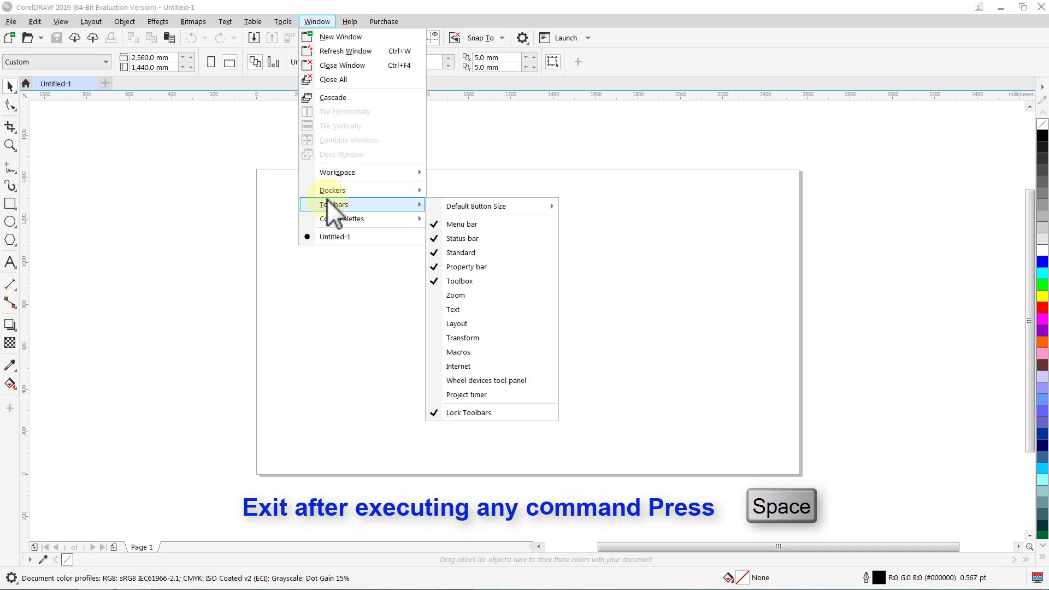
mouse_move(476, 206)
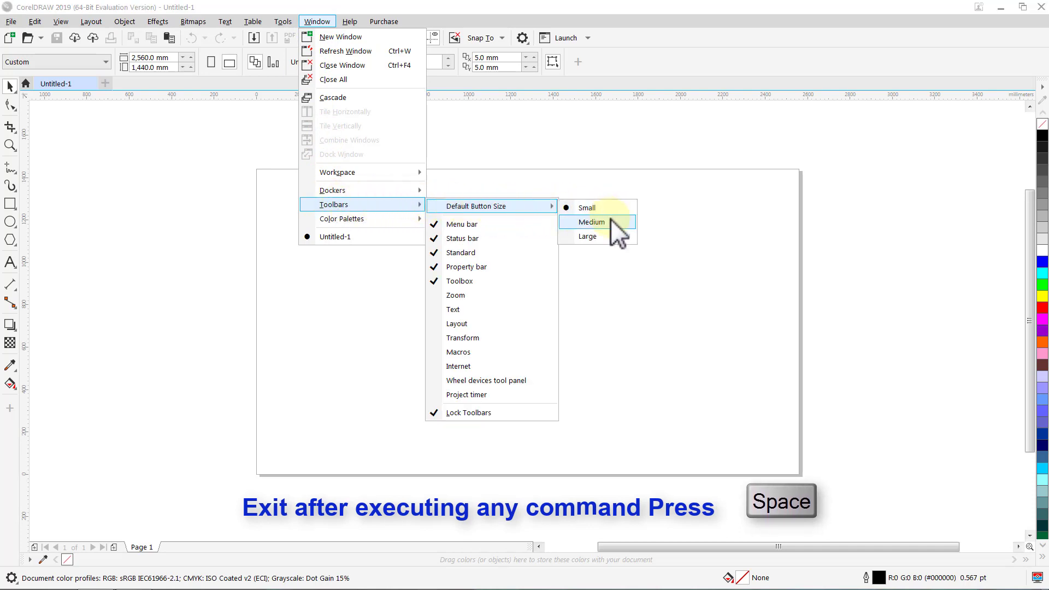
left_click(611, 220)
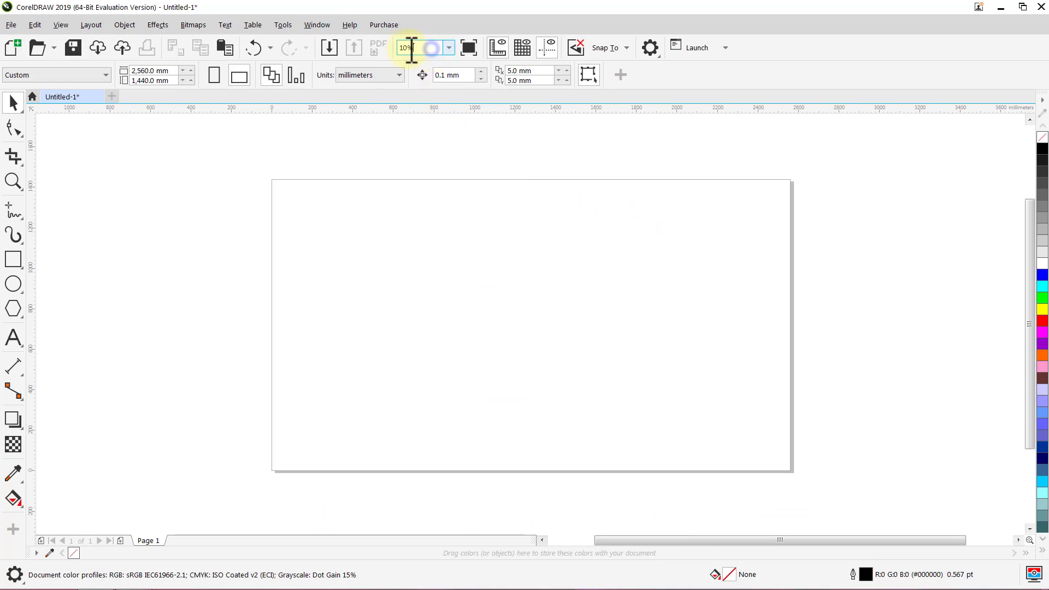
Set up the Polygon tool for 3 sides and make 3.0 pt the default outline width for graphic objects.
type("30")
key("Return")
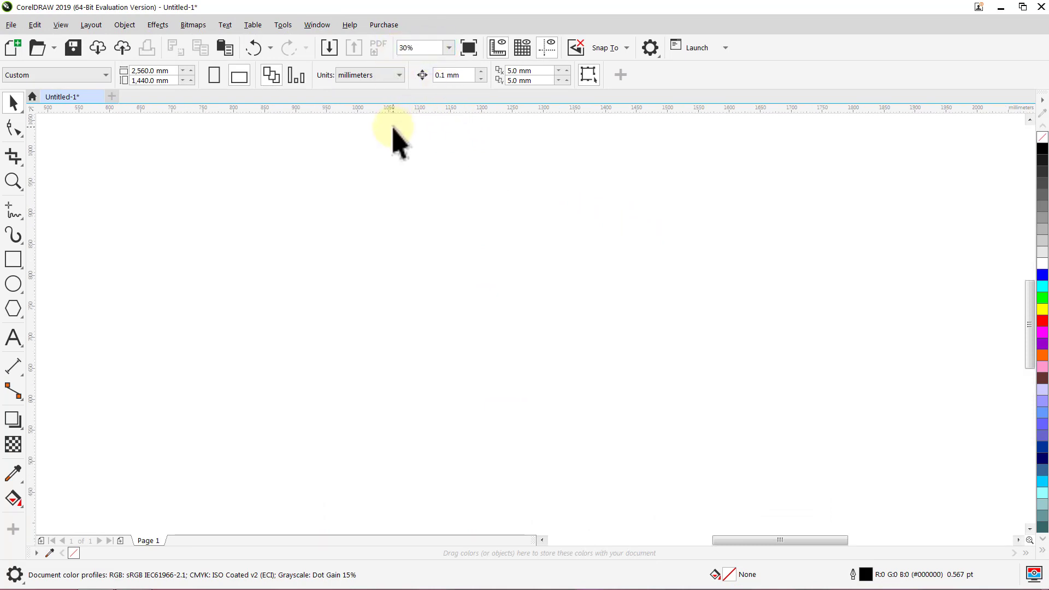
left_click(14, 308)
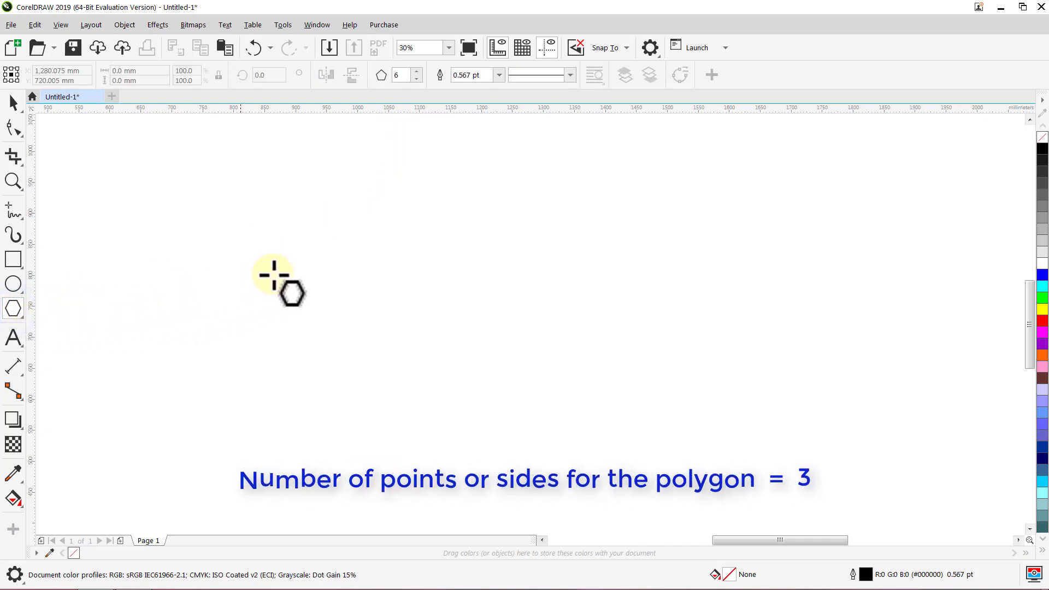
left_click(419, 79)
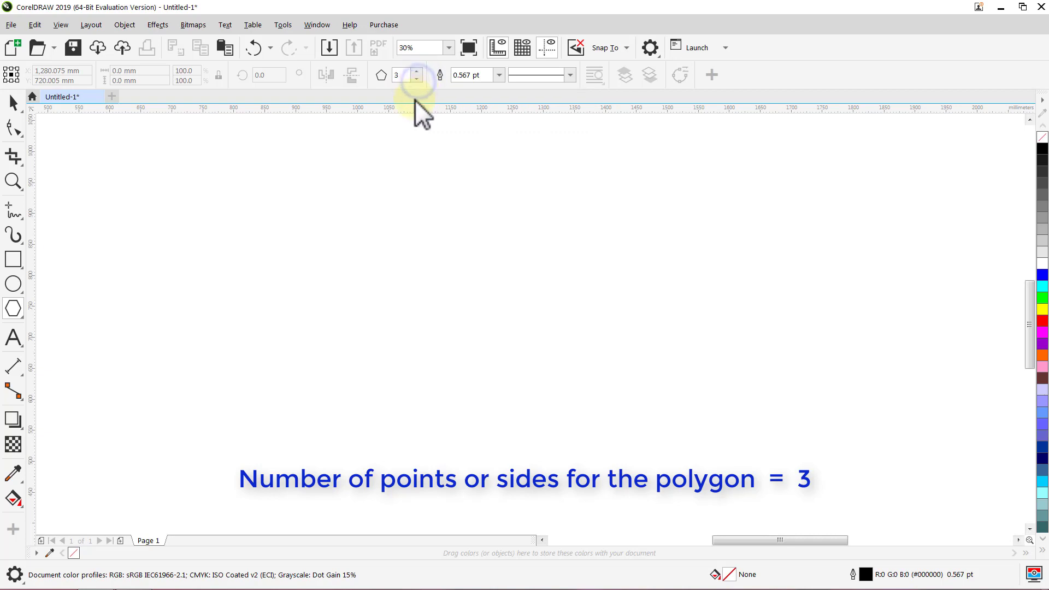
left_click(498, 75)
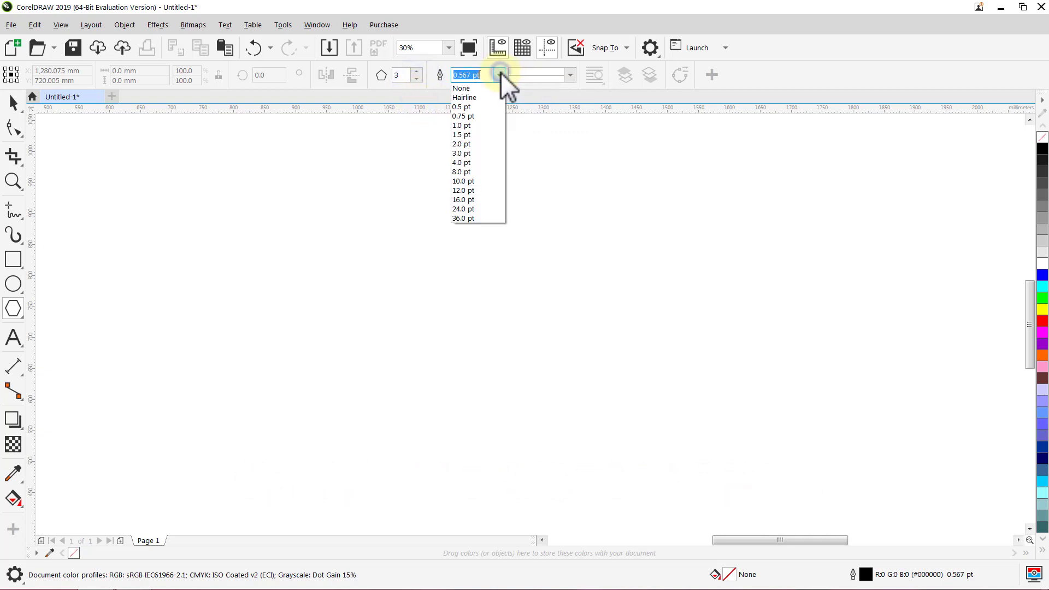
left_click(481, 162)
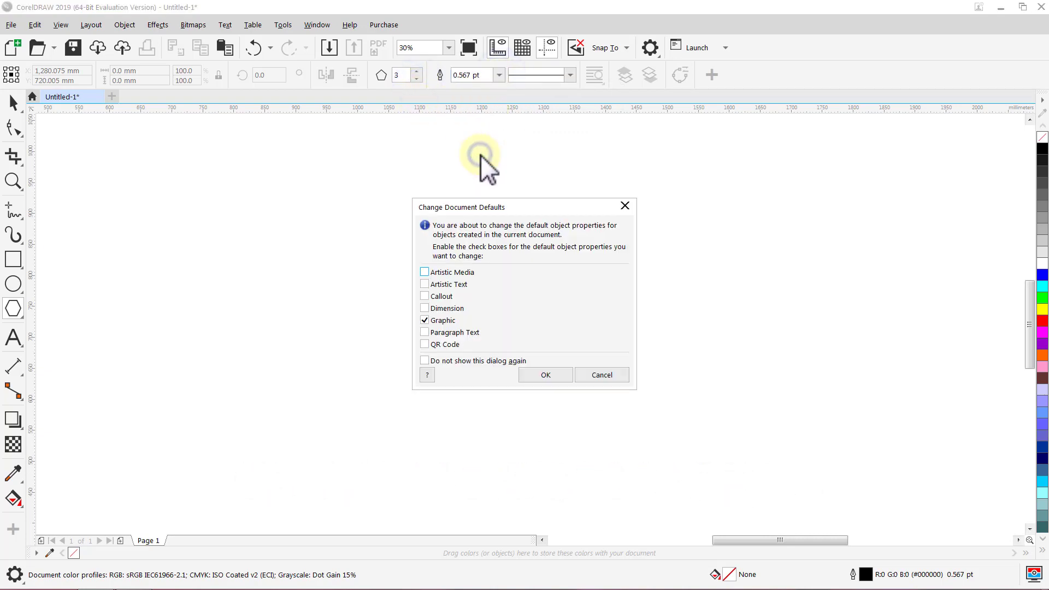
left_click(538, 375)
Draw a triangle around the middle of the page and set its height to 600 mm with the proportions locked.
left_click_drag(536, 375, 774, 371)
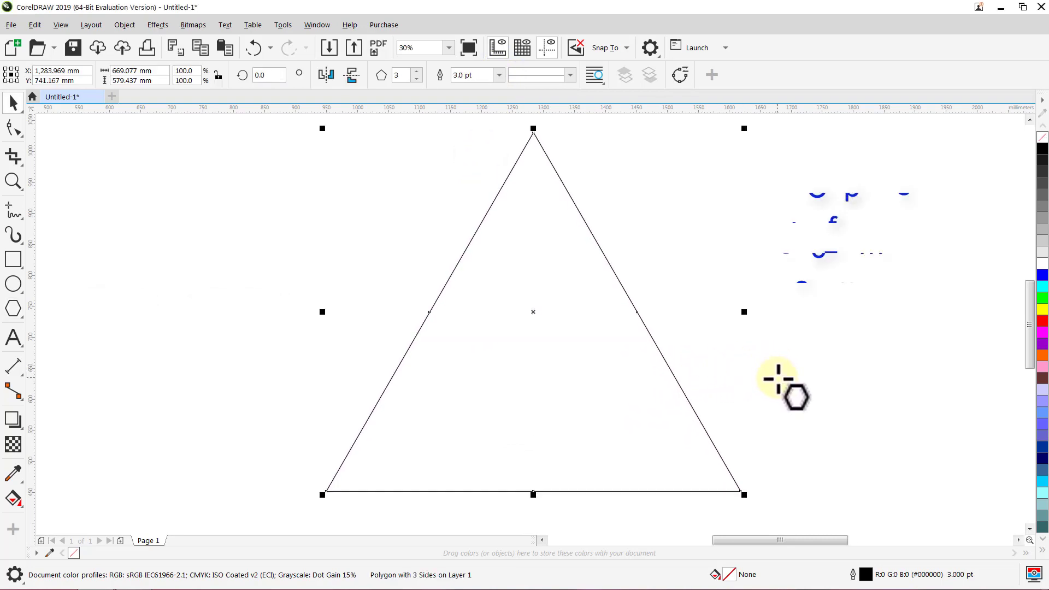
key("space")
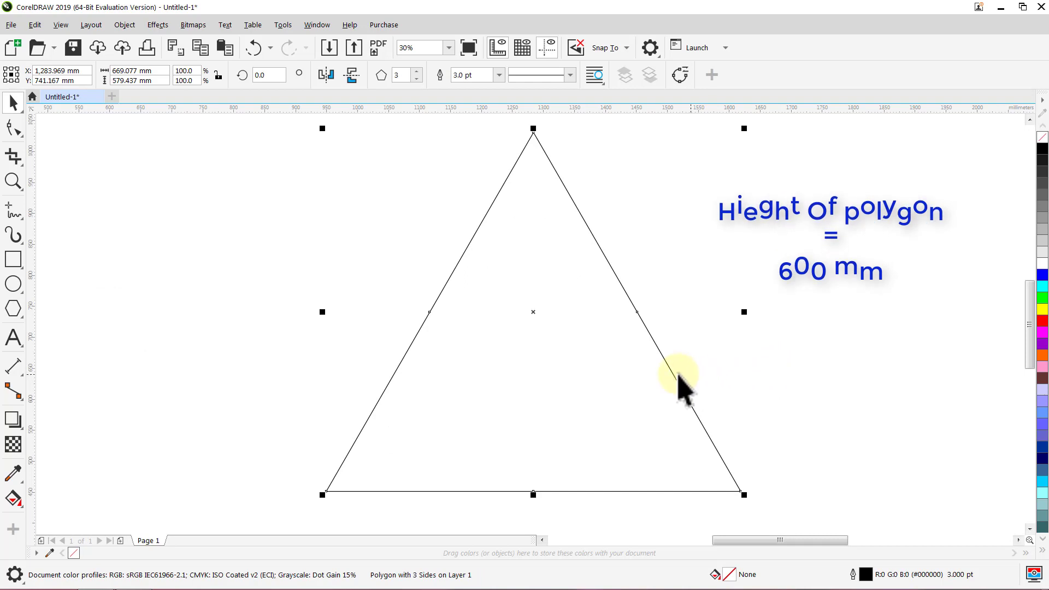
left_click(218, 76)
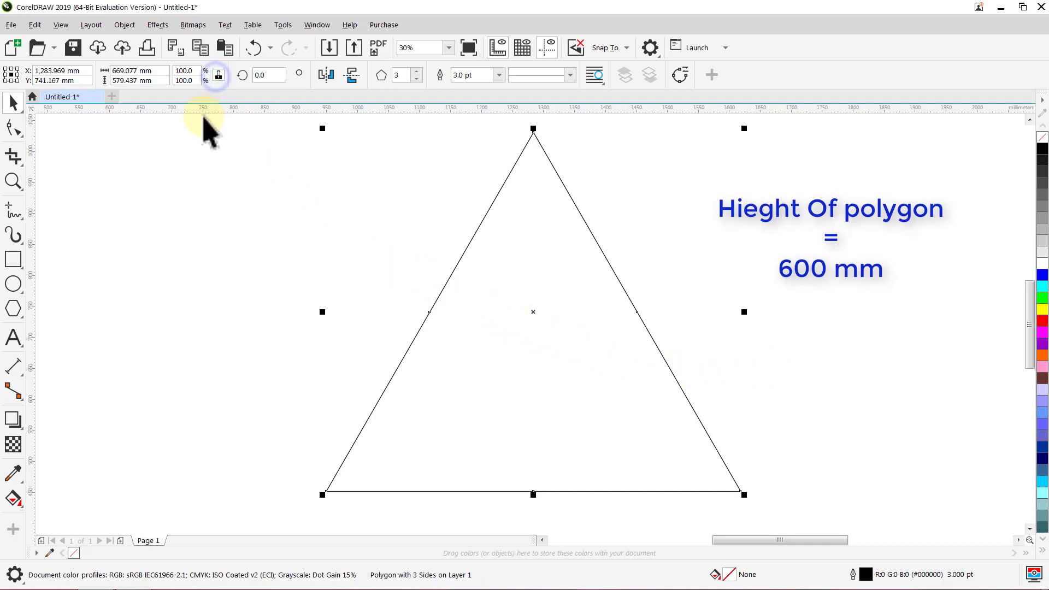
left_click(157, 81)
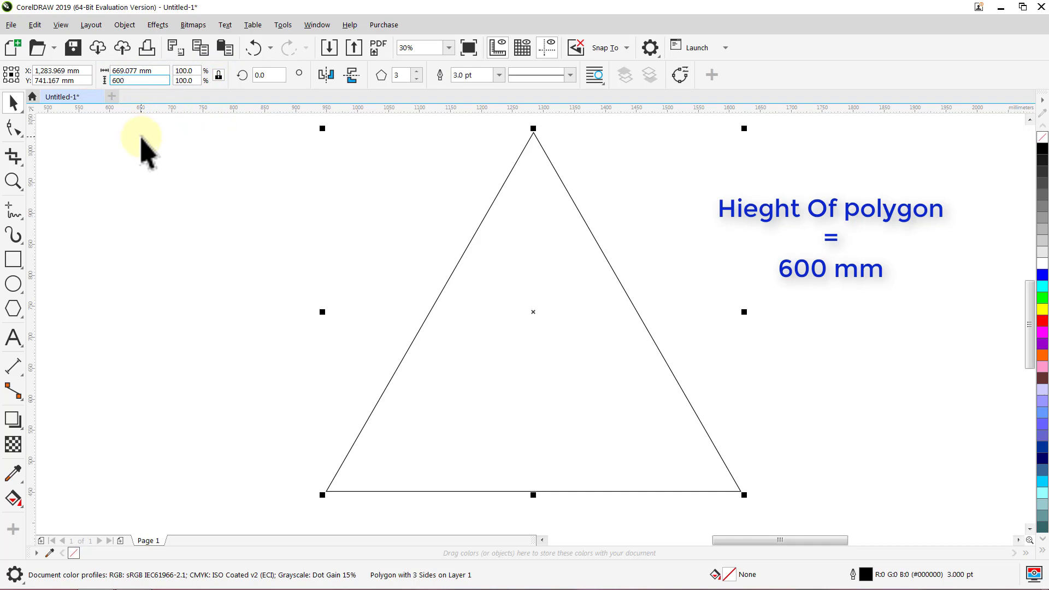
key("Return")
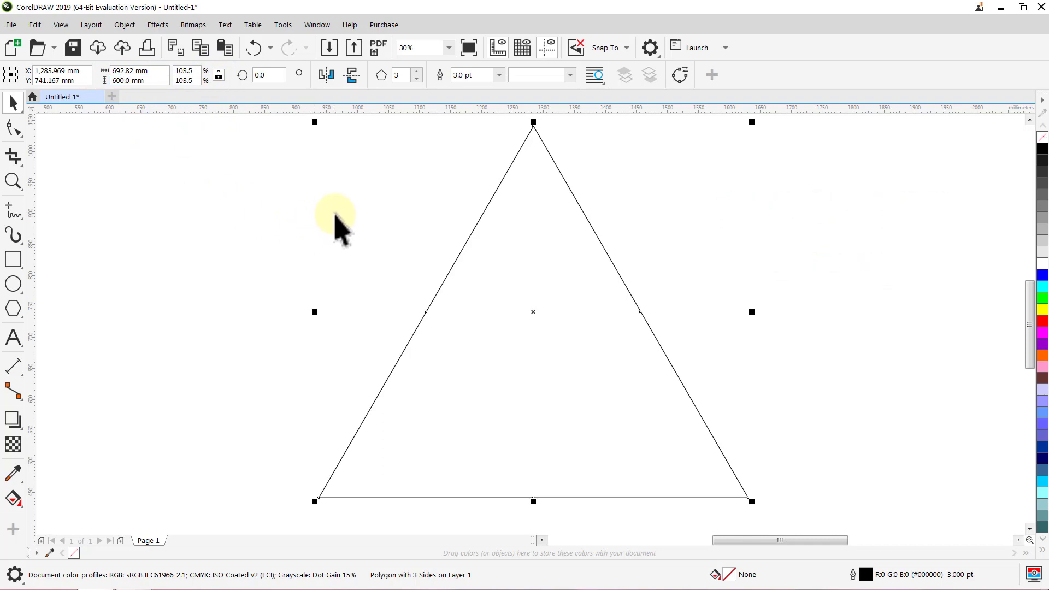
Color the triangle's outline sky blue (#00CCFF) and deselect it.
left_click_drag(335, 227, 346, 238)
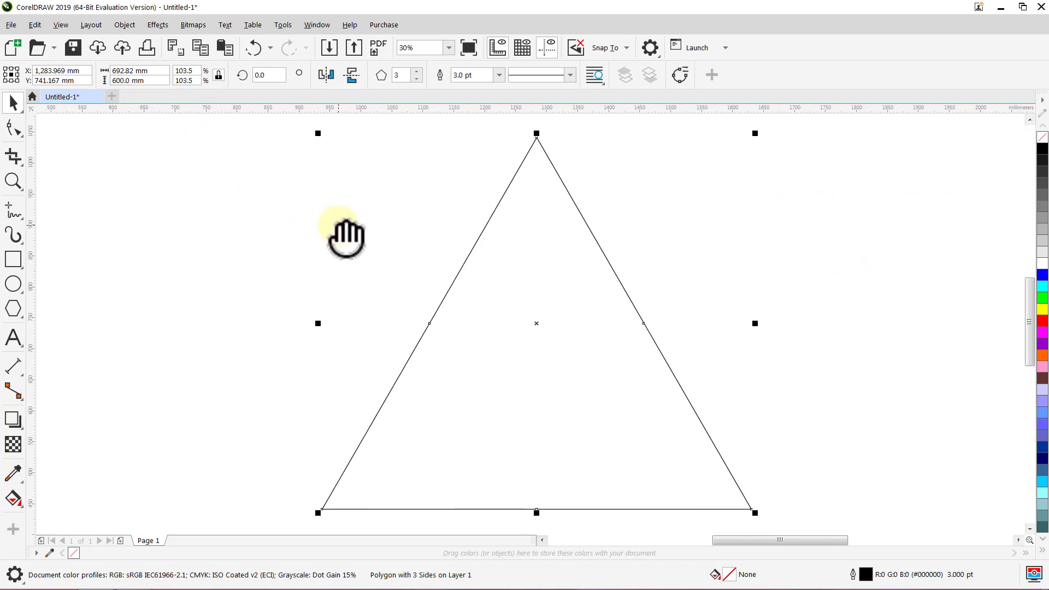
left_click(280, 214)
left_click(458, 275)
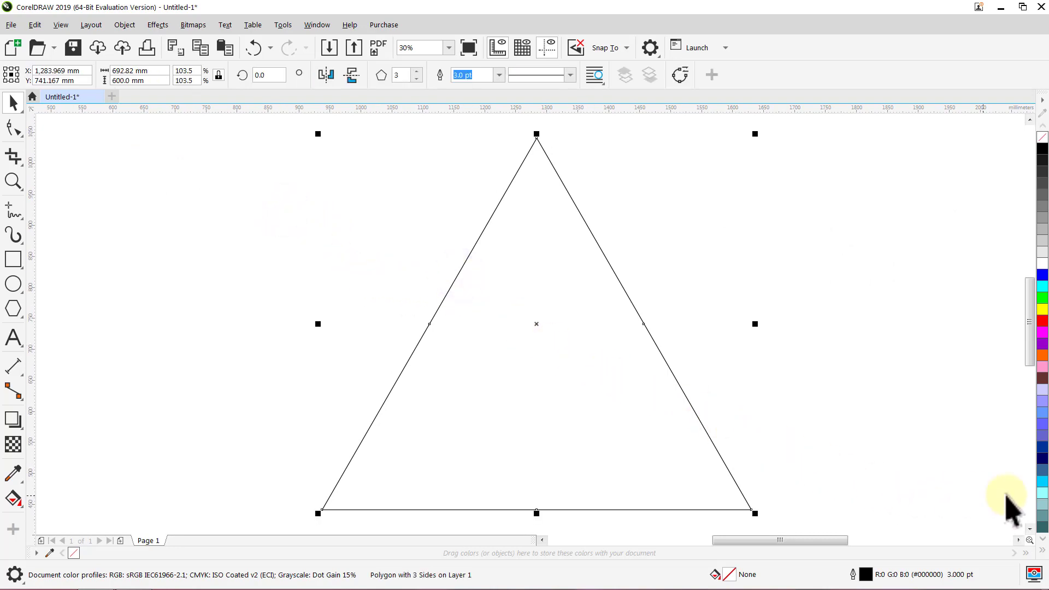
right_click(1042, 482)
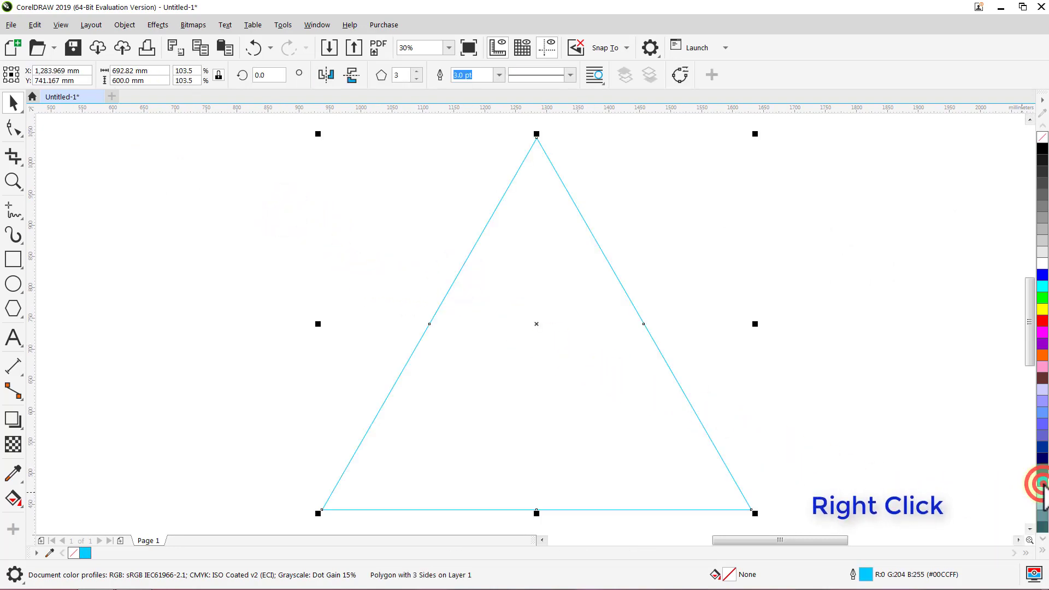
left_click(948, 403)
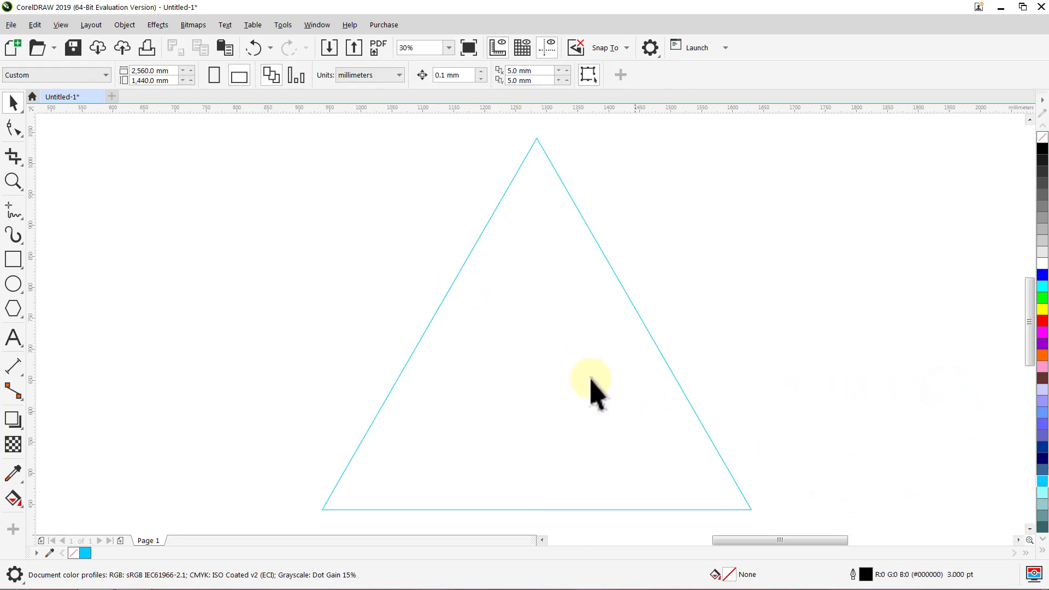
Draw two straight construction lines, from the triangle's apex to the base midpoint and from its lower-right corner to the opposite side's midpoint.
left_click(8, 207)
left_click(60, 229)
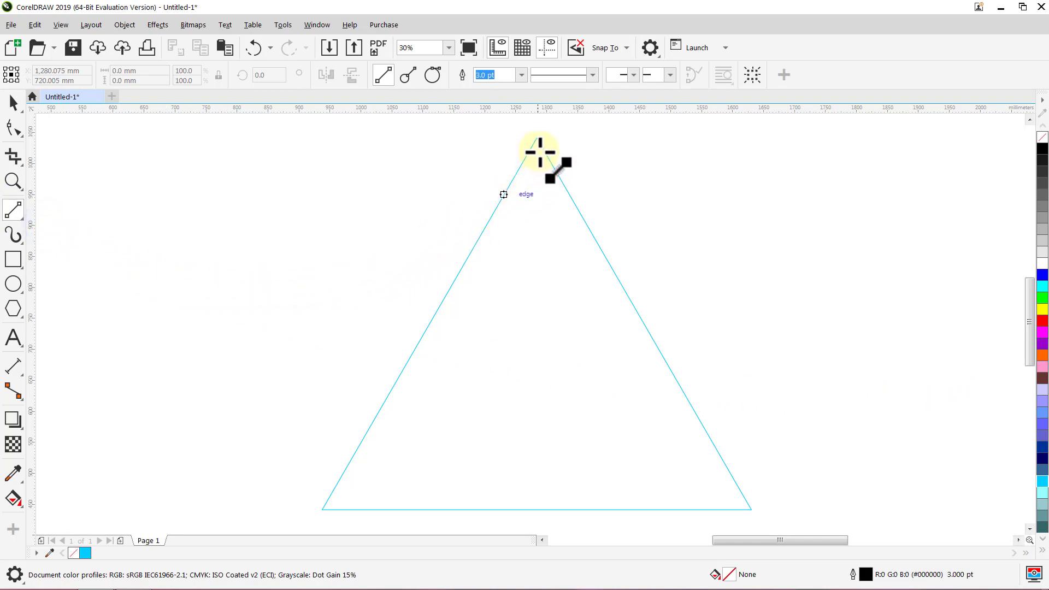
left_click_drag(540, 152, 540, 510)
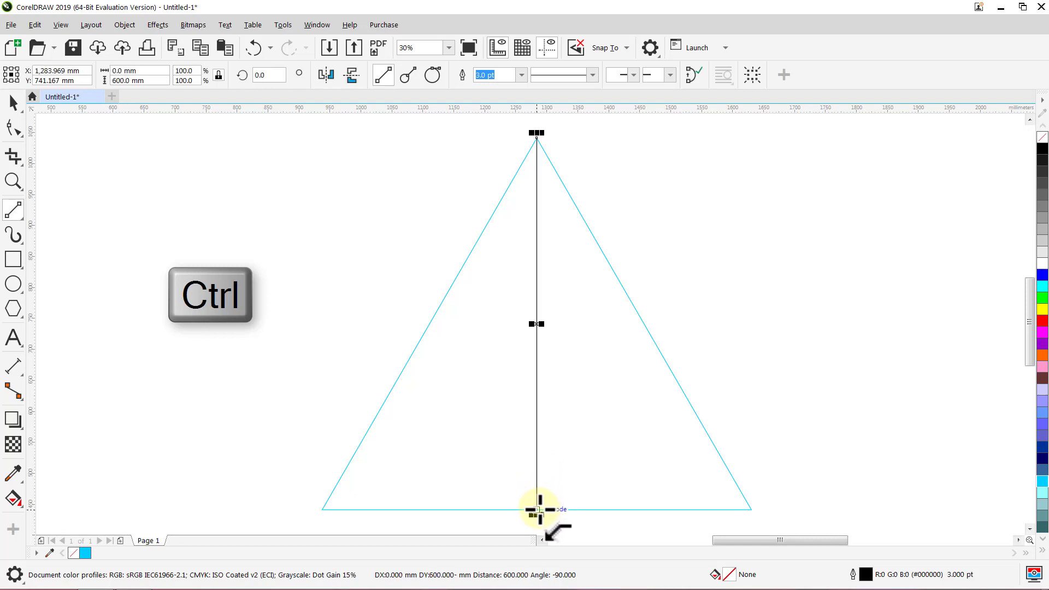
key("Escape")
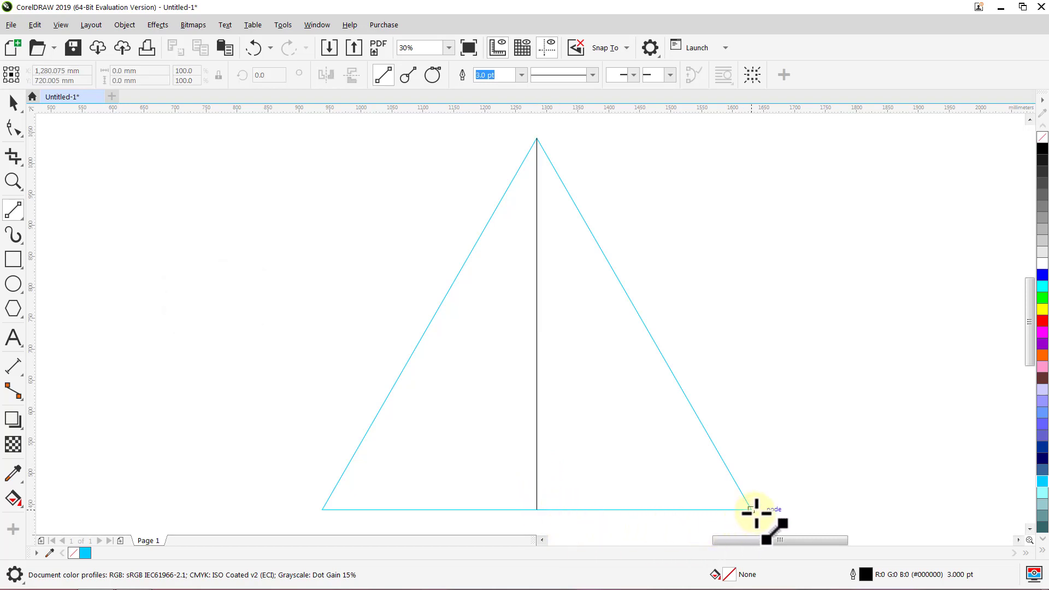
left_click_drag(752, 511, 430, 326)
key("Escape")
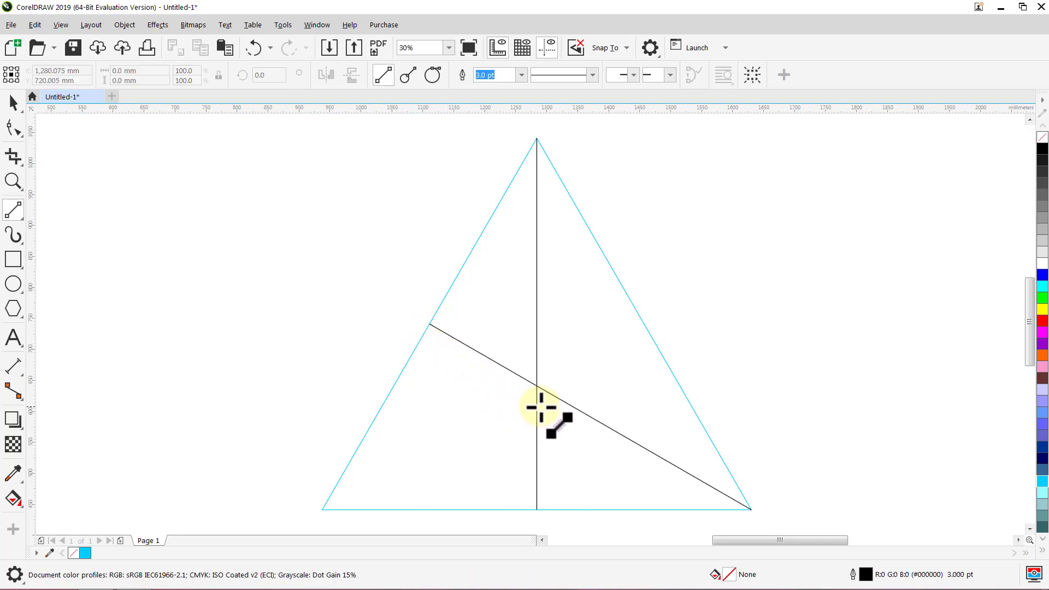
Draw a horizontal line about 338 mm long rightward from the intersection of the two construction lines.
key("ctrl")
left_click_drag(538, 386, 747, 386)
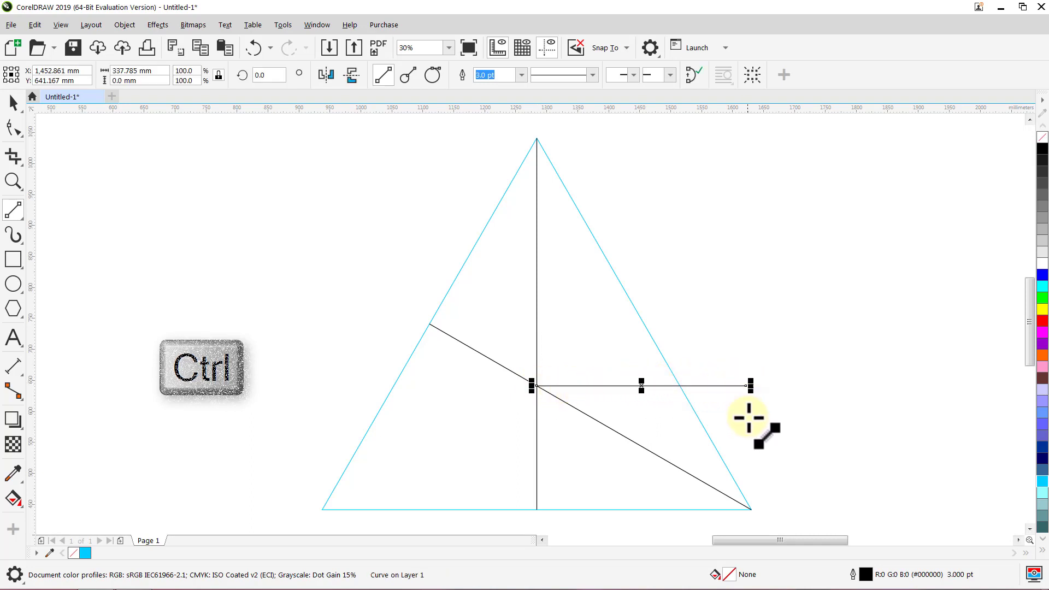
key("space")
left_click(745, 417)
Delete the diagonal and vertical construction lines, keeping the triangle and the horizontal line.
key("Delete")
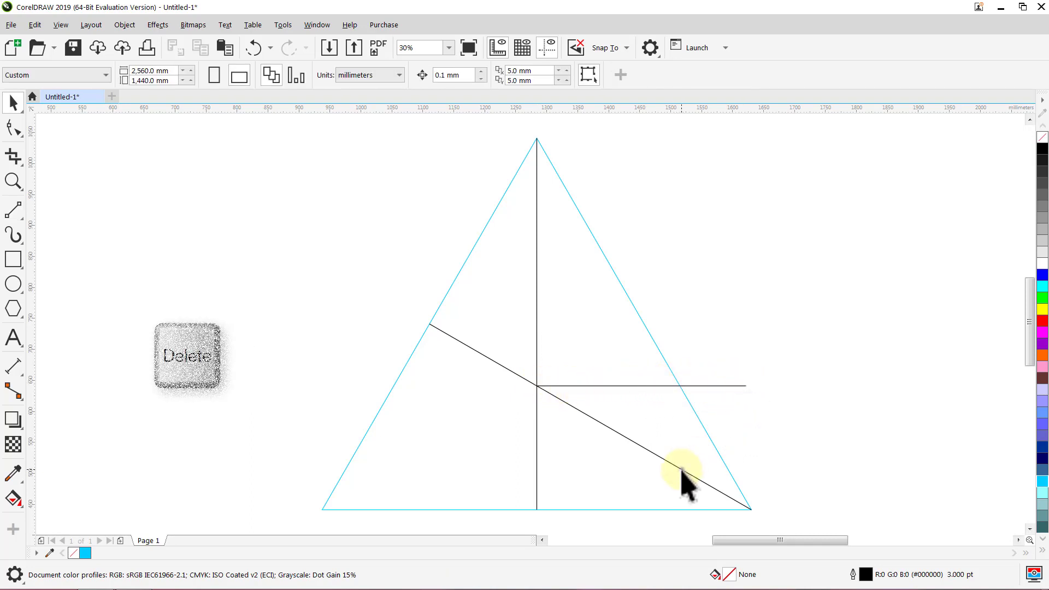
left_click(681, 469)
key("Delete")
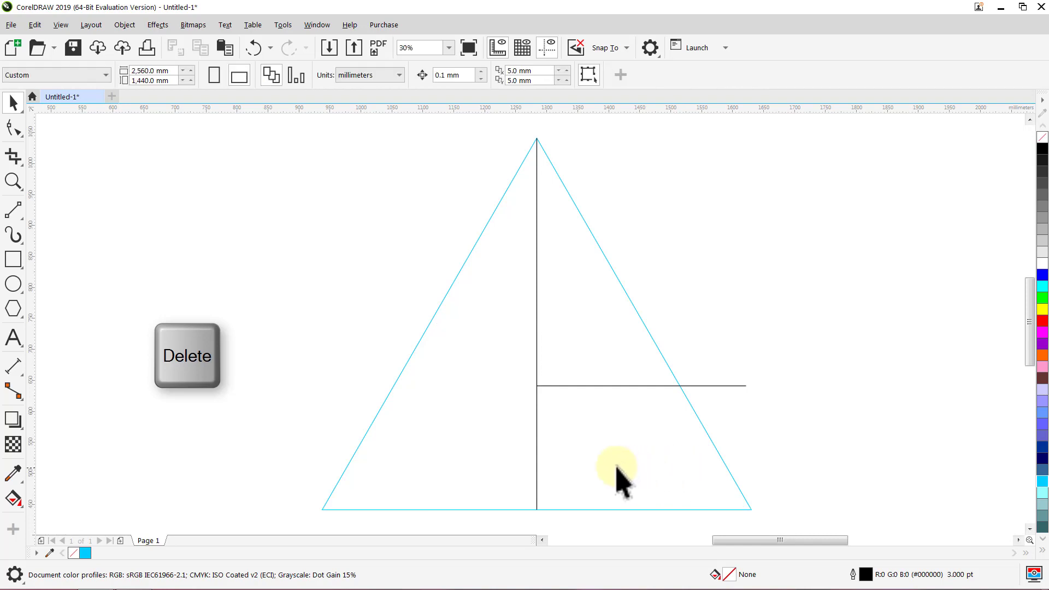
left_click(537, 444)
key("Delete")
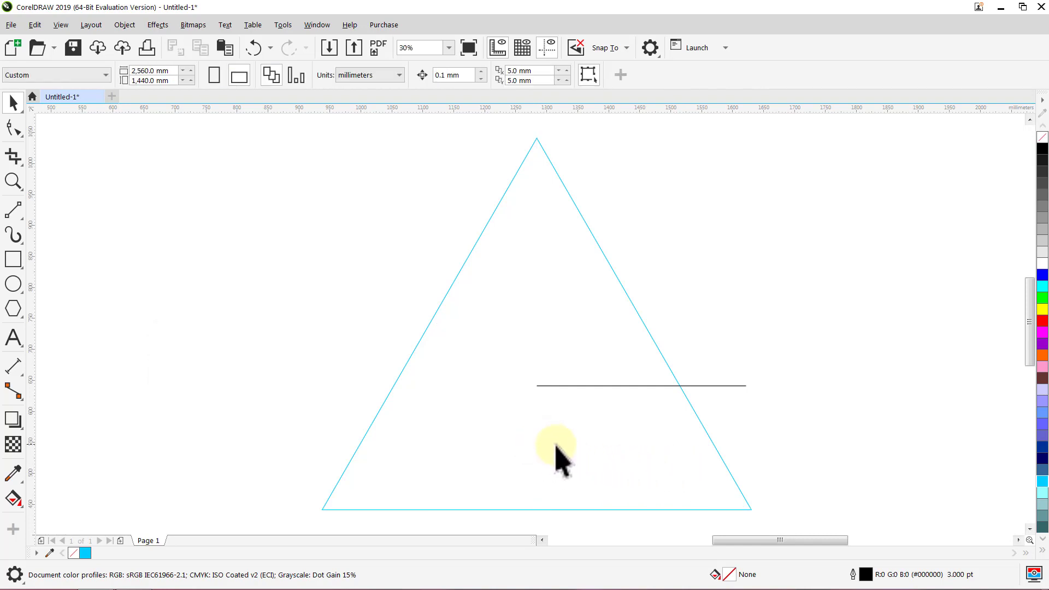
Color the horizontal line's outline sky blue (#00CCFF) and deselect it.
left_click(737, 385)
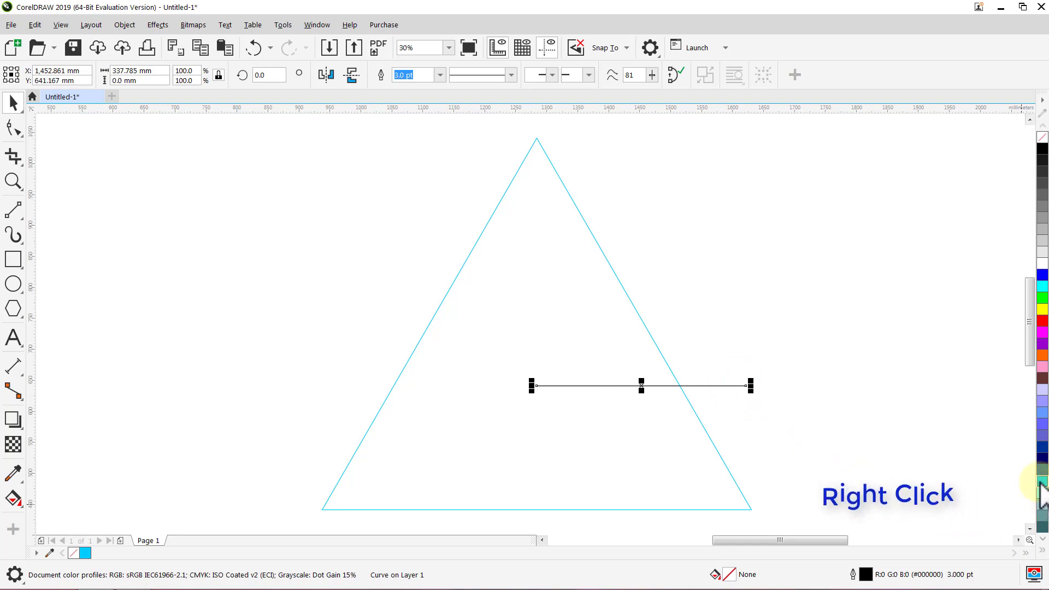
right_click(1041, 482)
left_click(899, 392)
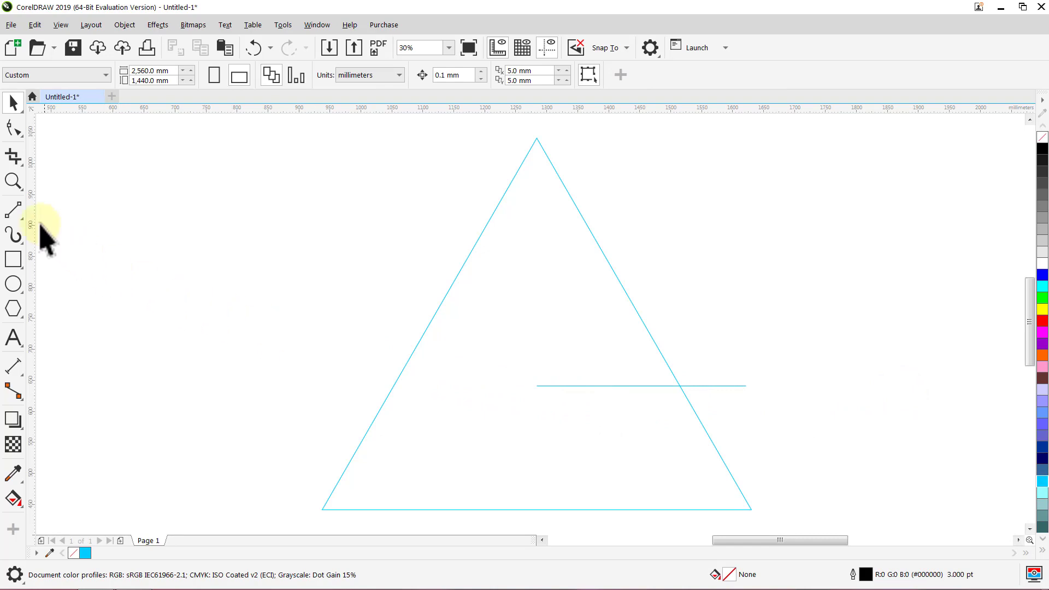
Draw a straight horizontal line along the triangle's base from its lower-left corner to its lower-right corner.
left_click(23, 216)
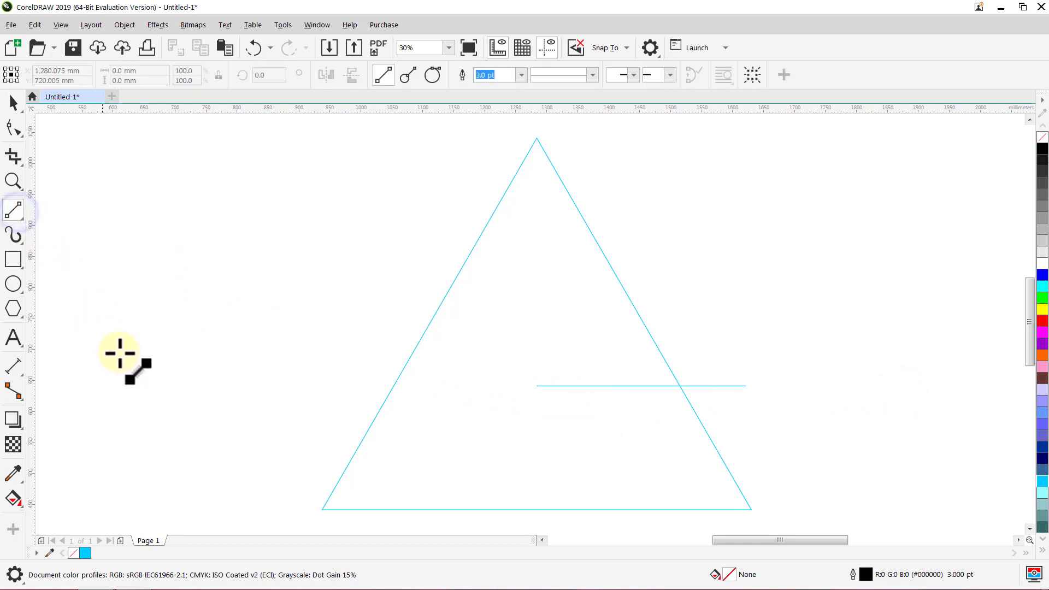
key("ctrl")
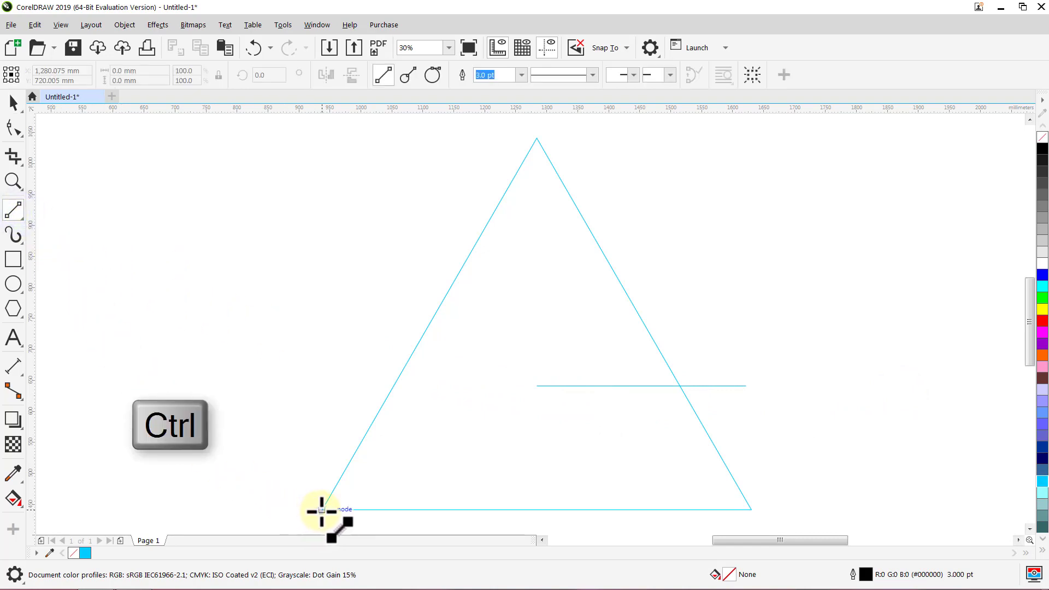
left_click_drag(322, 511, 751, 510)
key("space")
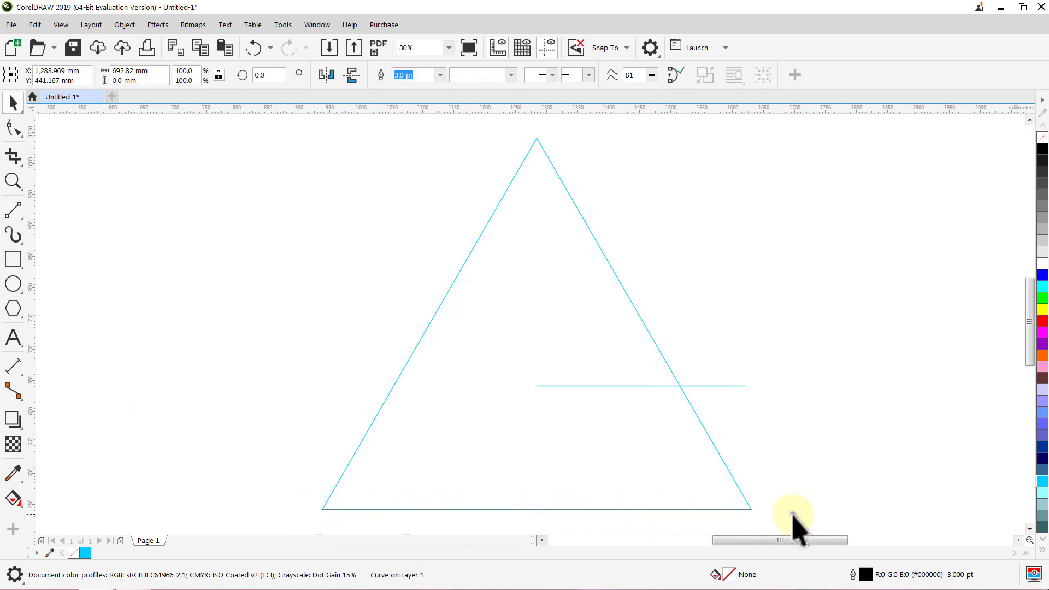
left_click(792, 516)
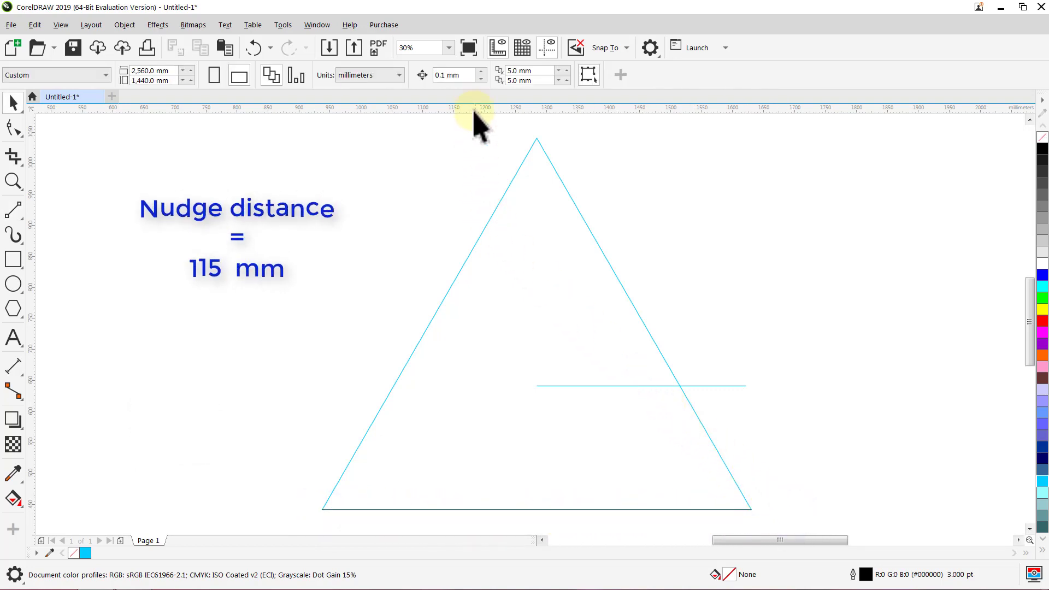
Set the nudge distance to 115 mm and move the black base line up by one nudge.
left_click(458, 75)
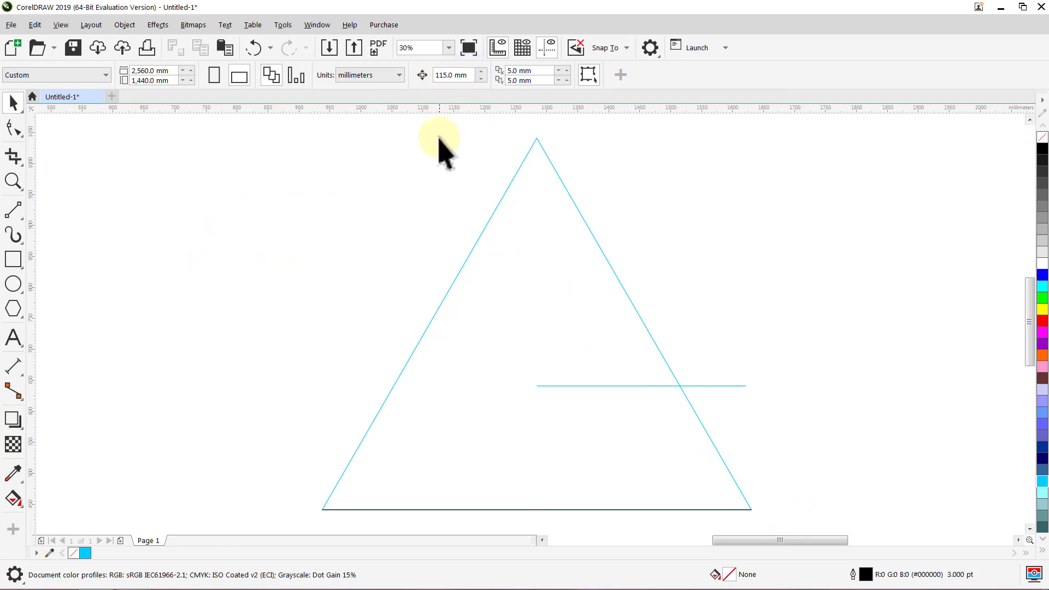
left_click(499, 511)
key("Up")
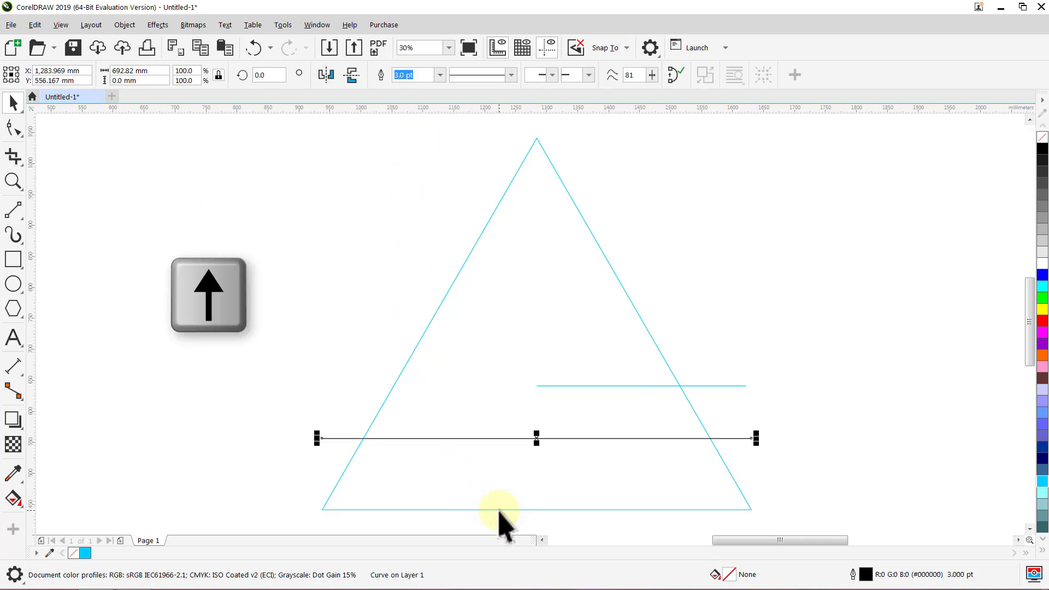
left_click(239, 463)
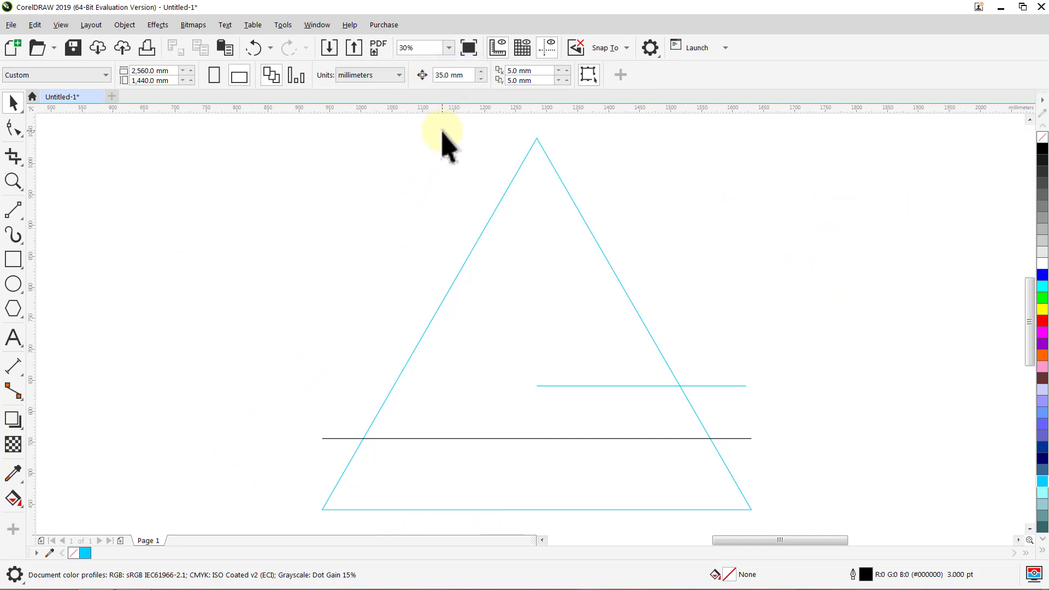
Duplicate the black horizontal line twice, nudging each copy 35 mm above the previous one.
left_click(335, 439)
key("KP_Add")
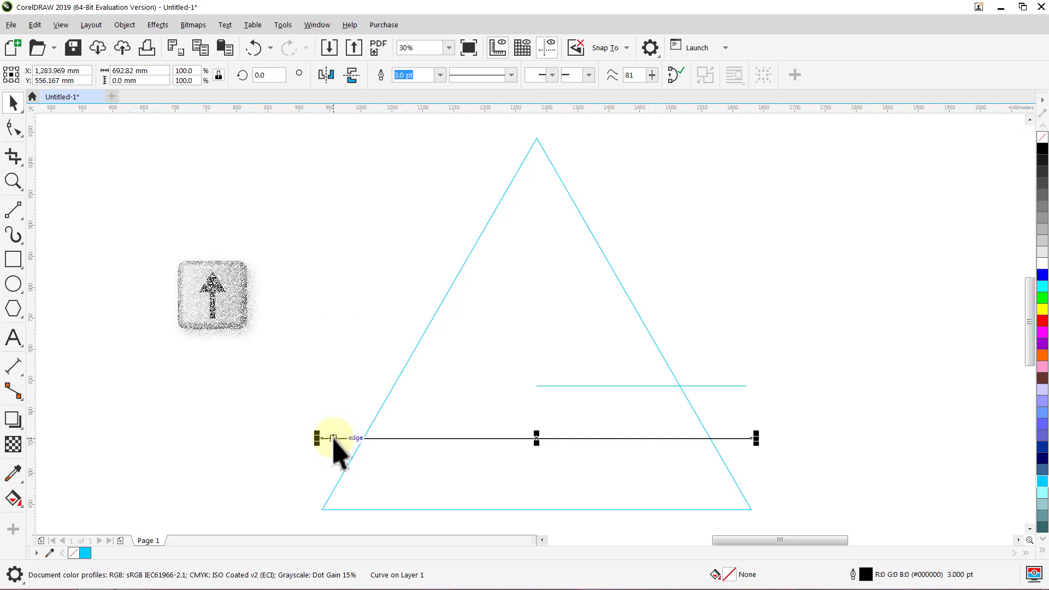
key("Up")
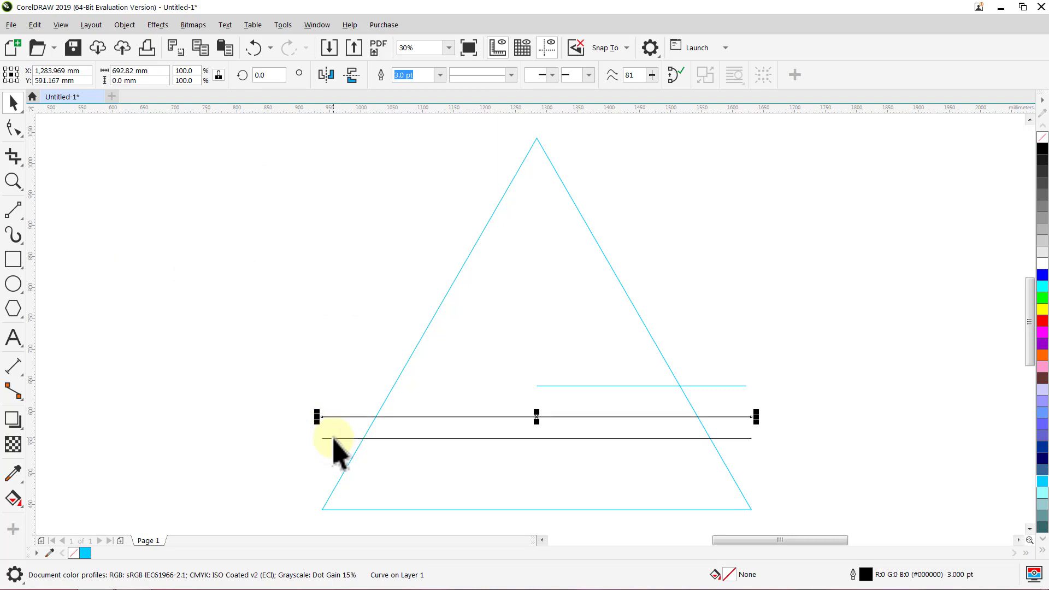
key("KP_Add")
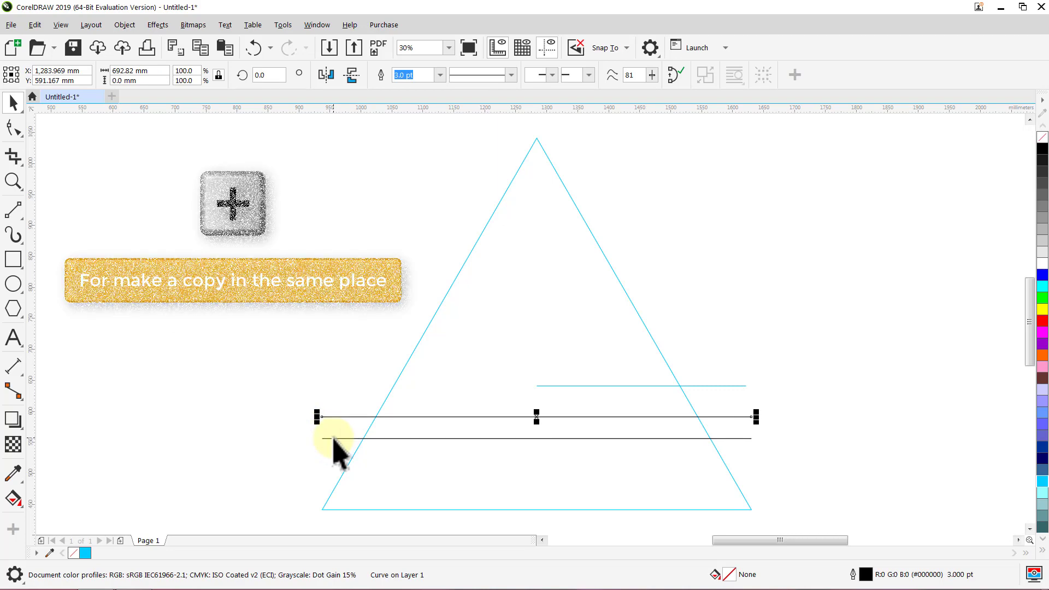
key("Up")
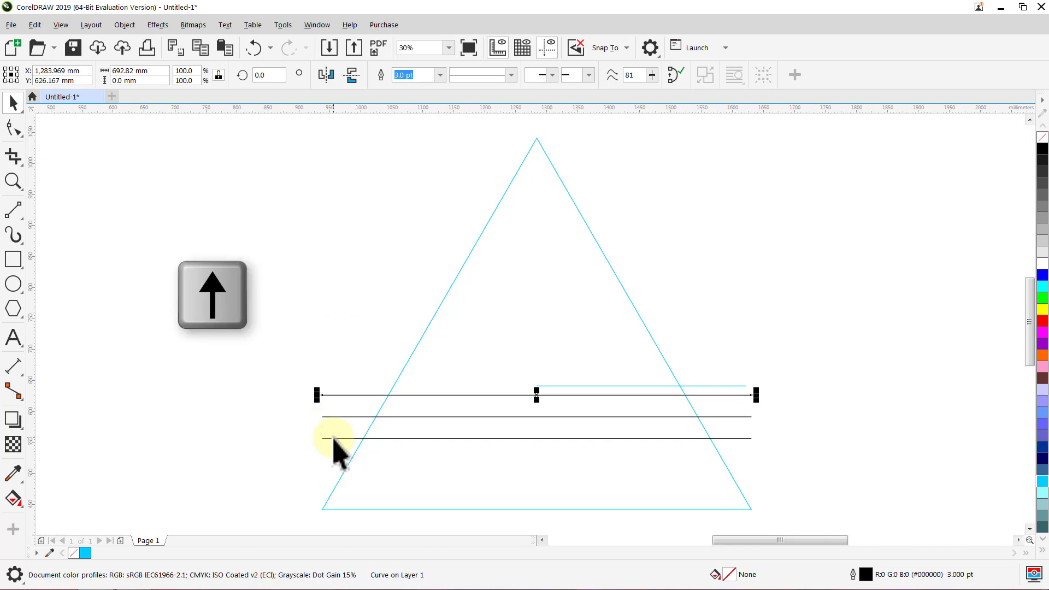
left_click(214, 418)
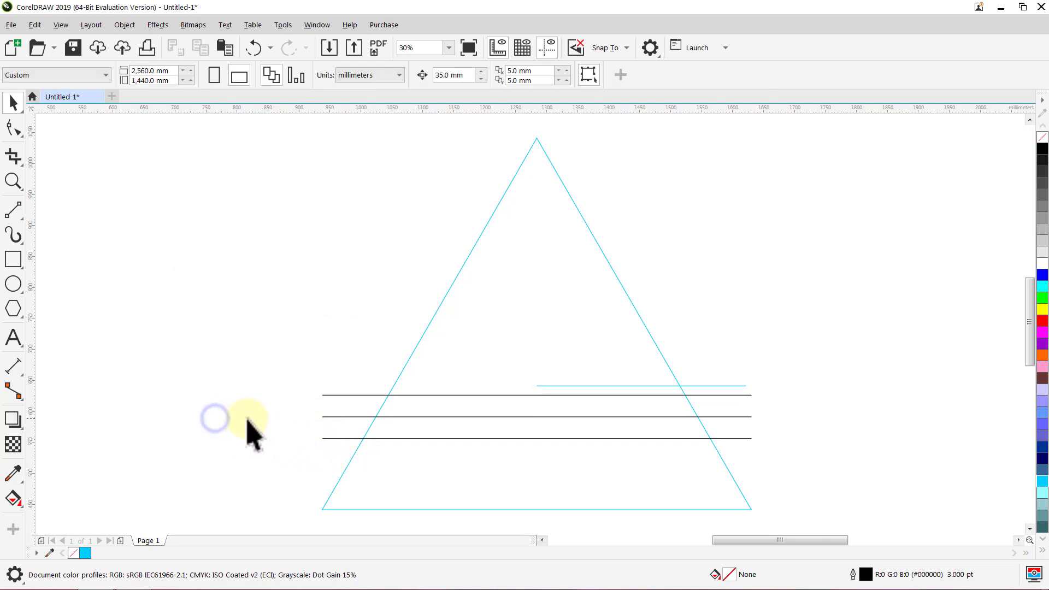
Move the rotation center of each of the three black horizontal lines to the left end of the short blue line.
left_click(329, 395)
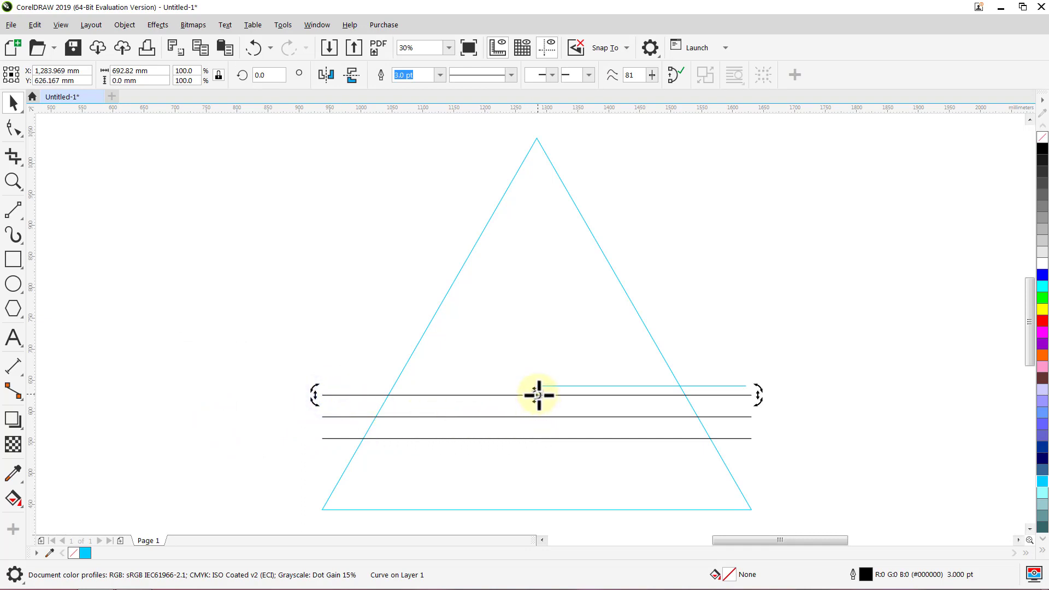
left_click(353, 336)
left_click(348, 417)
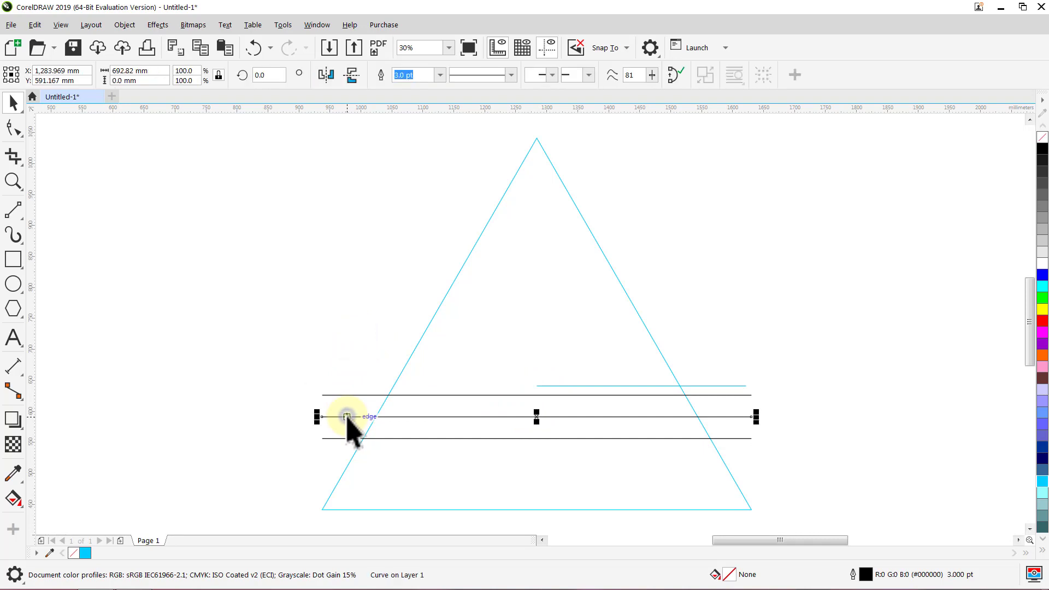
left_click(347, 416)
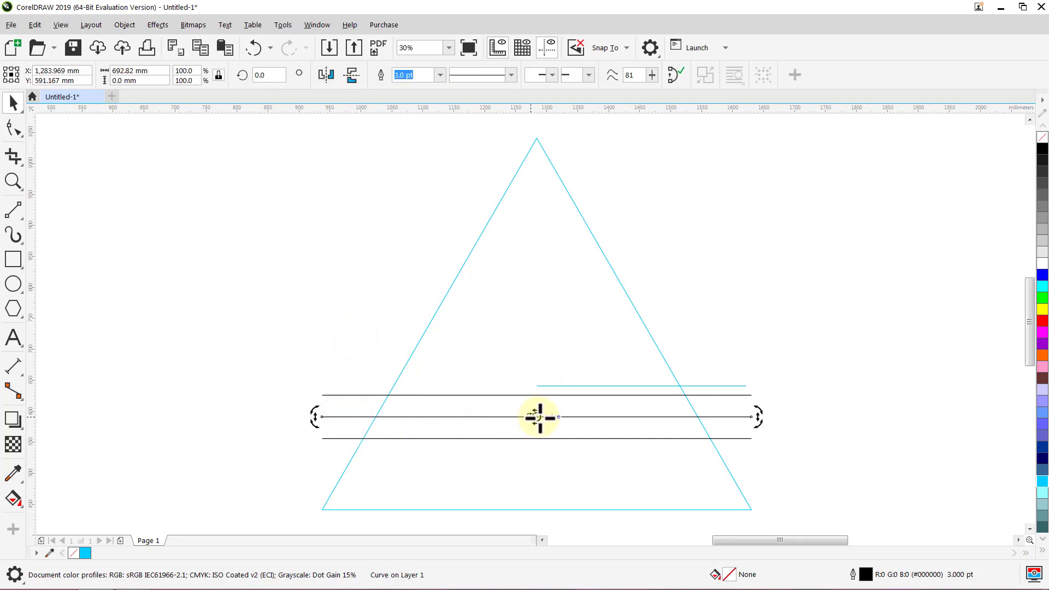
left_click_drag(541, 399, 537, 385)
left_click(351, 334)
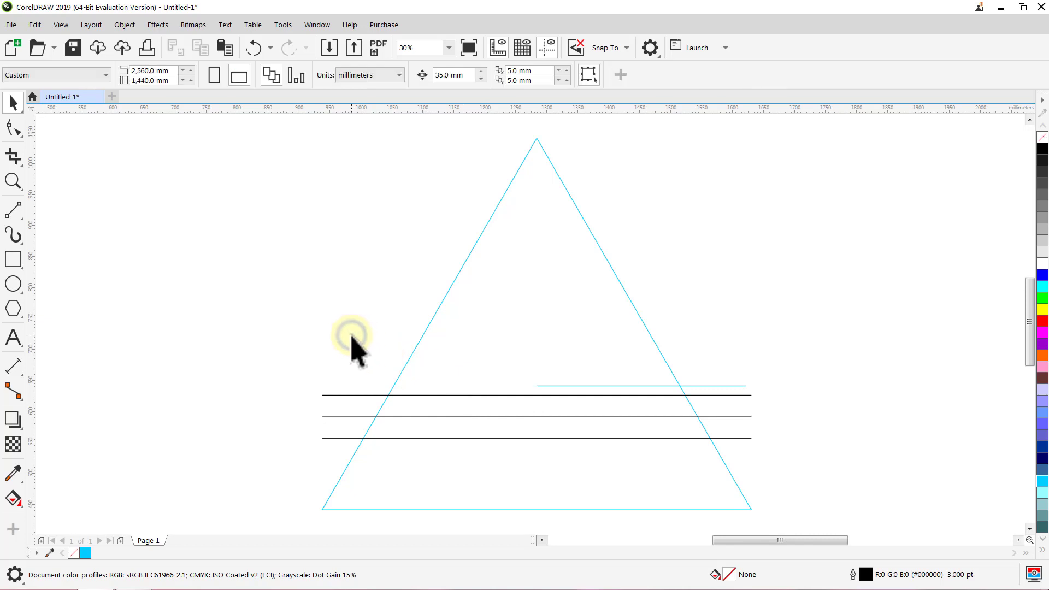
left_click(336, 438)
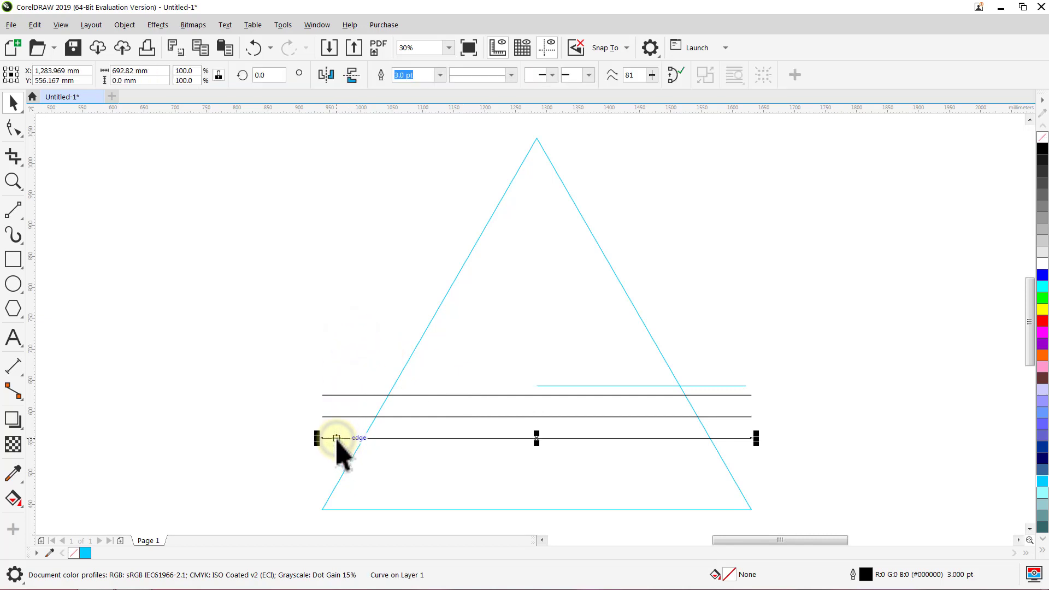
left_click(336, 438)
left_click_drag(541, 437, 540, 394)
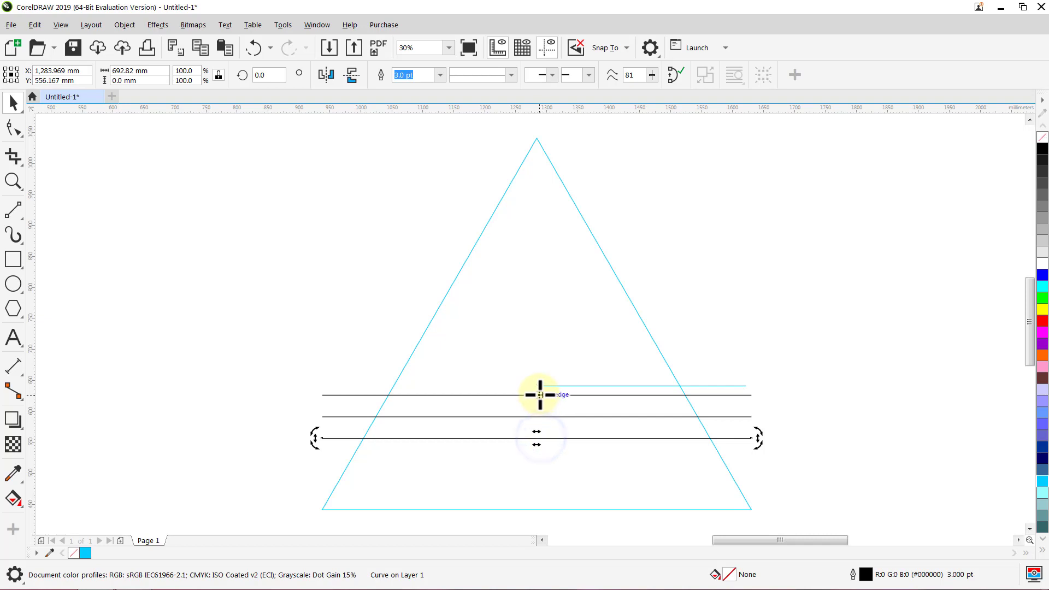
left_click(319, 350)
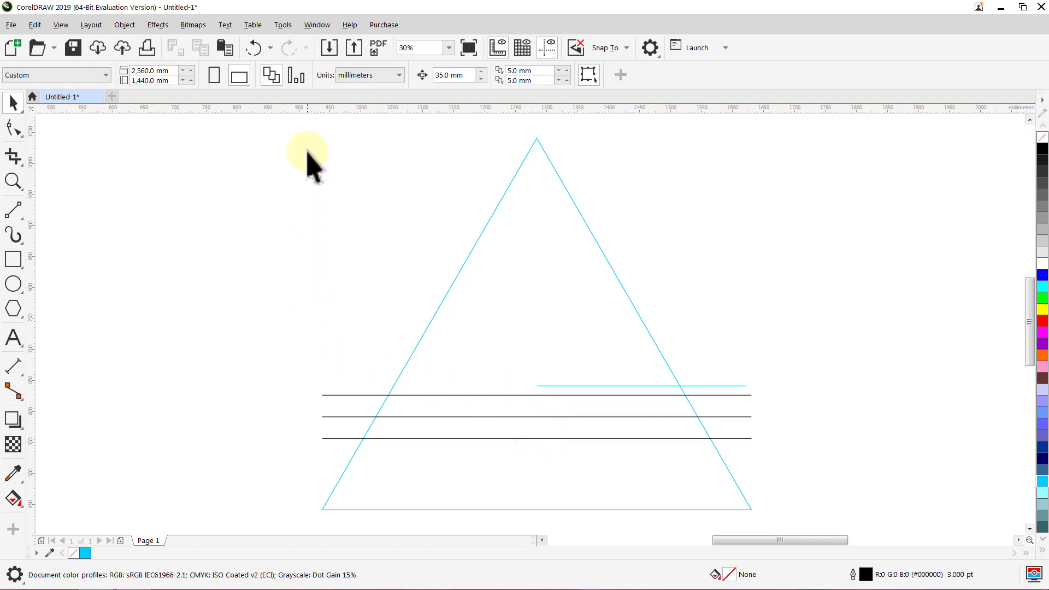
Rotate the uppermost black horizontal line by 120 degrees with 2 copies around its relocated center, using the Transform docker.
left_click(315, 25)
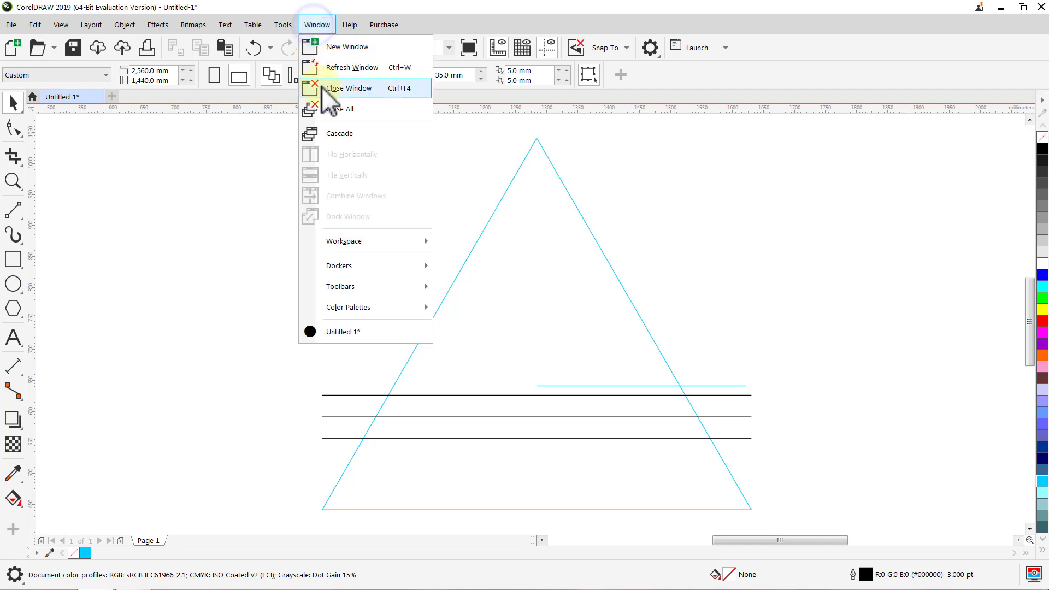
mouse_move(337, 267)
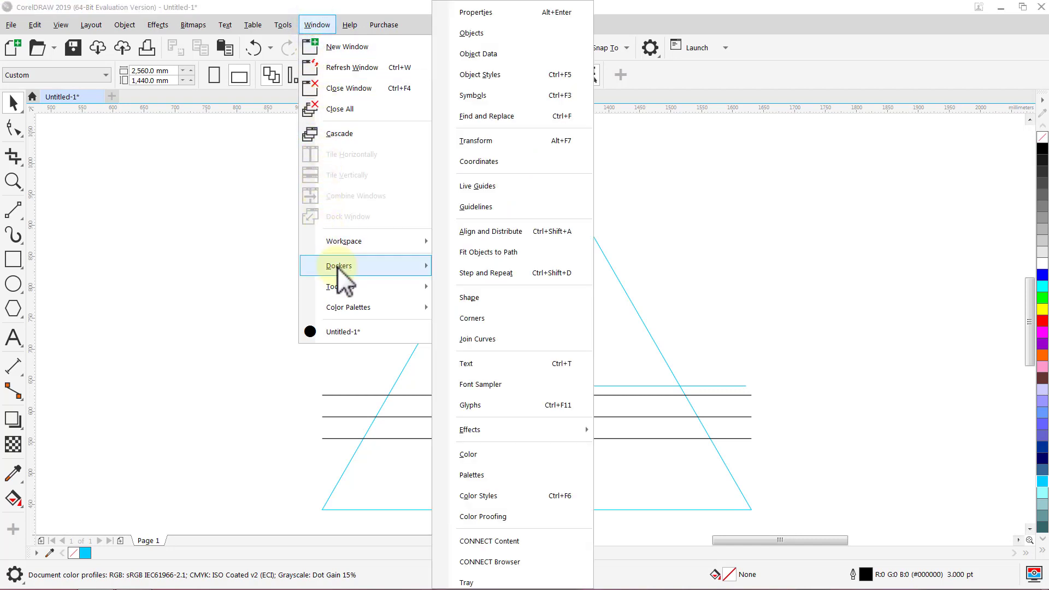
left_click(509, 141)
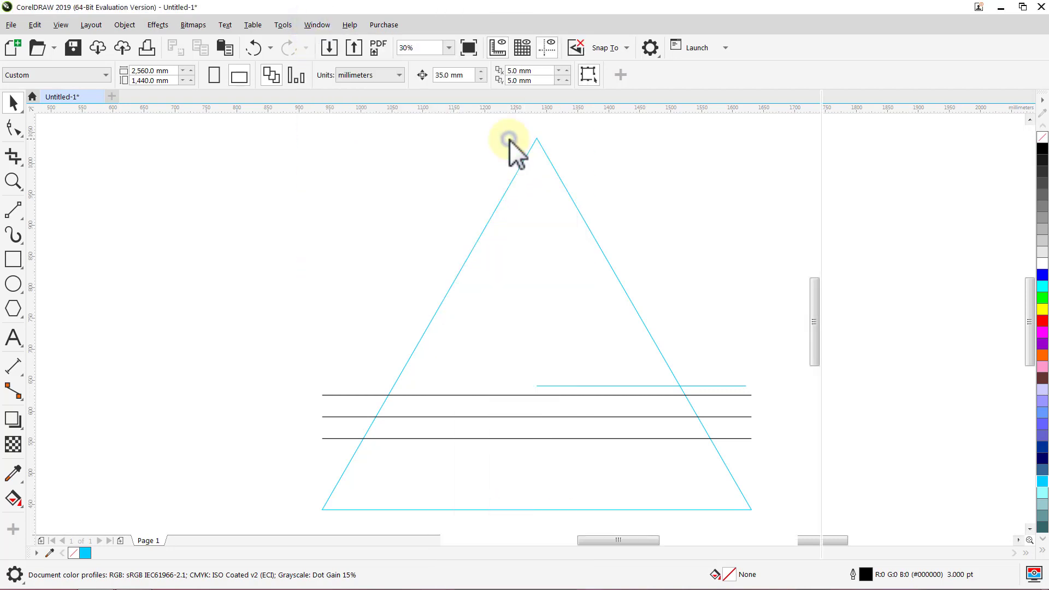
left_click(642, 395)
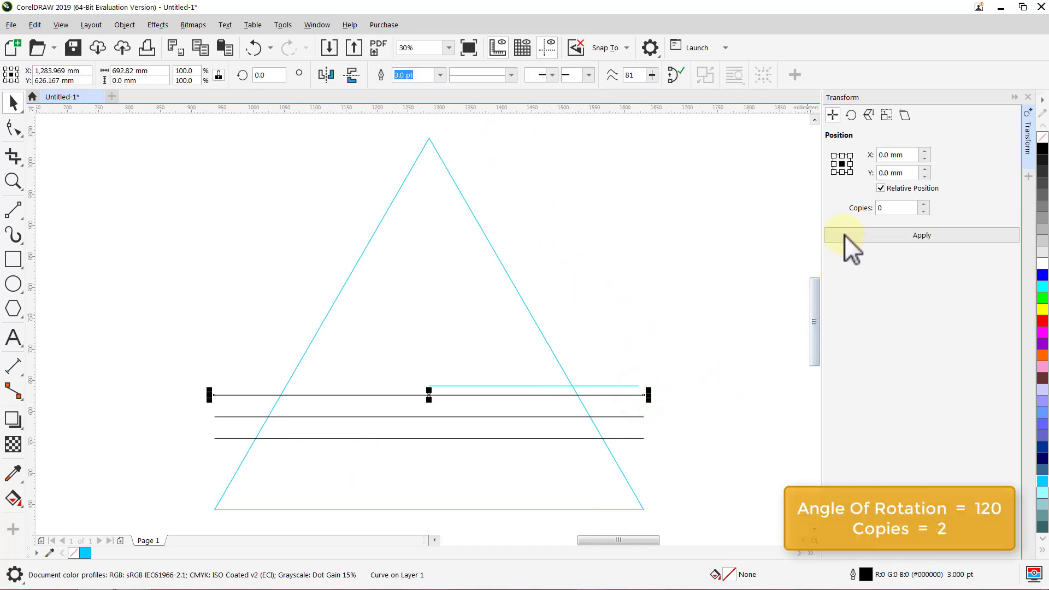
left_click(851, 116)
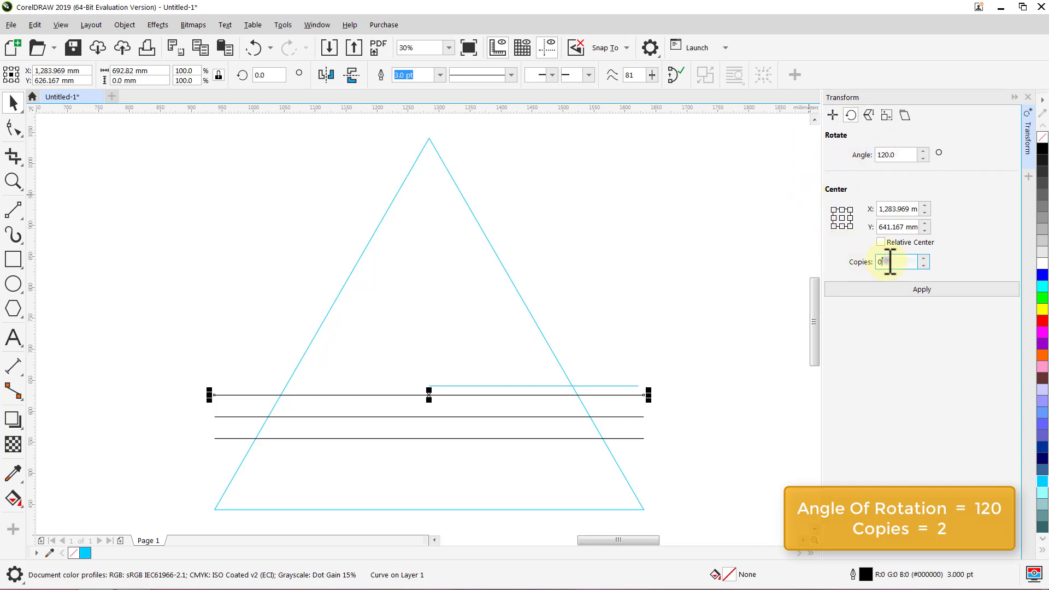
left_click(911, 290)
left_click(771, 287)
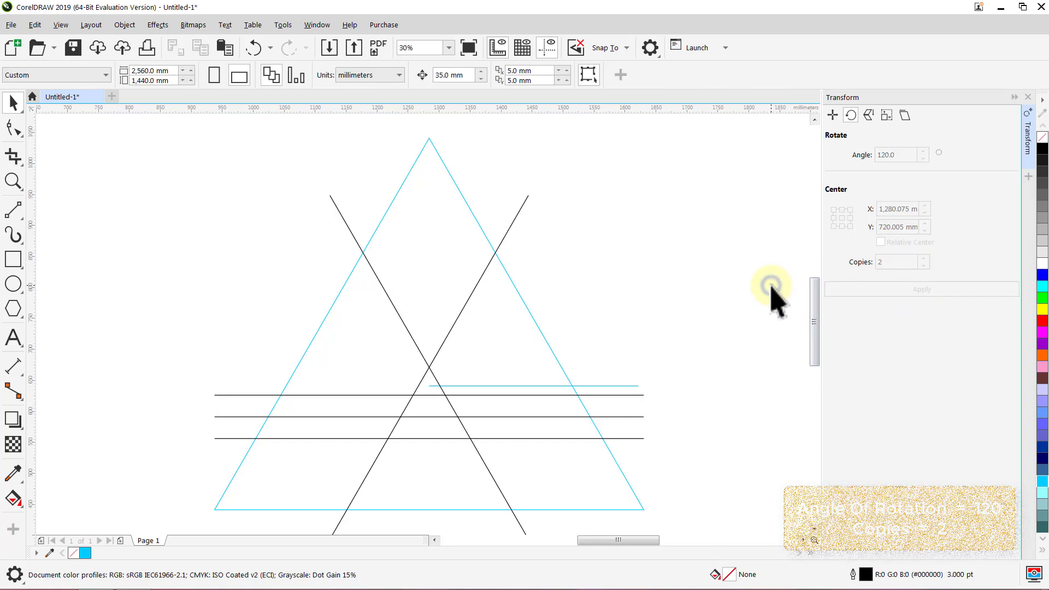
Apply the same 120-degree rotation with 2 copies to the middle and lowest black horizontal lines, and collapse the Transform docker.
left_click(634, 418)
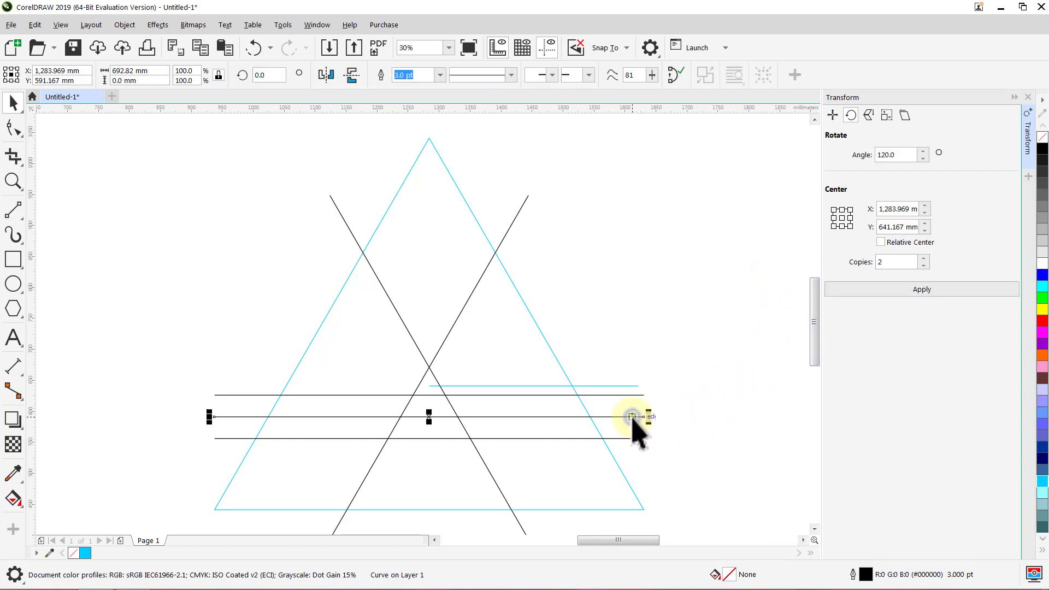
left_click(916, 289)
left_click(749, 304)
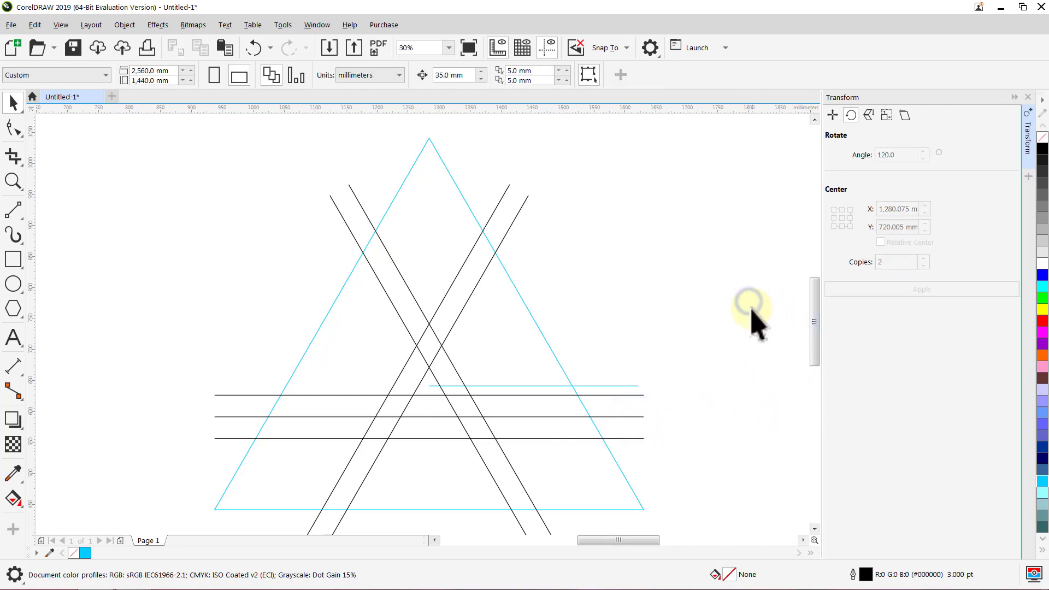
left_click(634, 438)
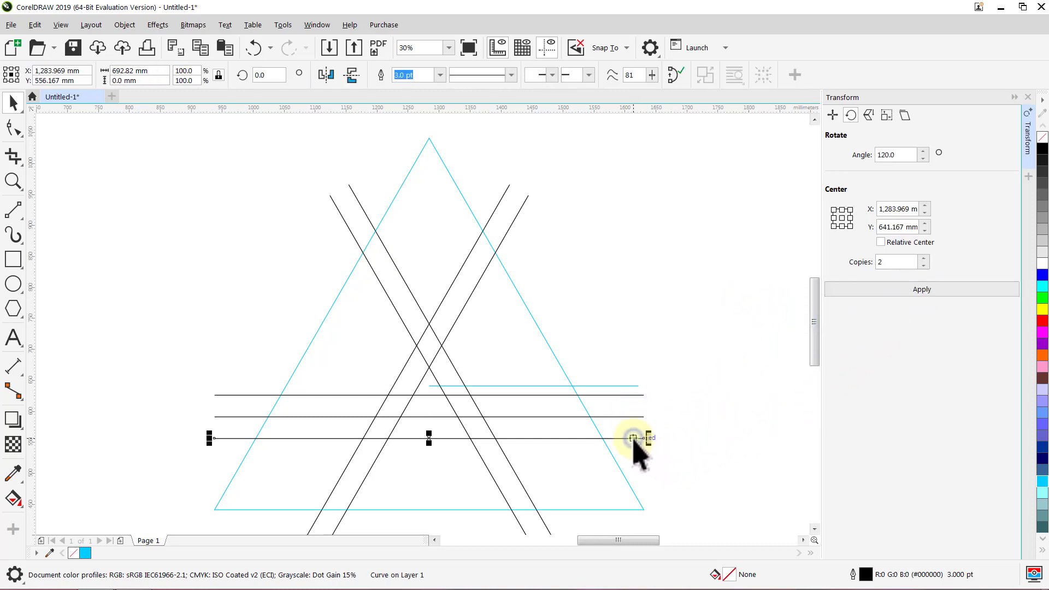
left_click(920, 291)
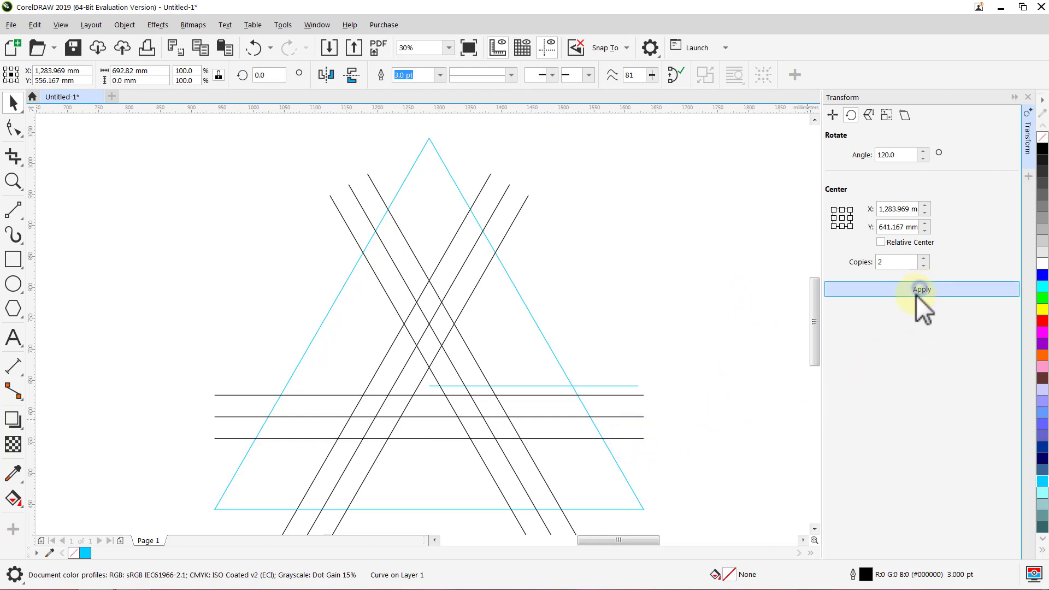
left_click(760, 305)
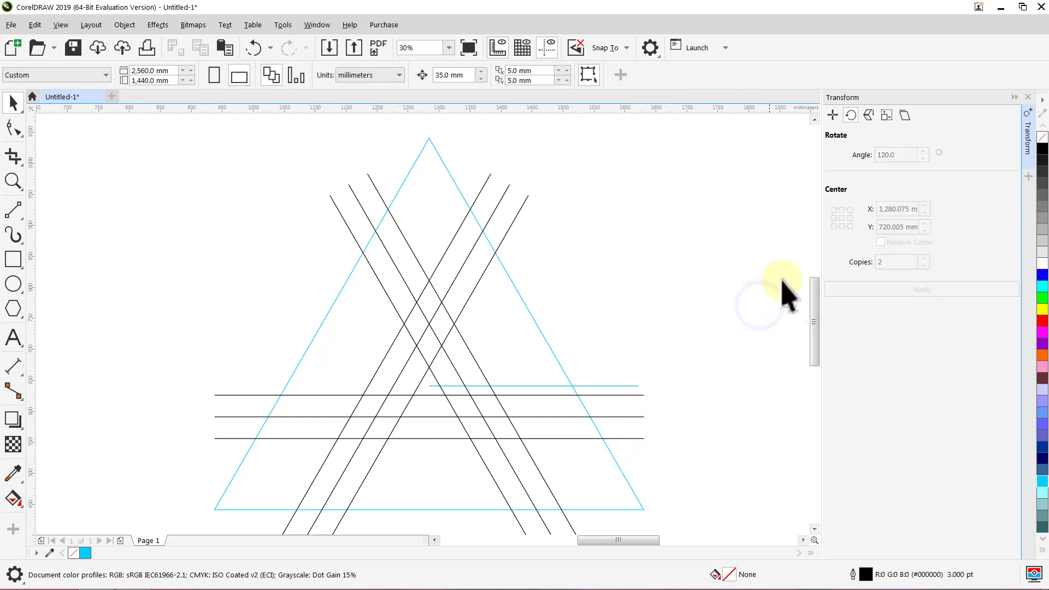
left_click(1028, 147)
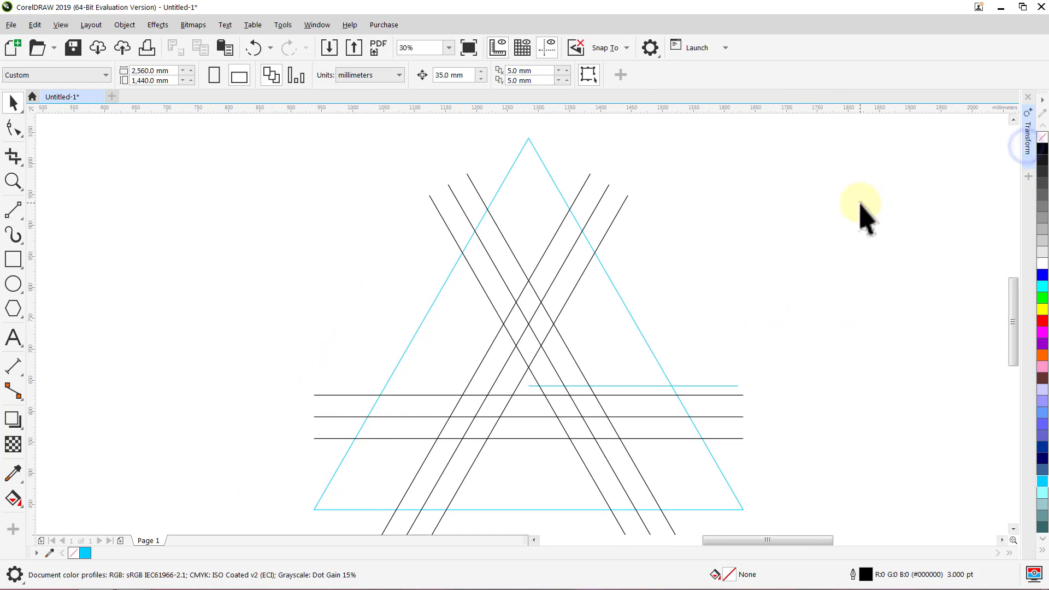
Make red (#FF0000) the default graphic outline and draw a horizontal line joining the points where the middle diagonals cross the triangle's upper sides.
left_click(14, 210)
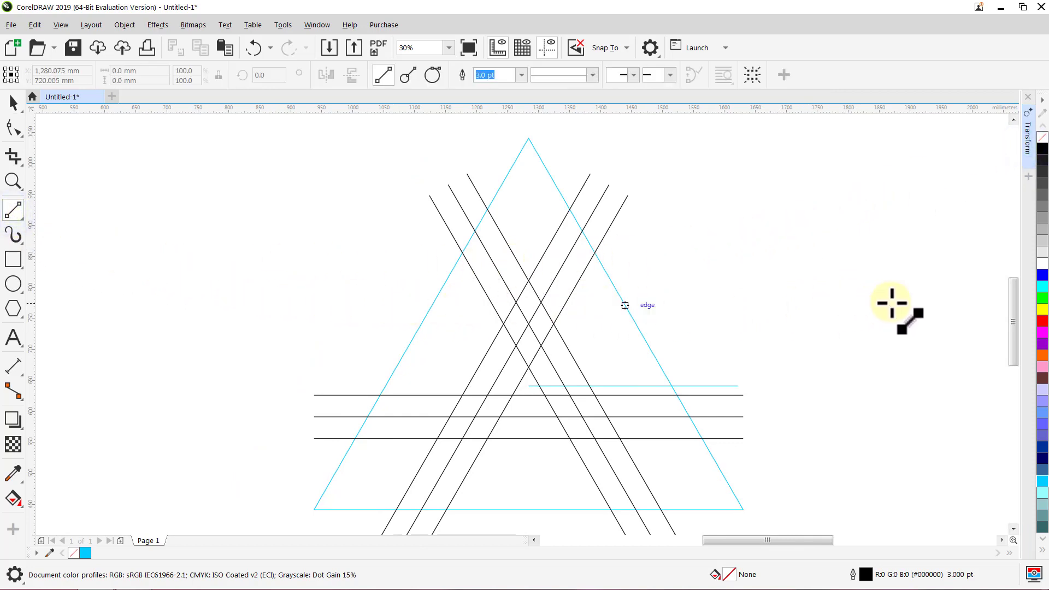
right_click(1042, 321)
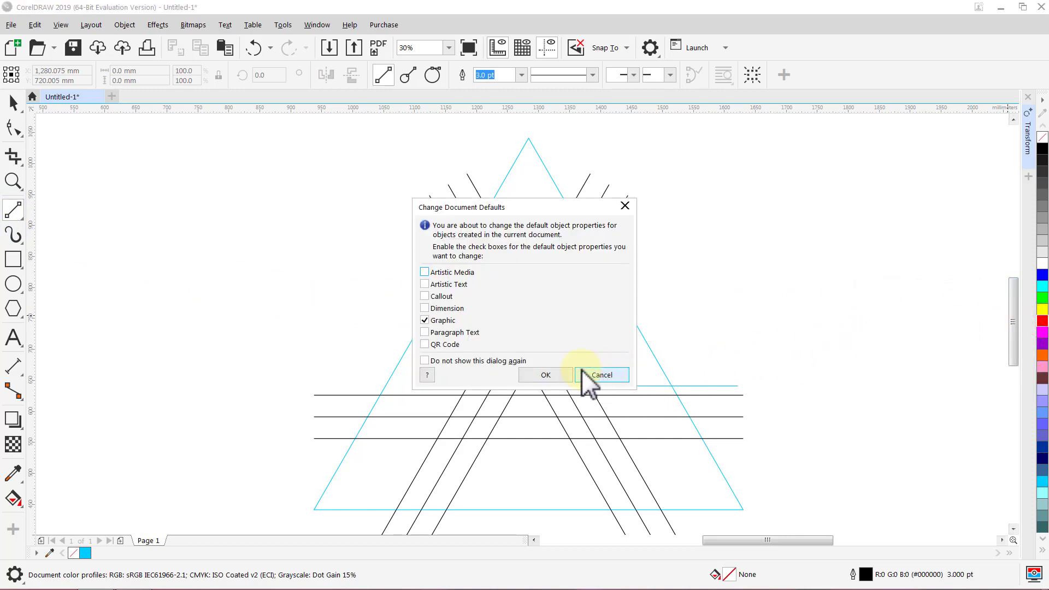
left_click(548, 375)
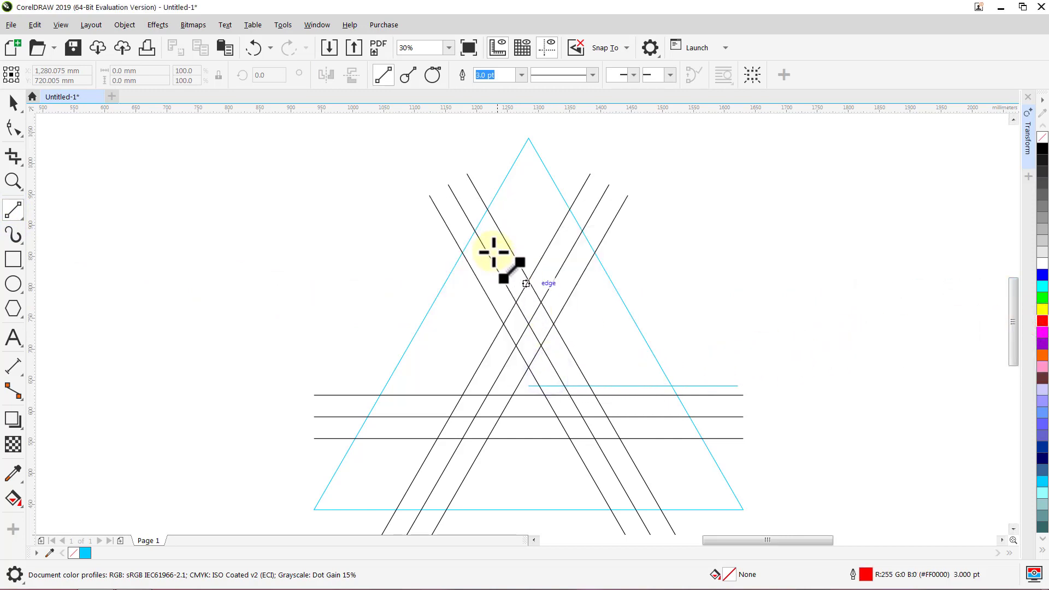
left_click_drag(474, 230, 581, 231)
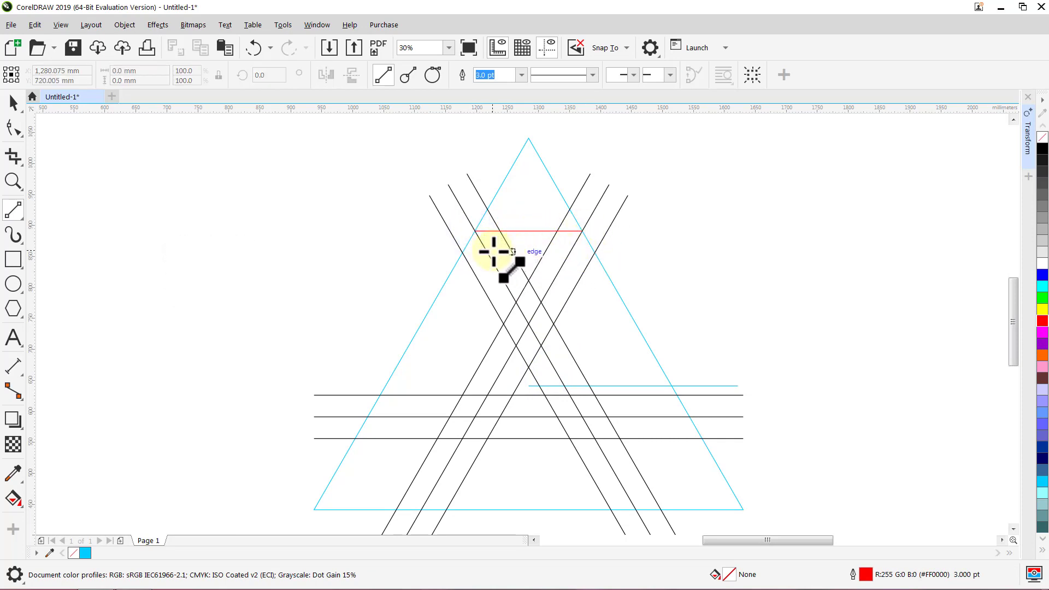
Draw a second red horizontal line about 214 mm long joining the points where the outer diagonals cross the triangle's upper sides.
key("ctrl")
left_click_drag(482, 252, 597, 252)
key("space")
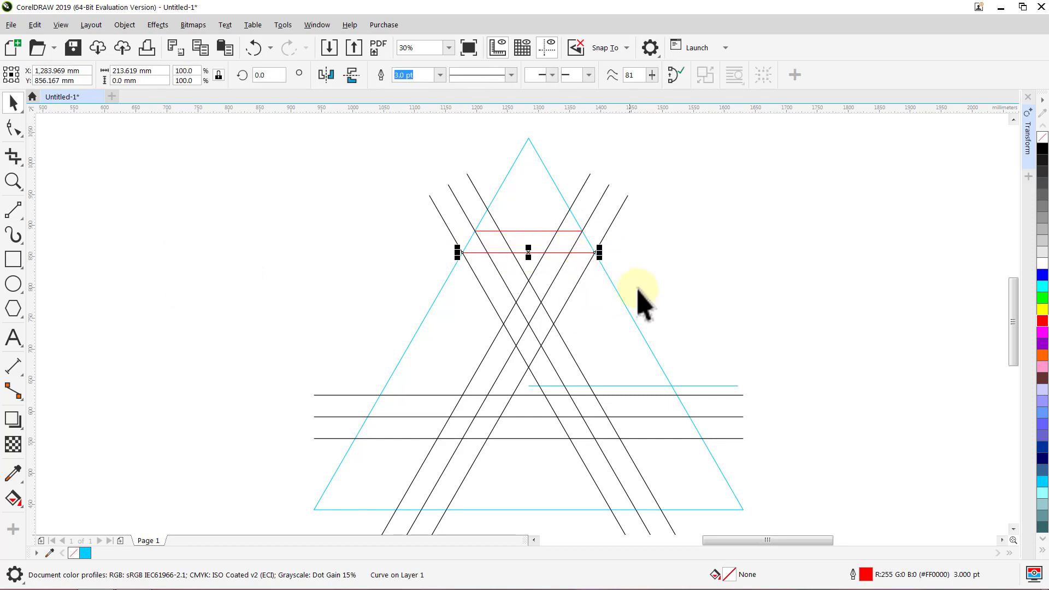
left_click(639, 285)
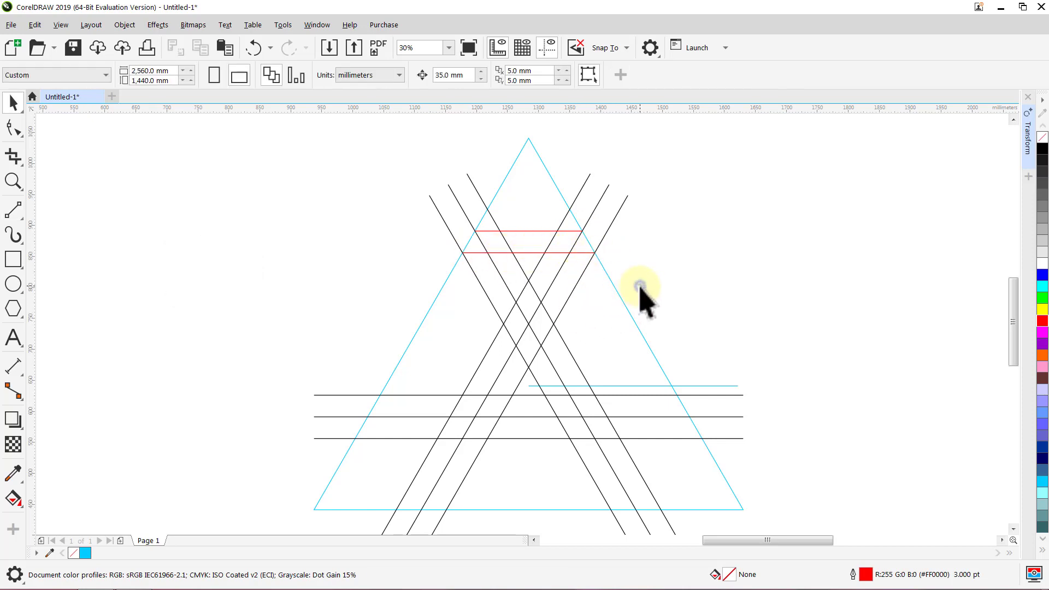
Duplicate the longer red horizontal line in place and nudge the copy 35 mm down.
left_click(528, 253)
key("KP_Add")
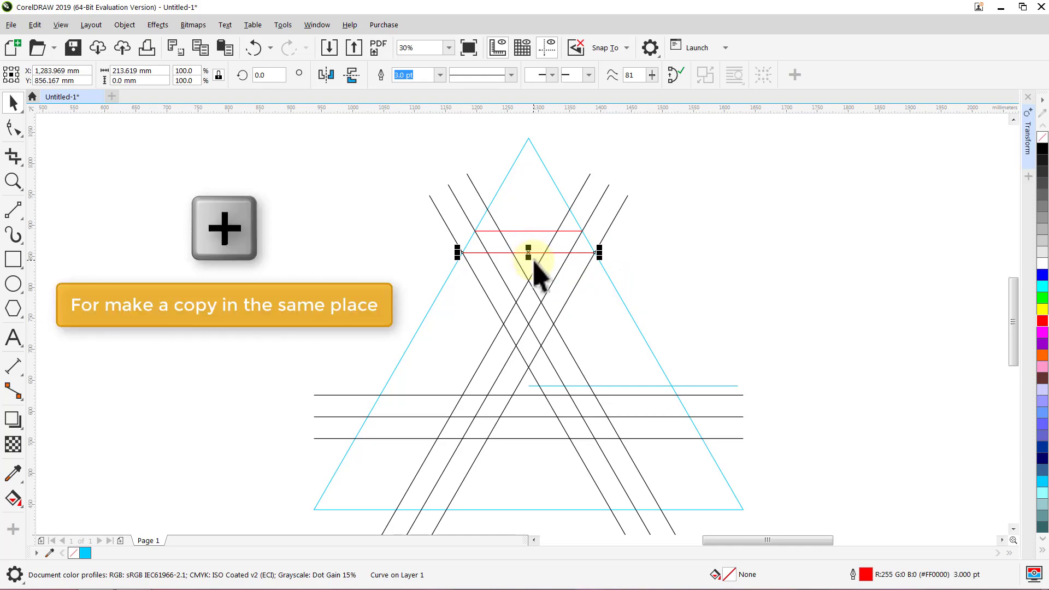
key("Down")
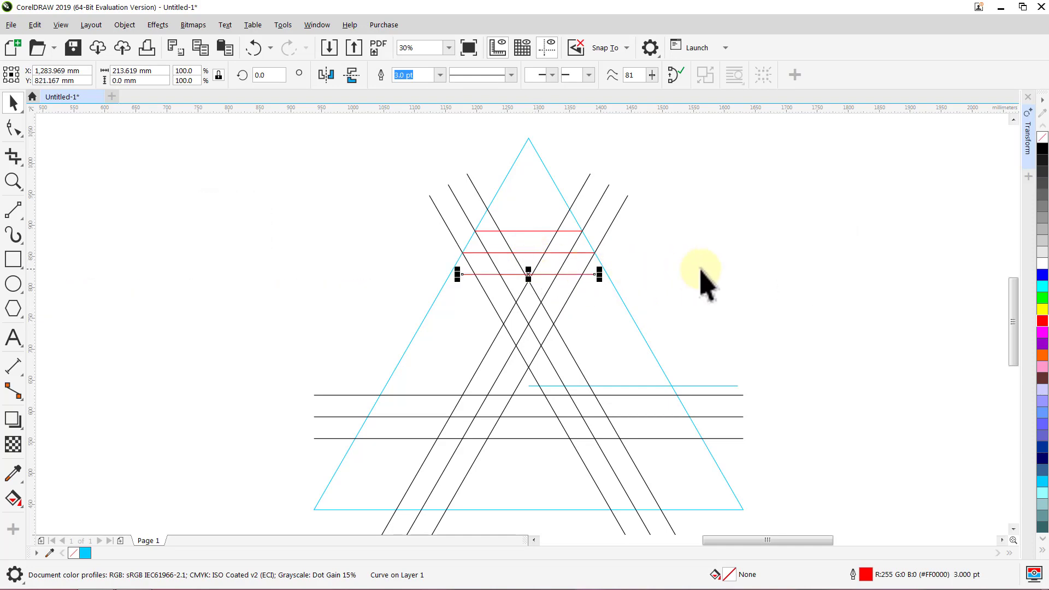
left_click(732, 257)
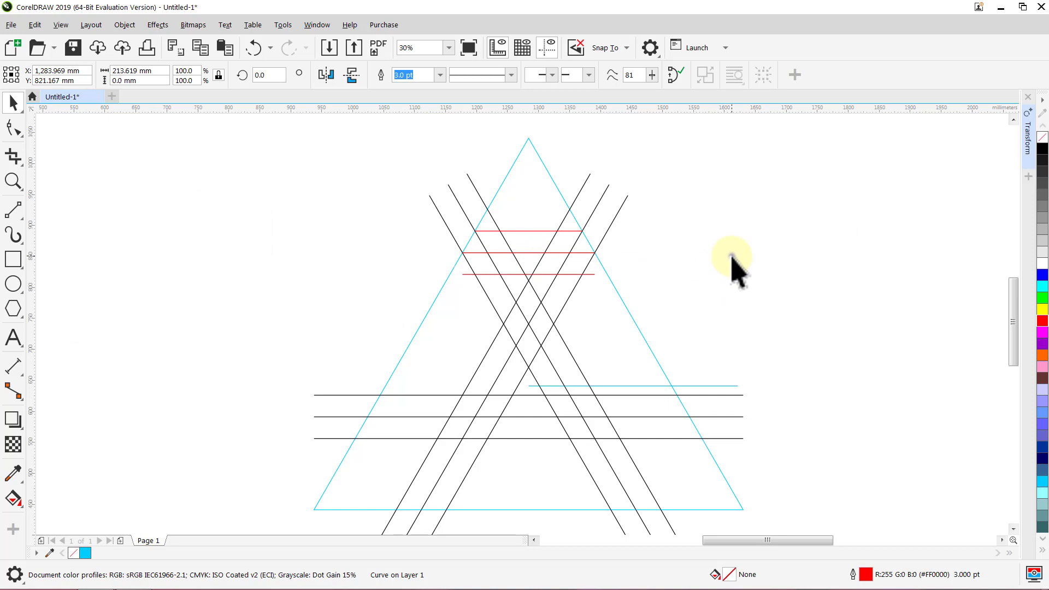
Move the rotation center of each of the three red horizontal lines to the left end of the short blue line.
left_click(590, 275)
left_click(592, 276)
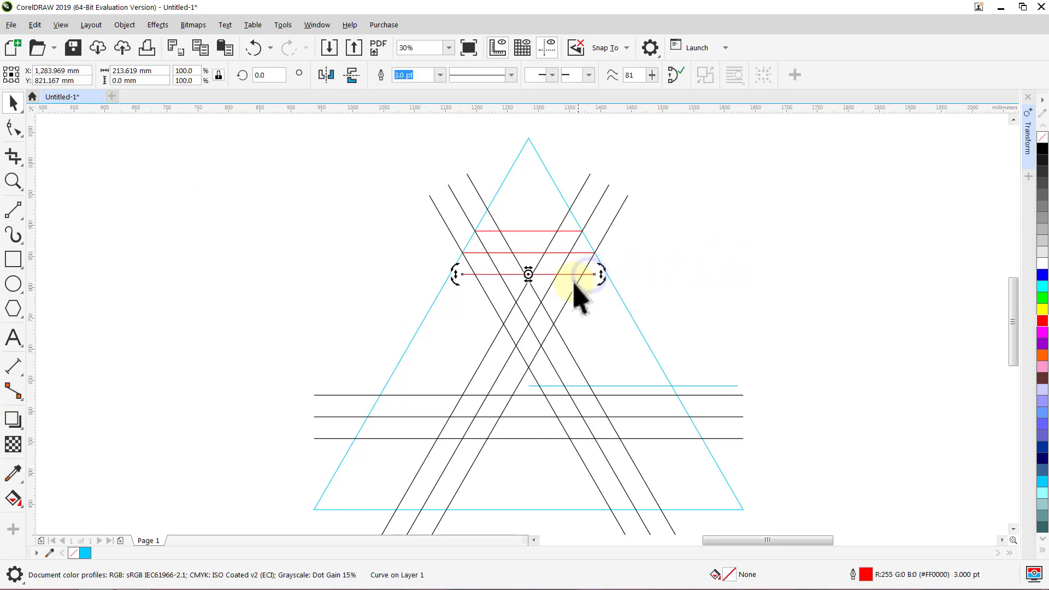
left_click_drag(528, 281, 524, 353)
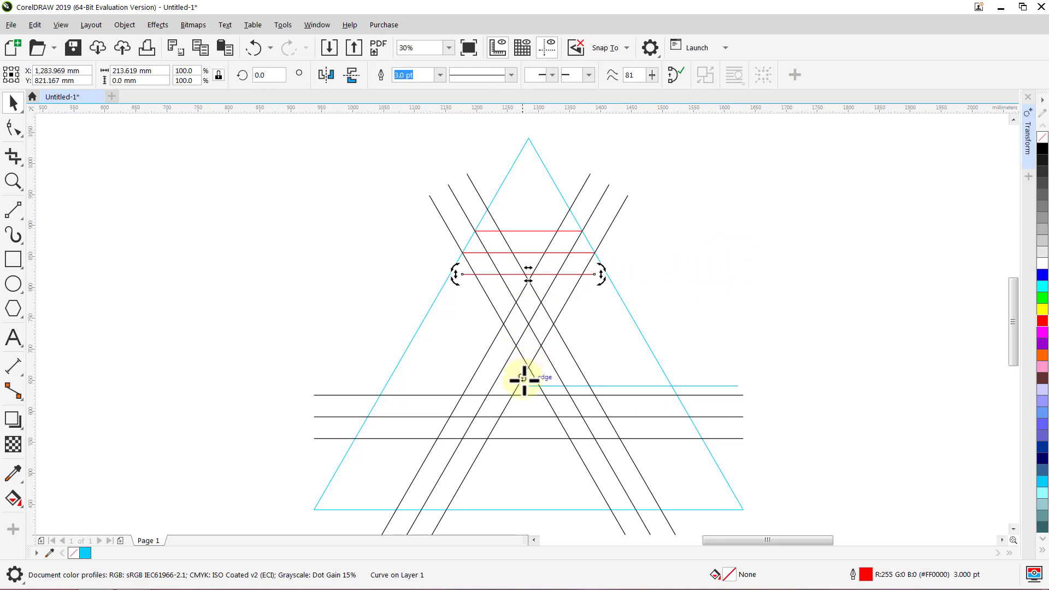
left_click(672, 300)
left_click(530, 253)
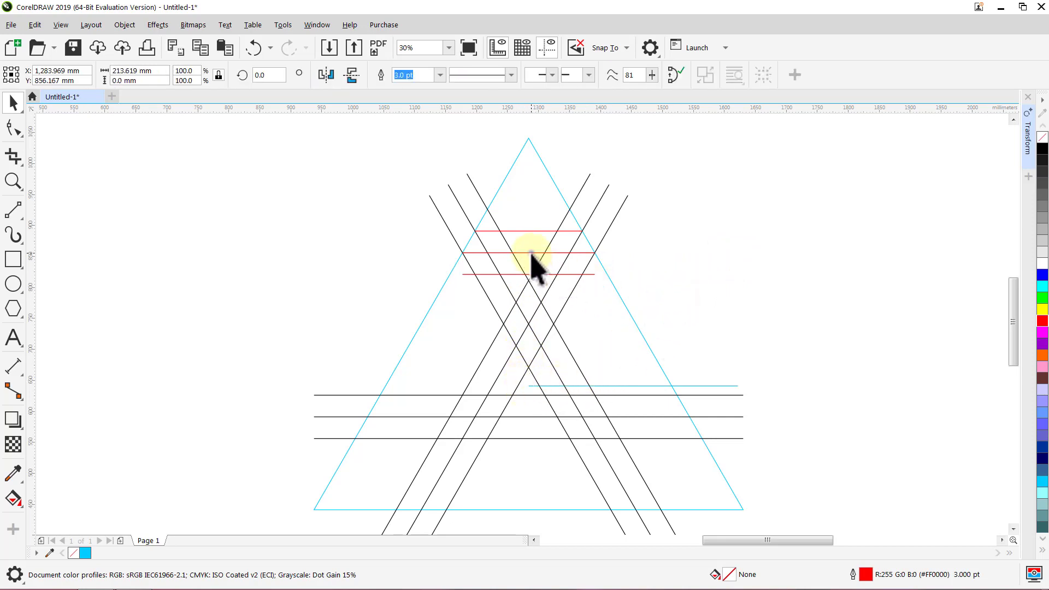
left_click(531, 254)
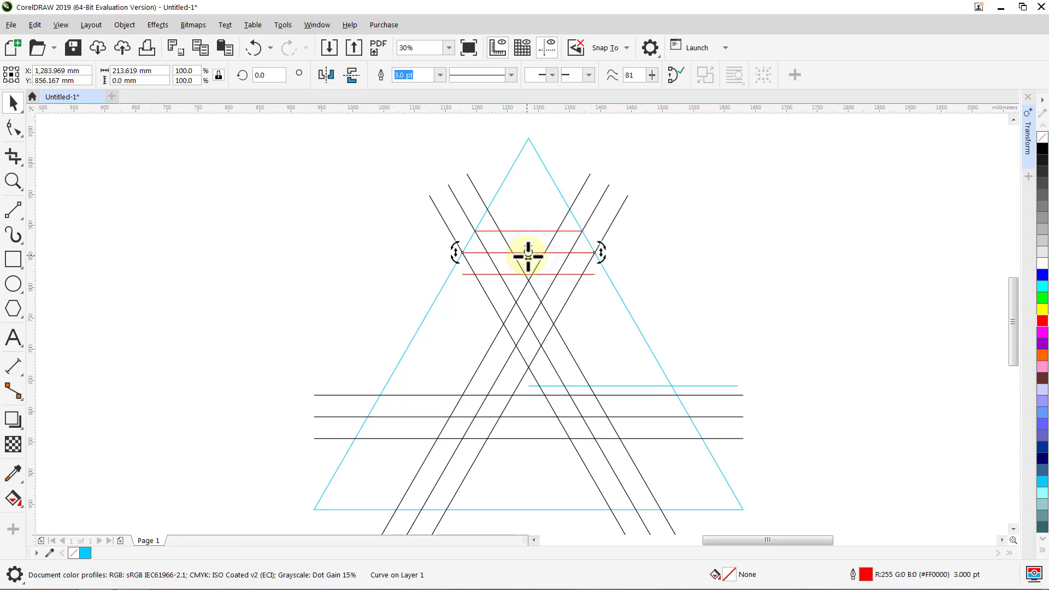
left_click_drag(528, 256, 528, 386)
left_click(666, 281)
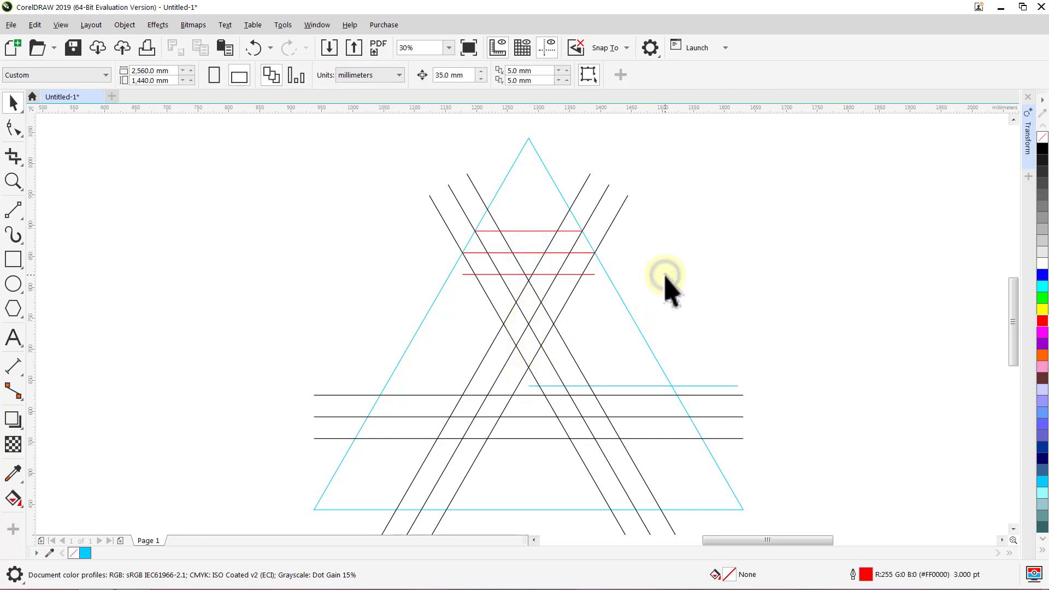
left_click(541, 233)
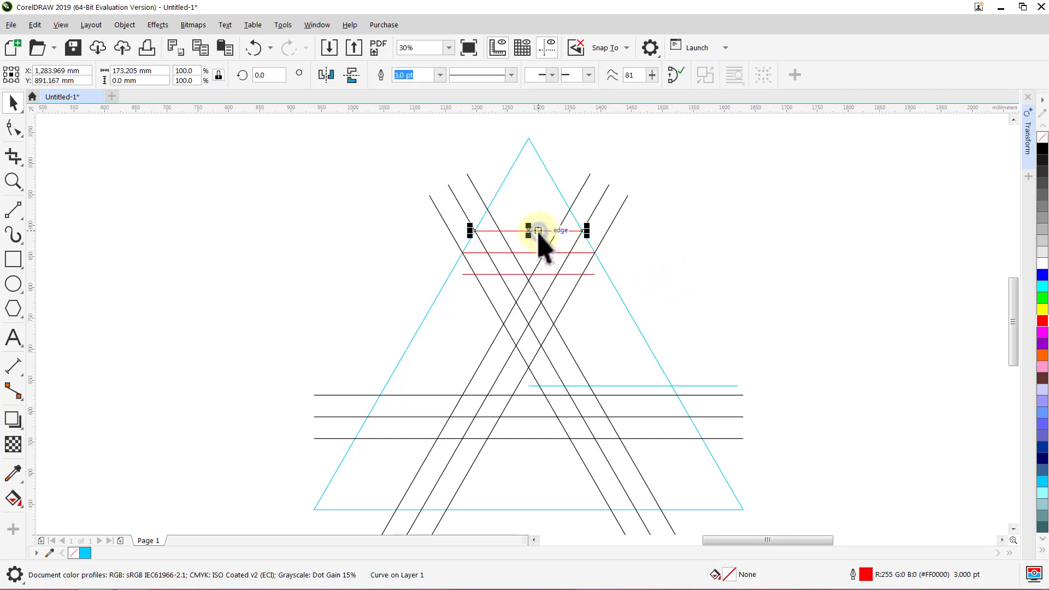
left_click(530, 231)
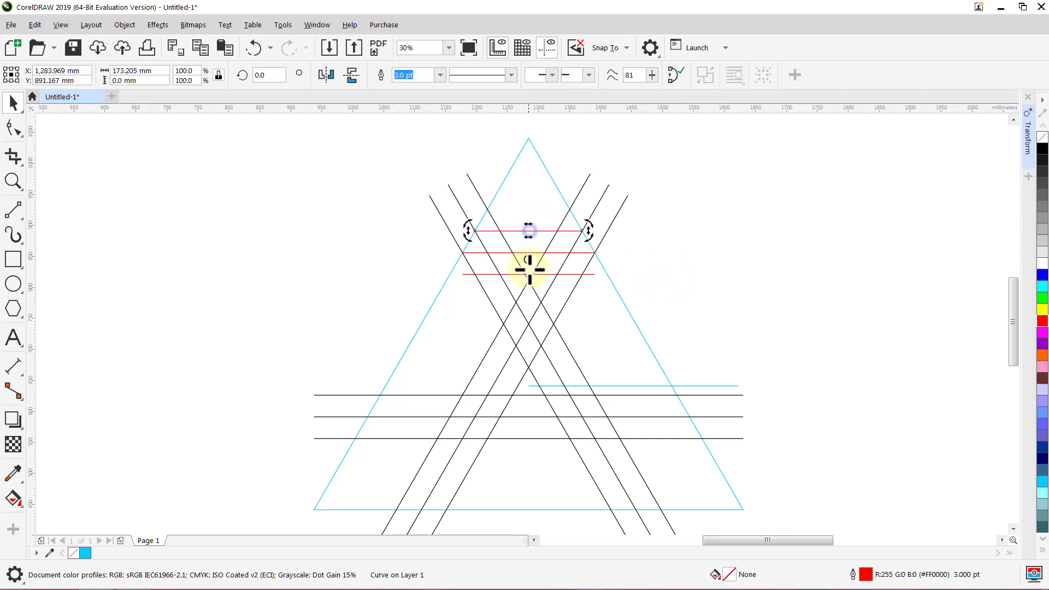
left_click_drag(530, 386, 528, 386)
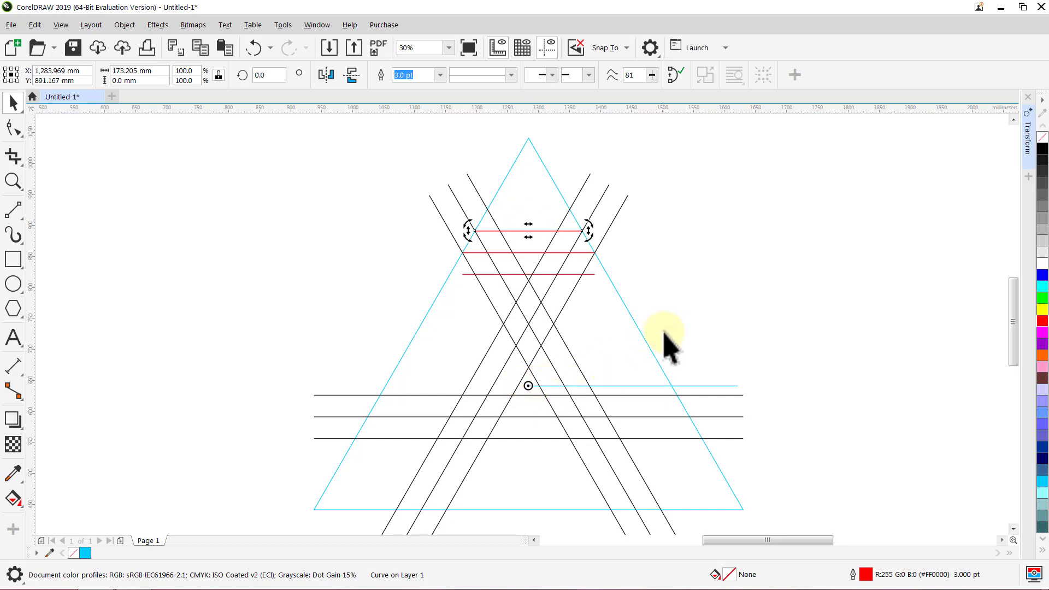
left_click(670, 326)
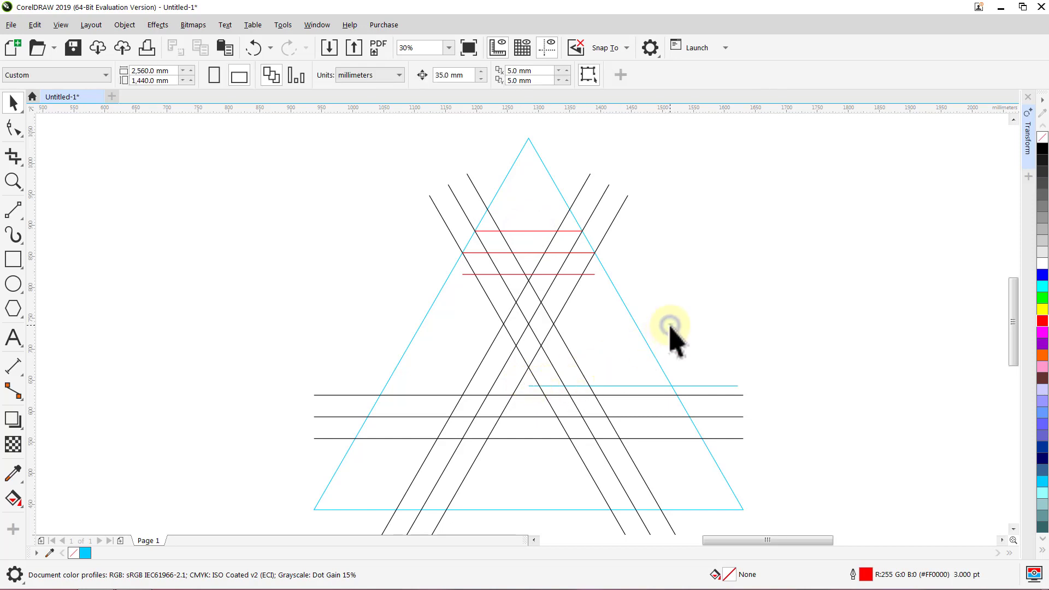
Rotate the lowest red horizontal line by 120 degrees with 2 copies around its relocated center, using the Transform docker.
left_click(570, 274)
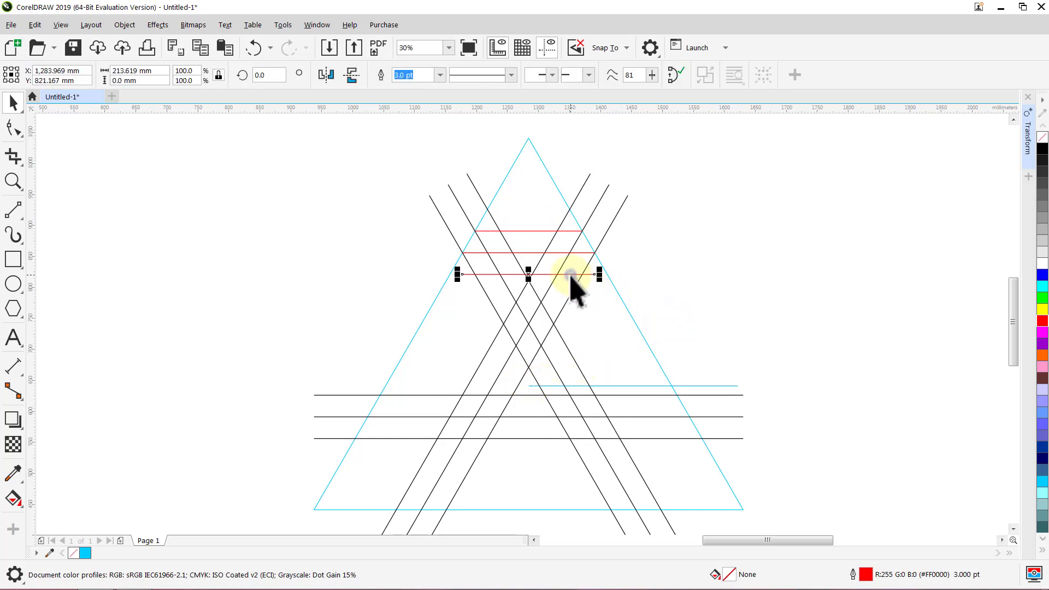
left_click(1029, 146)
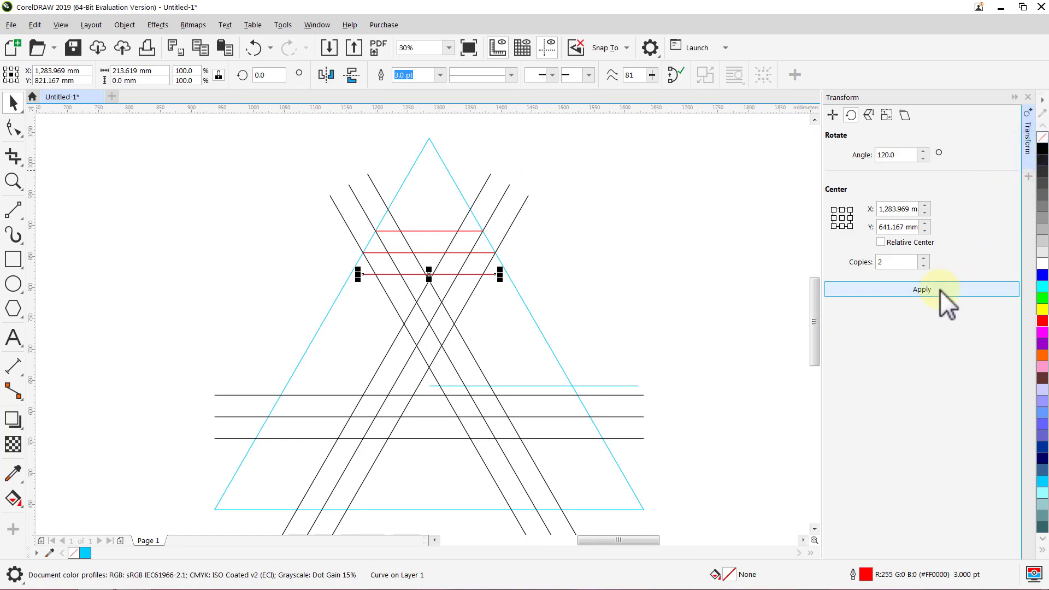
left_click(923, 290)
left_click(751, 251)
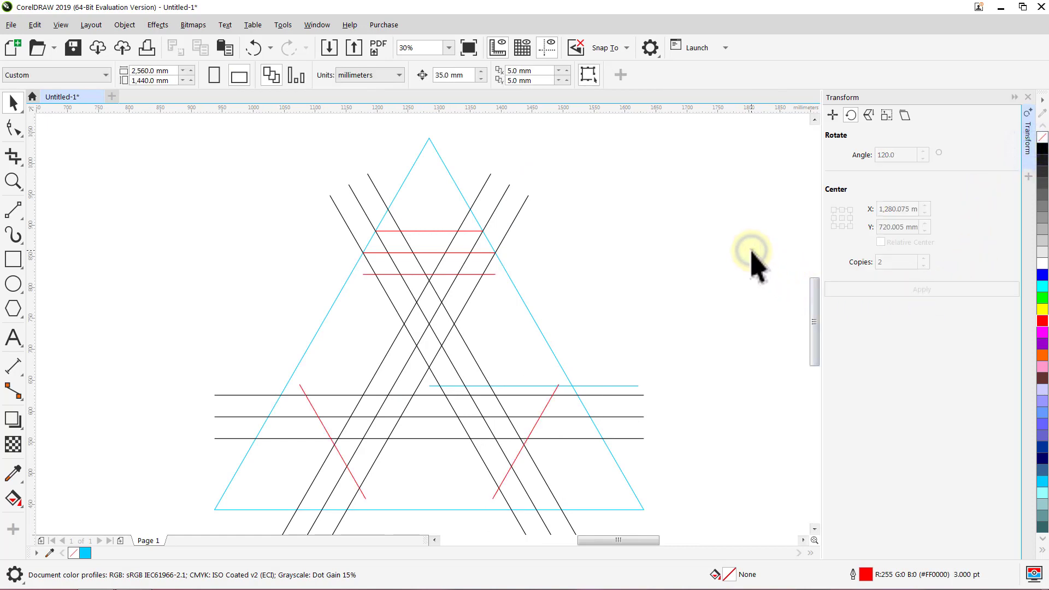
Apply the same 120-degree rotation with 2 copies to the middle and uppermost red horizontal lines, and close the Transform docker.
left_click(487, 253)
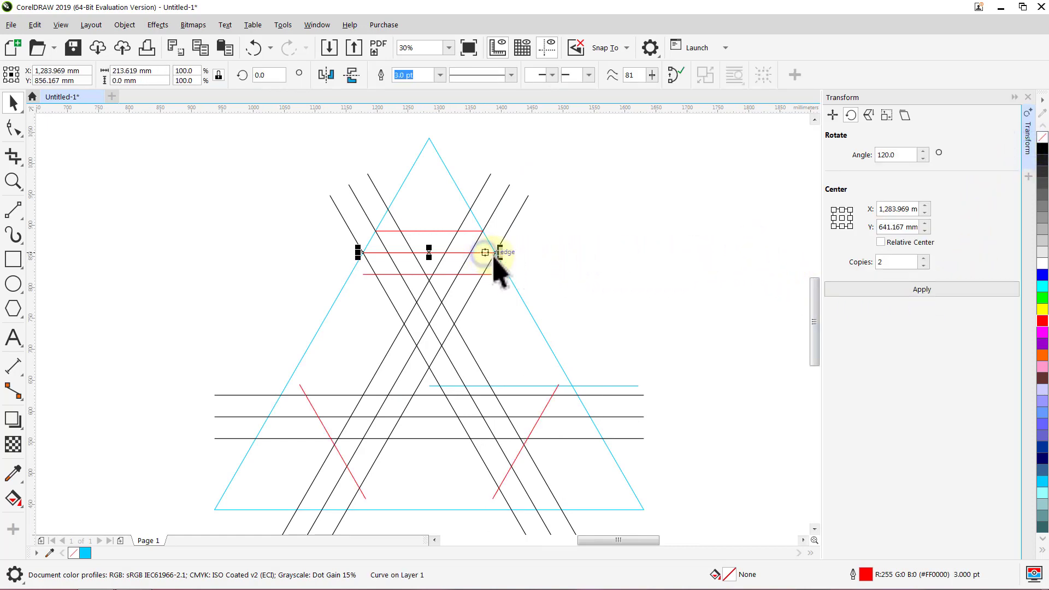
left_click(878, 290)
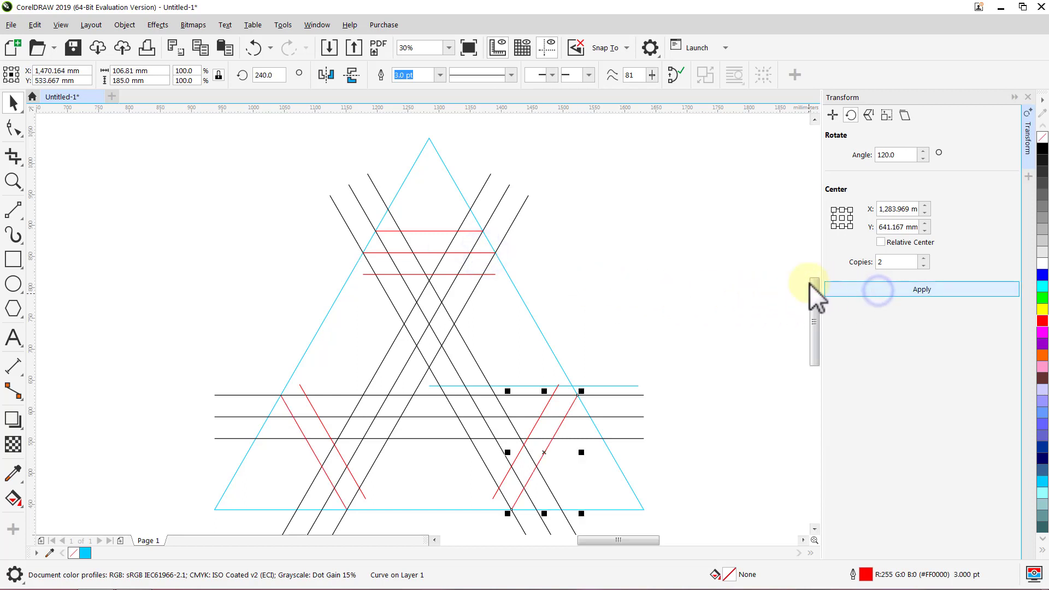
left_click(759, 270)
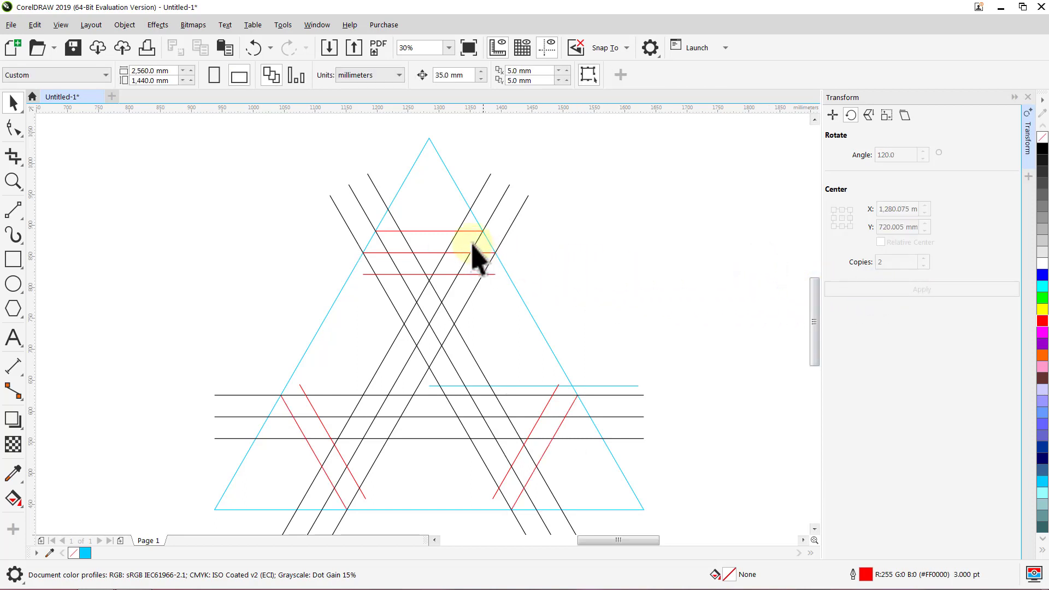
left_click(445, 231)
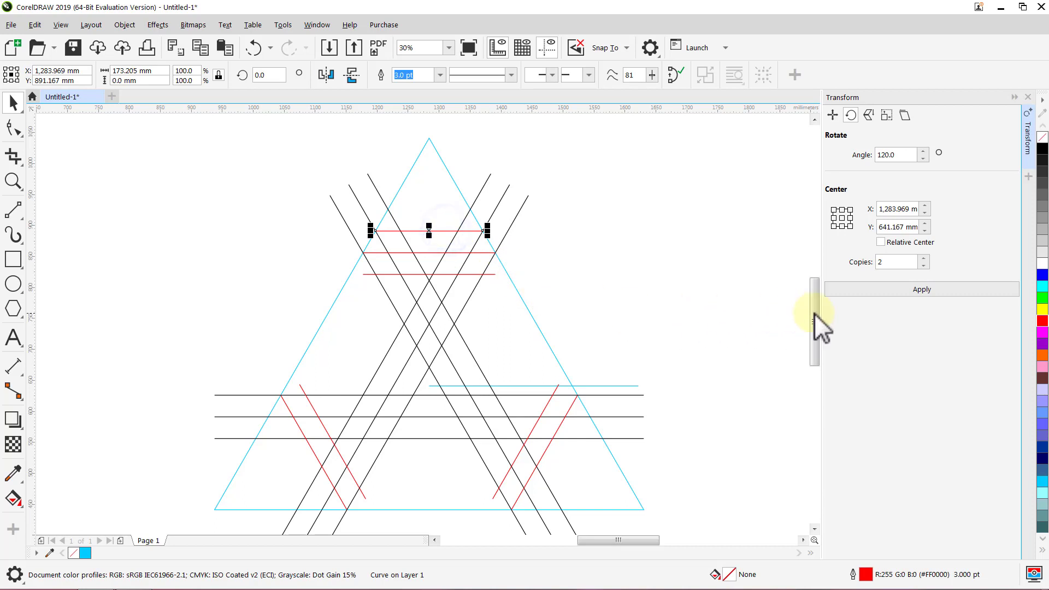
left_click(904, 294)
left_click(746, 279)
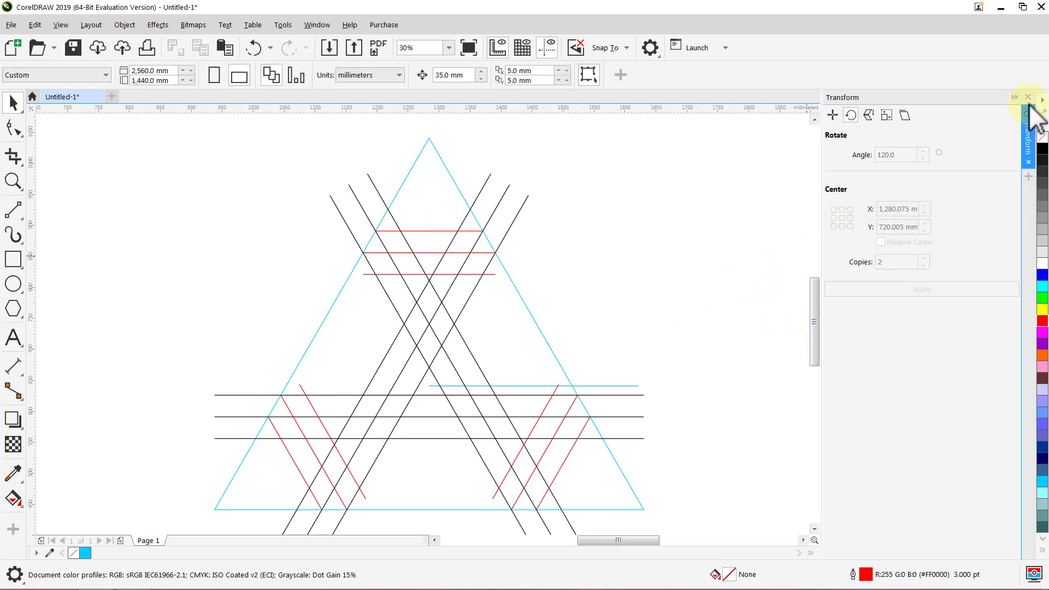
left_click(1027, 97)
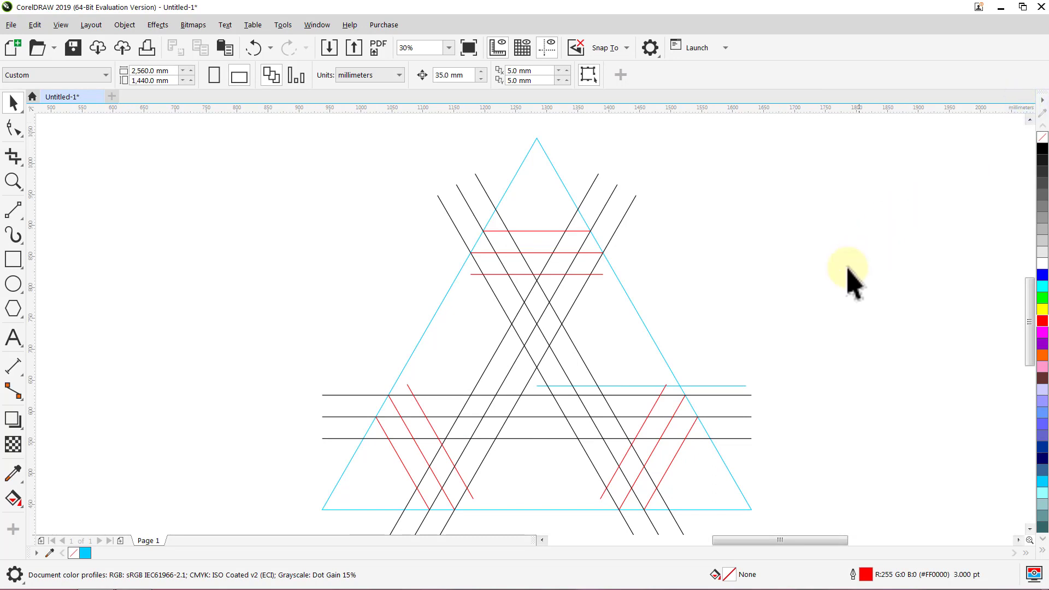
Delete the short blue horizontal line and group all remaining objects.
left_click(709, 386)
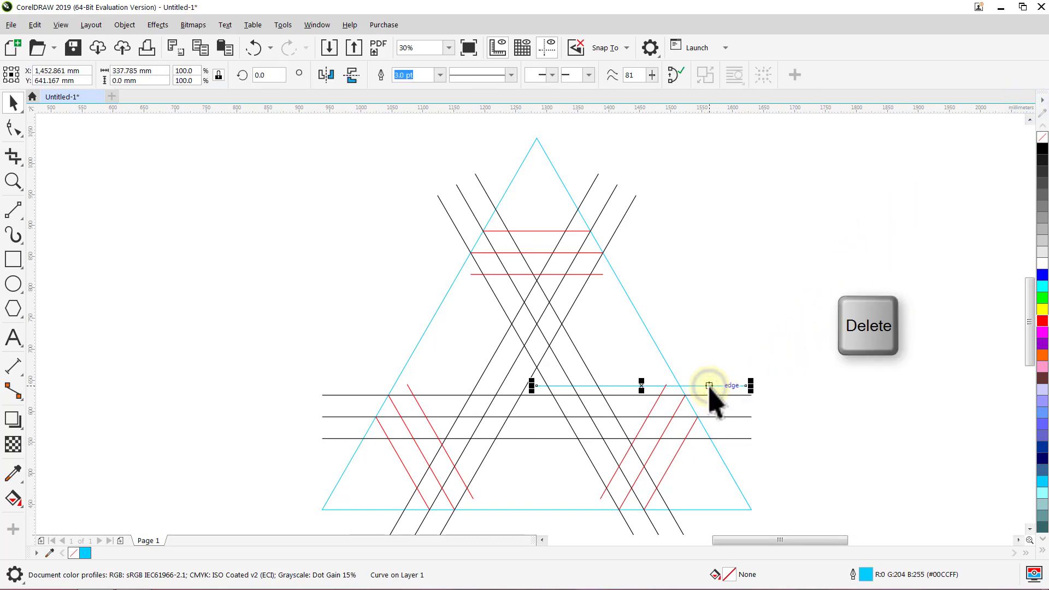
key("Delete")
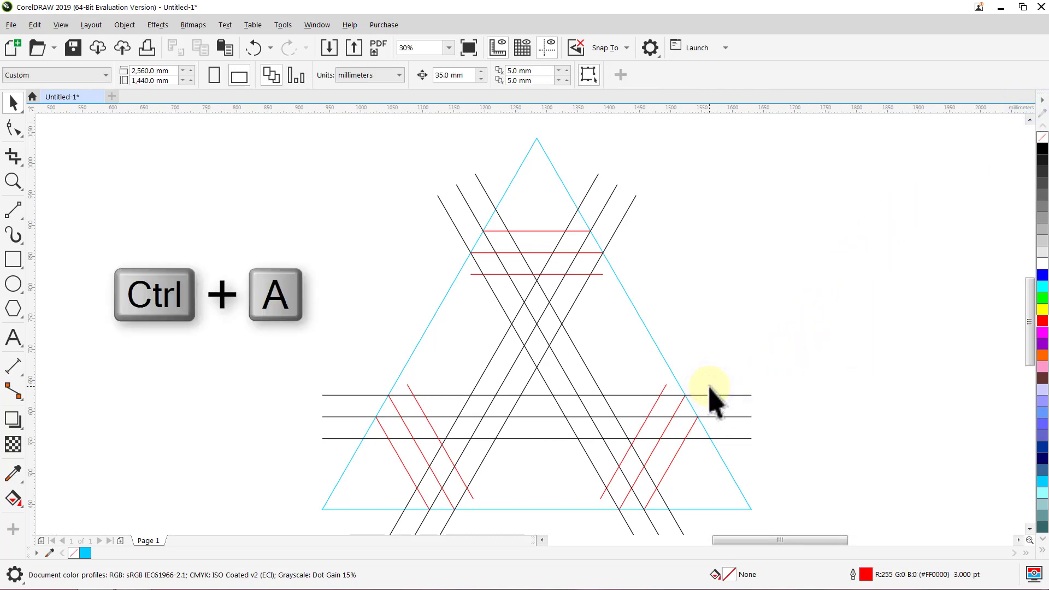
key("ctrl+a")
key("ctrl+g")
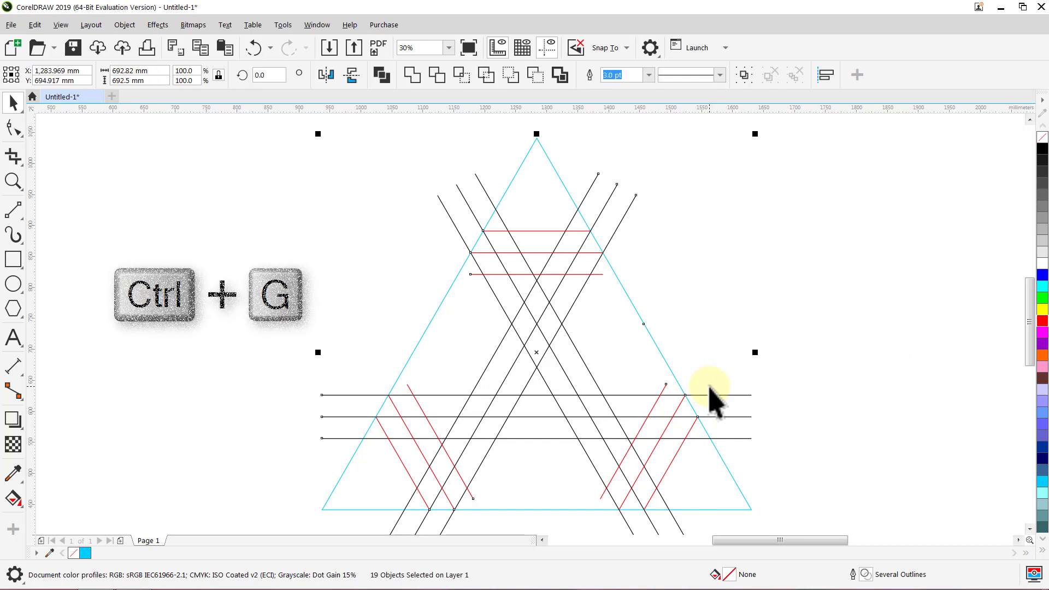
left_click(709, 385)
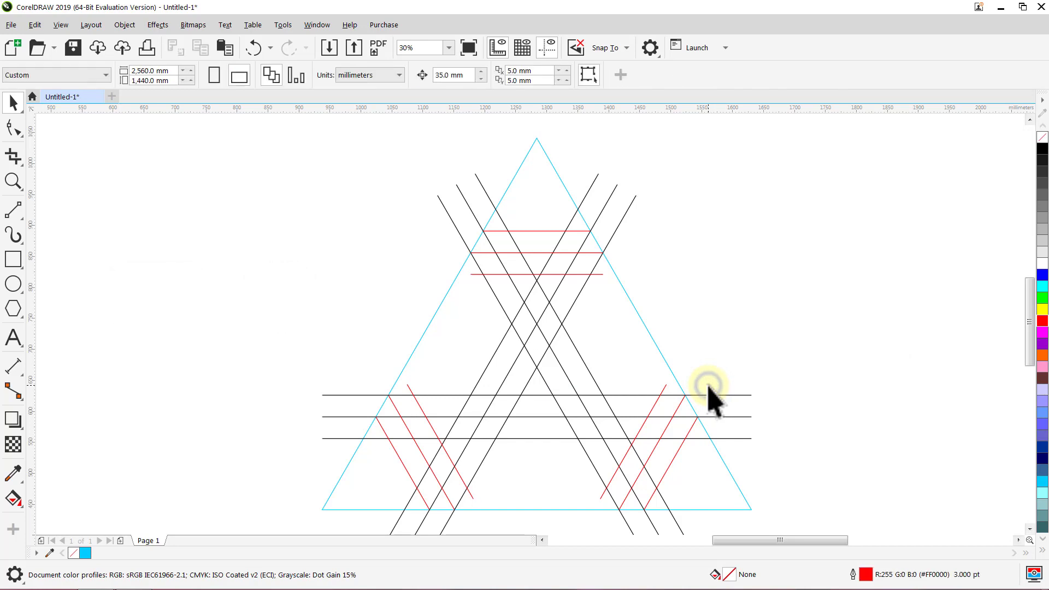
Set the zoom to 40% and delete the interlace-crossing segments below the triangle's apex with Virtual Segment Delete.
left_click(424, 47)
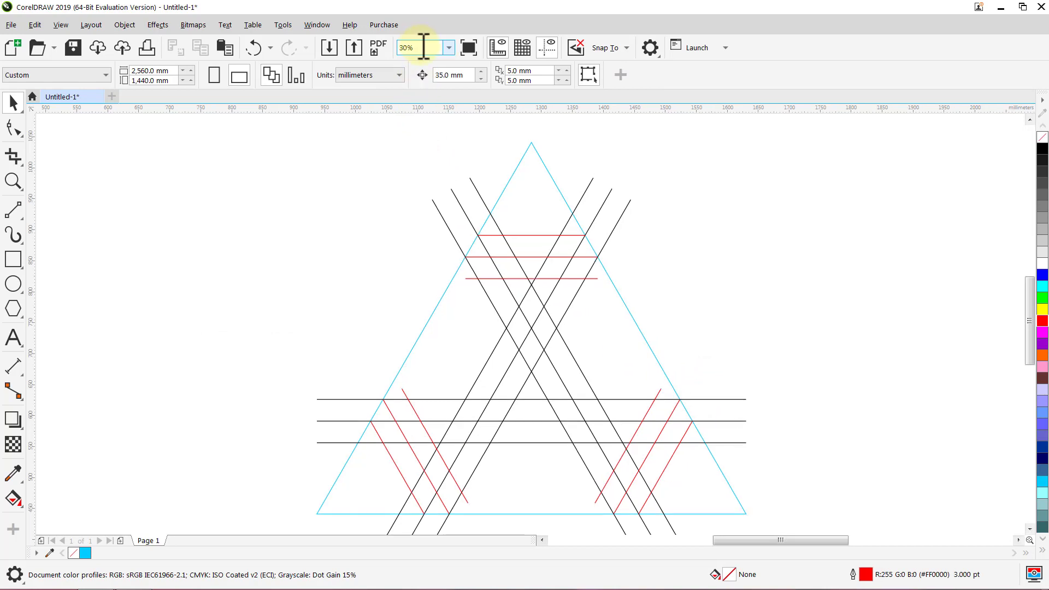
type("40")
key("Return")
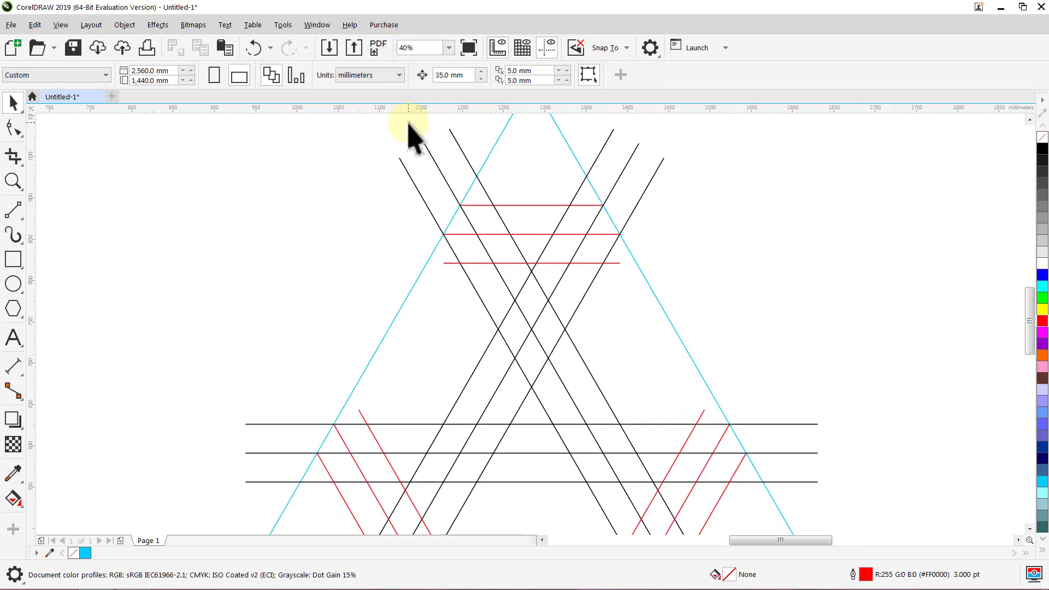
mouse_move(382, 223)
left_mouse_down()
mouse_move(381, 171)
mouse_move(386, 188)
left_mouse_up()
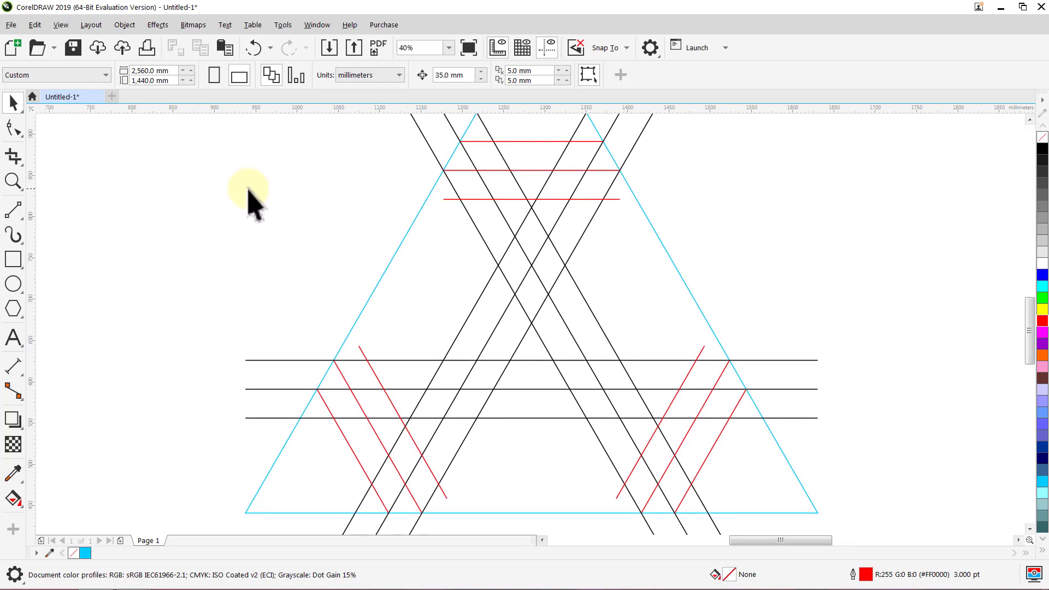
left_click(16, 163)
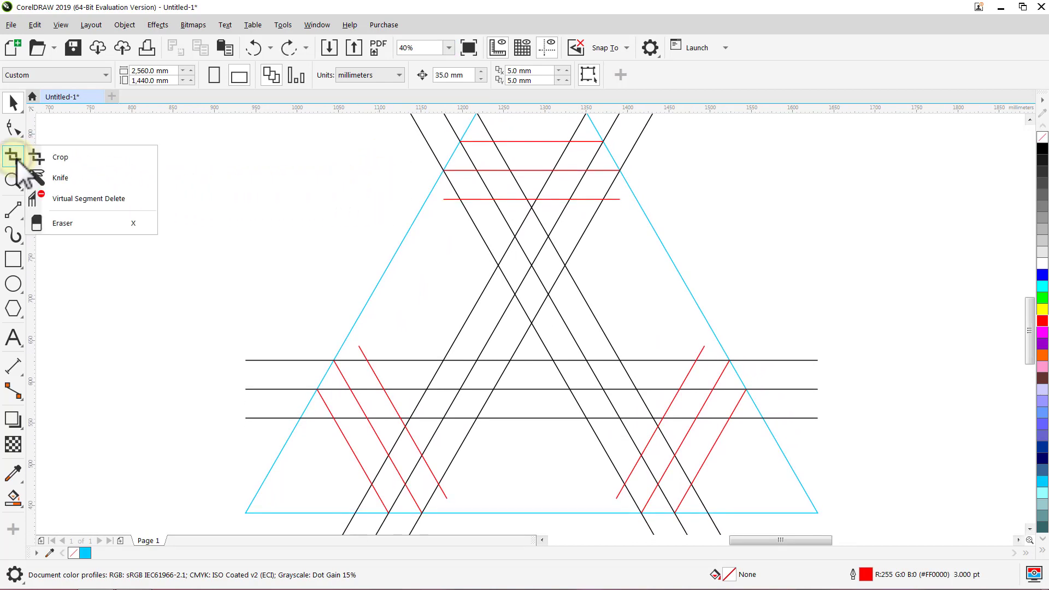
left_click(60, 200)
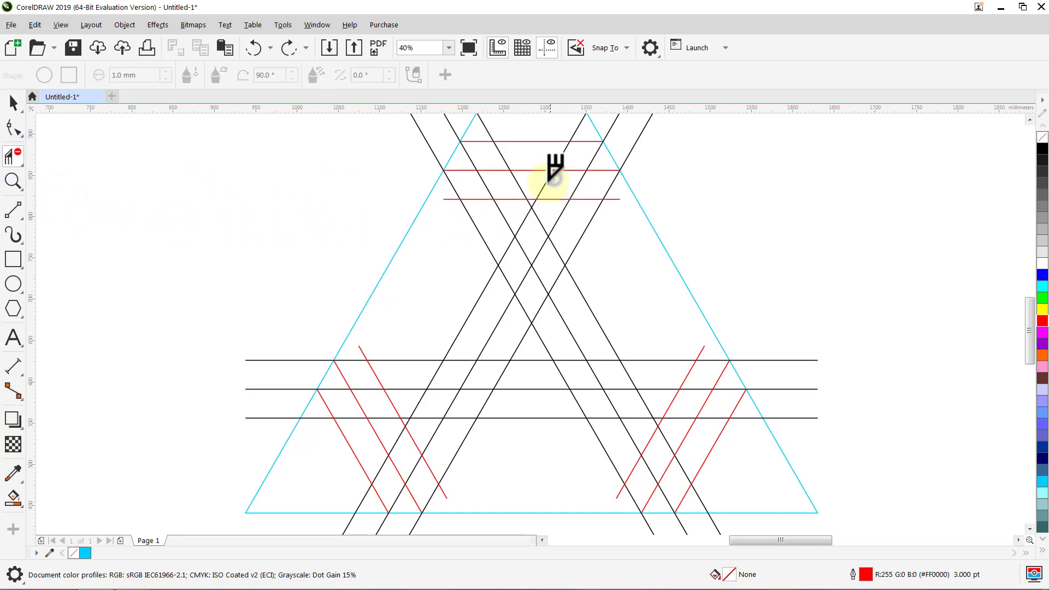
left_click(511, 200)
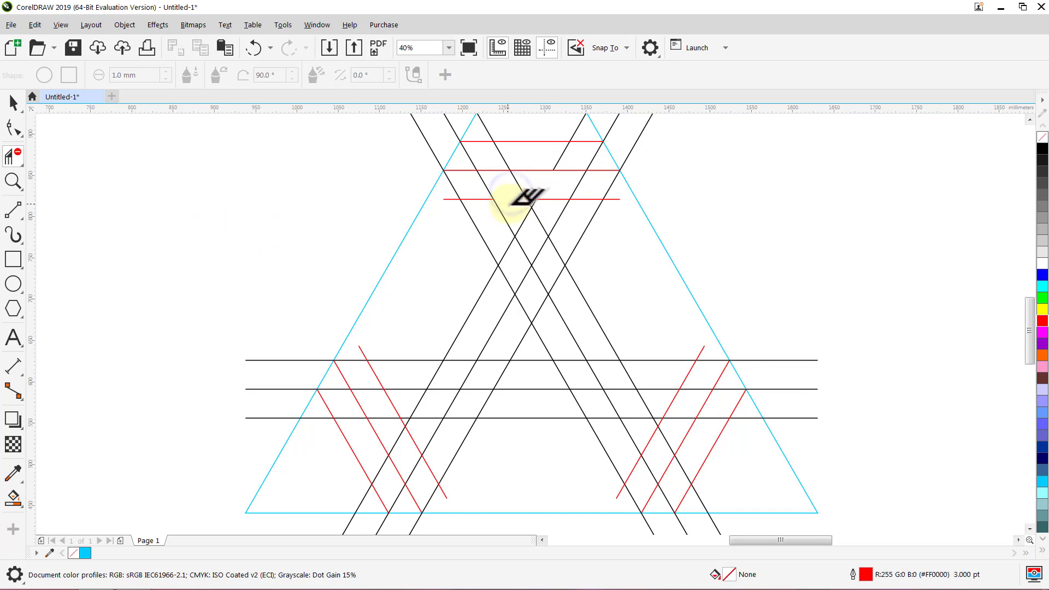
left_click(538, 221)
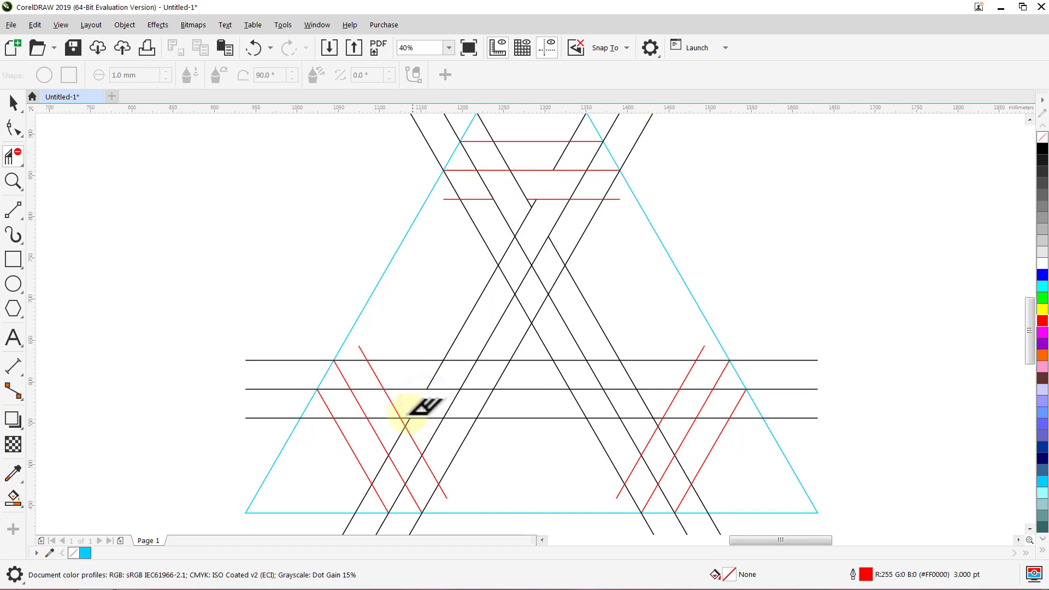
Delete the matching crossing segments at the triangle's lower-left and lower-right corners, where the red lines meet the black bands.
left_click(383, 417)
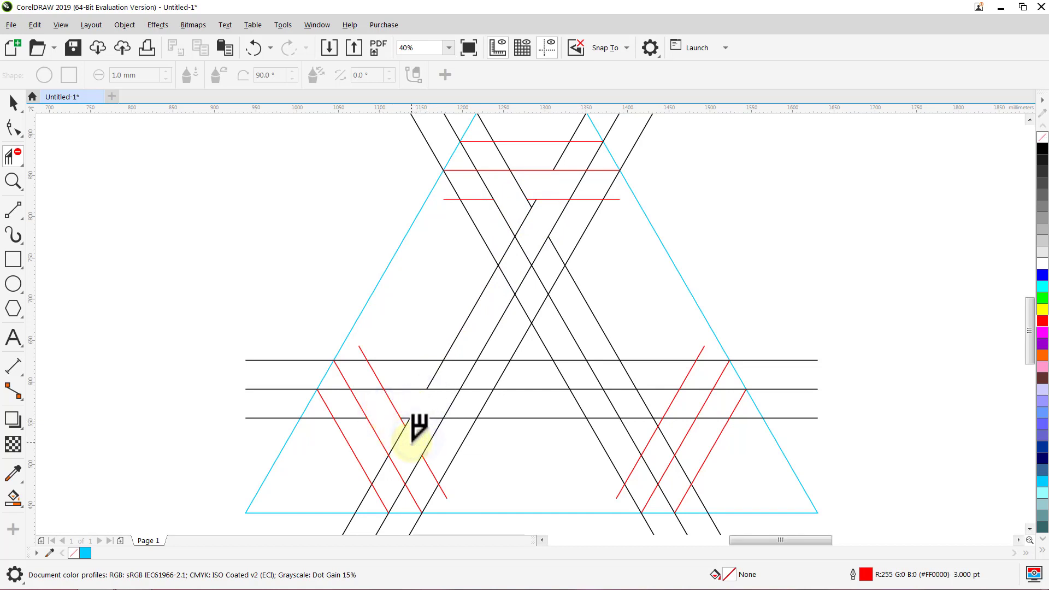
left_click(414, 439)
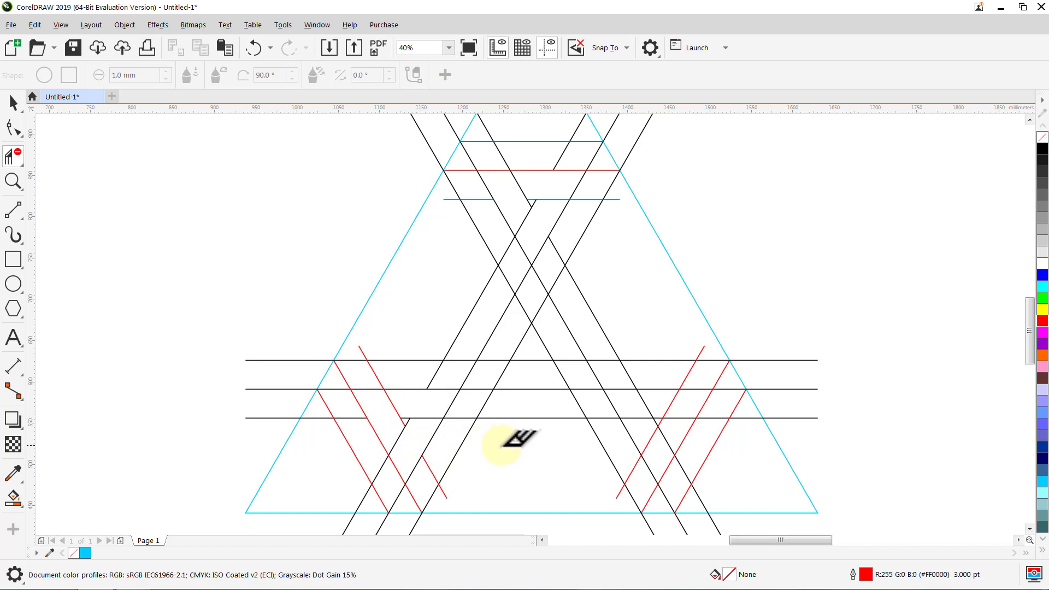
left_click(637, 418)
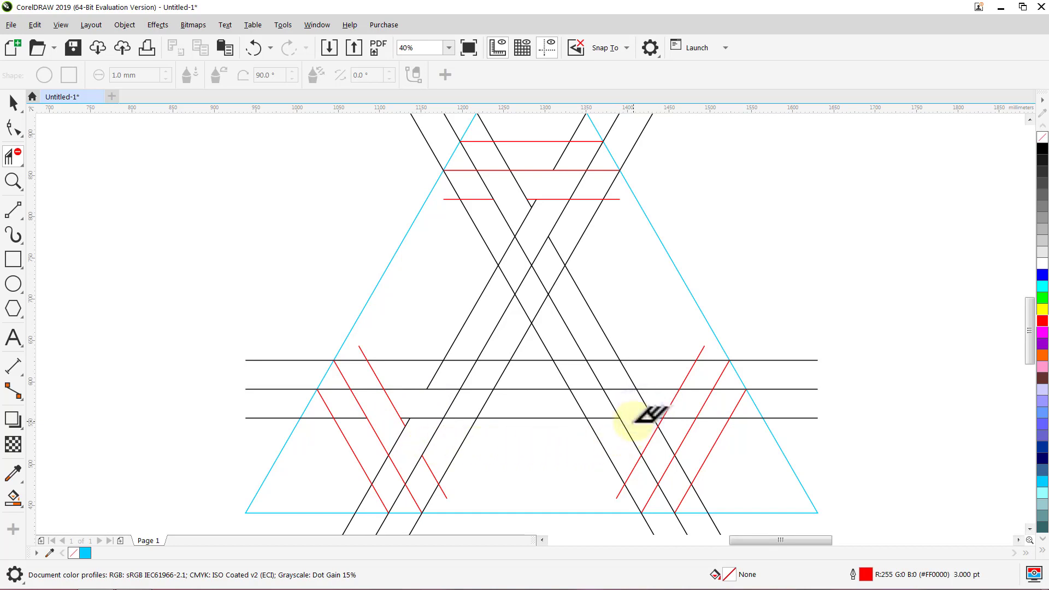
left_click(671, 401)
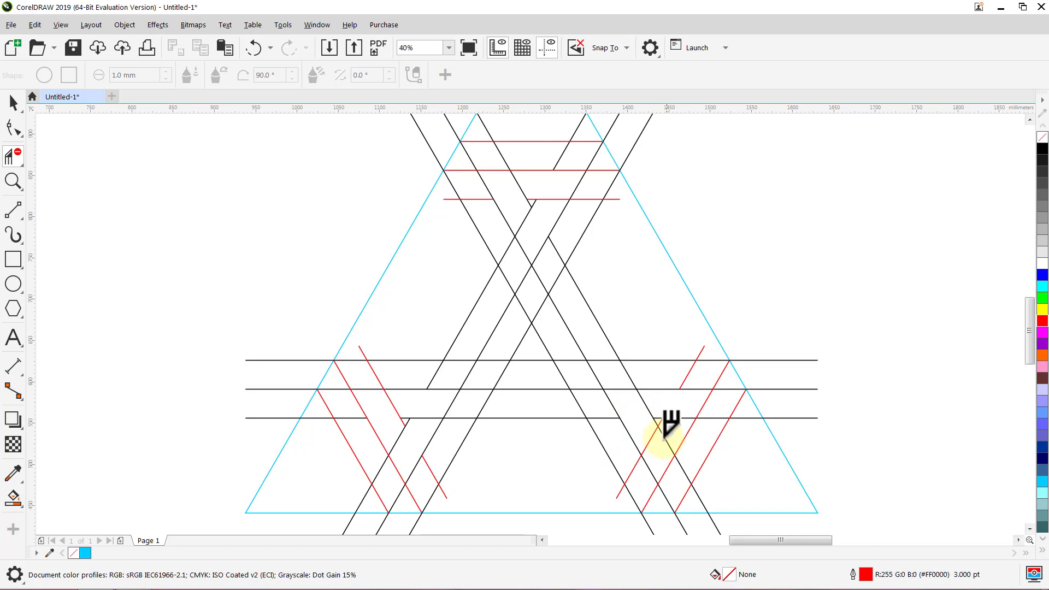
key("space")
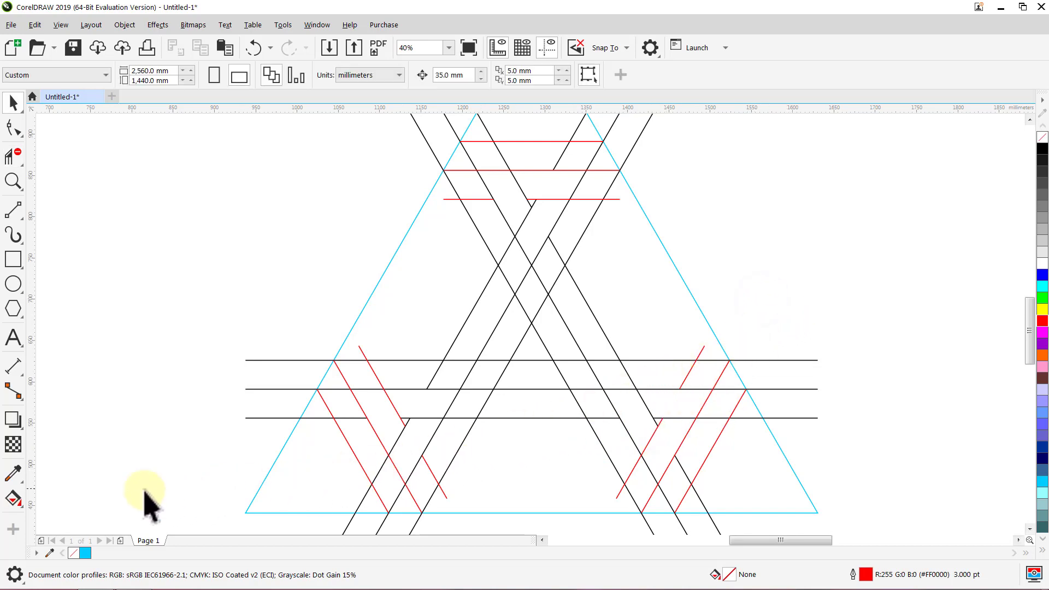
Use Smart Fill to fill the interlaced band pieces below the triangle's apex with green.
left_click(15, 494)
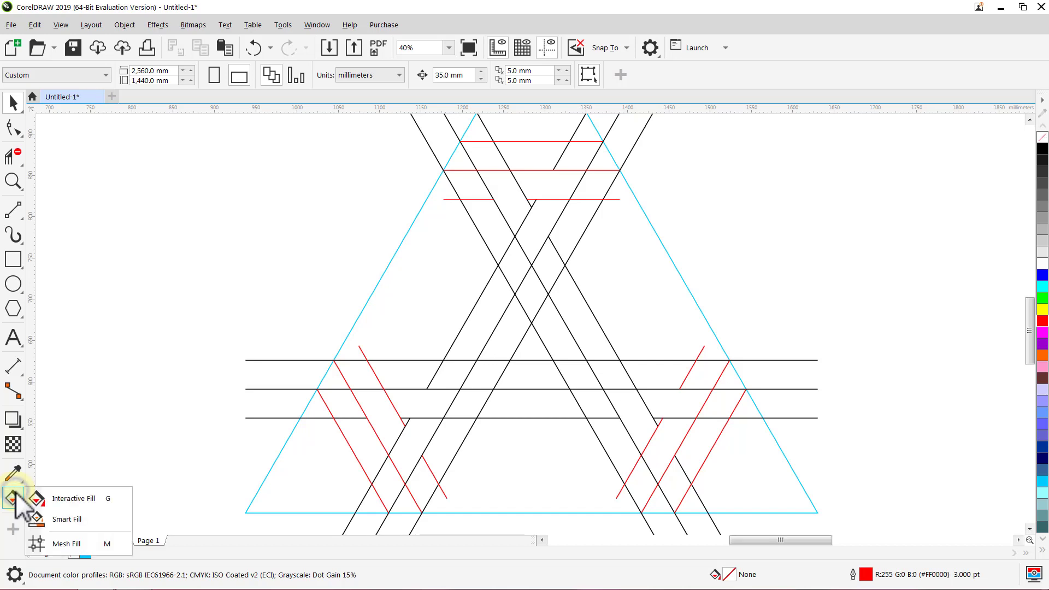
left_click(54, 515)
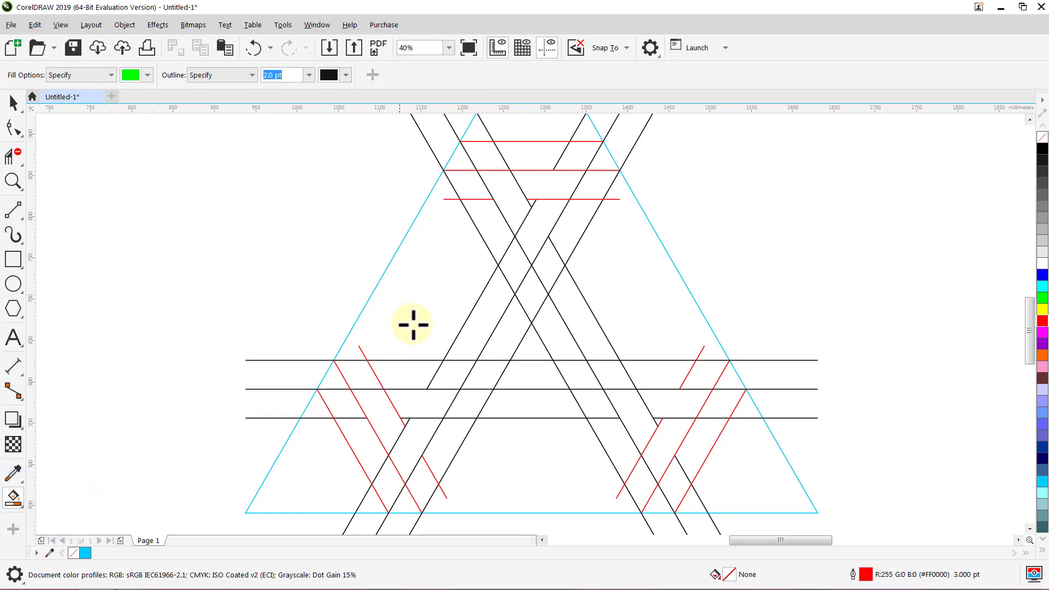
left_click(550, 186)
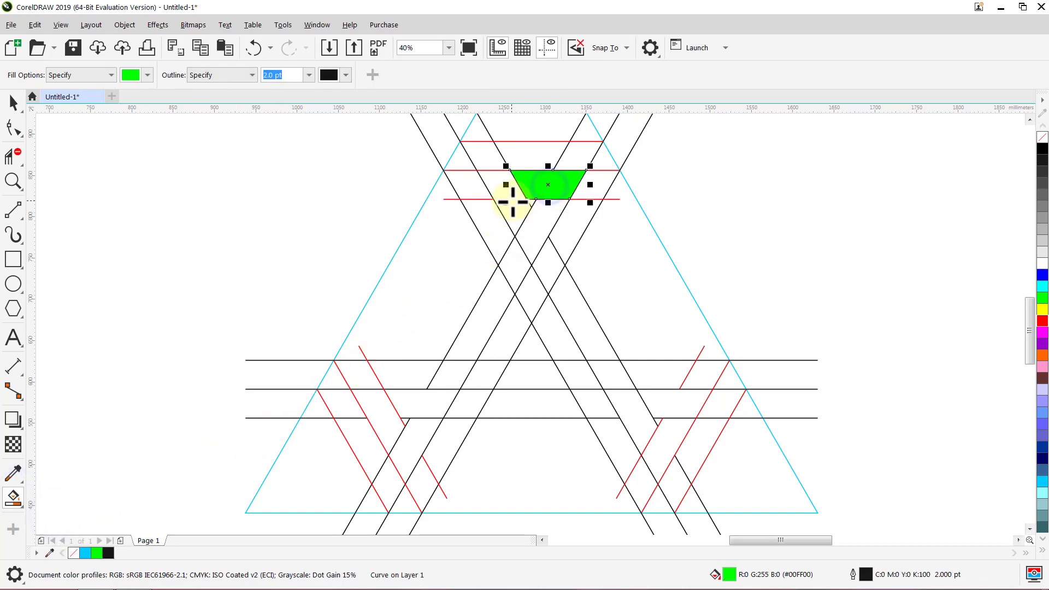
left_click(511, 206)
left_click(539, 219)
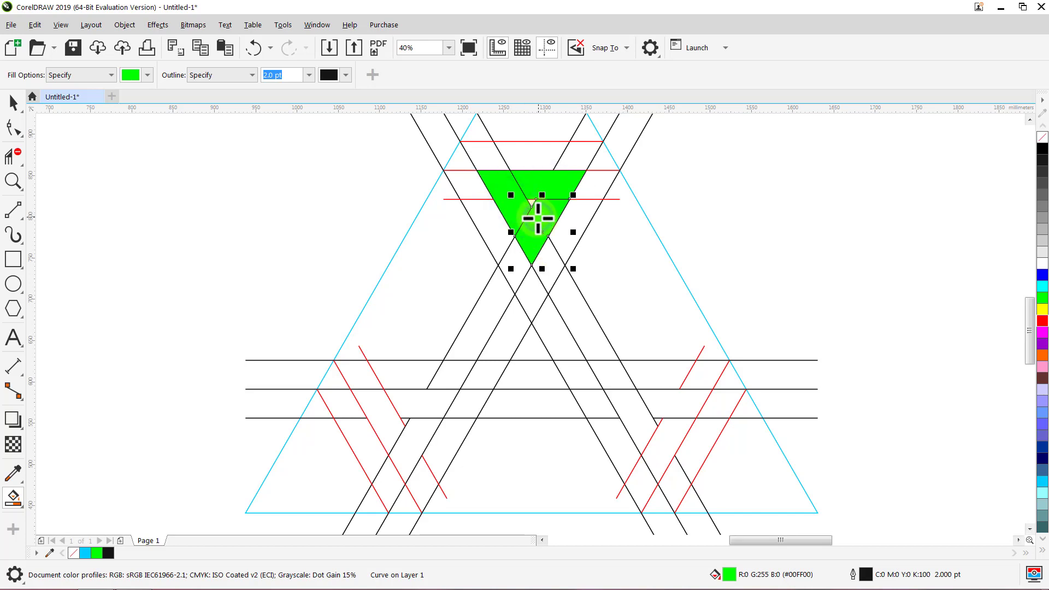
left_click(493, 231)
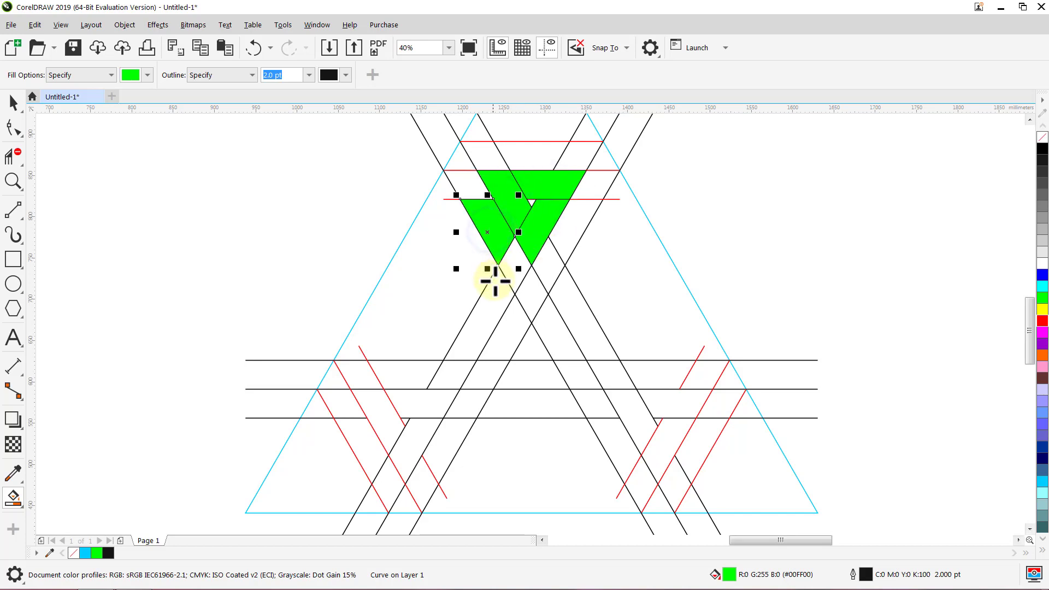
Fill the slanted bands on both sides of the central triangle and the horizontal bands beneath it with green.
left_click(584, 323)
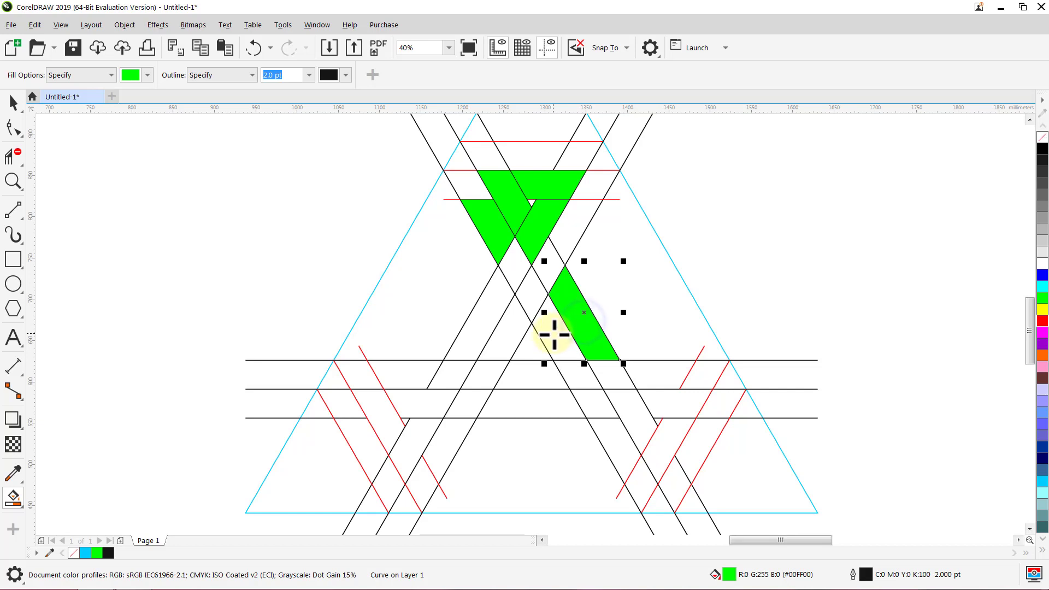
left_click(502, 328)
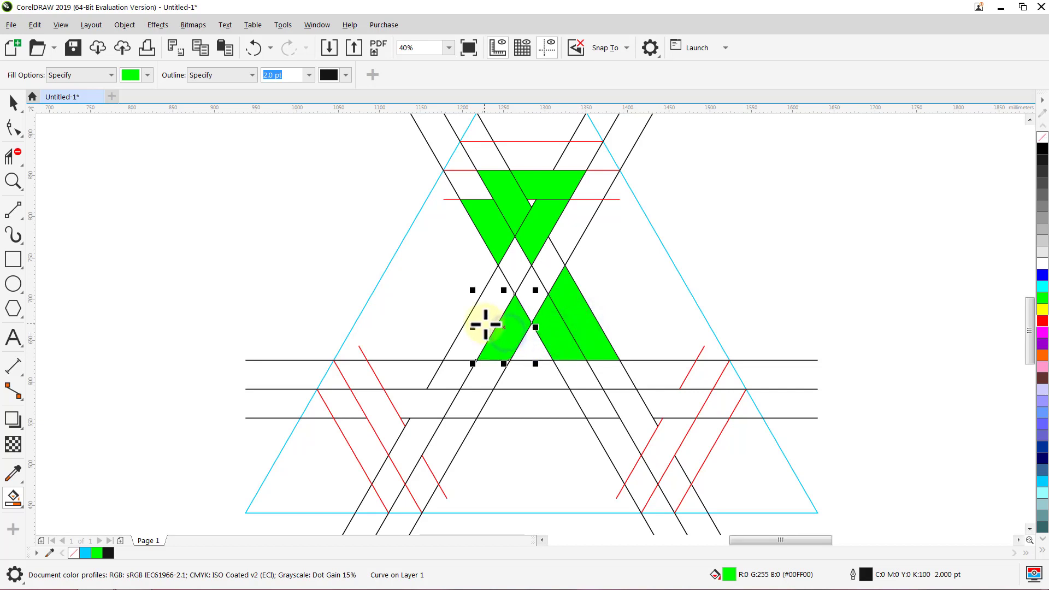
left_click(486, 325)
left_click(528, 370)
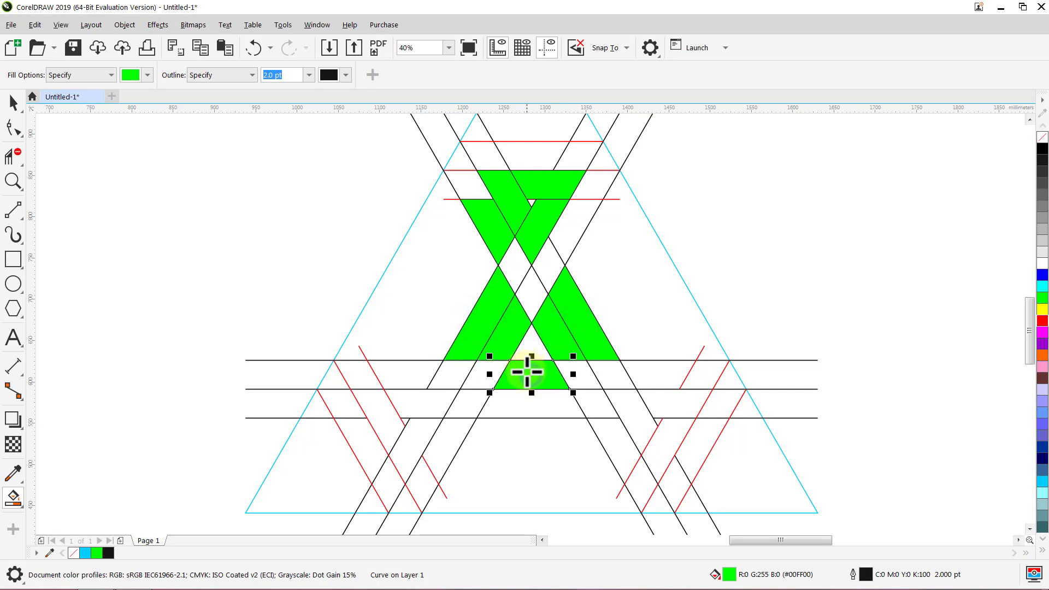
left_click(530, 403)
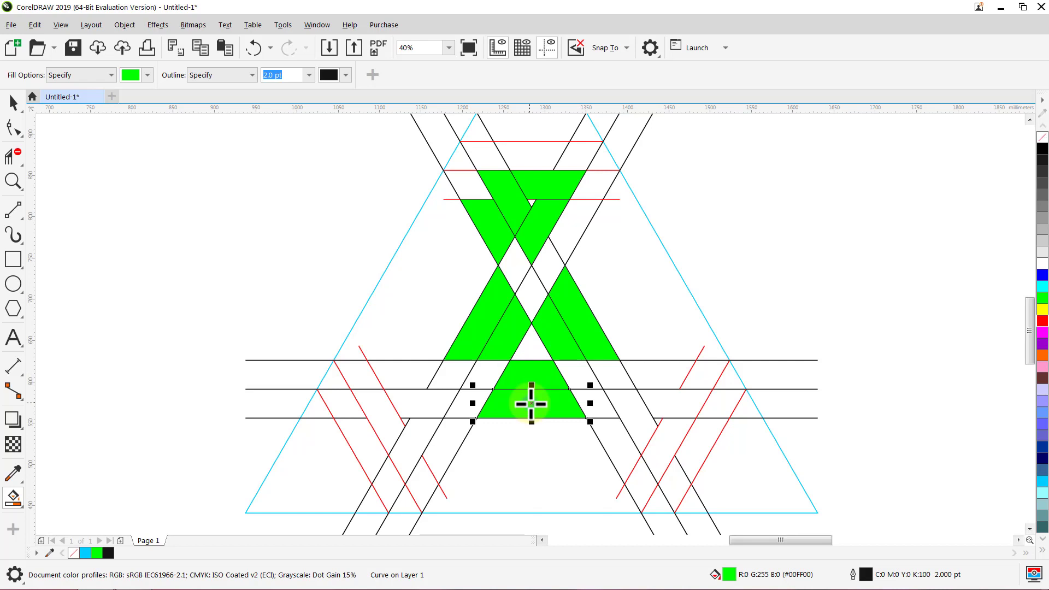
Fill the interlaced band pieces at the triangle's lower-left corner with green.
left_click(423, 404)
left_click(386, 419)
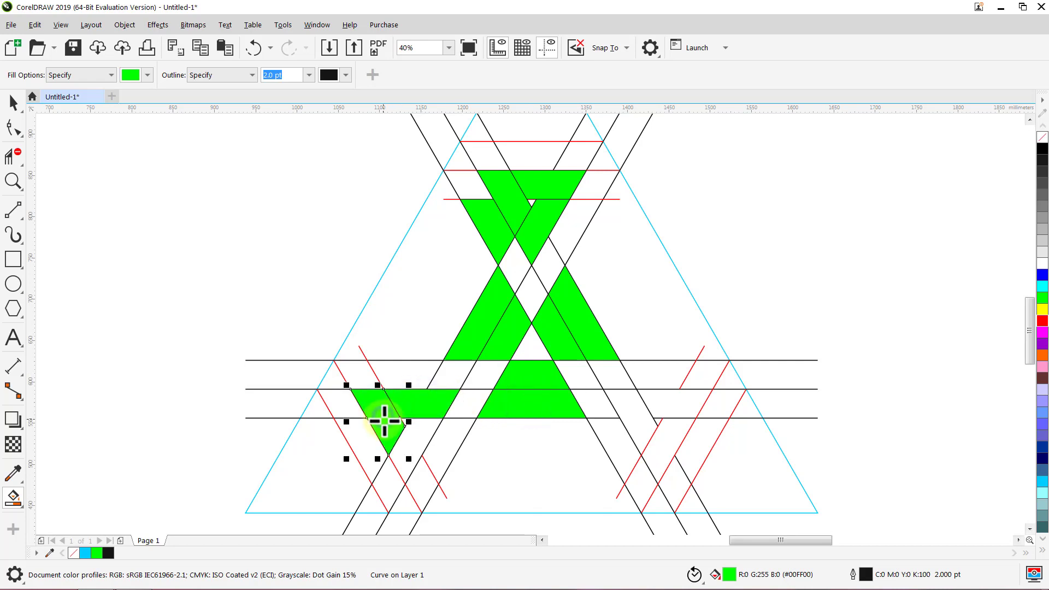
left_click(416, 437)
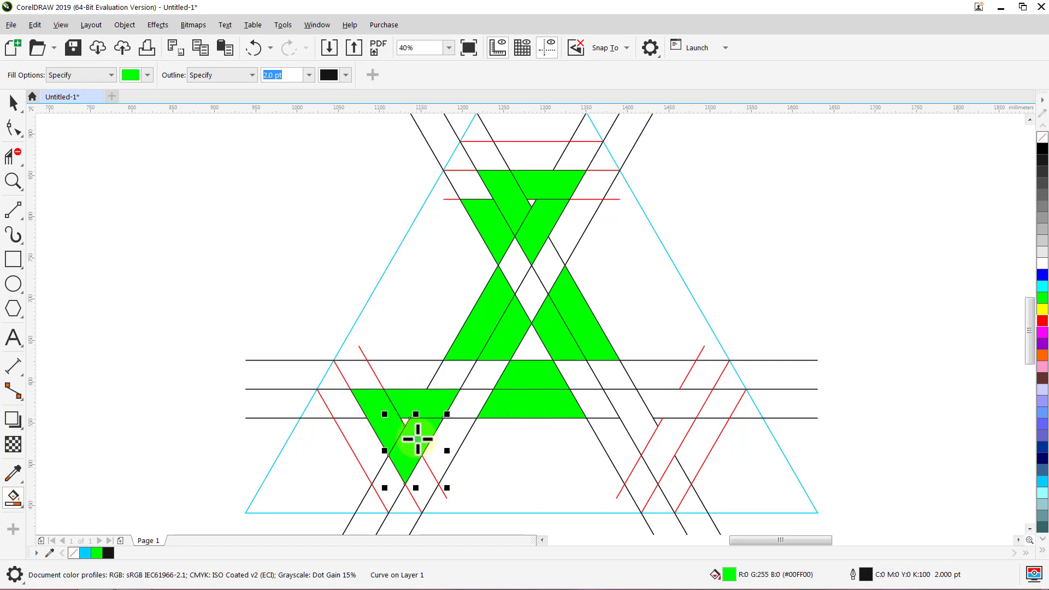
left_click(450, 439)
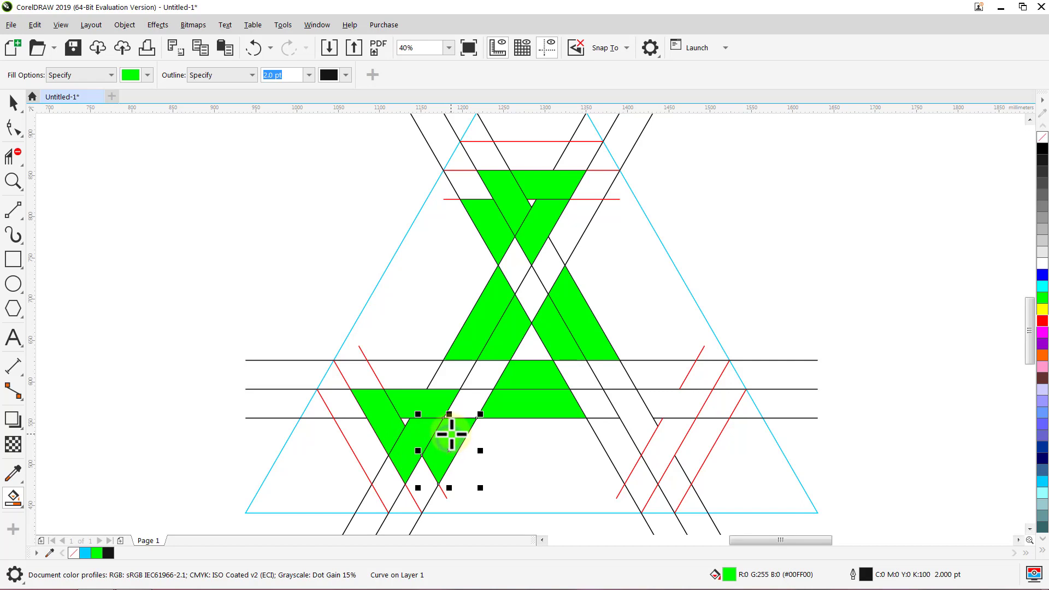
Fill the interlaced band pieces at the triangle's lower-right corner with green, and deselect everything.
left_click(667, 444)
left_click(676, 405)
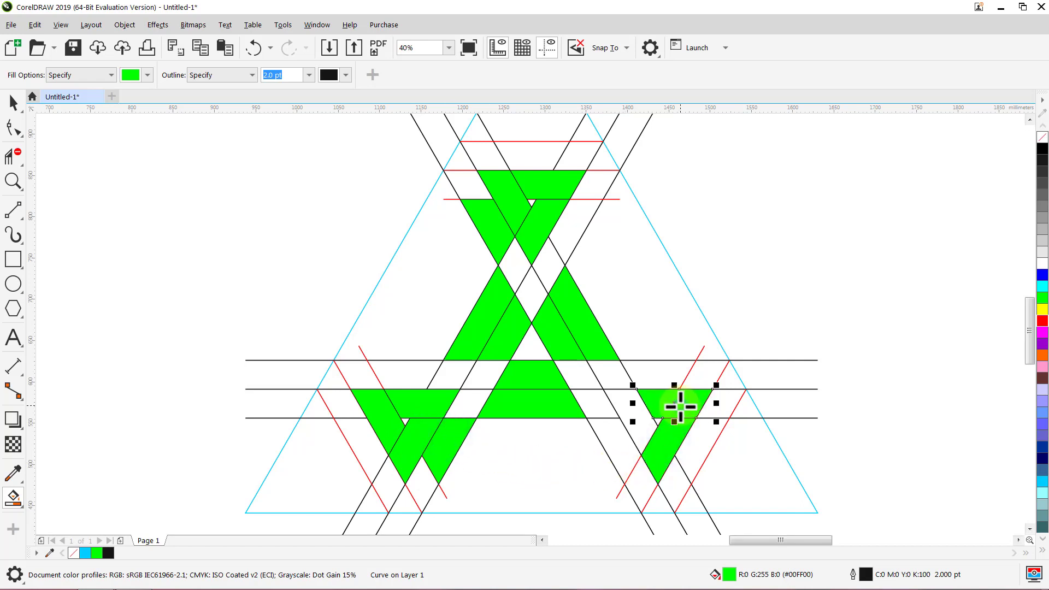
left_click(637, 421)
left_click(655, 374)
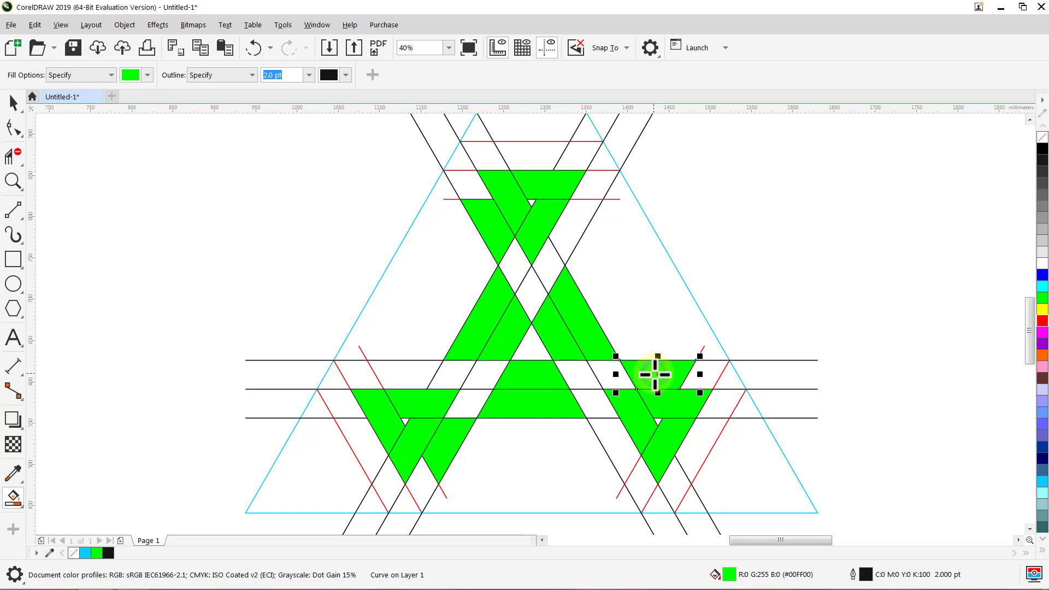
key("space")
left_click(750, 299)
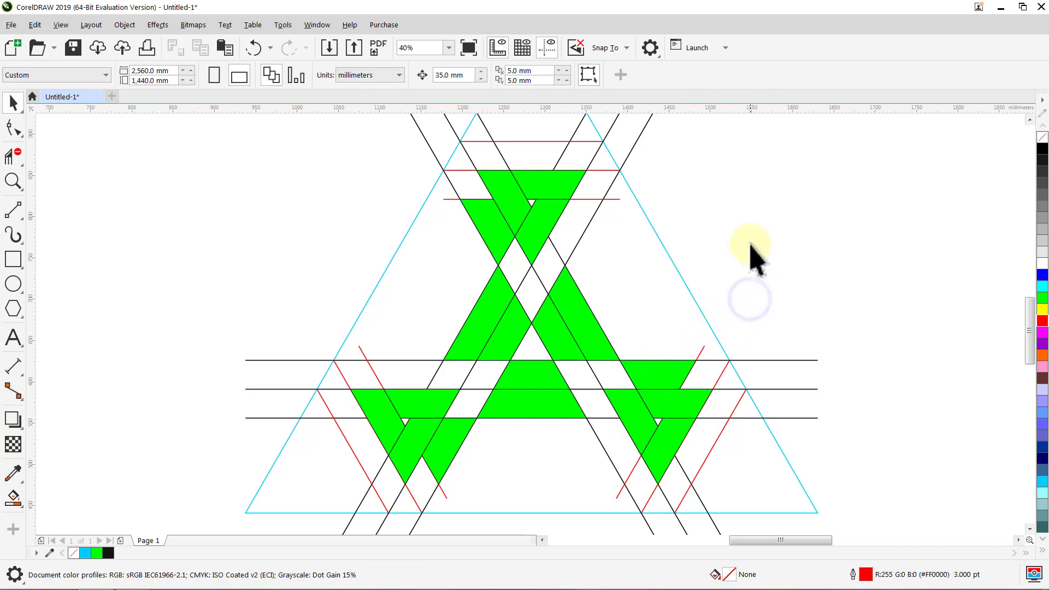
Select all the green filled shapes, copy them to the clipboard, and delete them from the drawing.
left_click_drag(778, 146, 304, 526)
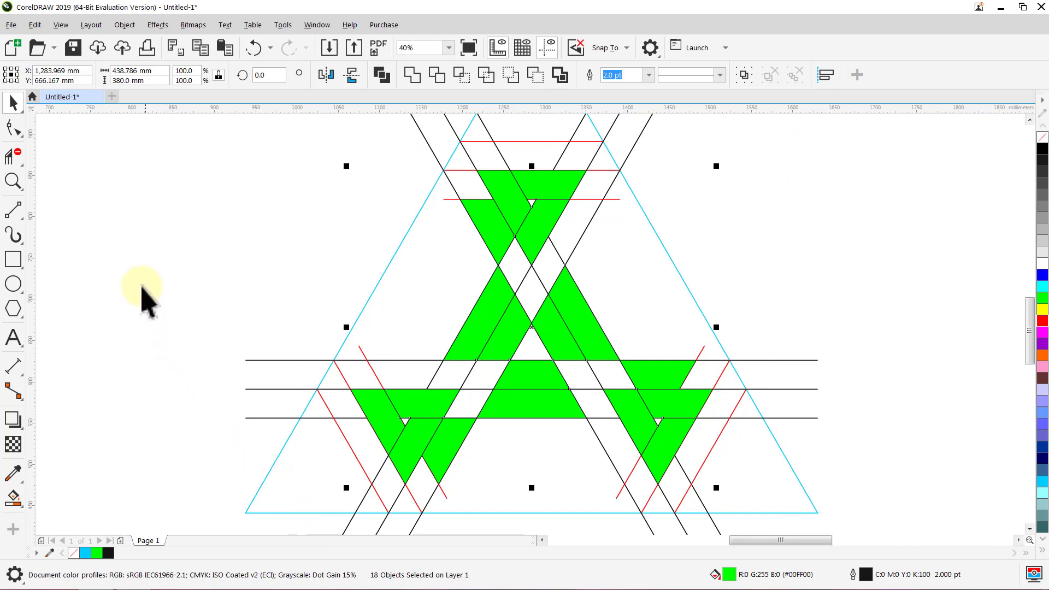
left_click(35, 25)
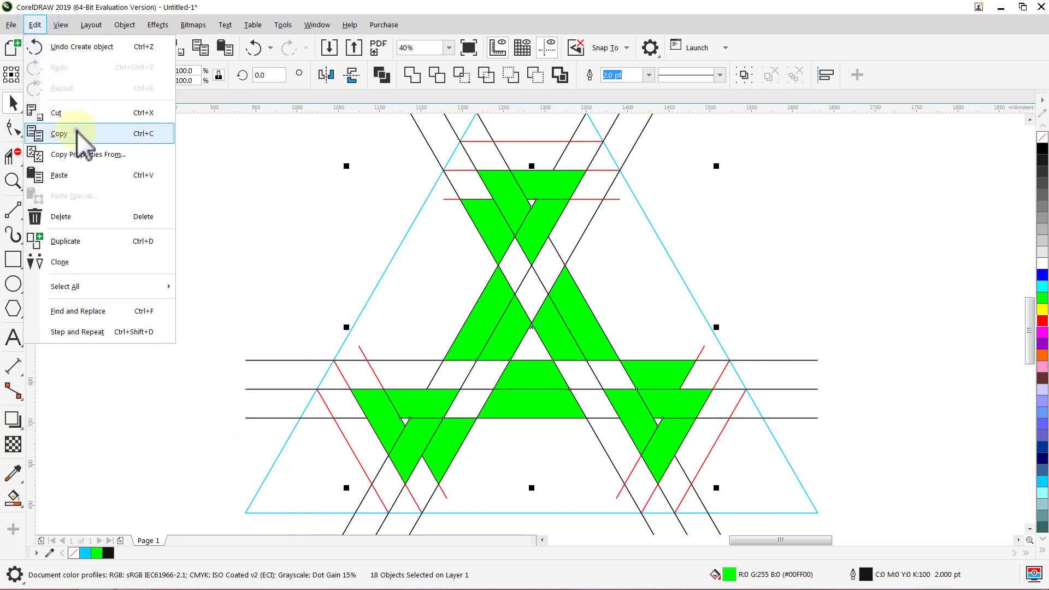
left_click(59, 134)
key("Delete")
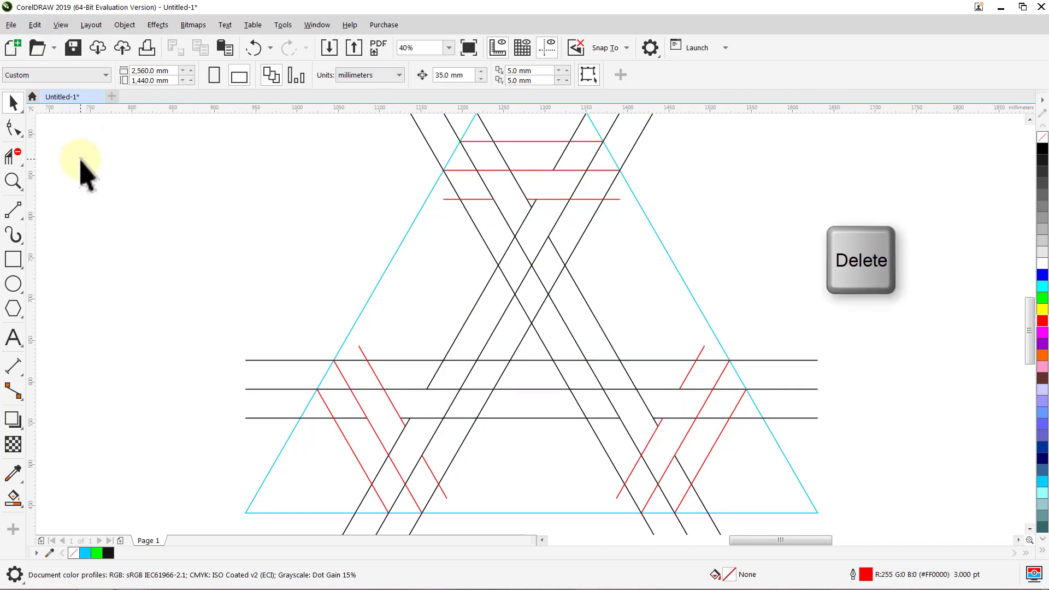
Remove the line segments crossing the horizontal and left slanted bands at the triangle's top corner with Virtual Segment Delete.
left_click(14, 157)
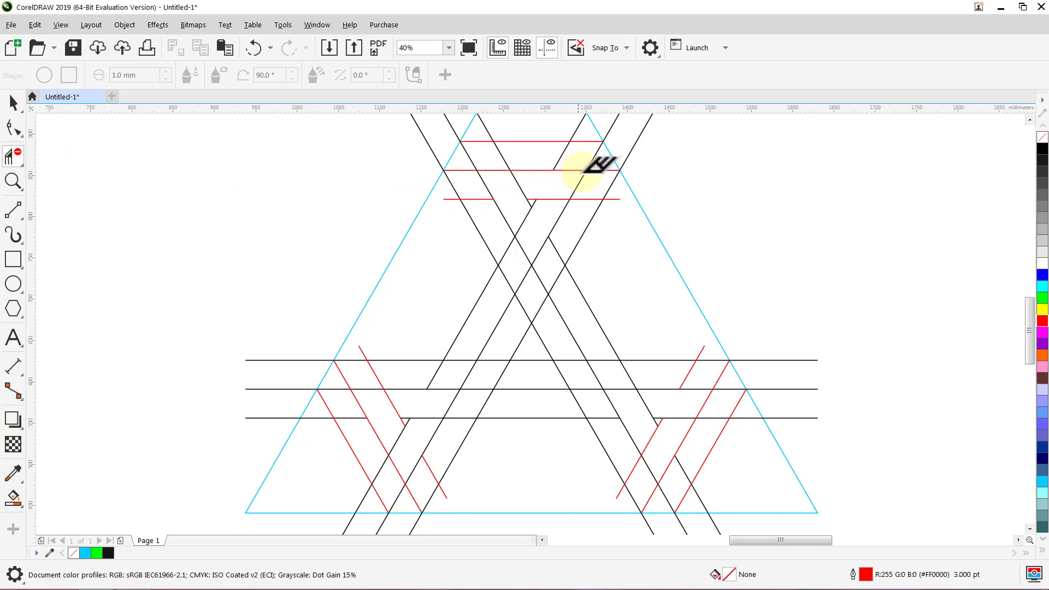
left_click(593, 157)
left_click(561, 156)
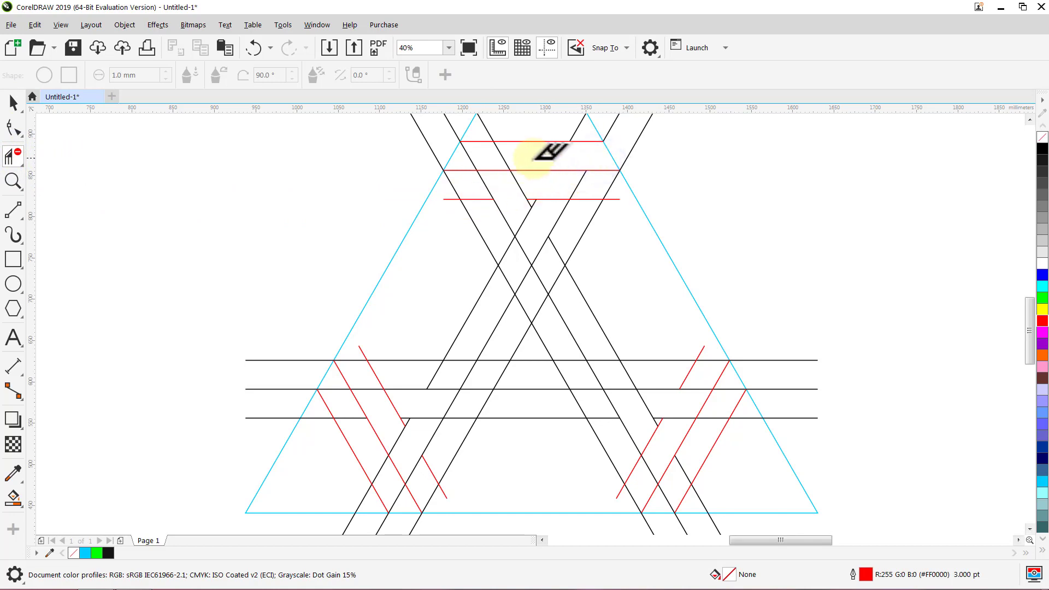
left_click(512, 155)
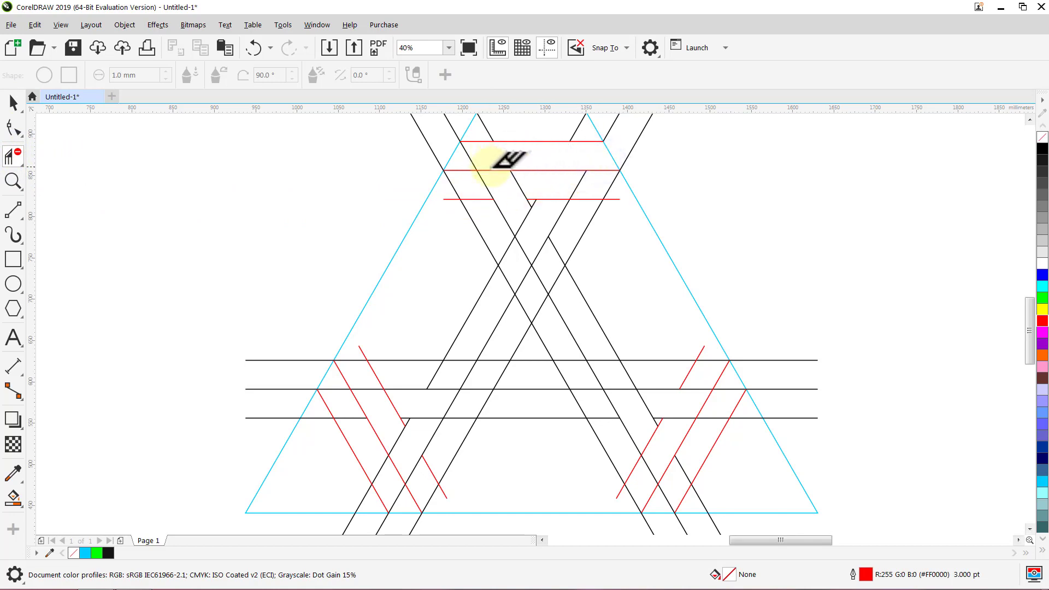
left_click(497, 166)
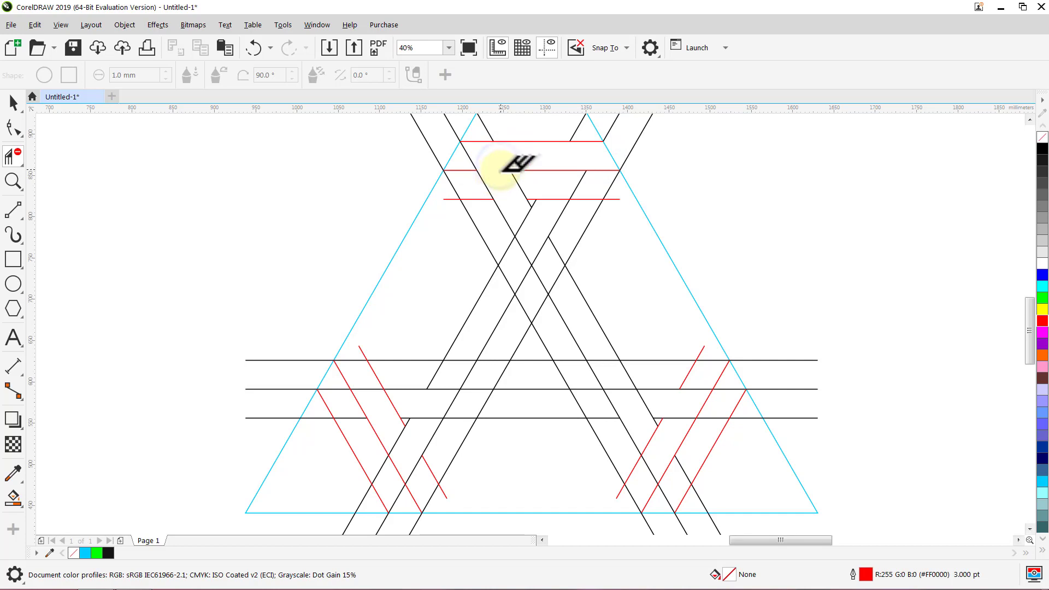
left_click(462, 161)
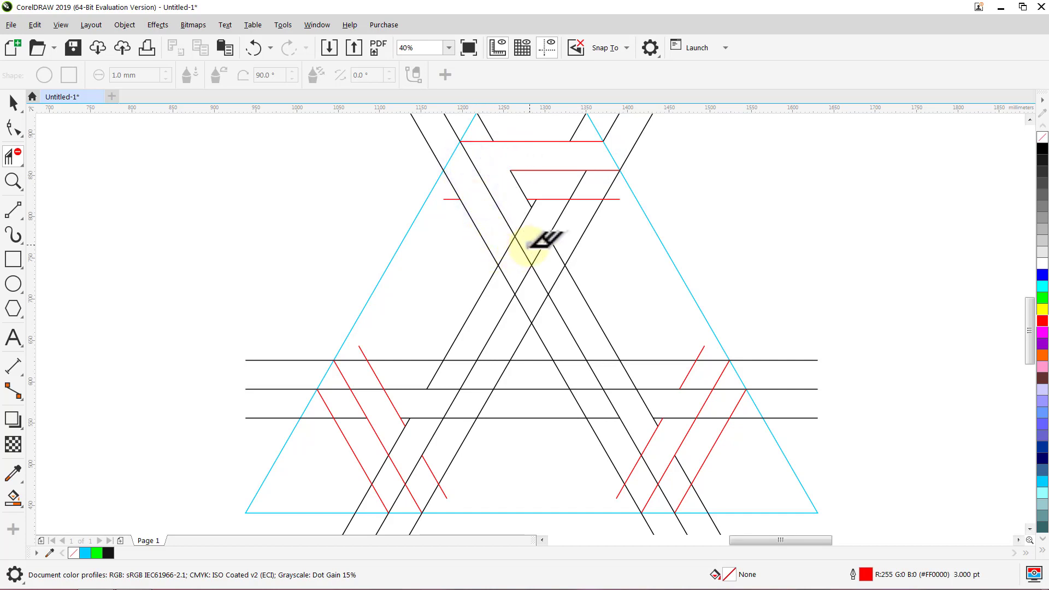
Delete the segments inside the slanted bands where they cross below the triangle's top corner.
left_click(507, 278)
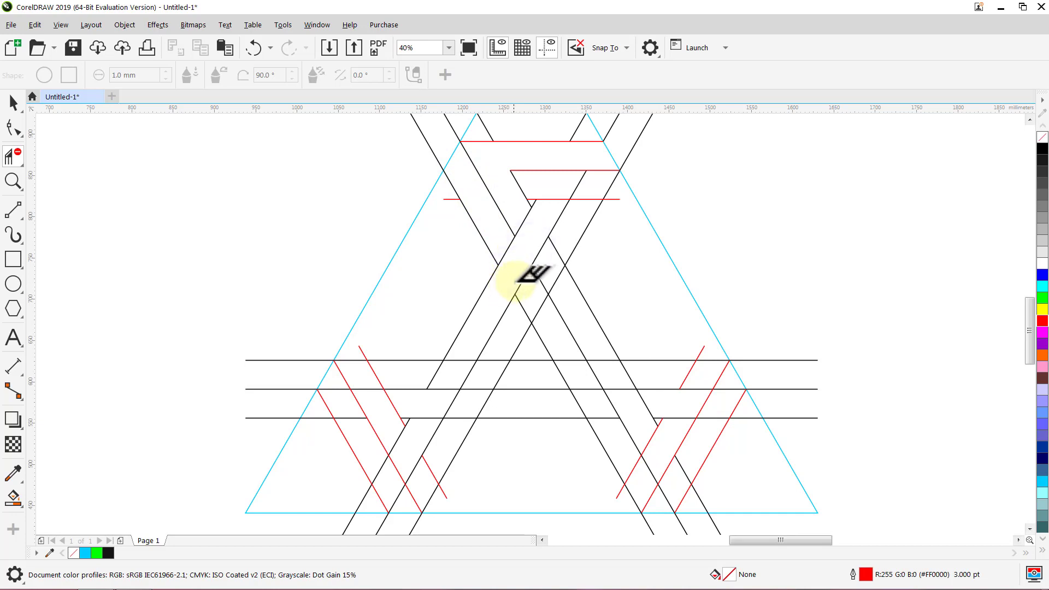
left_click(584, 199)
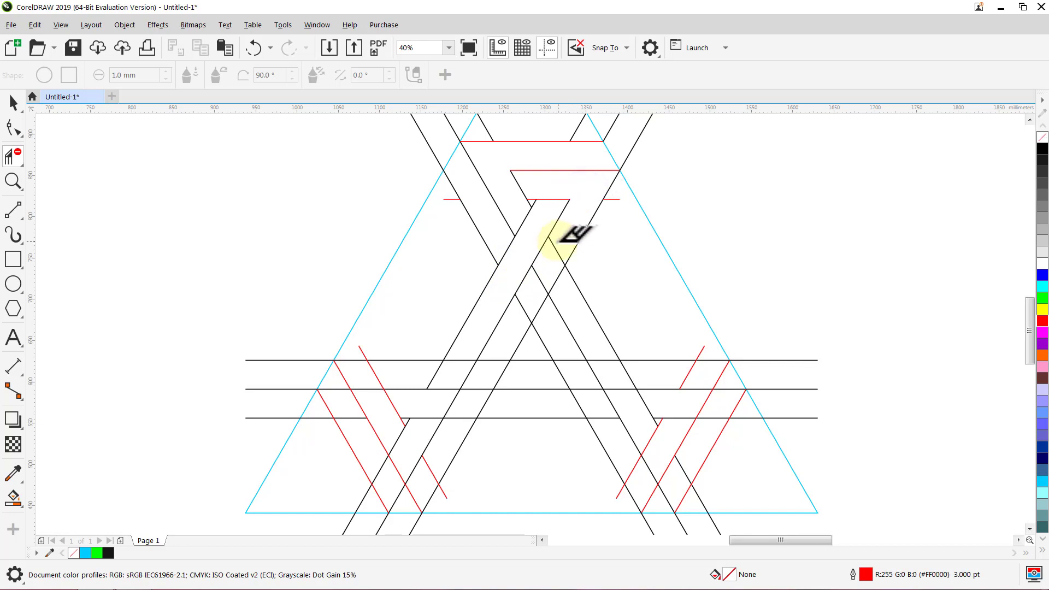
left_click(544, 265)
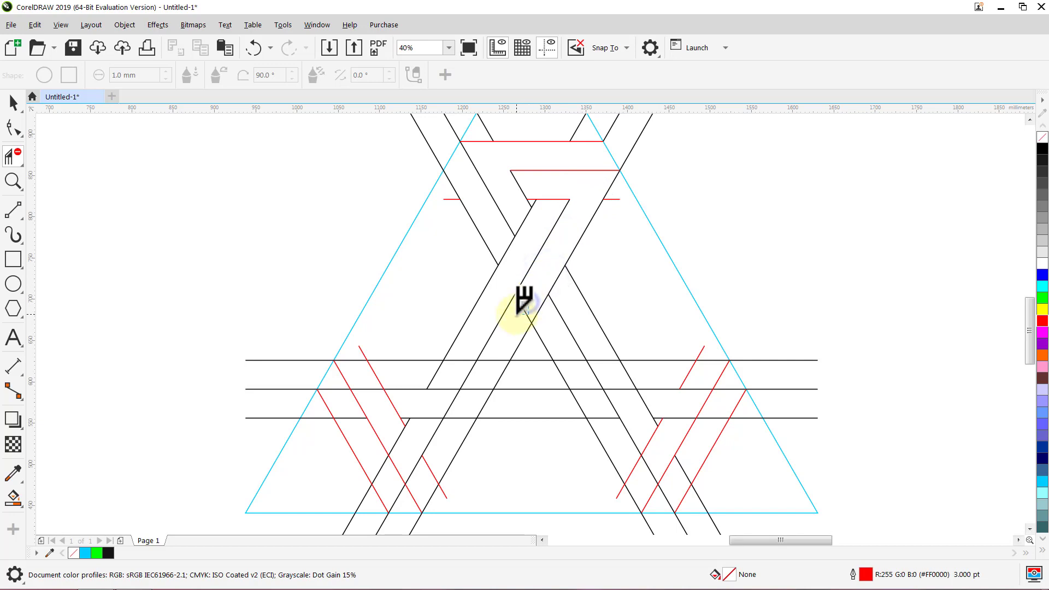
Delete the segments crossing the horizontal bands and the interlaced bands at the triangle's lower-left corner.
left_click_drag(518, 371, 385, 369)
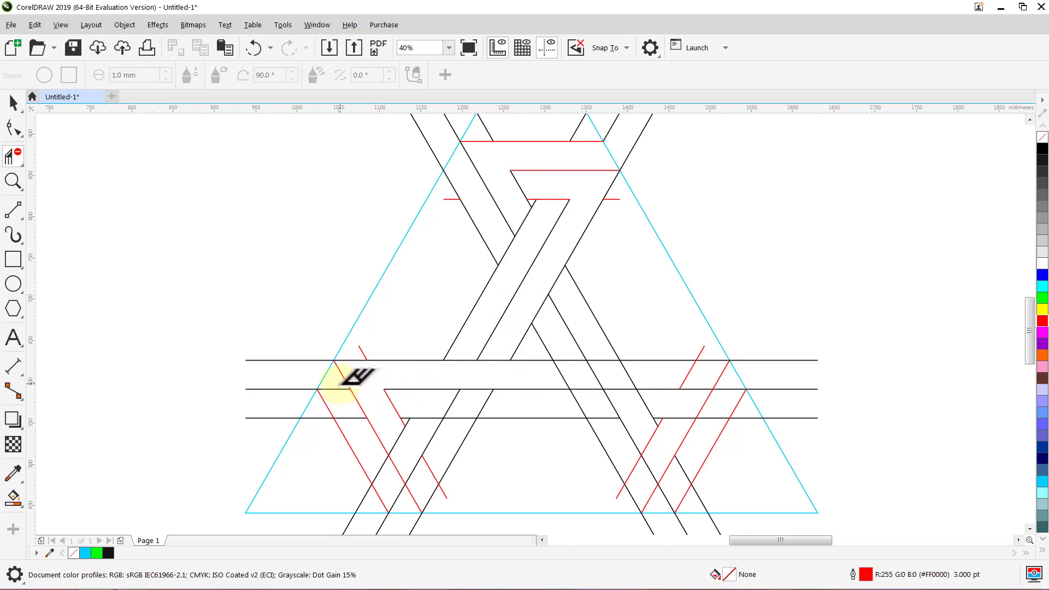
left_click(348, 418)
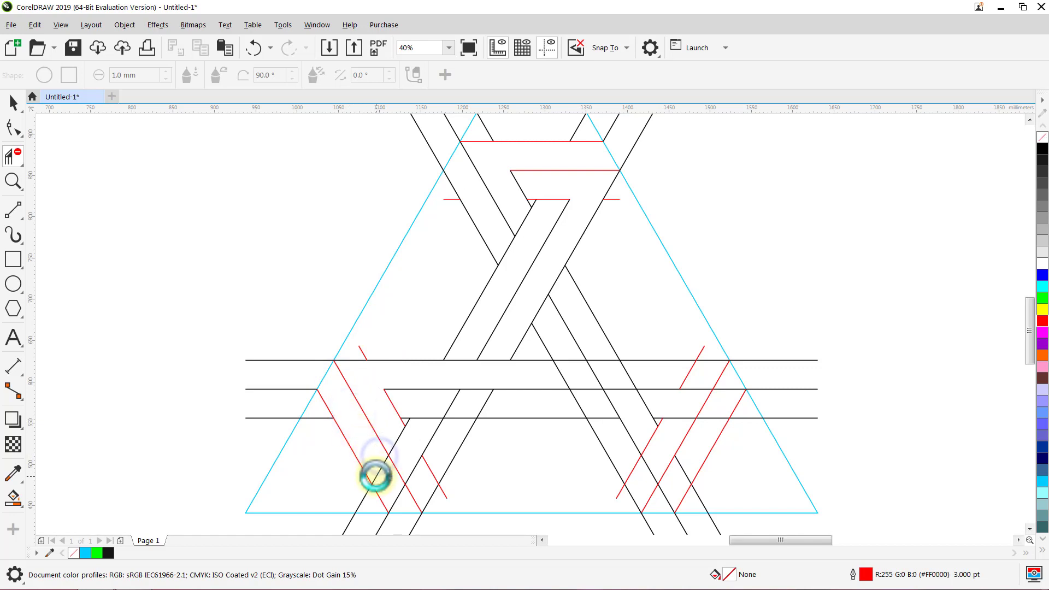
left_click(393, 463)
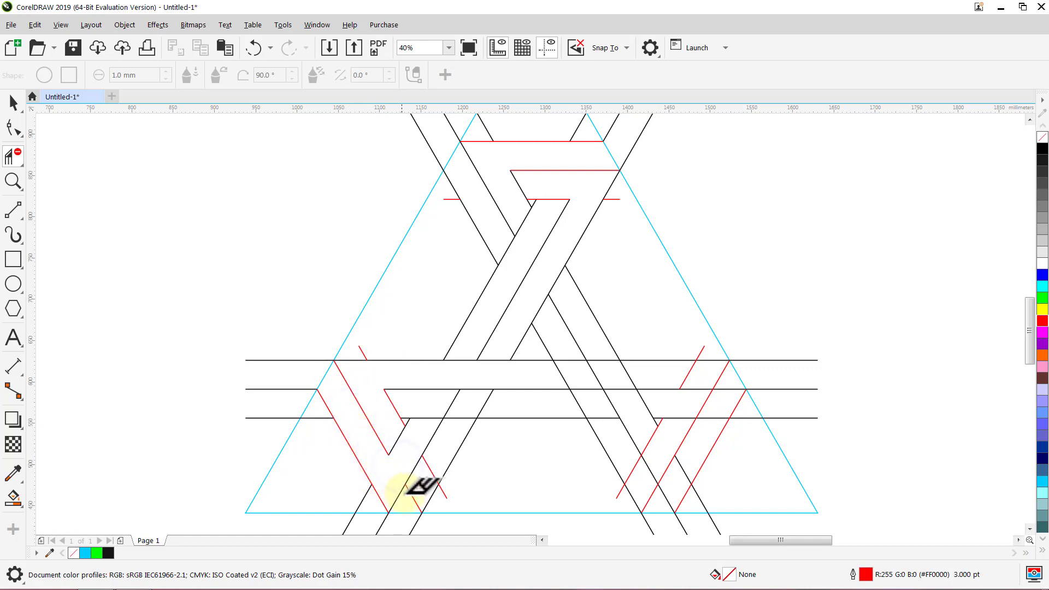
left_click(413, 494)
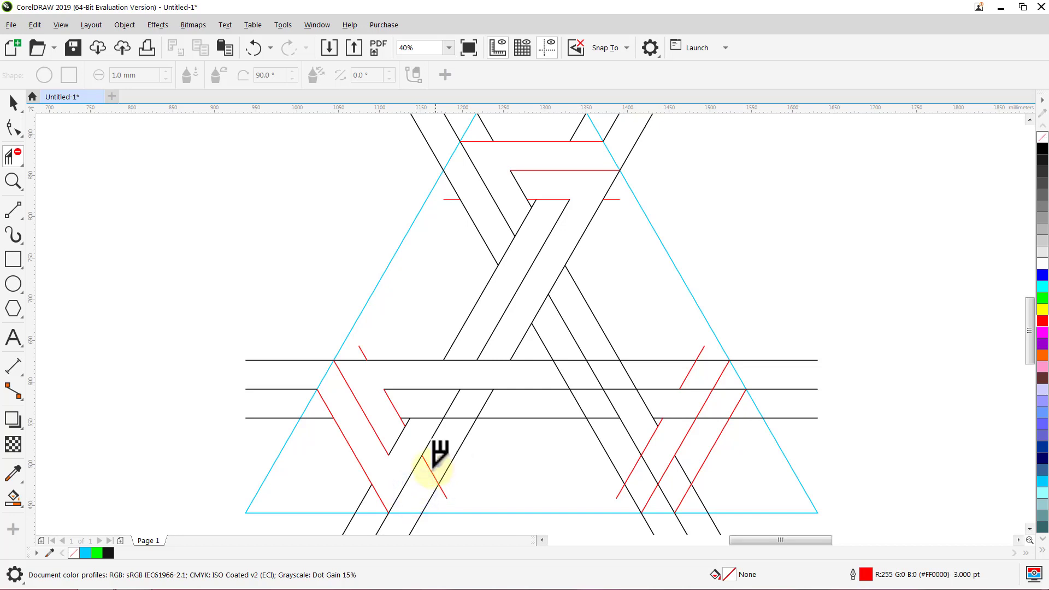
left_click(492, 396)
left_click(449, 399)
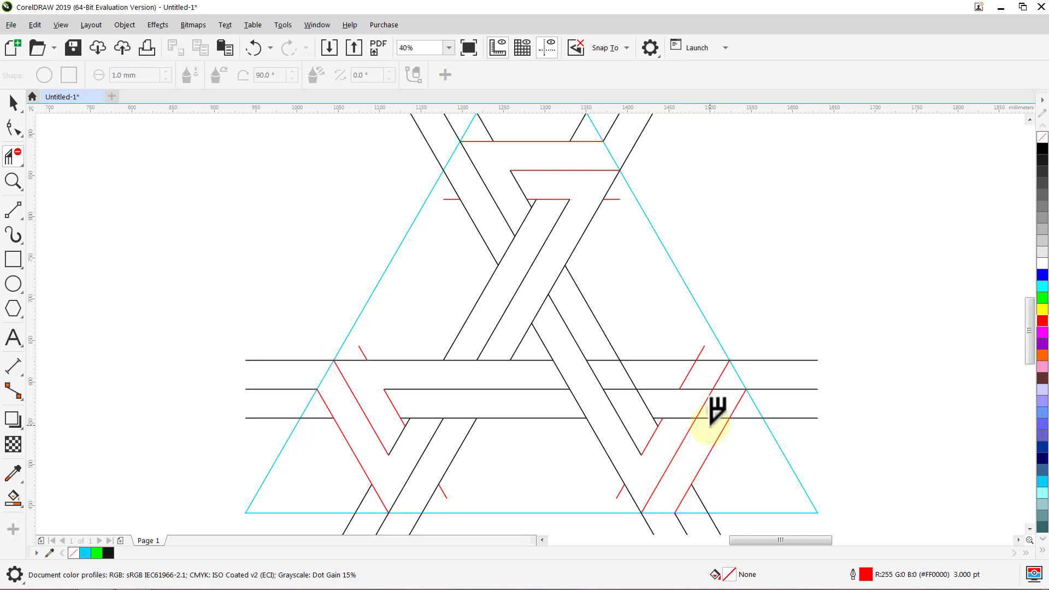
Delete the segments crossing the slanted bands at the triangle's lower-right corner.
left_click_drag(713, 402, 681, 404)
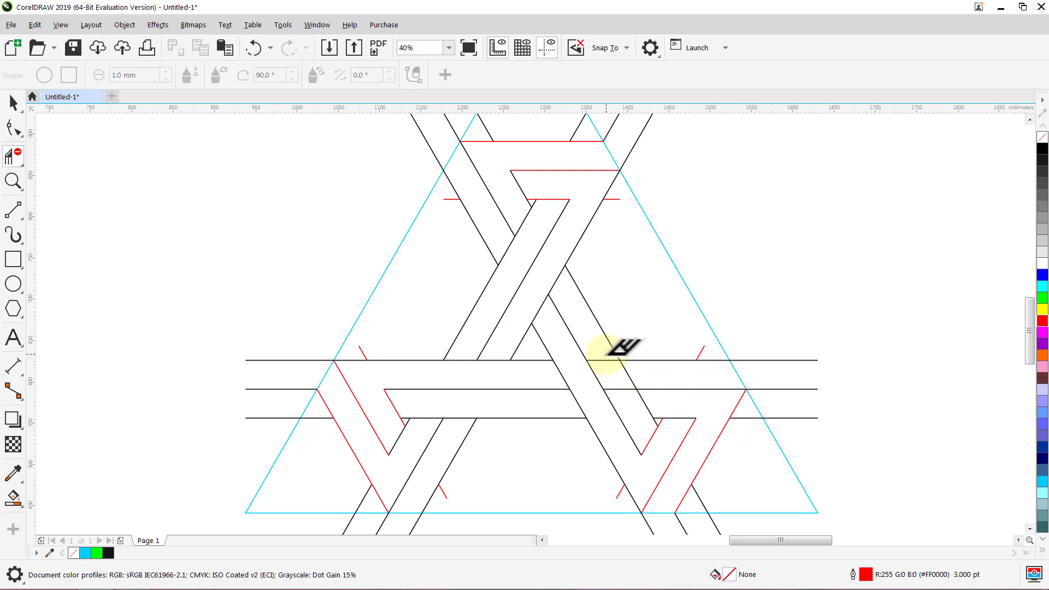
left_click(604, 360)
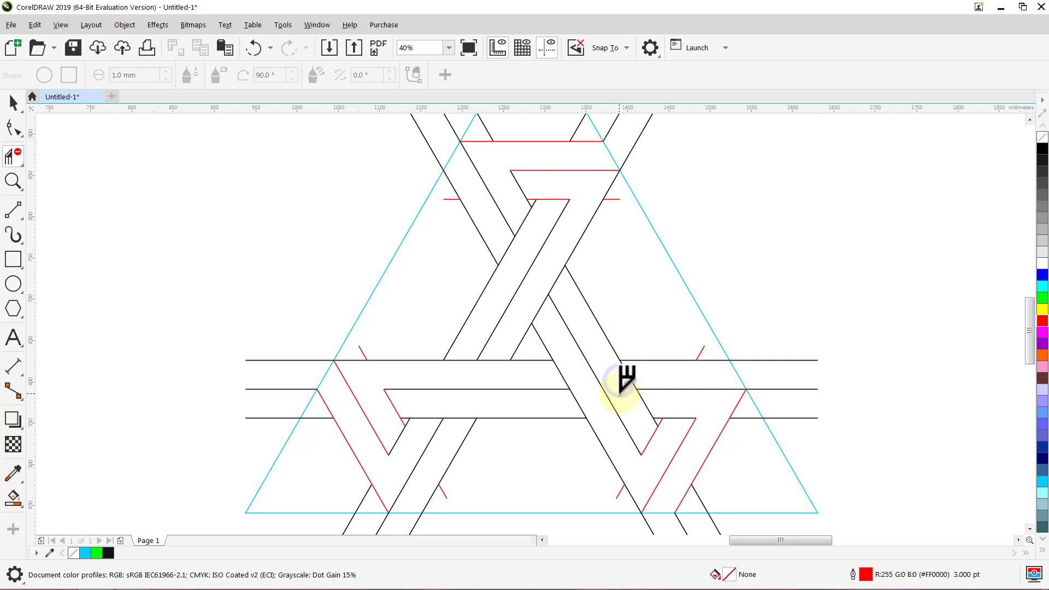
key("space")
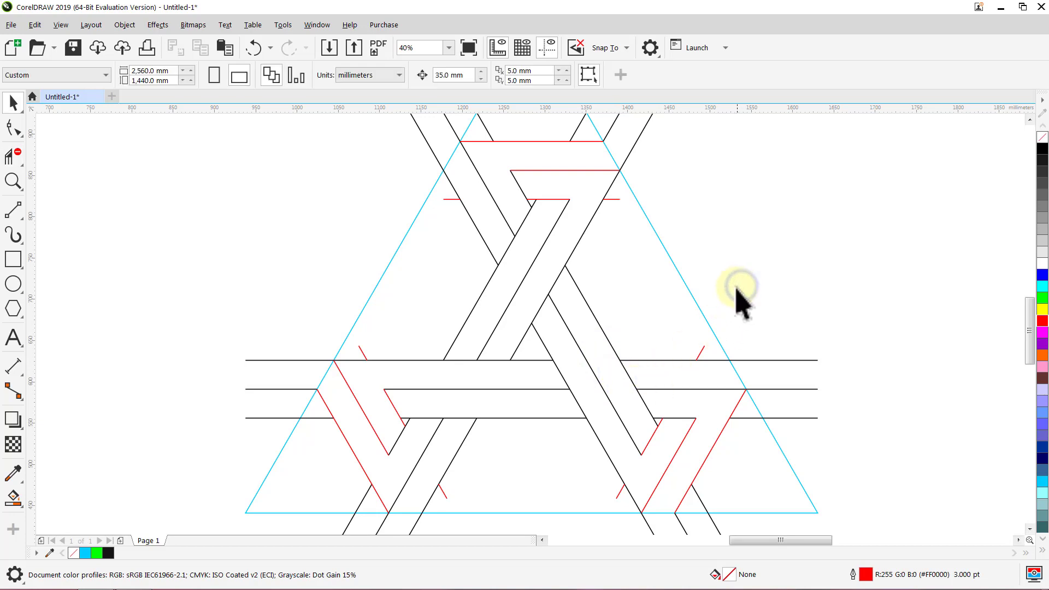
Smart Fill the interlaced top-corner bands and the slanted bands descending from them with green and a 2.0 pt black outline.
left_click(11, 496)
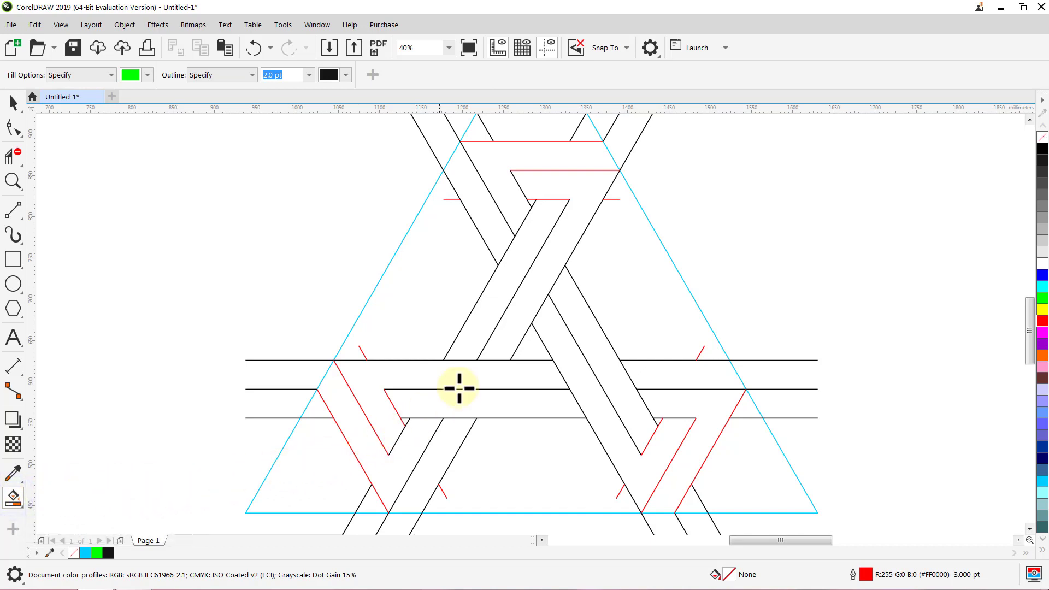
left_click(544, 158)
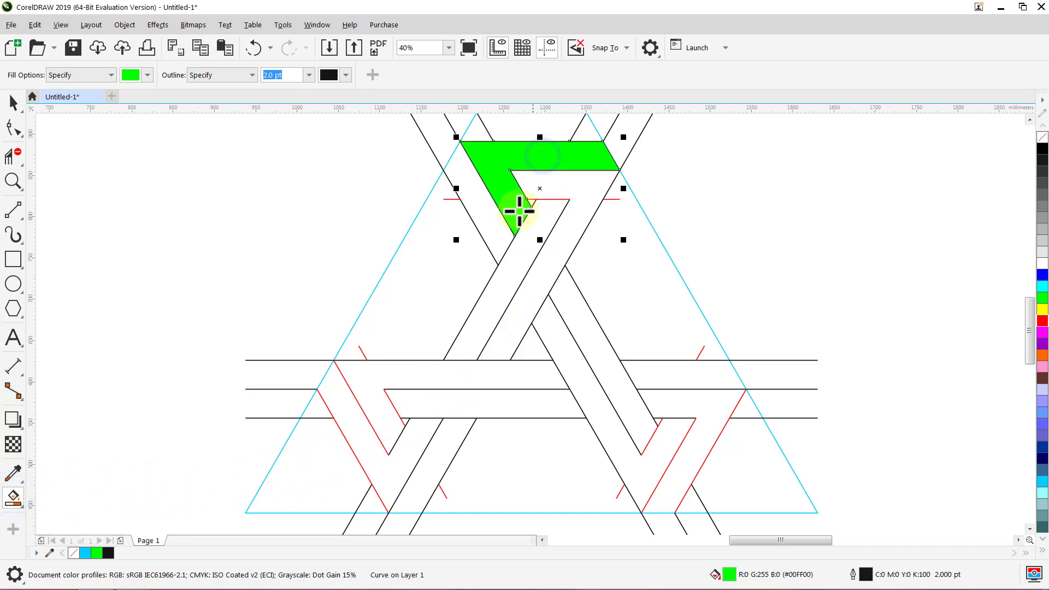
left_click(492, 225)
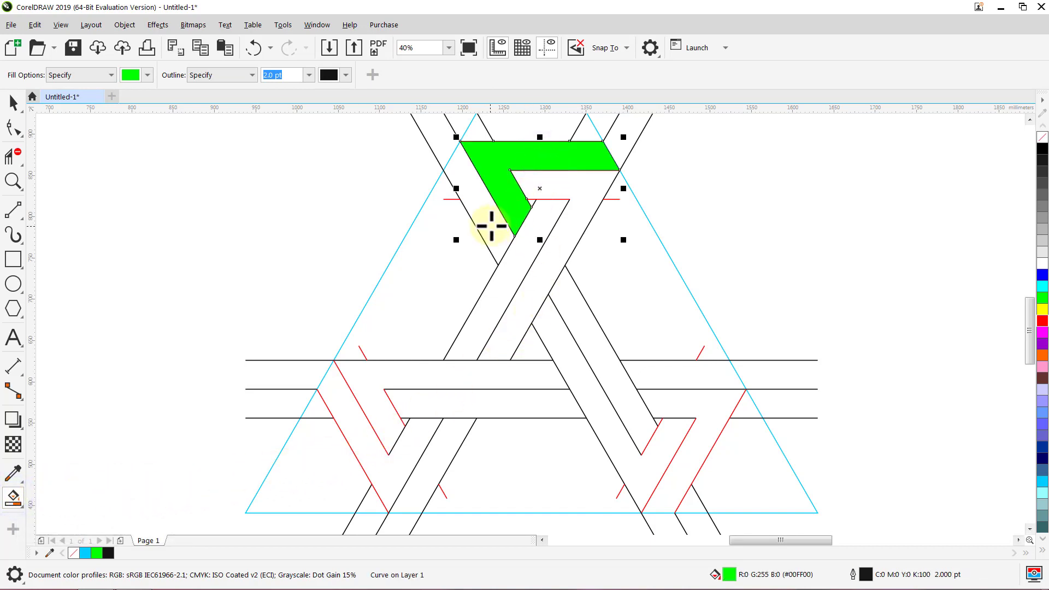
left_click(579, 191)
left_click(543, 230)
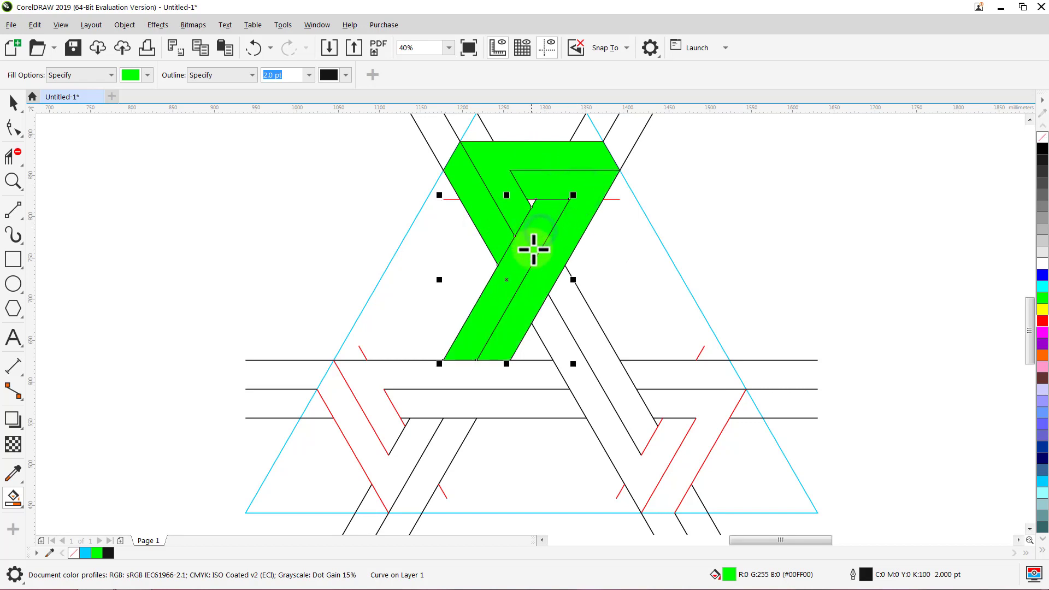
Fill the slanted bands on the central triangle's right side and the horizontal bands beneath it with green.
left_click(579, 312)
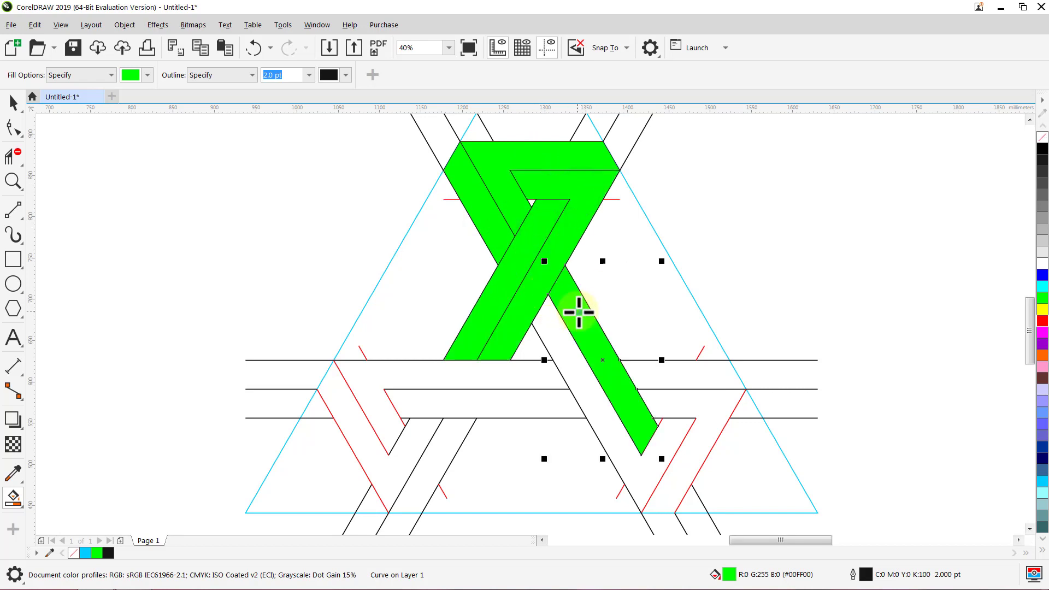
left_click(552, 334)
left_click(496, 369)
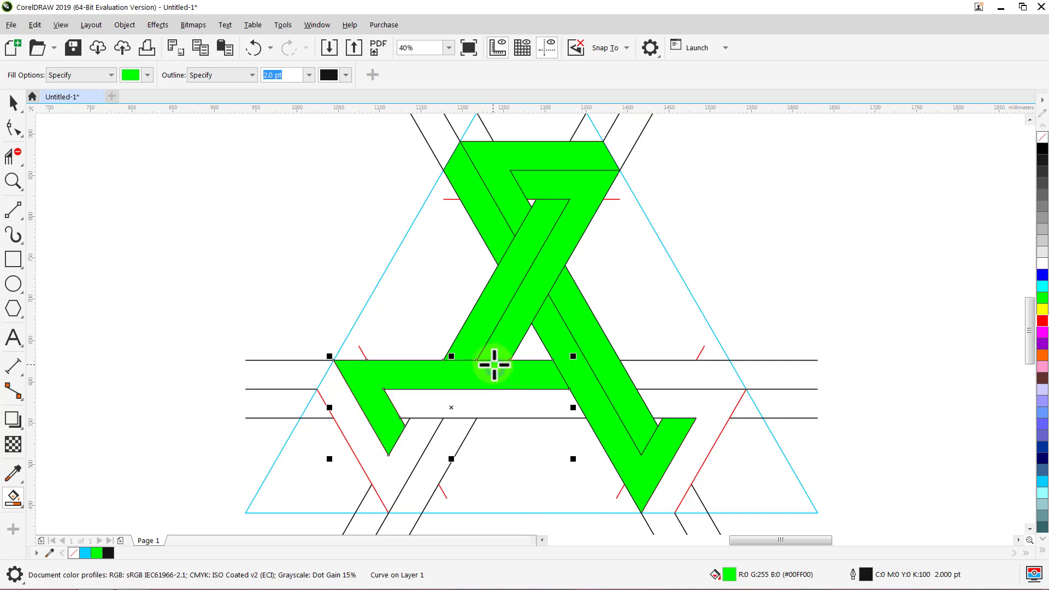
left_click(487, 402)
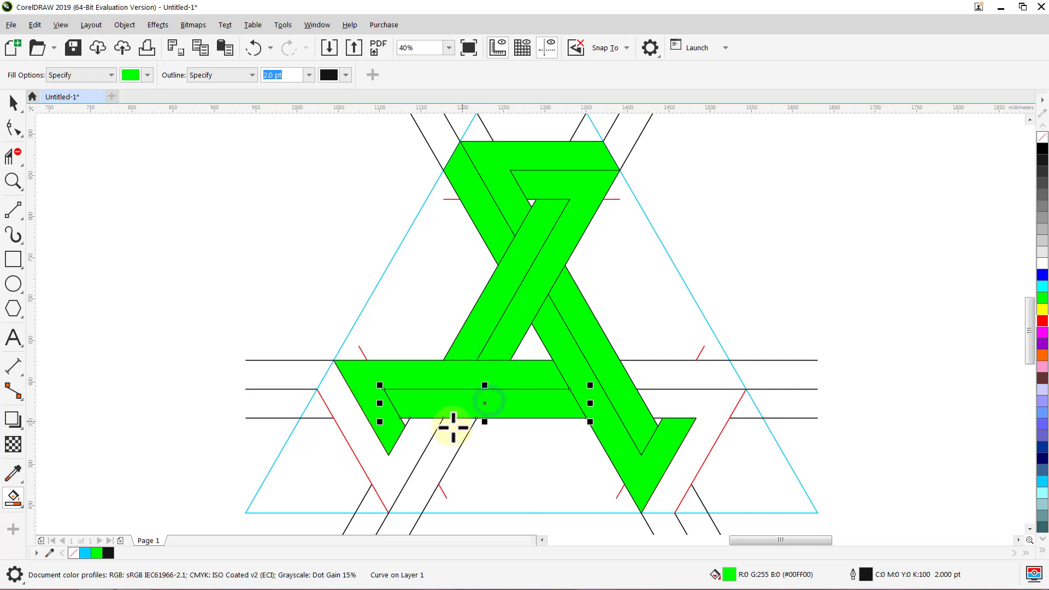
Fill the remaining band pieces at the lower-left and lower-right corners with green, and deselect everything.
left_click(422, 440)
left_click(439, 462)
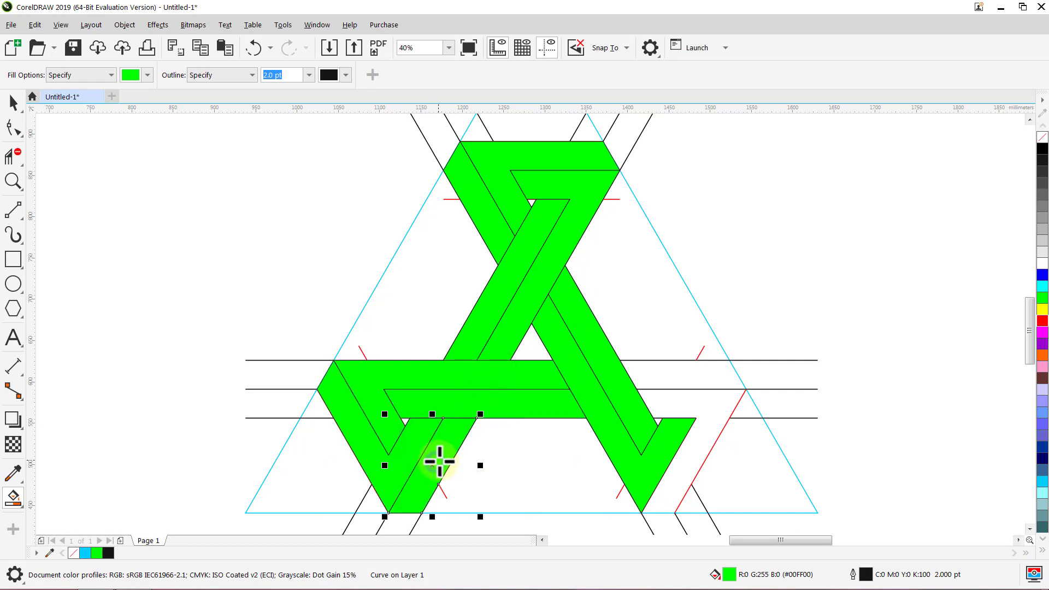
left_click(717, 401)
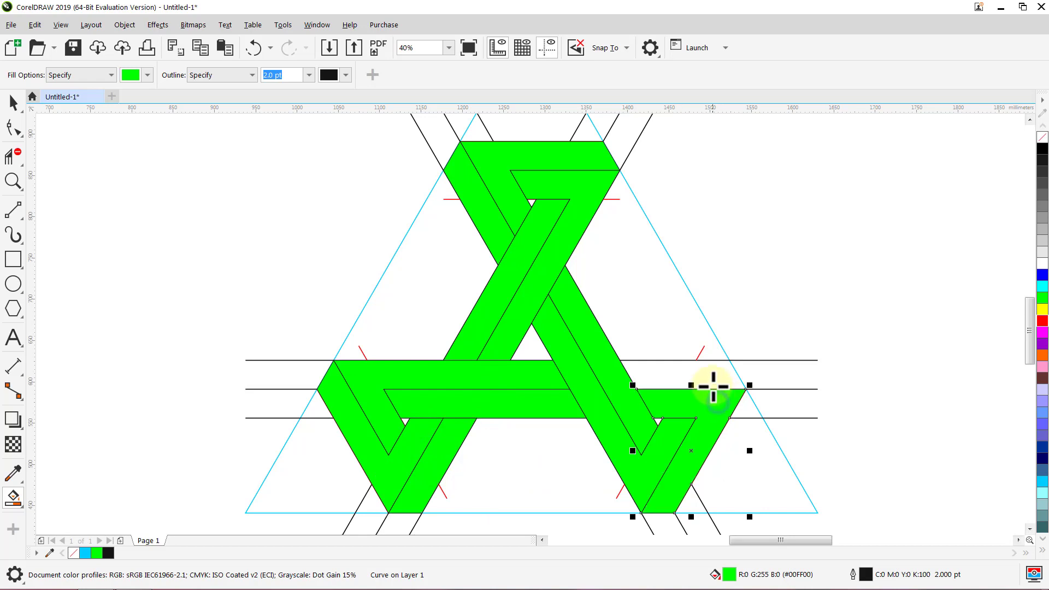
left_click(709, 378)
key("space")
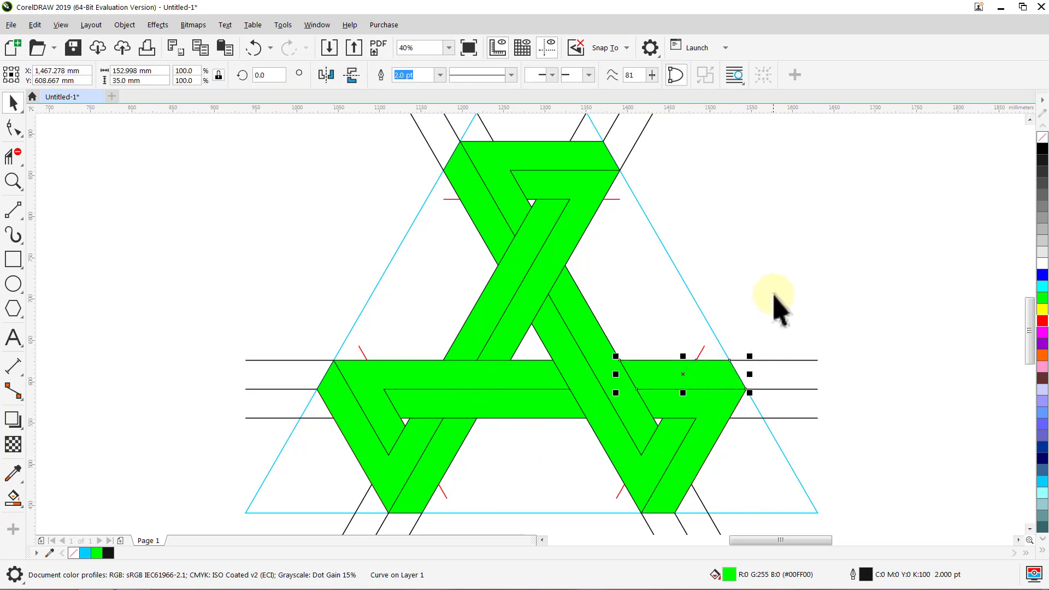
left_click(773, 293)
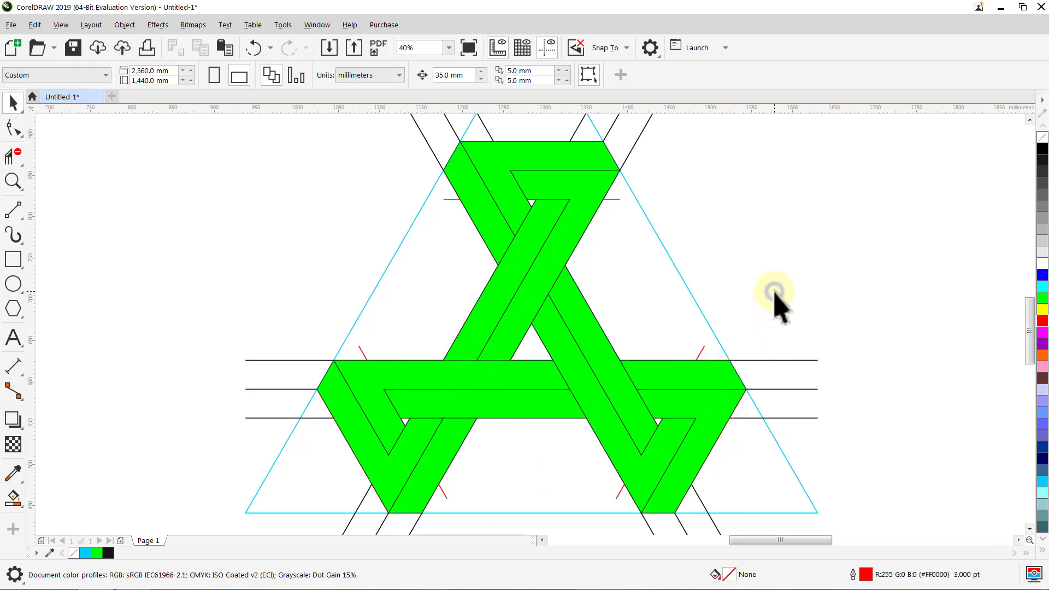
Delete the leftover construction lines around the green figure and save the document.
left_click(787, 360)
key("Delete")
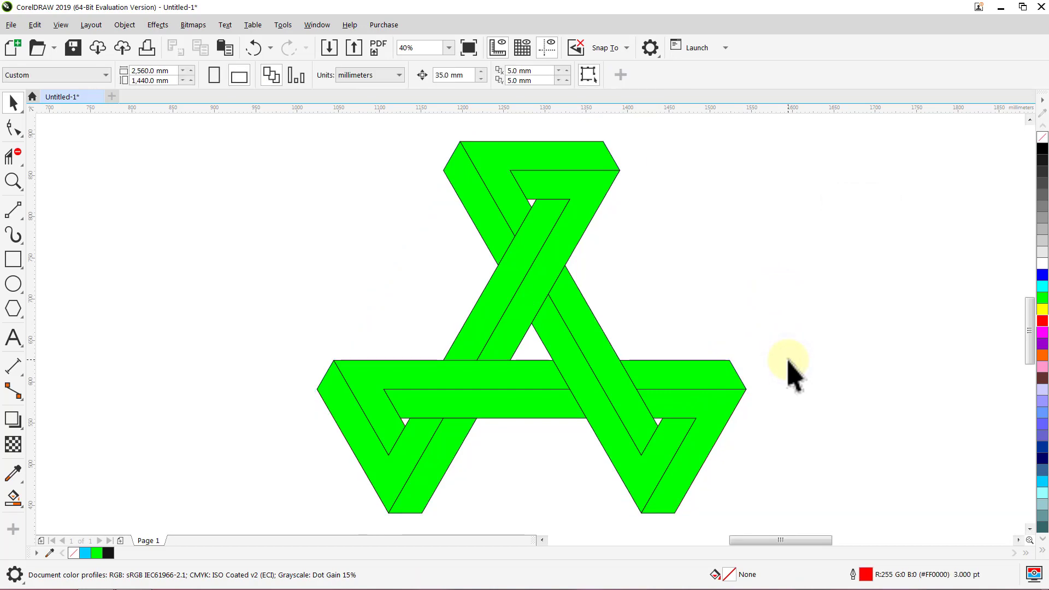
left_click(81, 47)
Set the page background to a solid brown from the RGB Palette in the document options.
left_click(91, 25)
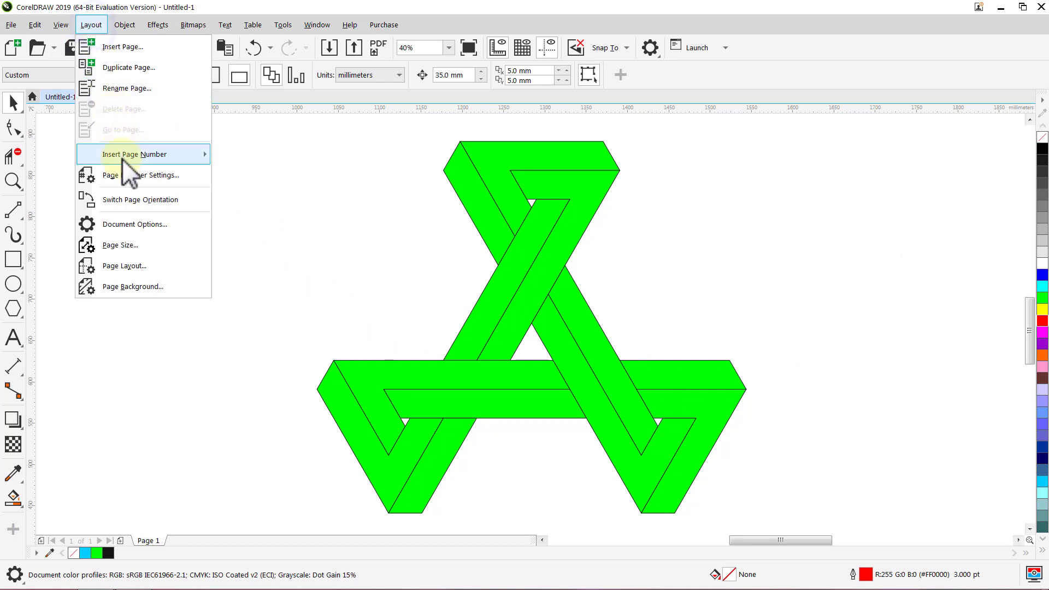
left_click(132, 222)
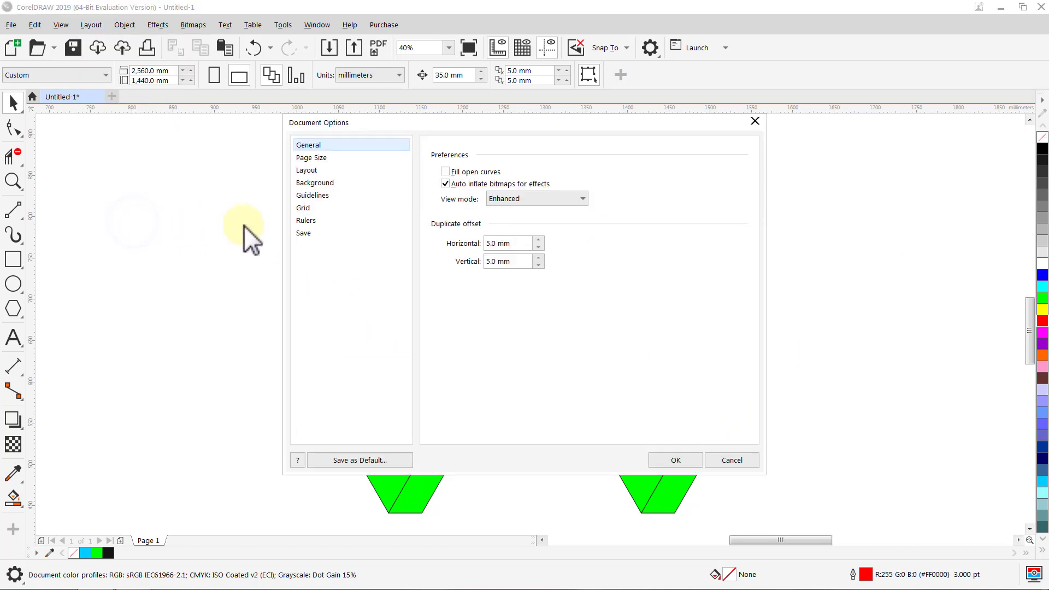
left_click(335, 182)
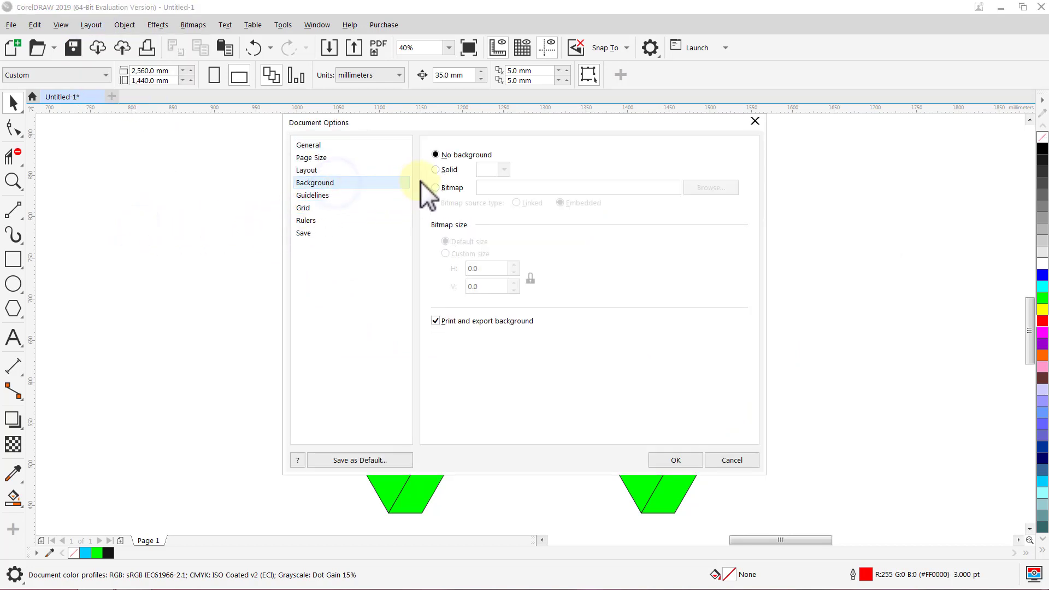
left_click(504, 172)
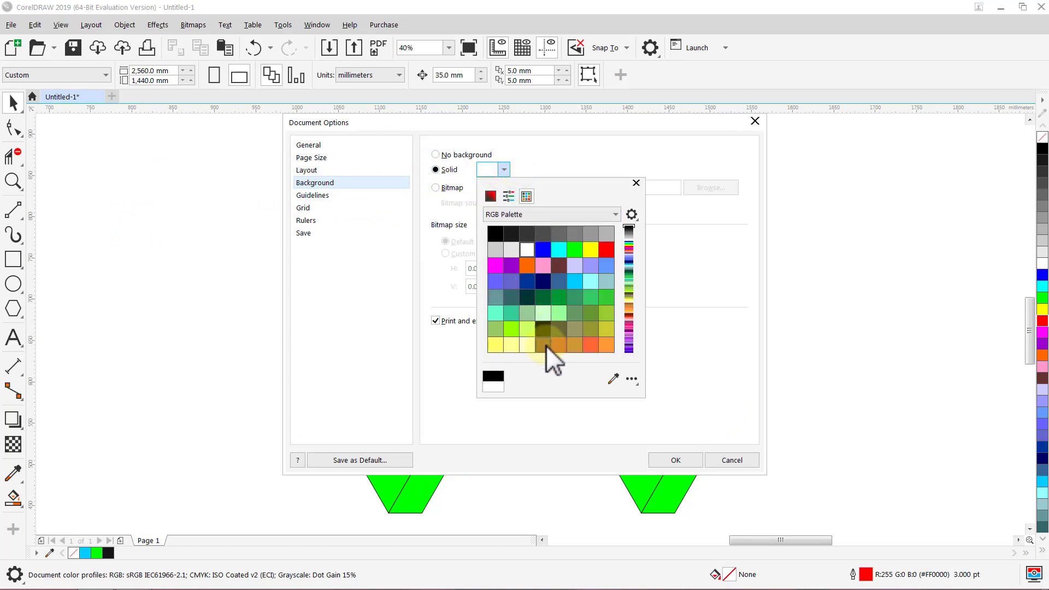
left_click(546, 345)
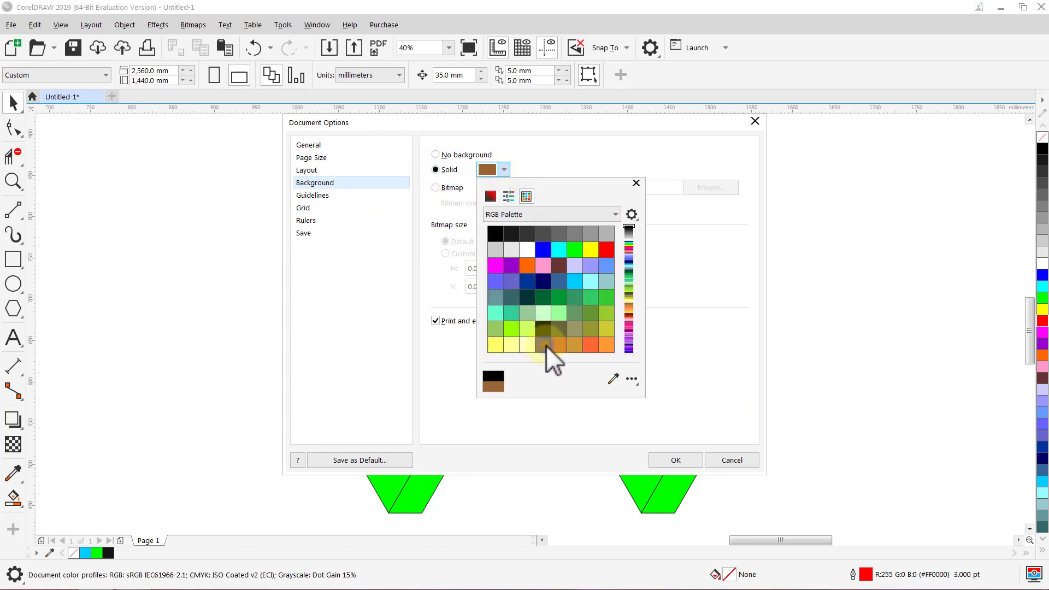
left_click(661, 458)
left_click(661, 458)
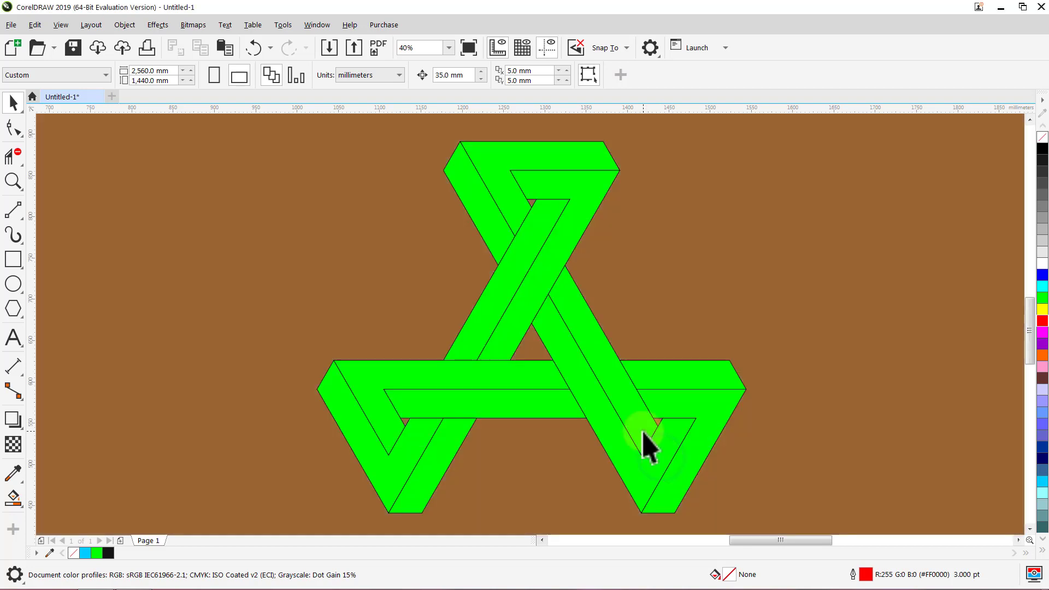
Fill the top bent band and the outer slanted band on the central triangle's right side with white.
left_click(504, 162)
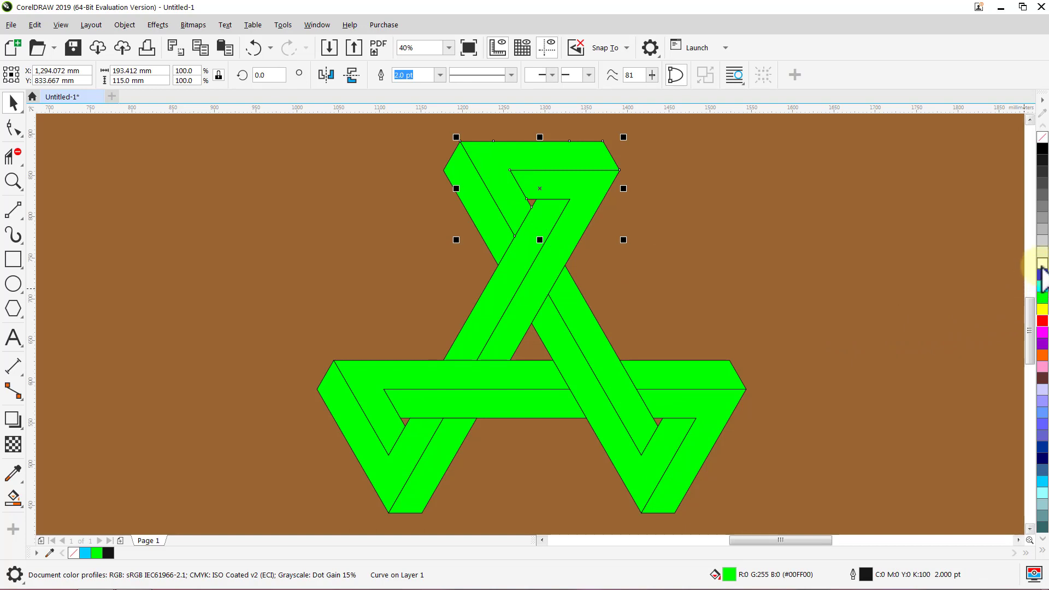
left_click(1041, 267)
left_click(868, 268)
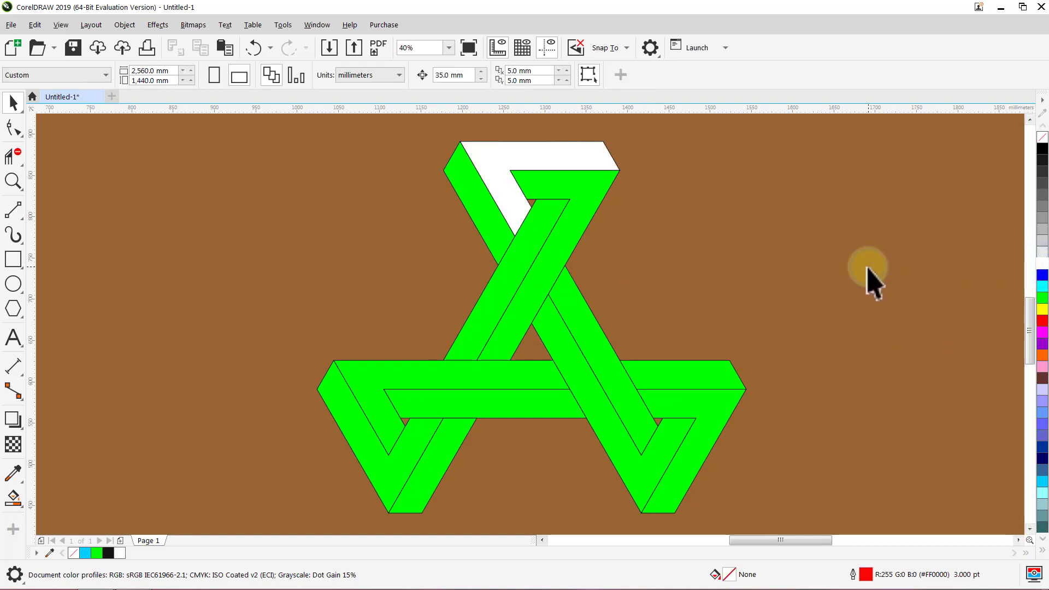
left_click(605, 380)
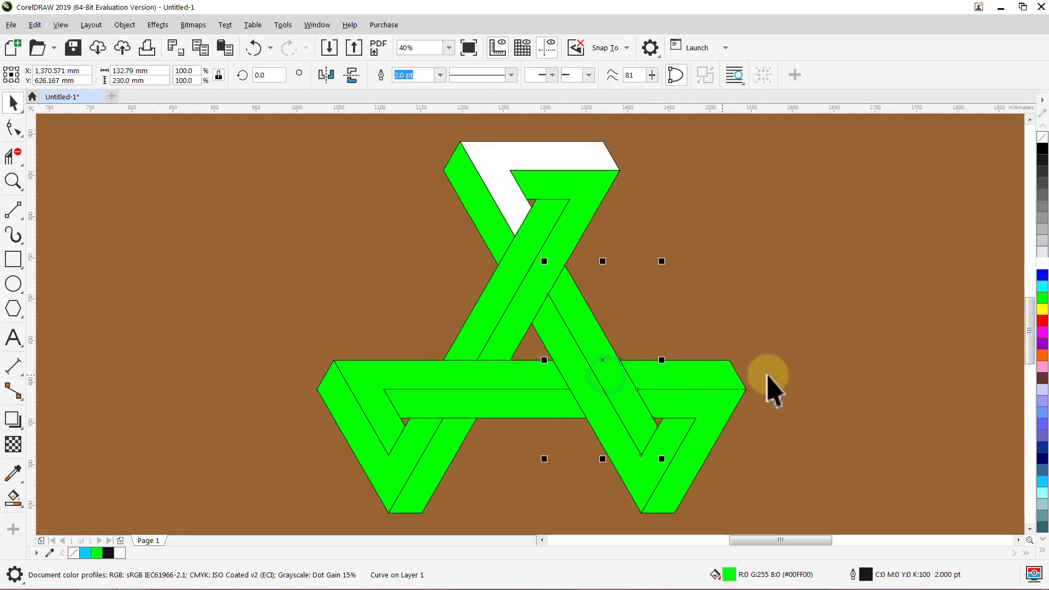
left_click(1041, 268)
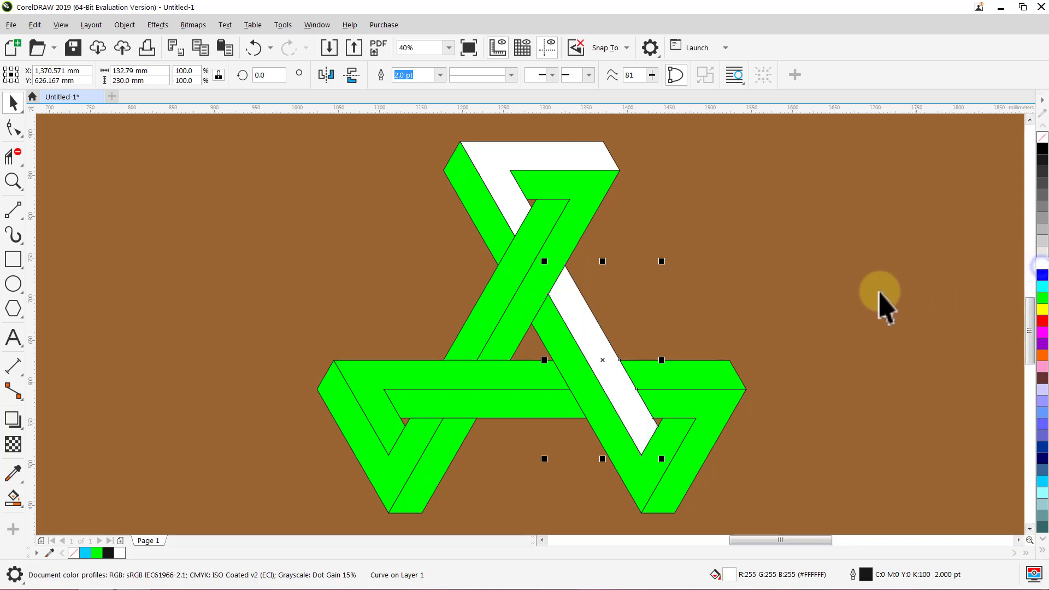
left_click(854, 305)
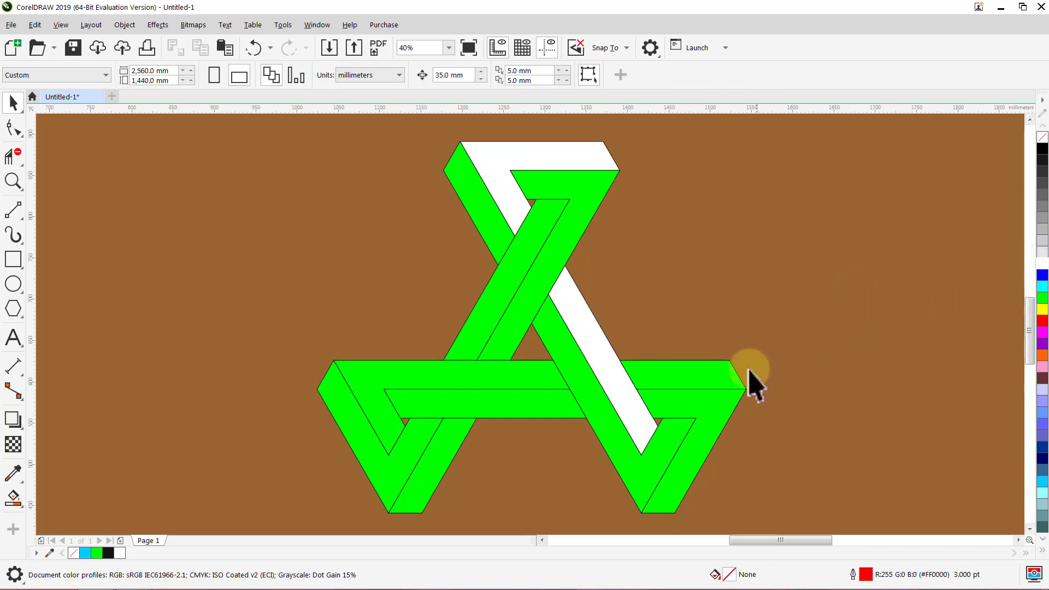
Recolour the upper horizontal band at the lower-right corner and the long bent band at the lower left white.
left_click(720, 380)
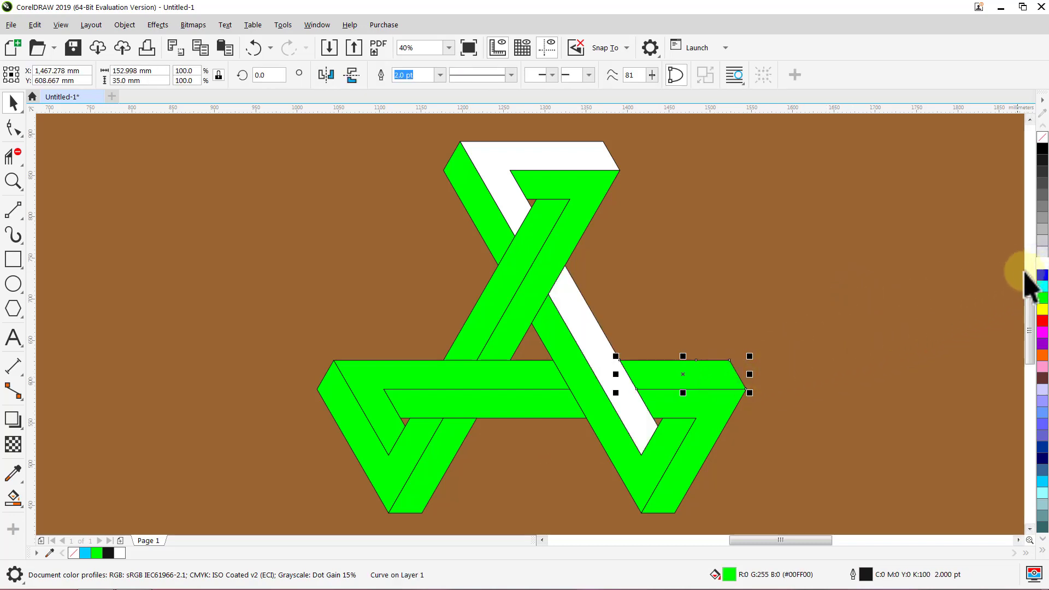
left_click(1041, 263)
left_click(873, 285)
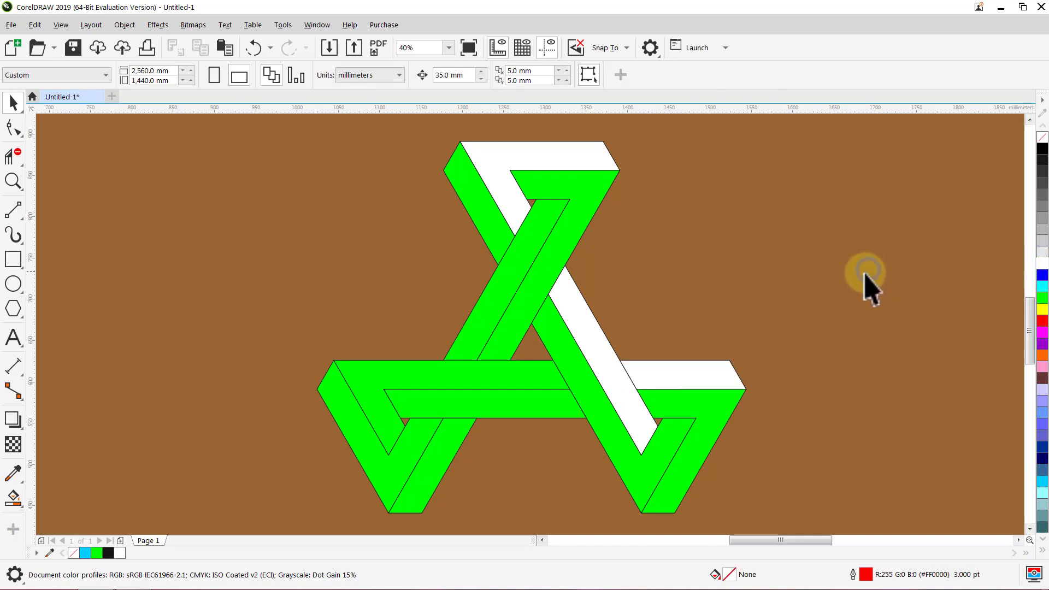
left_click(528, 385)
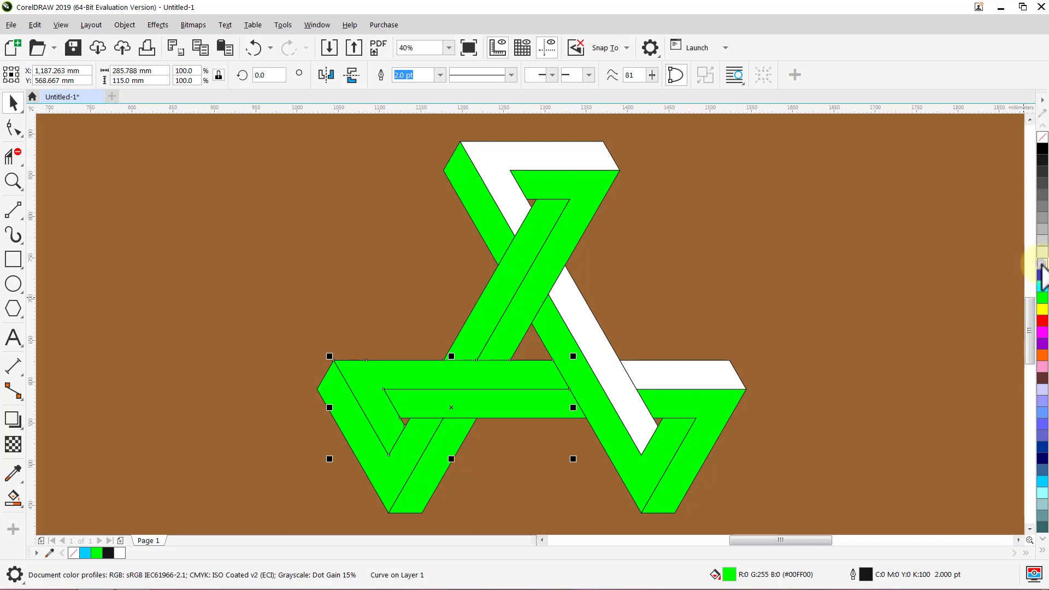
left_click(1041, 265)
left_click(851, 289)
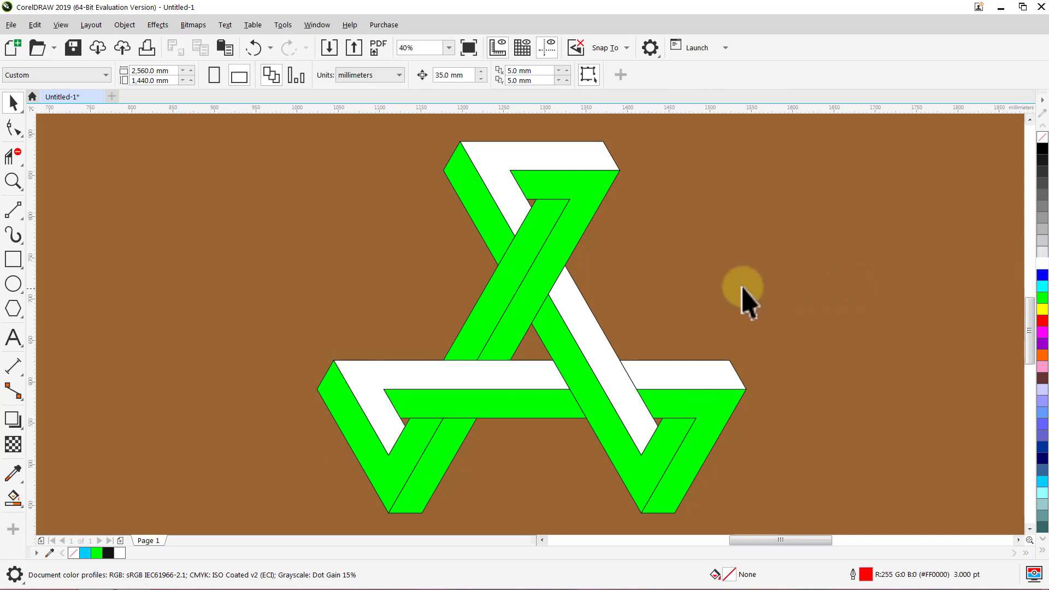
Fill the bent band descending from the upper-right corner and its continuation at the figure's lower left with light gray (#E6E6E6).
left_click(595, 210)
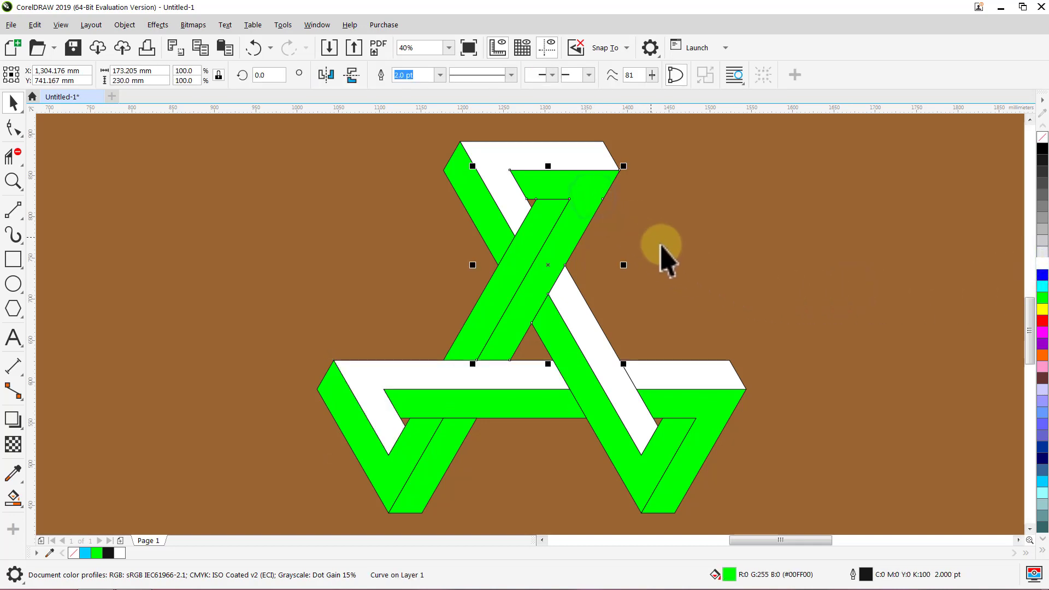
left_click(1042, 252)
left_click(896, 260)
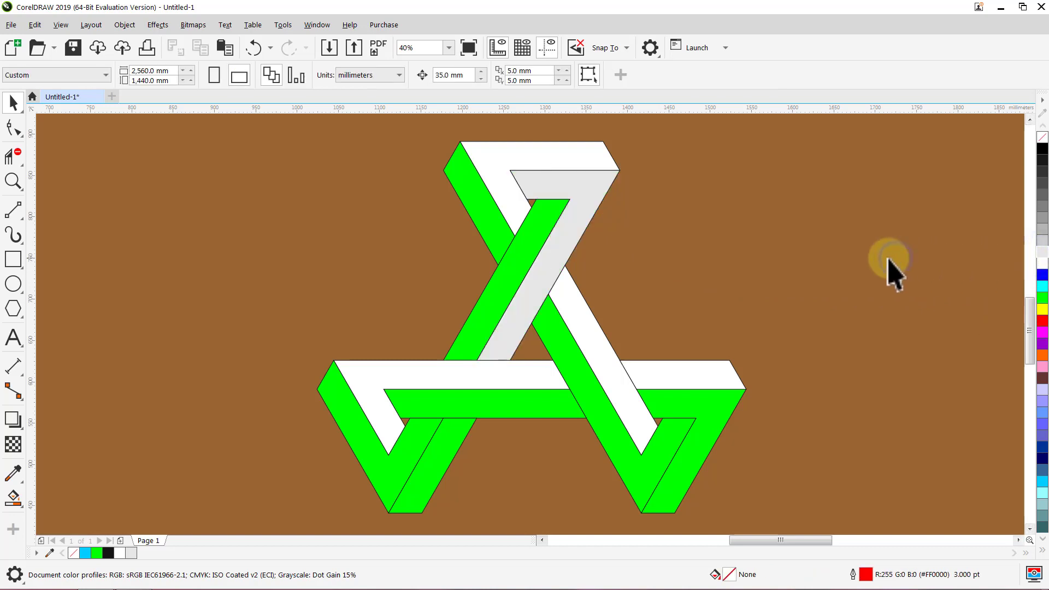
left_click(444, 467)
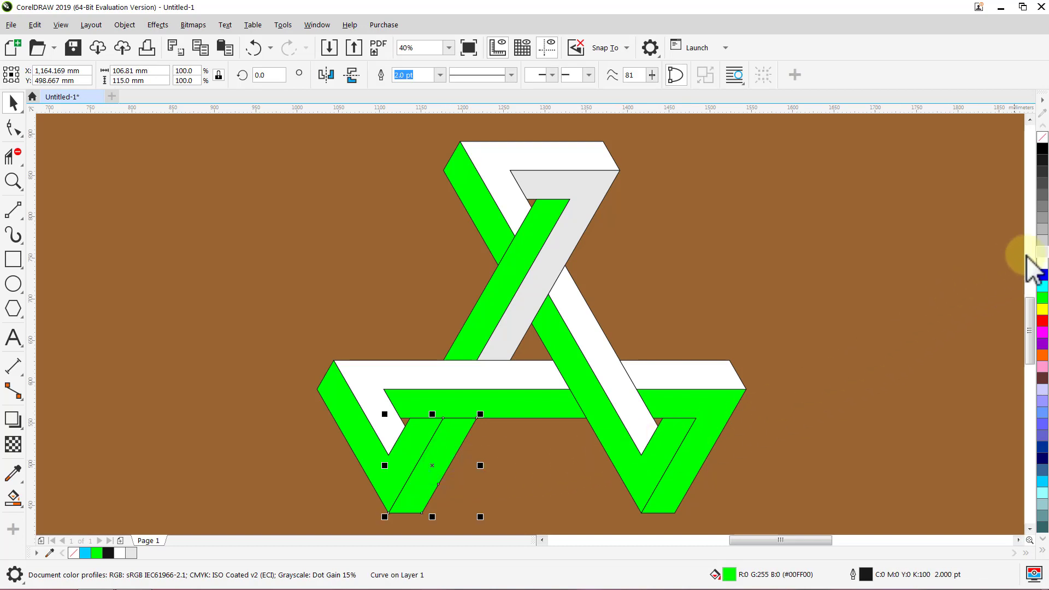
left_click(1043, 253)
left_click(879, 274)
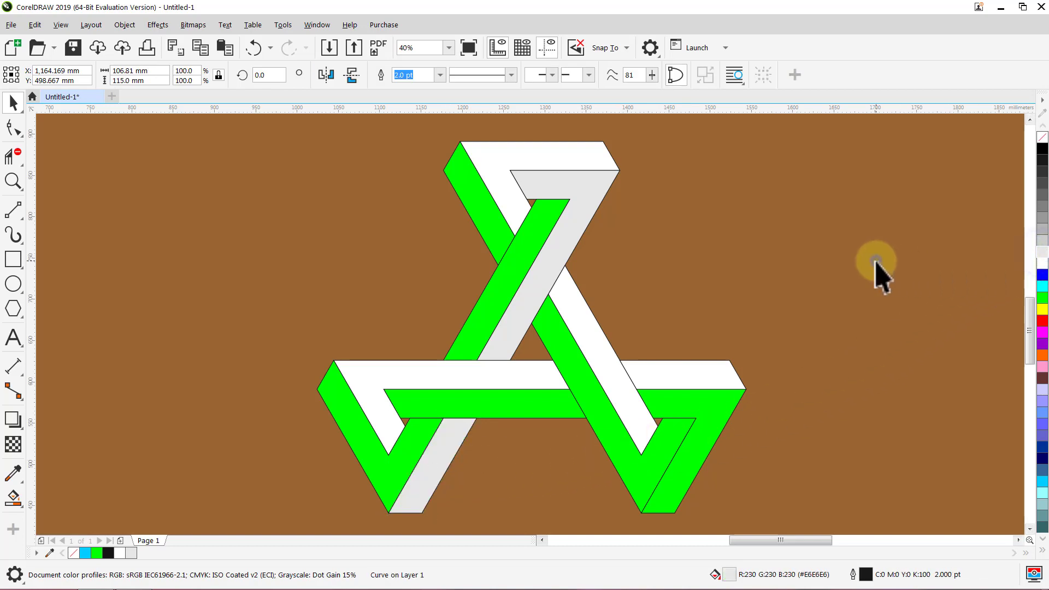
Apply light gray (#E6E6E6) to the upper-left slanted band and the inner V-shaped band running to the lower-right corner.
left_click(499, 229)
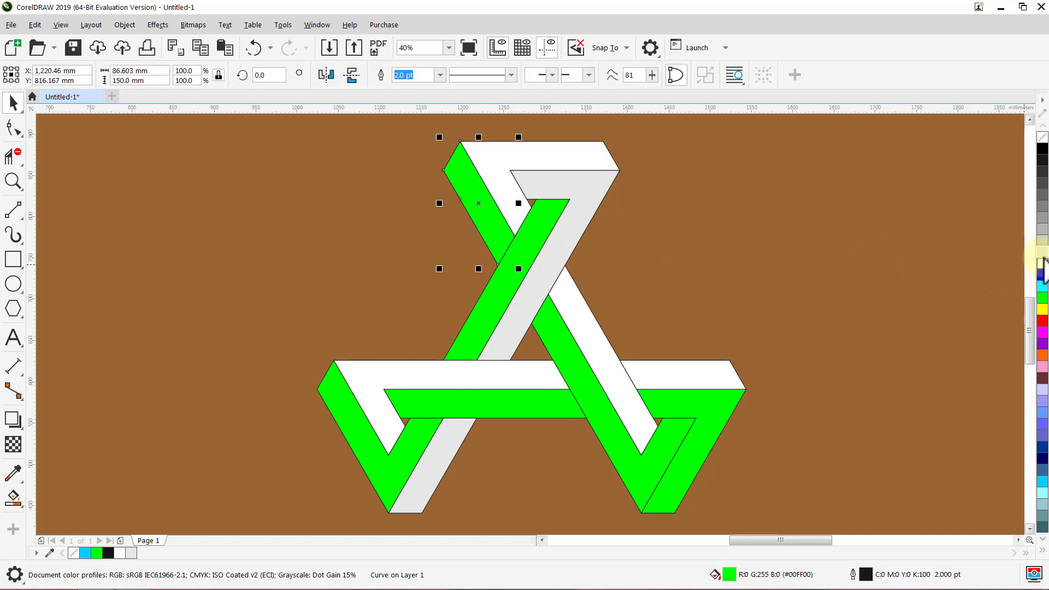
left_click(1042, 254)
left_click(885, 261)
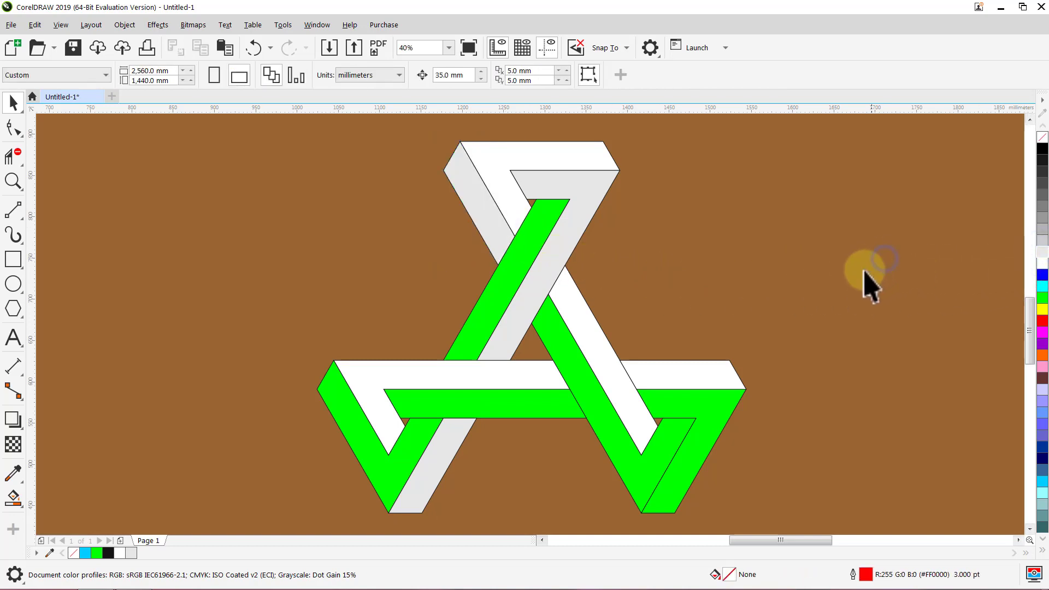
left_click(574, 363)
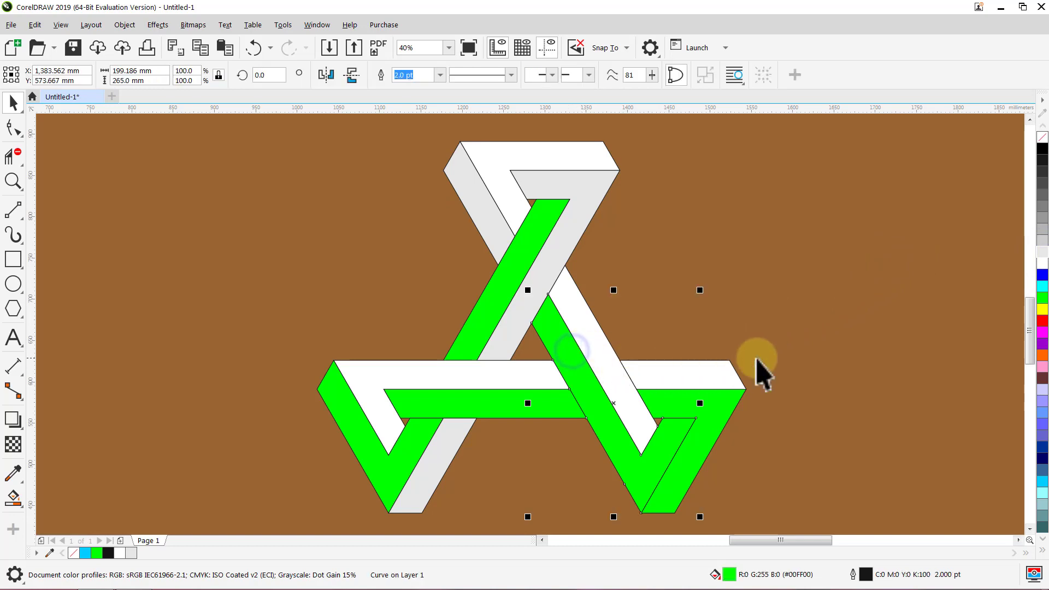
left_click(1042, 254)
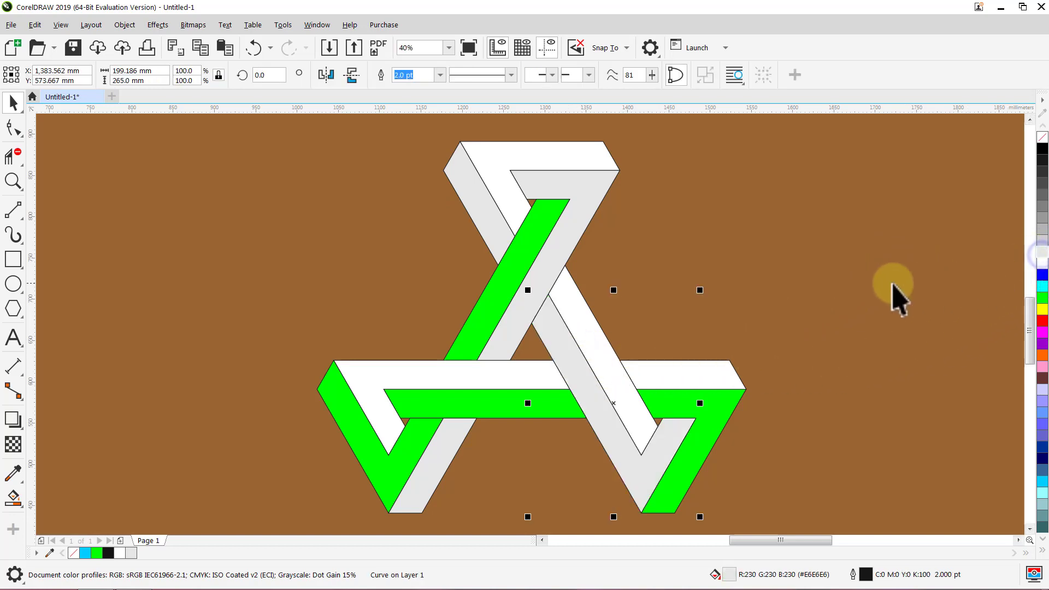
left_click(868, 287)
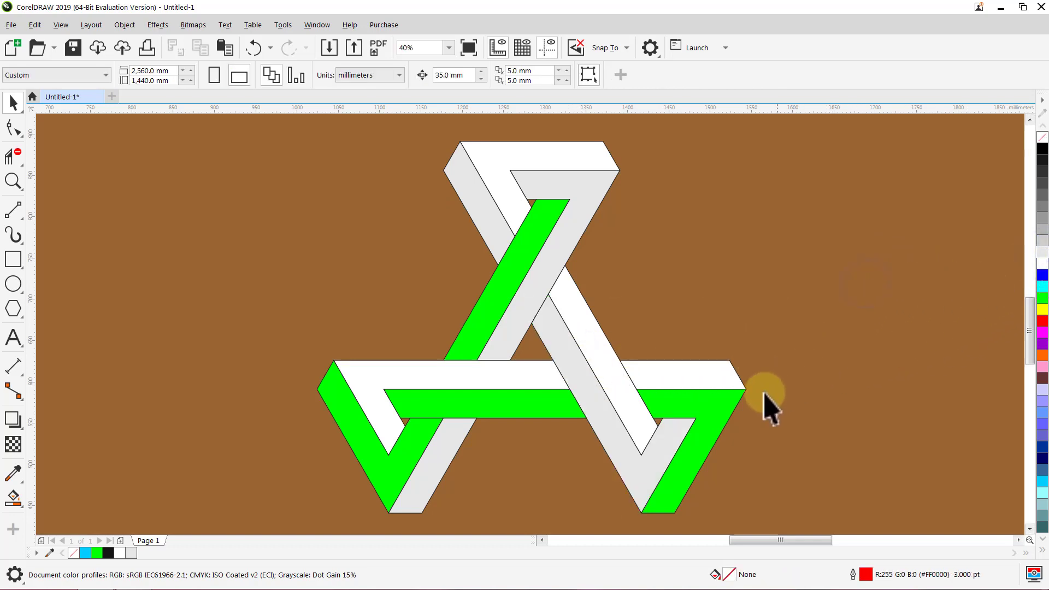
Recolour the outer lower-right corner band and the lower horizontal band light gray.
left_click(713, 421)
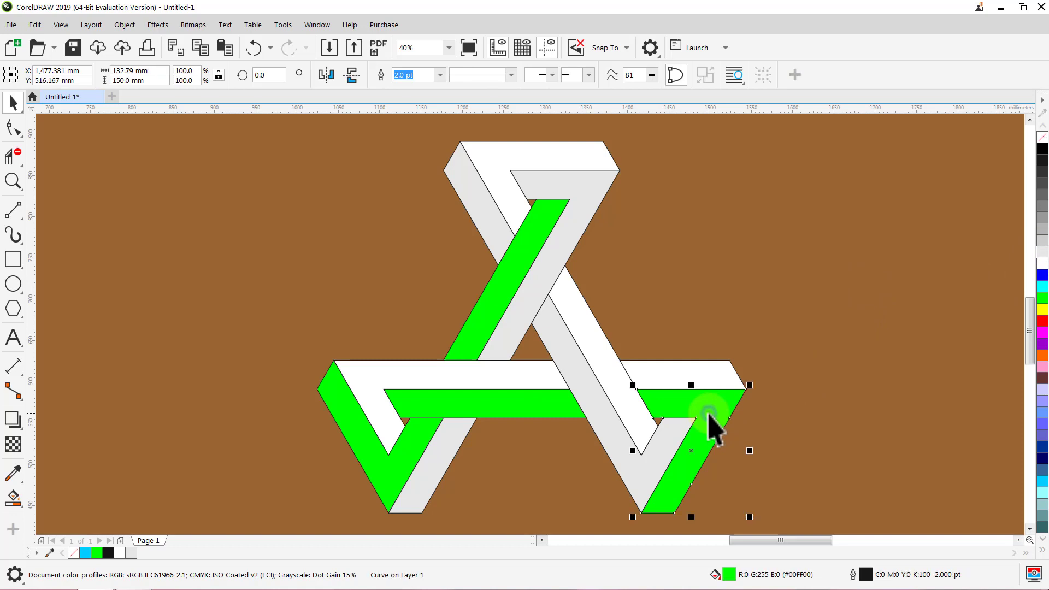
left_click(1043, 254)
left_click(889, 274)
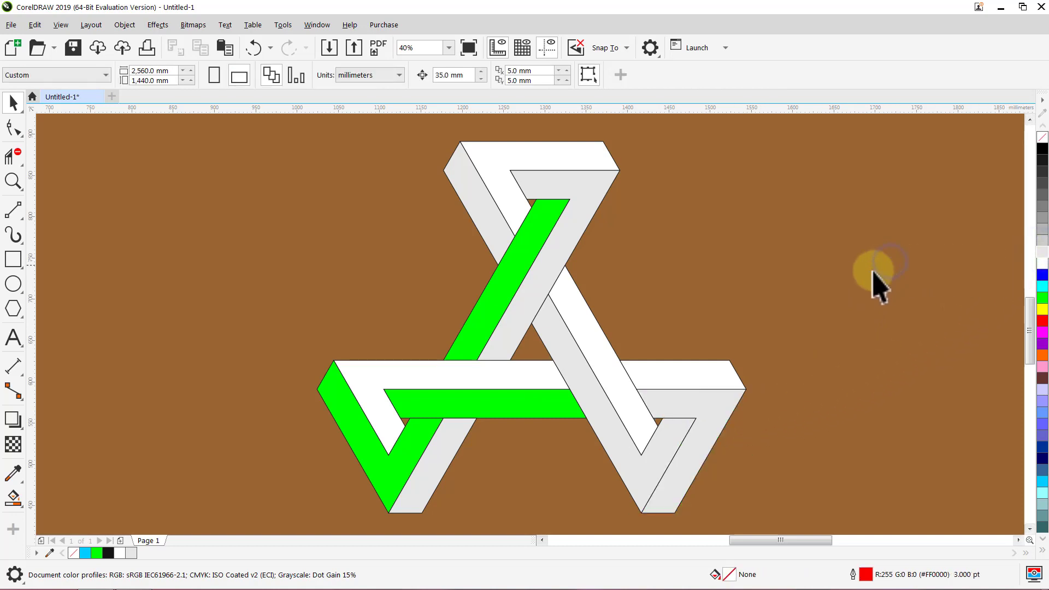
left_click(543, 409)
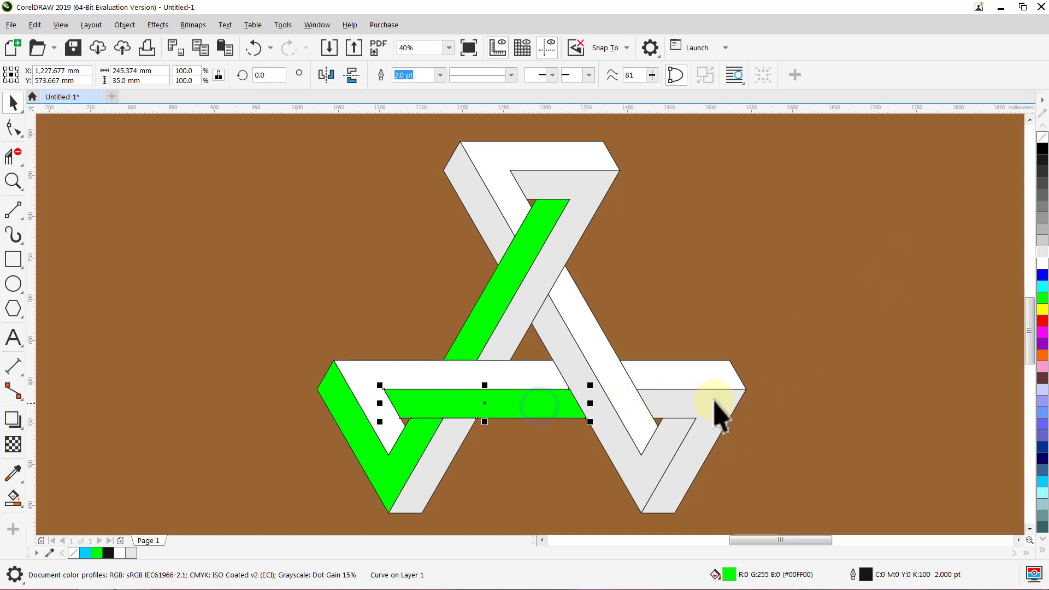
left_click(1041, 255)
left_click(860, 285)
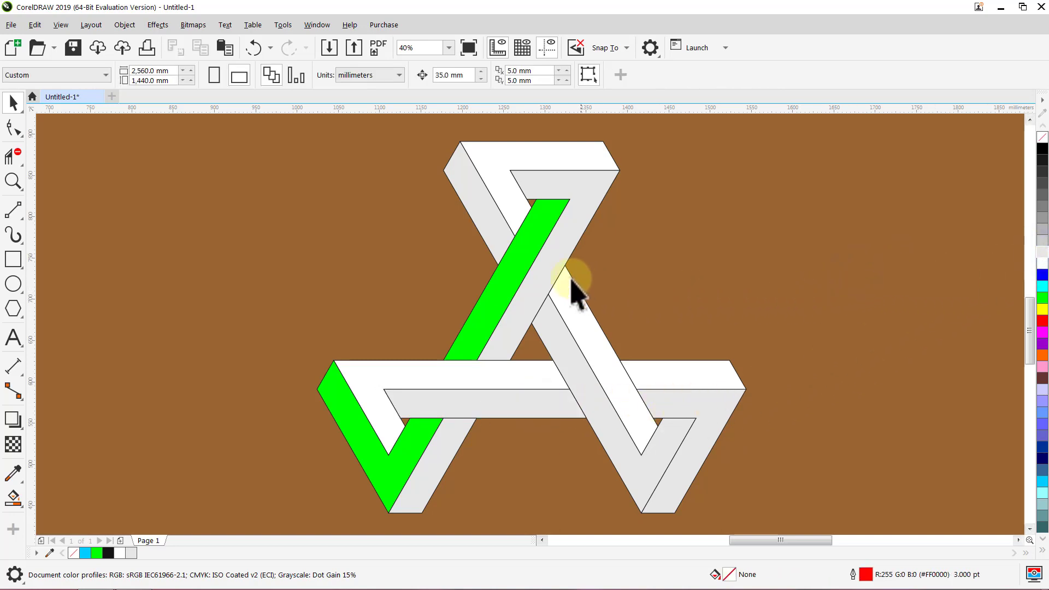
Fill the remaining green slanted central band and the V-shaped lower-left band with a slightly darker gray, and deselect everything.
left_click(519, 276)
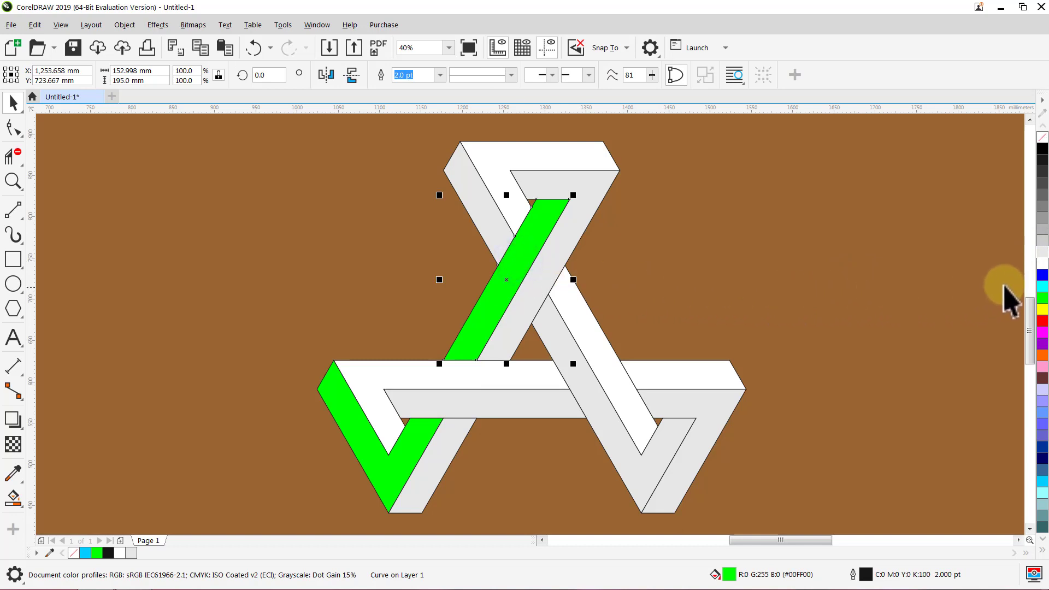
left_click(1042, 242)
left_click(903, 265)
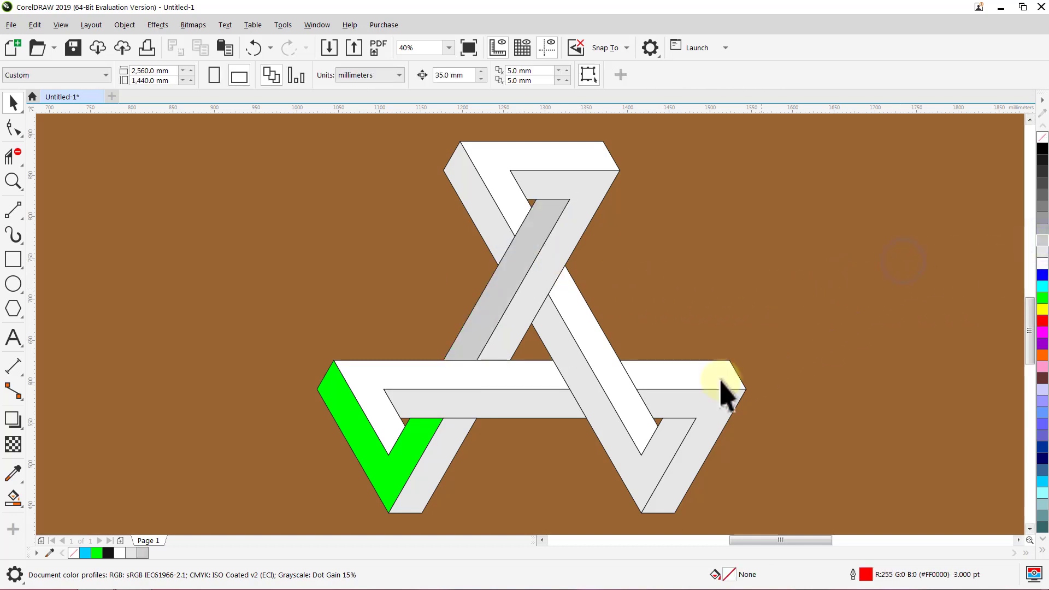
left_click(406, 458)
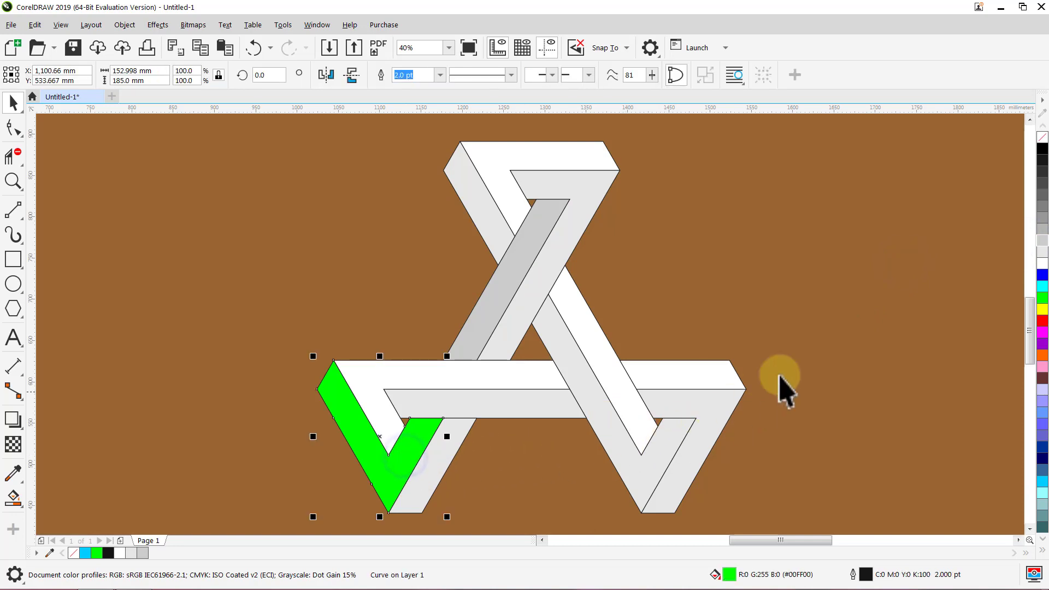
left_click(1042, 243)
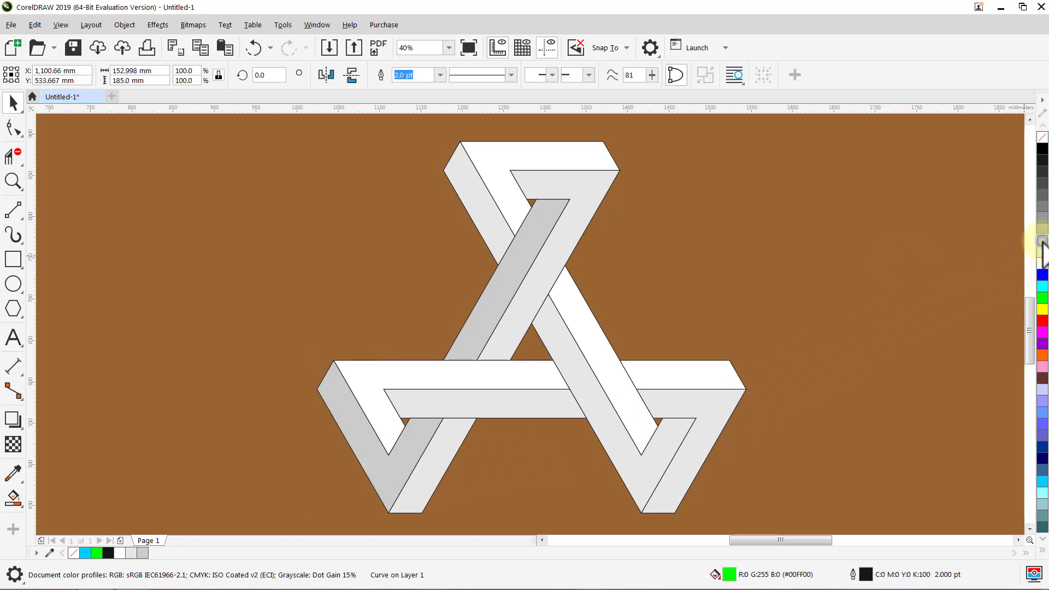
left_click(883, 250)
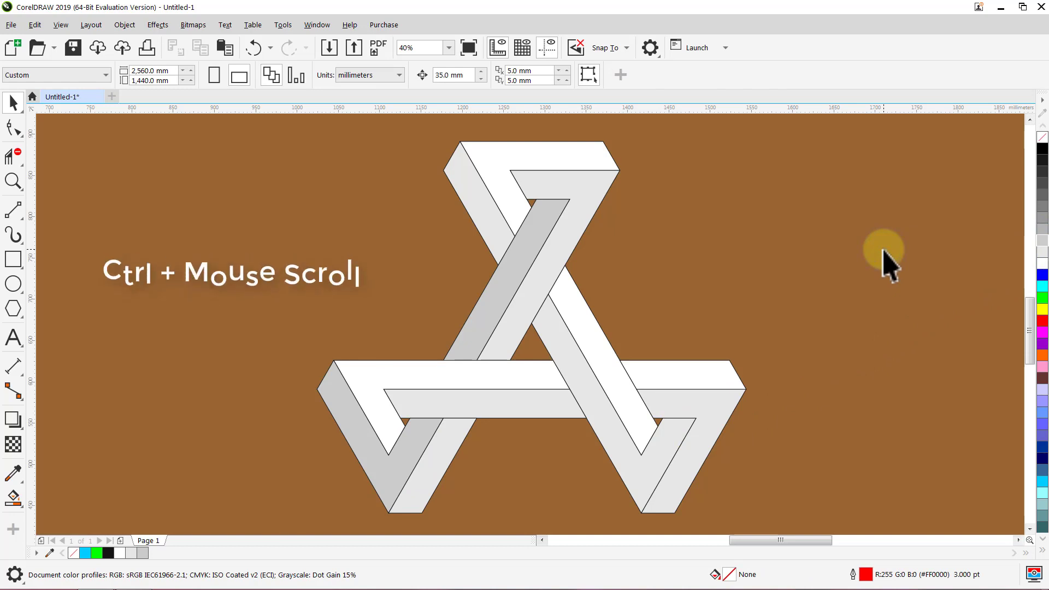
Place a duplicate of the whole shaded figure directly to the left of the original, keeping it horizontally aligned.
scroll(884, 250, "left", 3)
scroll(883, 250, "left", 5)
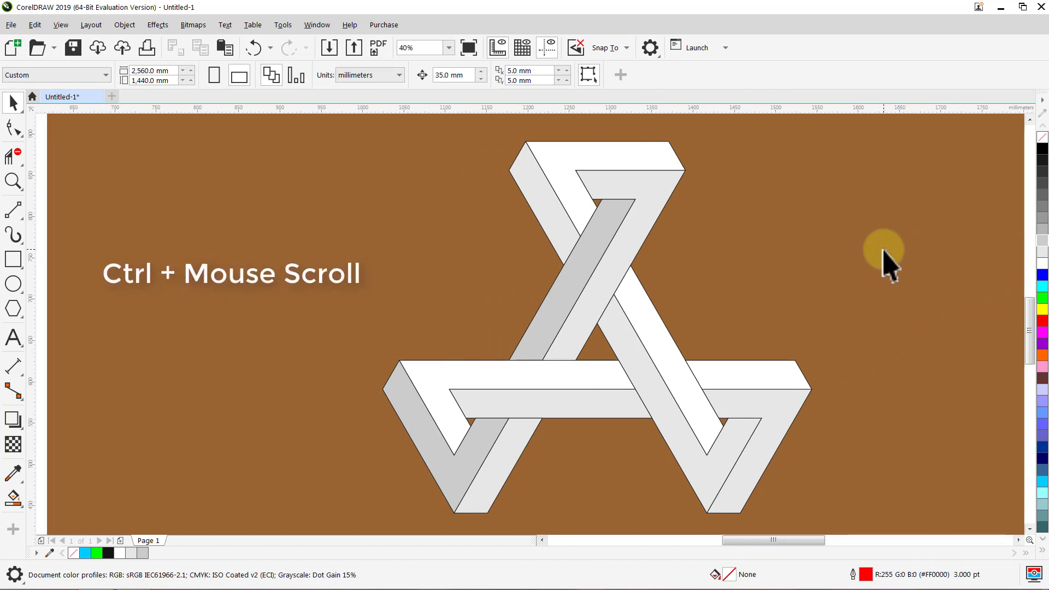
scroll(883, 250, "left", 4)
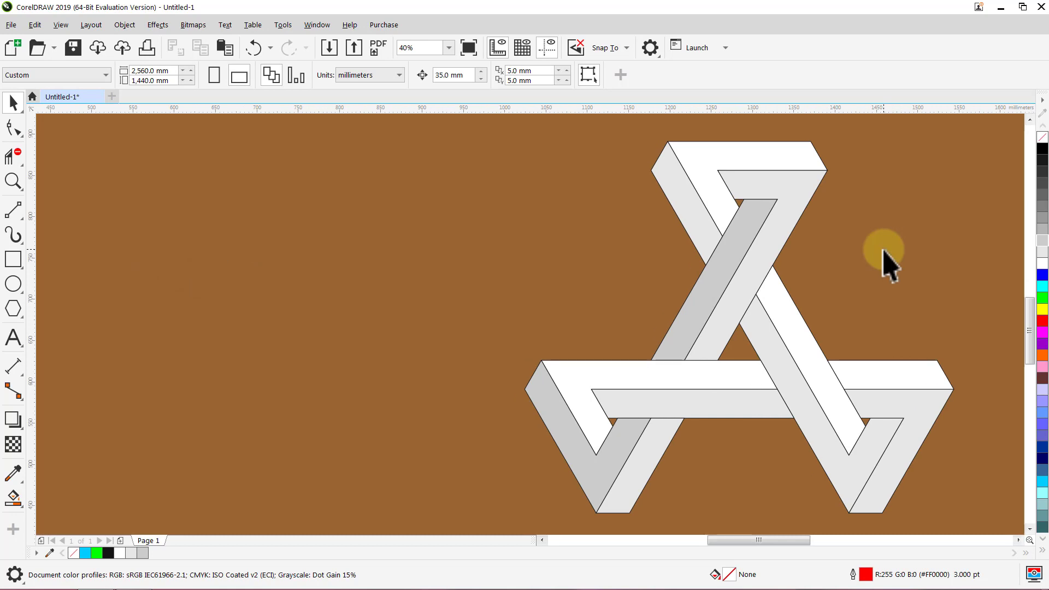
key("alt")
left_click_drag(952, 181, 511, 485)
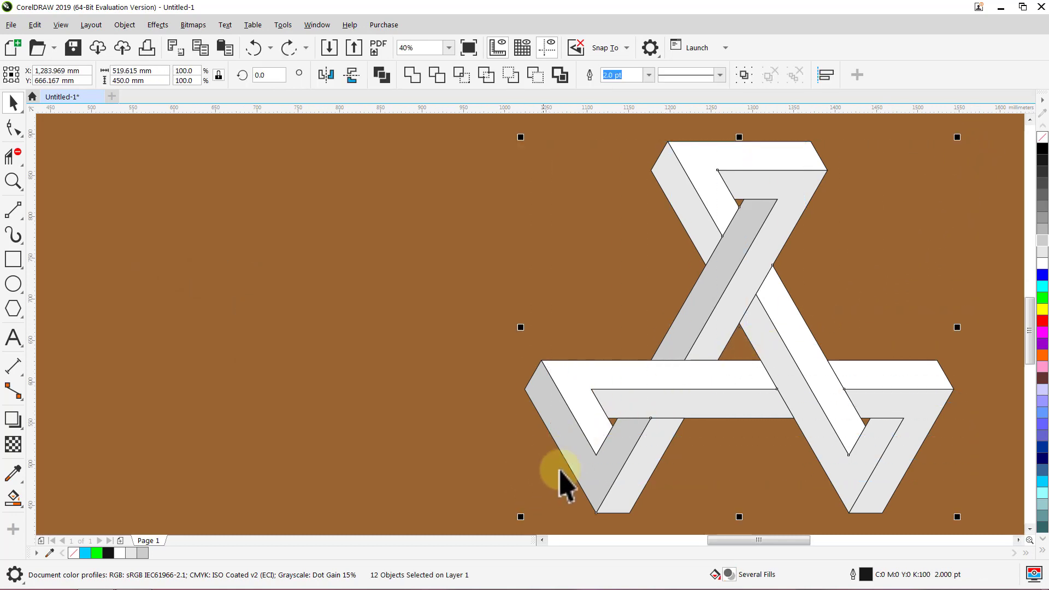
key("ctrl")
left_click_drag(732, 379, 271, 387)
right_click(271, 387)
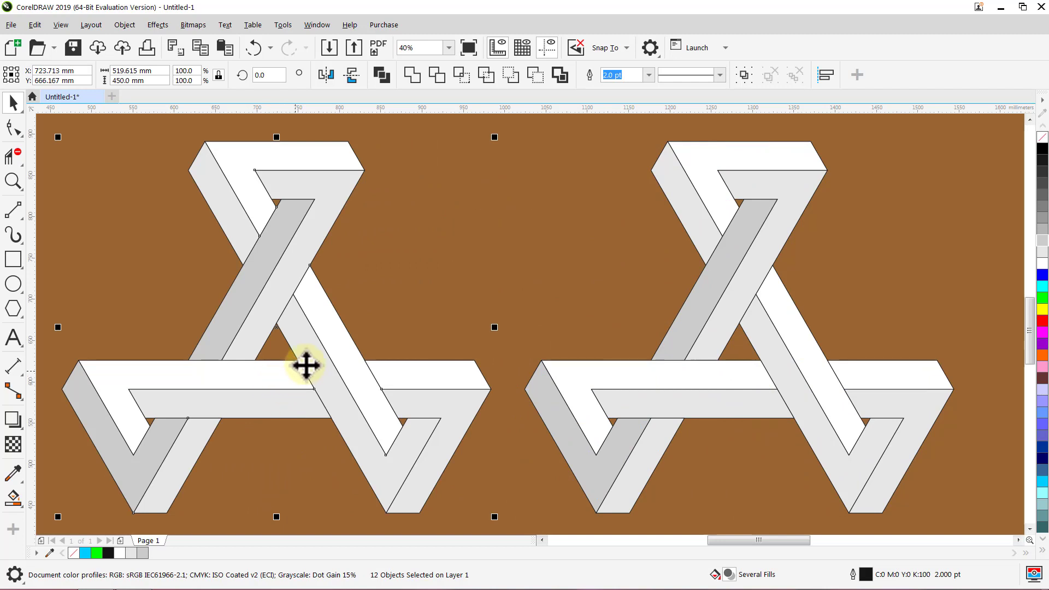
Remove the outlines from the duplicate figure, weld its pieces into one silhouette, and deselect it.
left_click(649, 75)
left_click(629, 90)
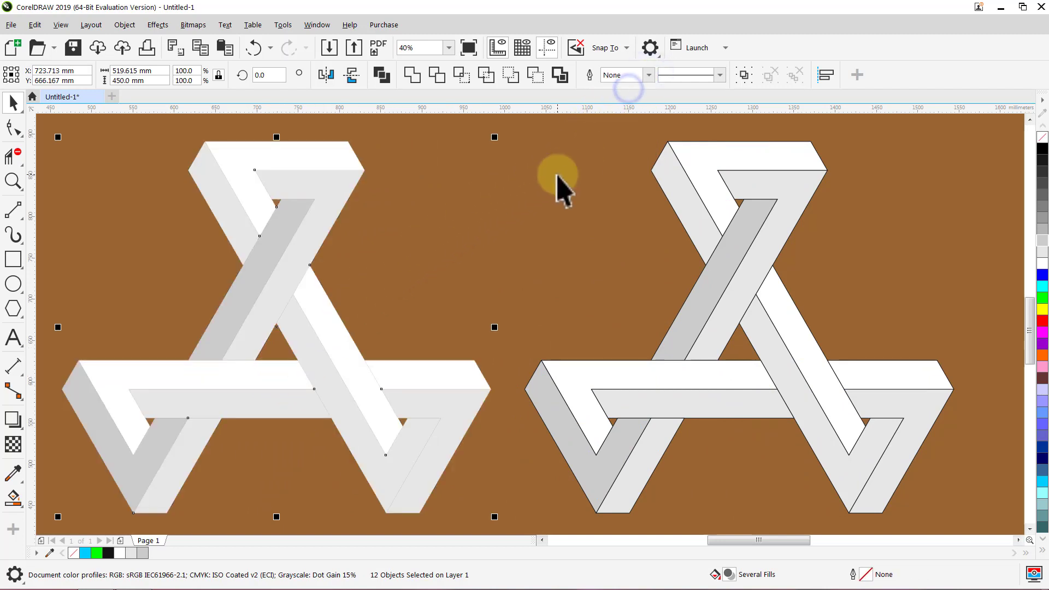
left_click(413, 75)
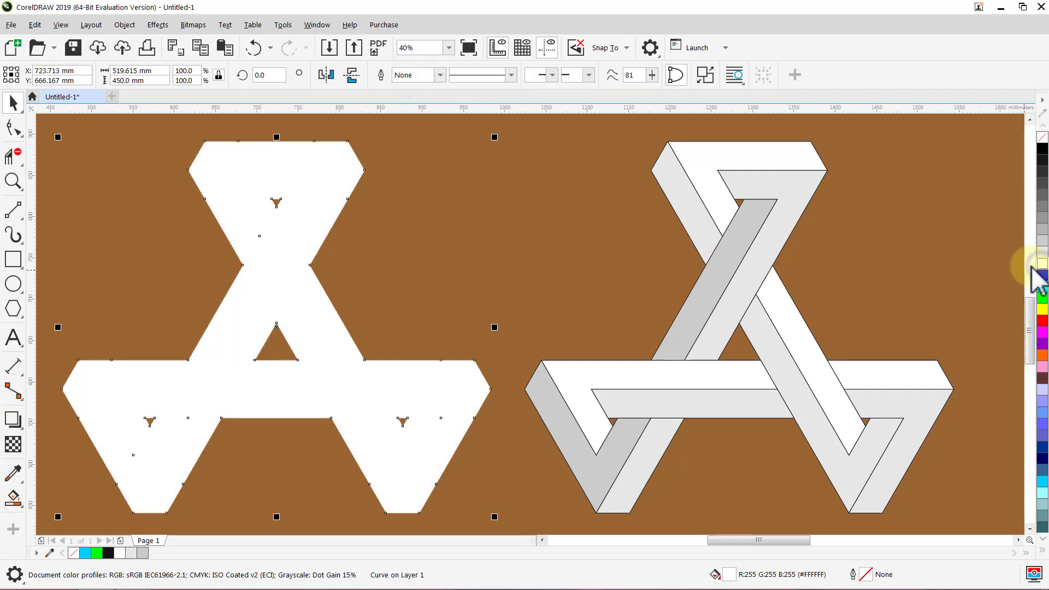
left_click(936, 275)
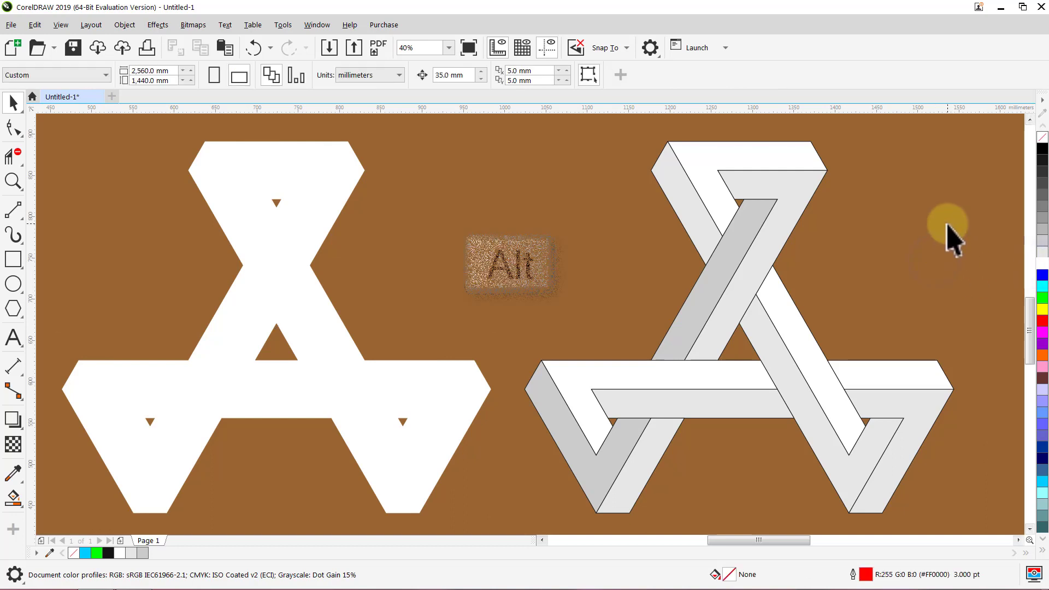
Remove the outlines from all pieces of the shaded figure, group them, and deselect the group.
left_click_drag(966, 145, 540, 503)
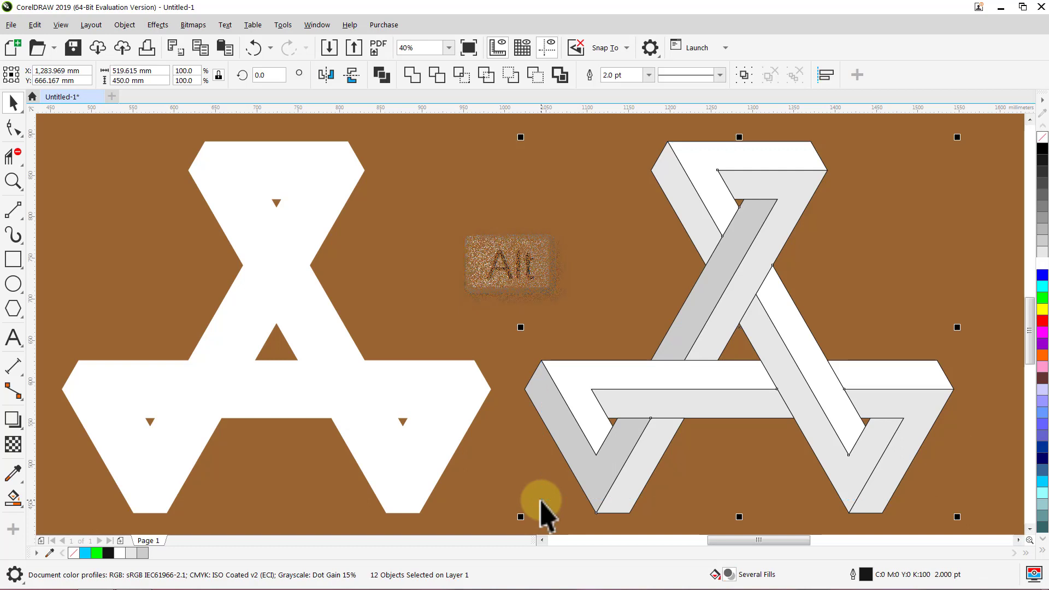
left_click(649, 75)
left_click(631, 89)
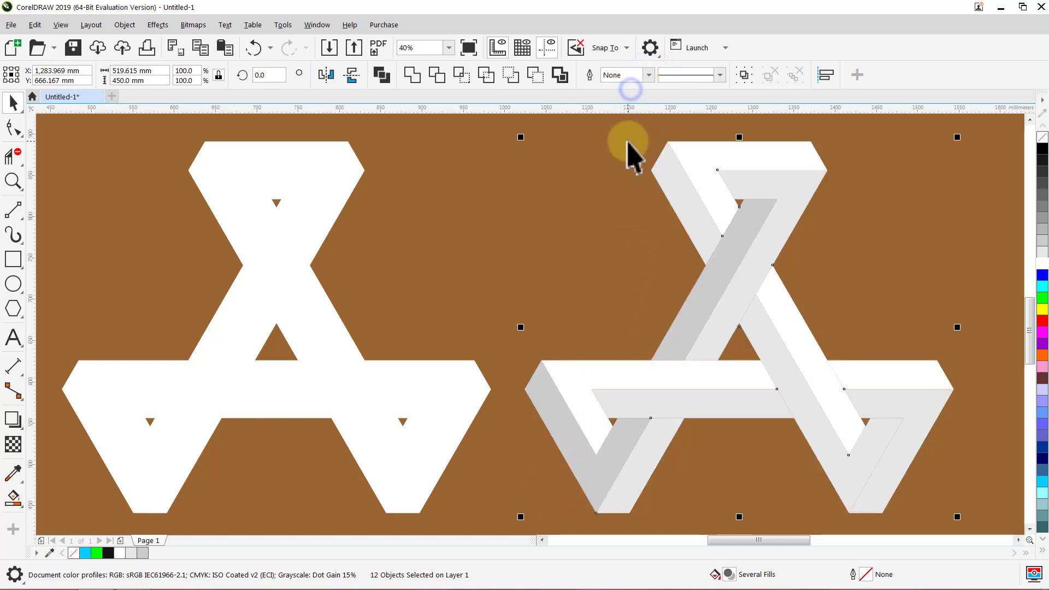
left_click(743, 76)
left_click(596, 181)
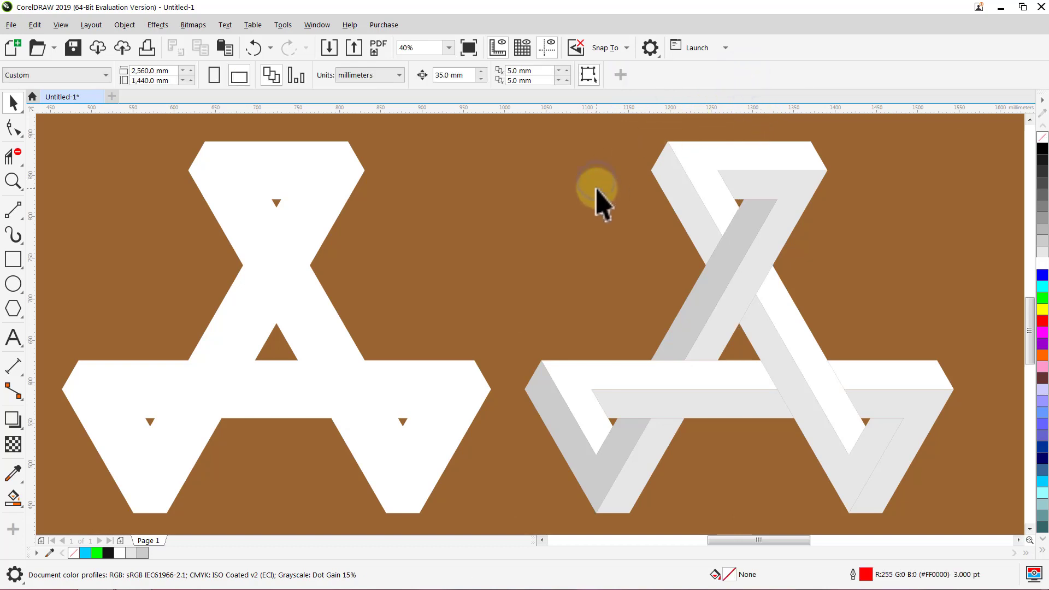
Align the white silhouette with the shaded figure, centred both horizontally and vertically, and deselect both.
left_click(333, 189)
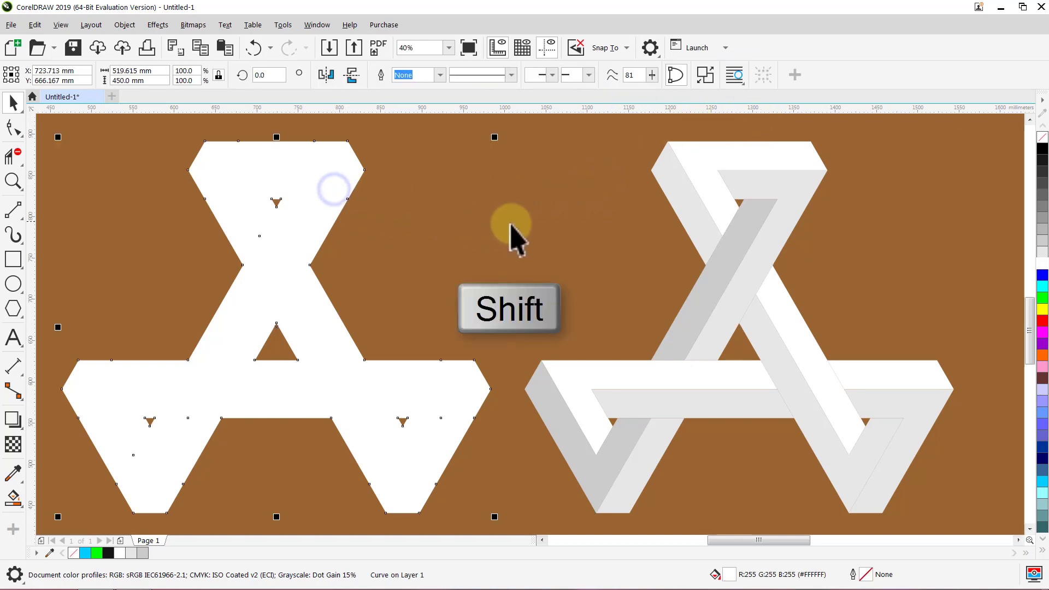
left_click(694, 202, "shift")
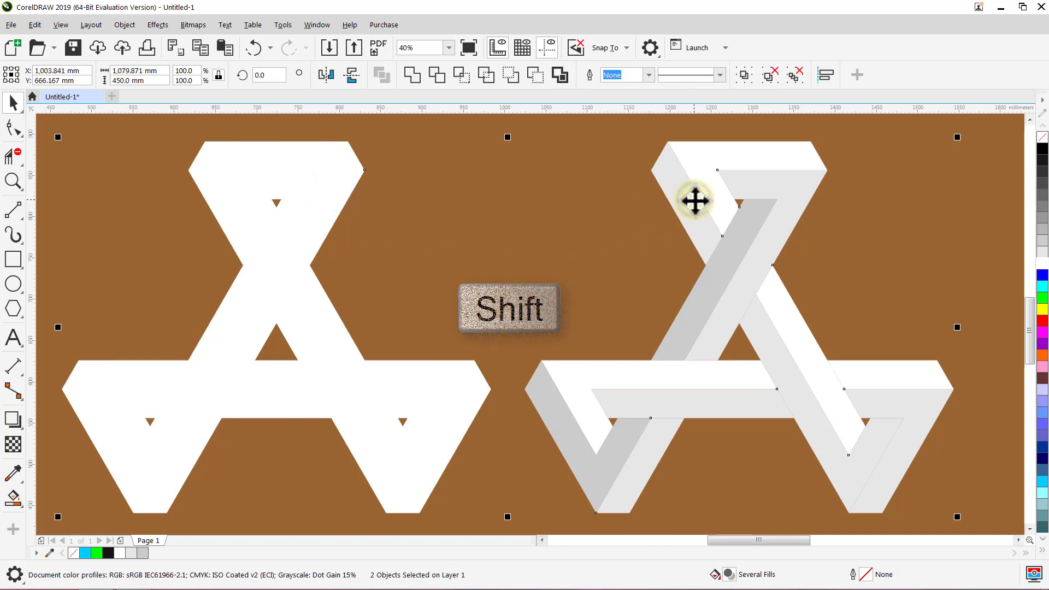
key("c")
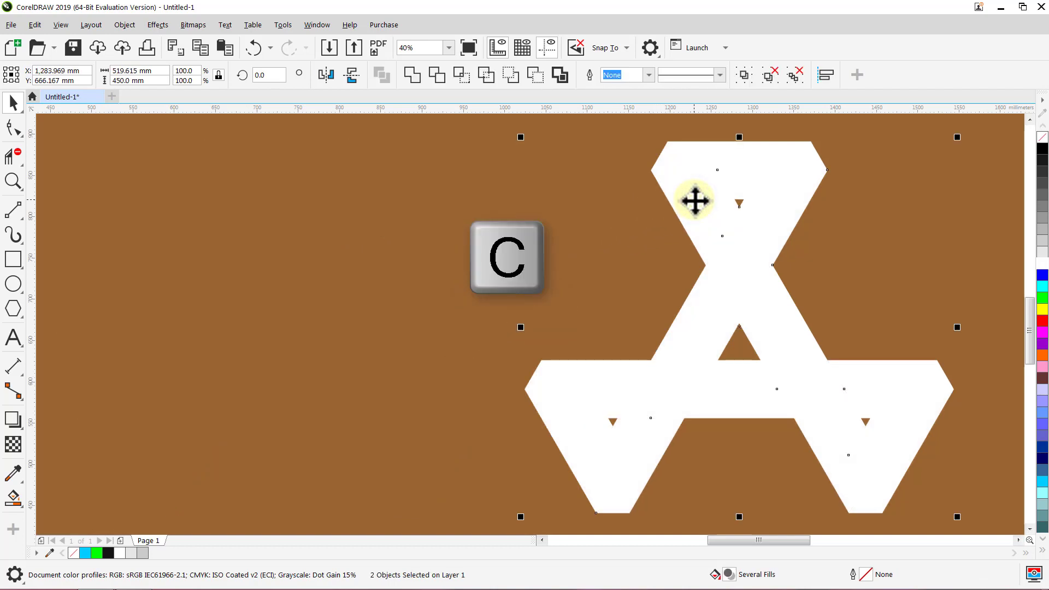
key("e")
left_click(509, 202)
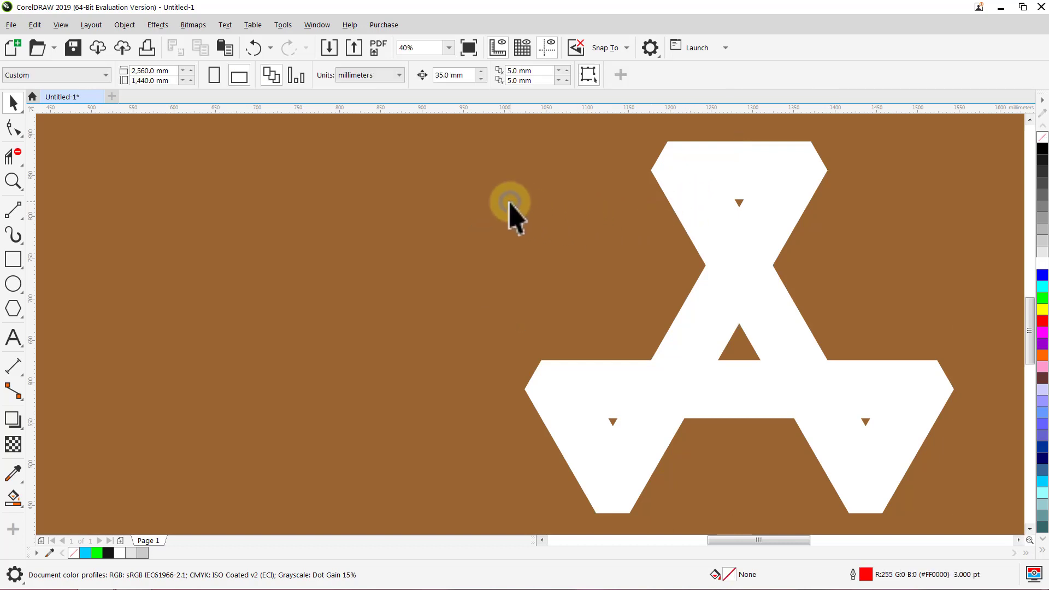
Send the white silhouette to the back of the layer, behind the shaded figure, and deselect it.
left_click(699, 207)
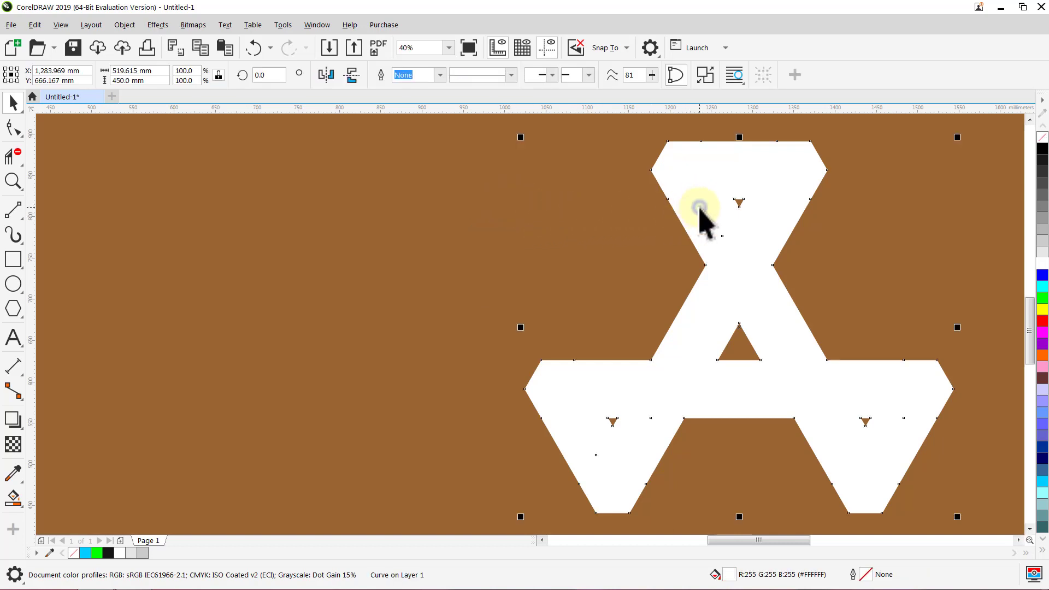
right_click(699, 207)
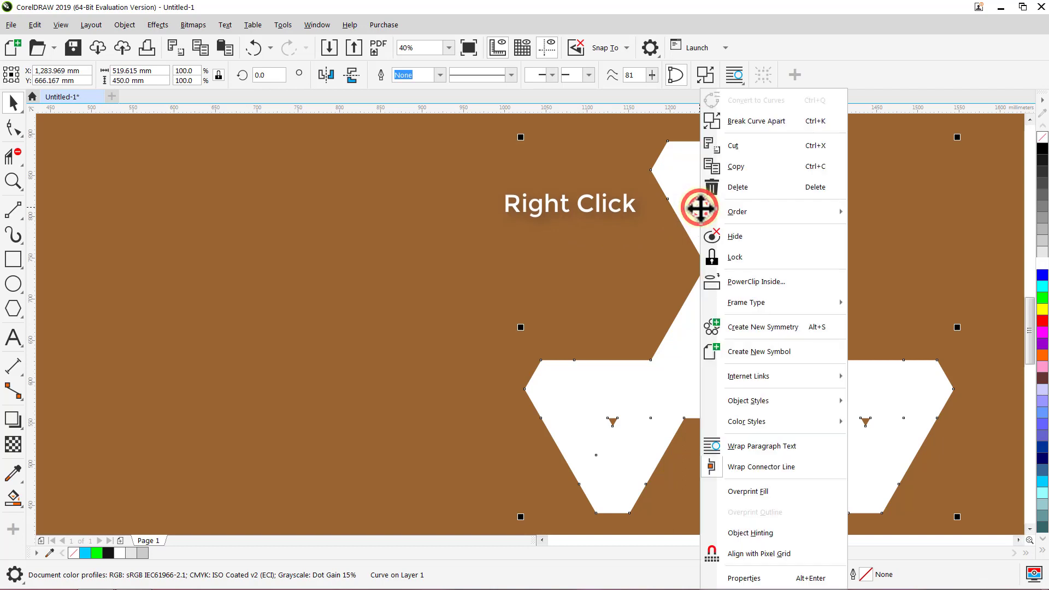
mouse_move(791, 214)
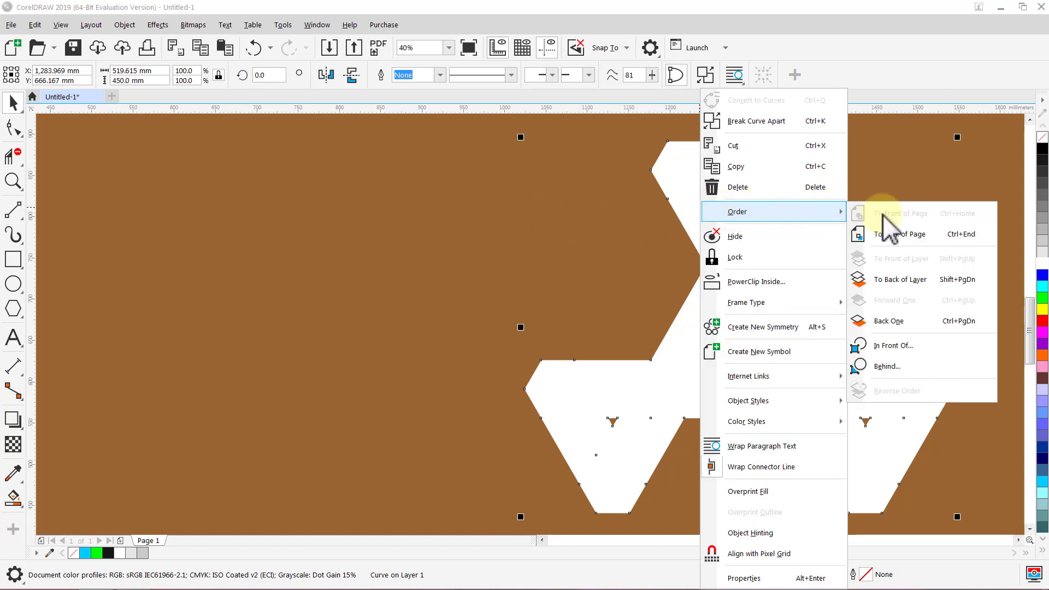
left_click(899, 278)
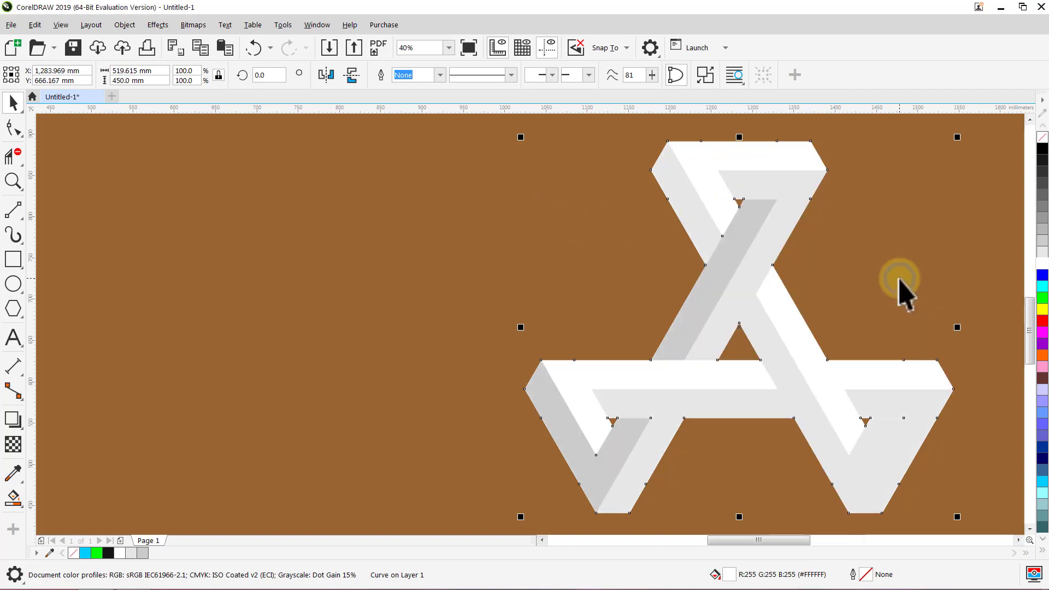
left_click(909, 240)
key("F4")
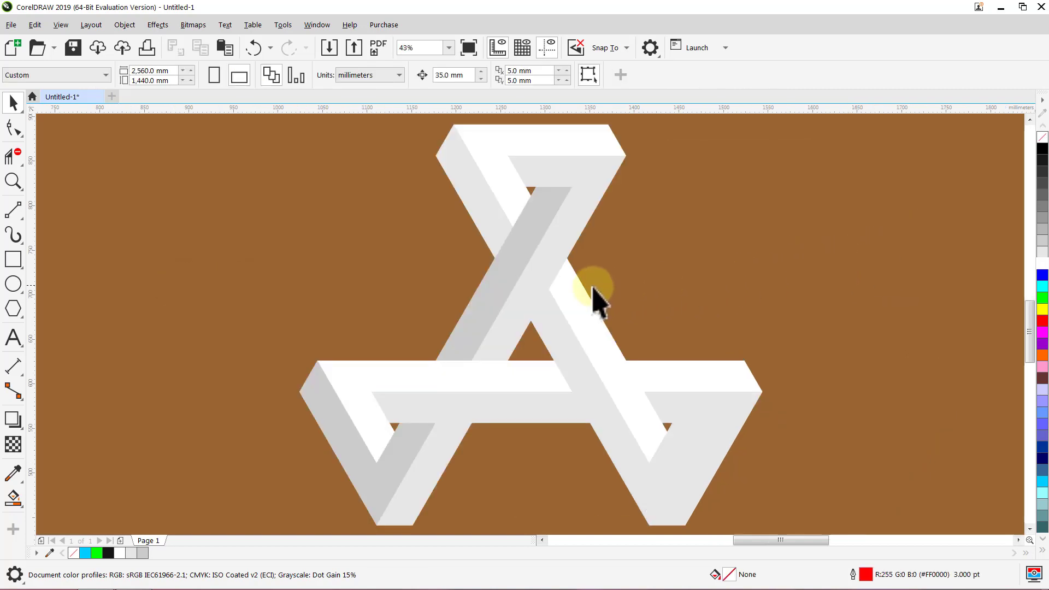
Paste the copied green pieces onto the figure, set their outline width to None, and deselect them.
left_click(37, 25)
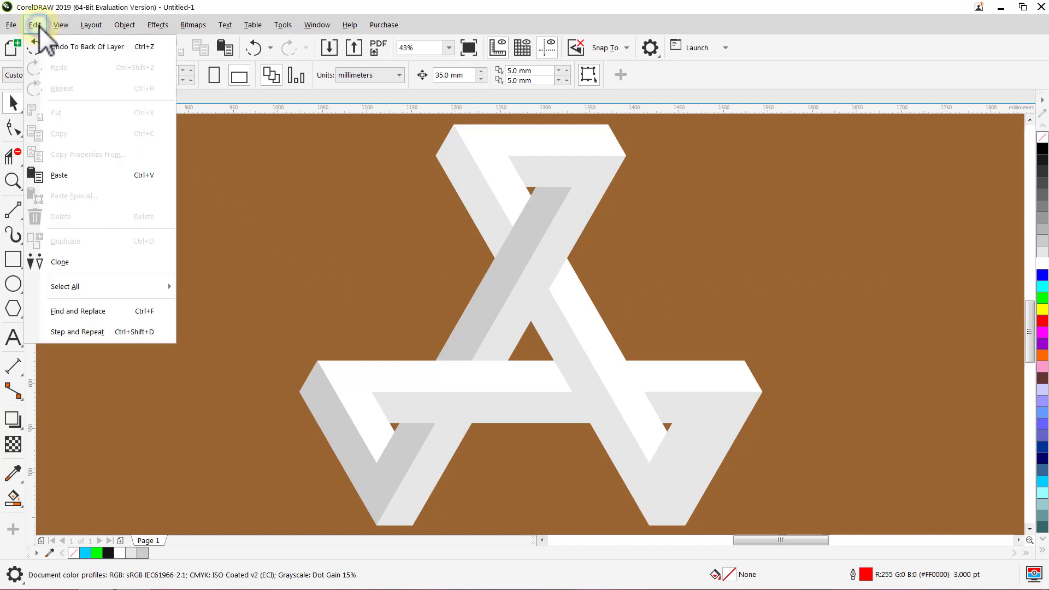
left_click(69, 174)
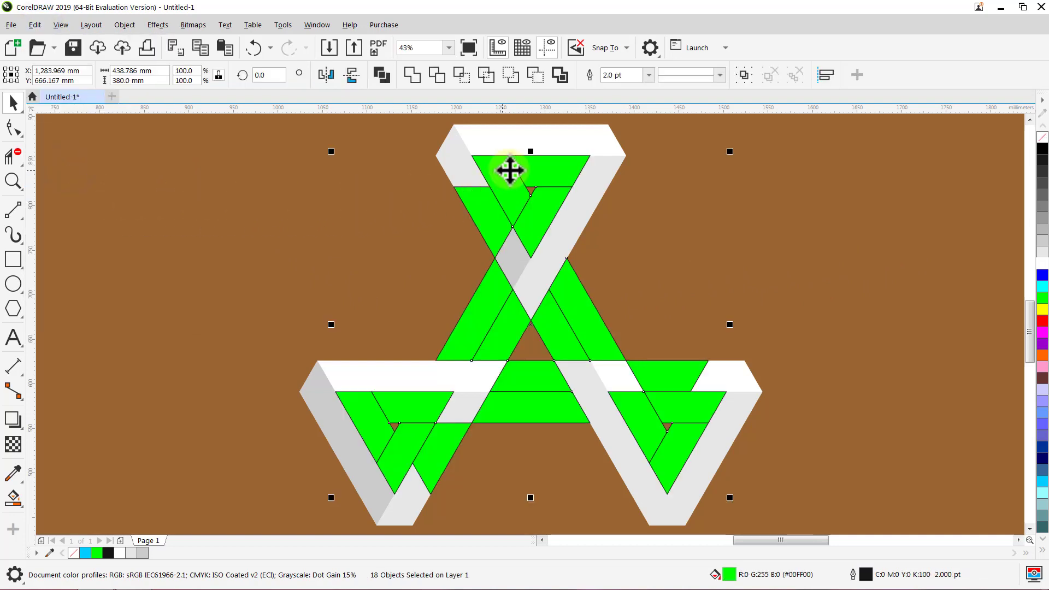
left_click(649, 75)
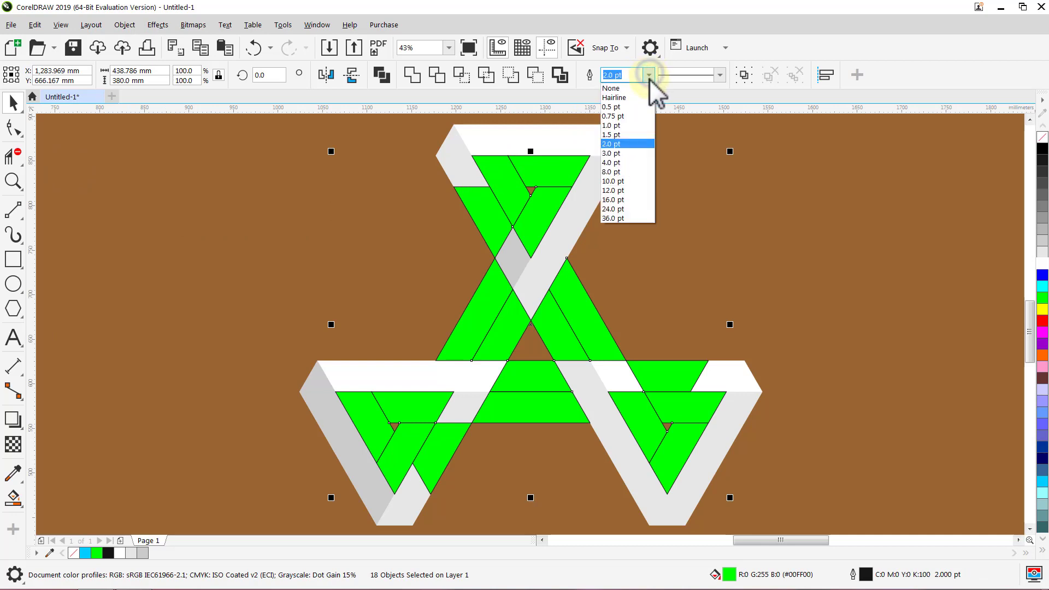
left_click(640, 88)
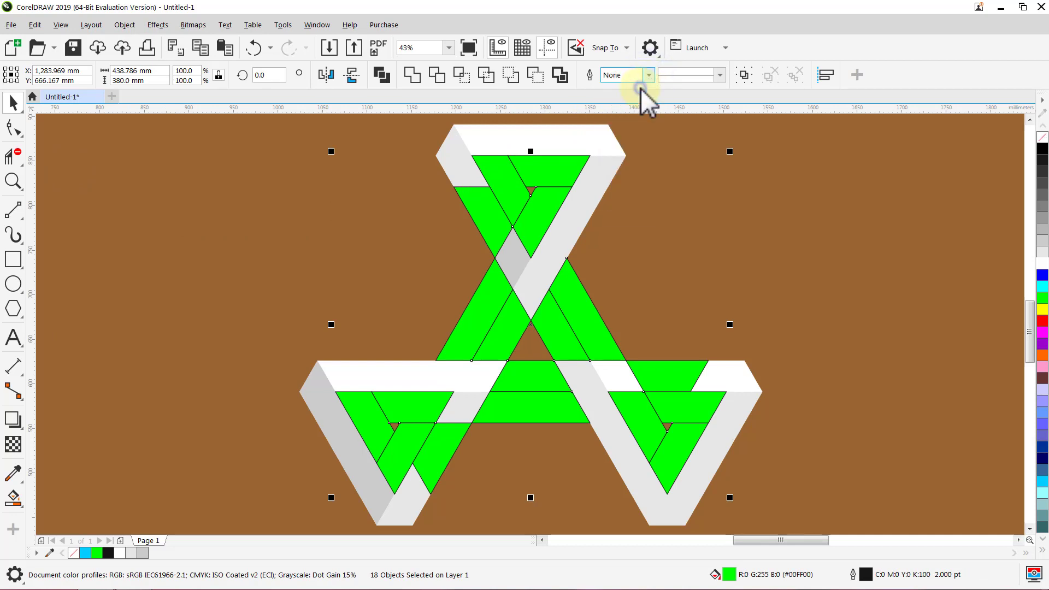
left_click(691, 175)
Apply a left-to-right linear fountain fill to the topmost green trapezoid, with a black start node at 75% transparency.
left_click(552, 172)
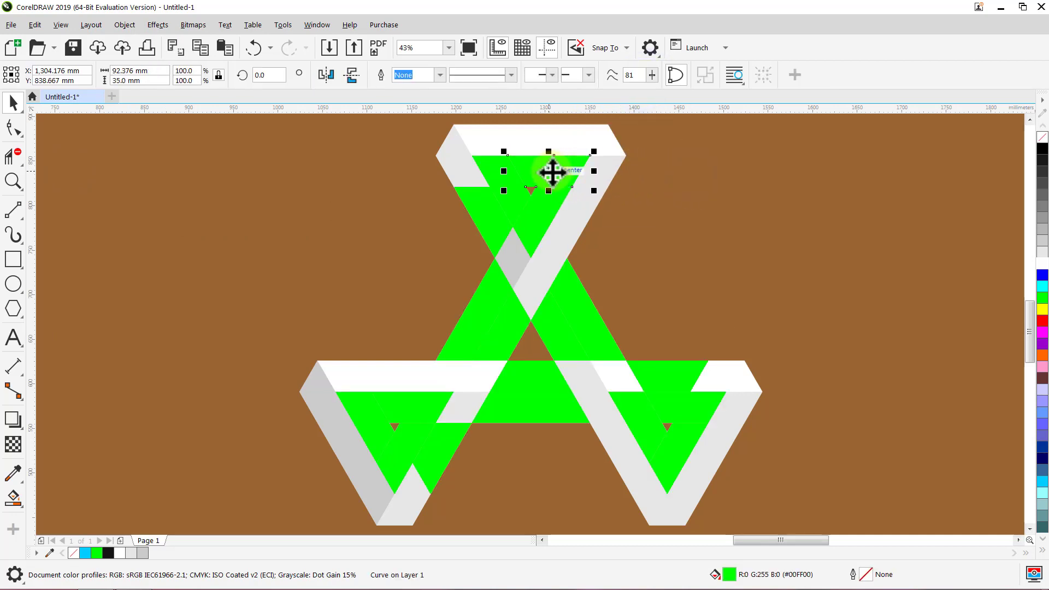
left_click(17, 496)
left_click(50, 497)
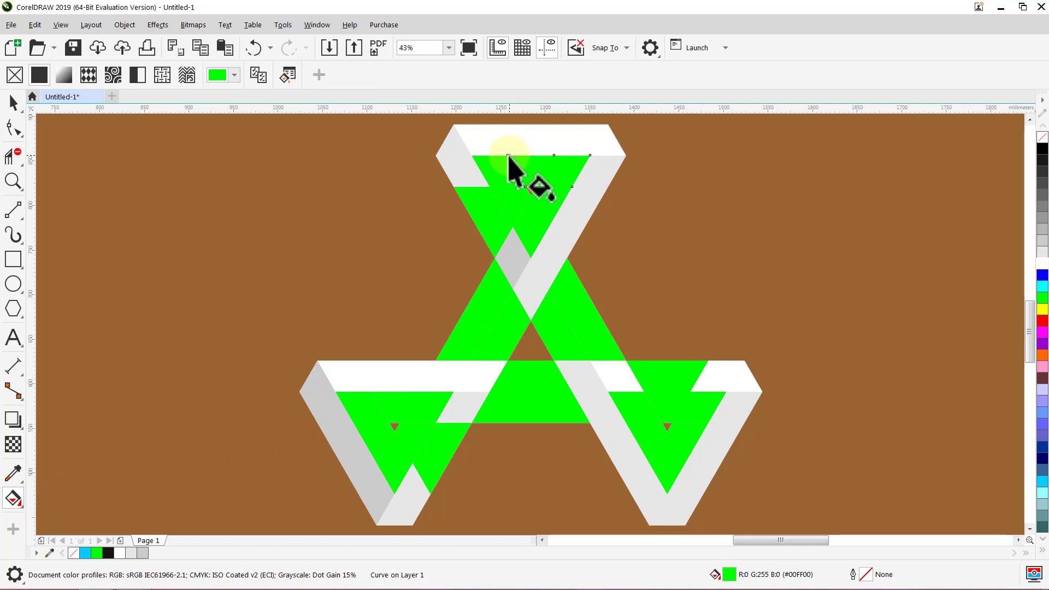
left_click_drag(508, 155, 590, 155)
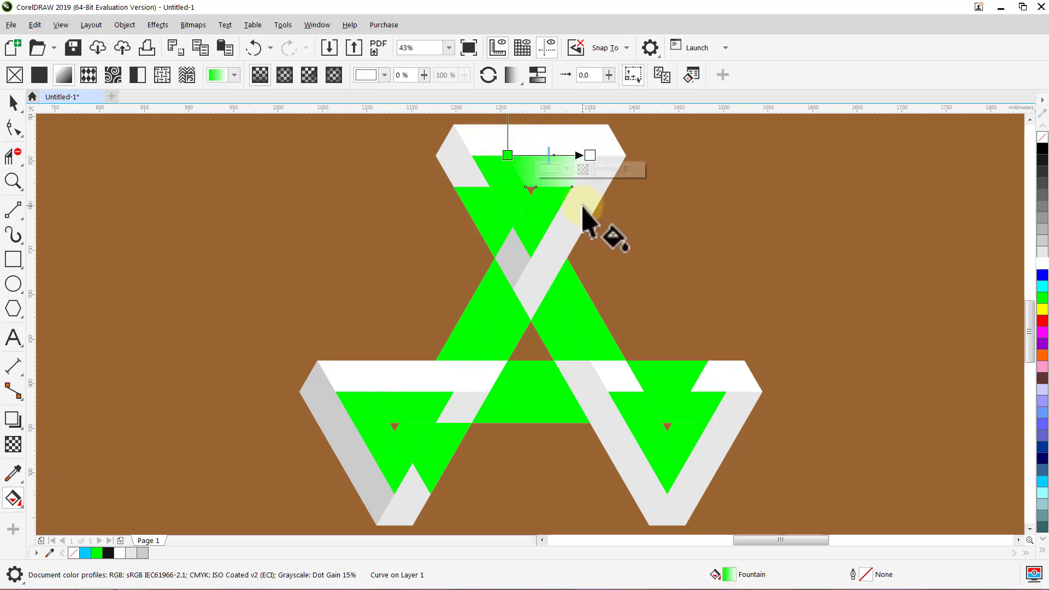
left_click(1044, 152)
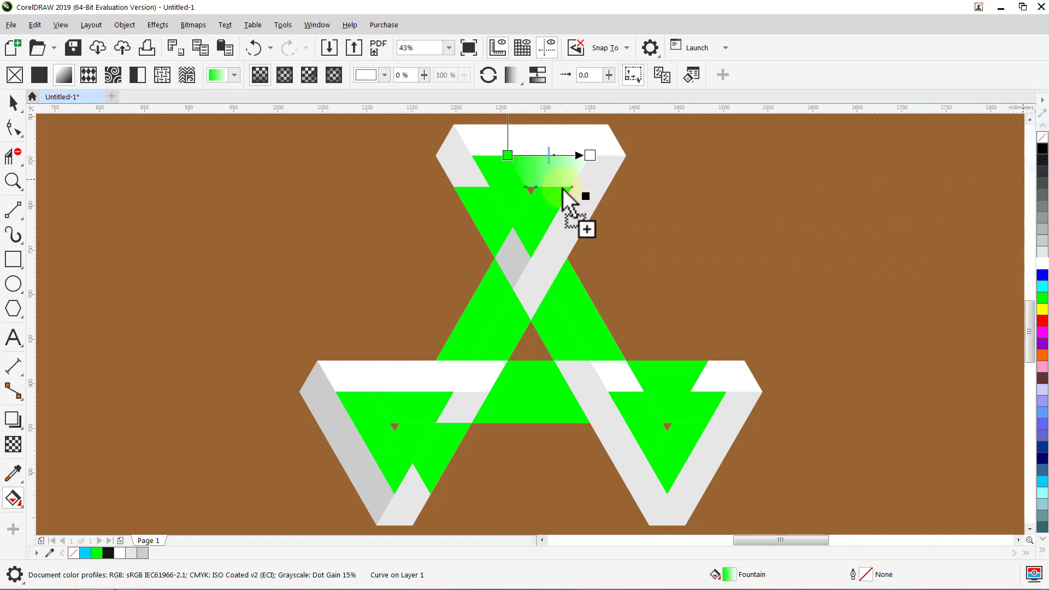
left_click_drag(563, 189, 509, 157)
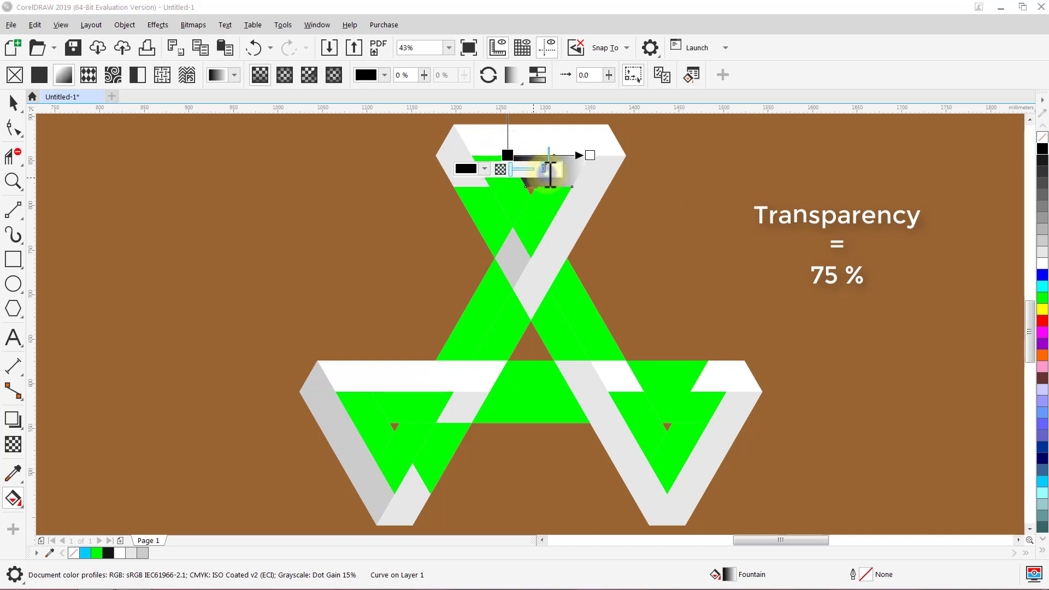
type("75")
key("Return")
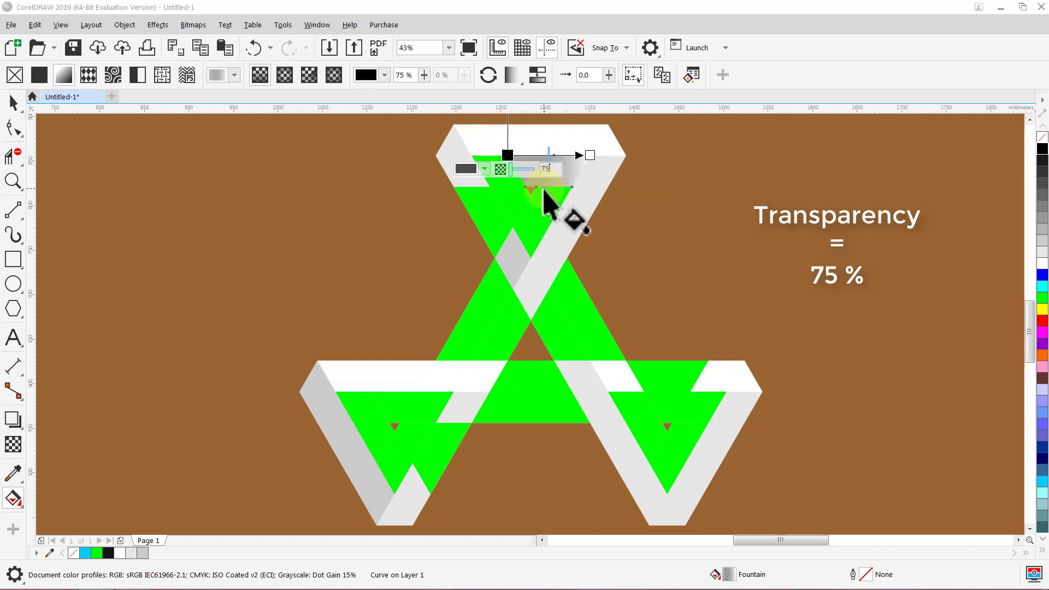
Colour the trapezoid gradient's end node with the light gray sampled from the adjacent band and set its transparency to 100%.
left_click(592, 157)
left_click(568, 169)
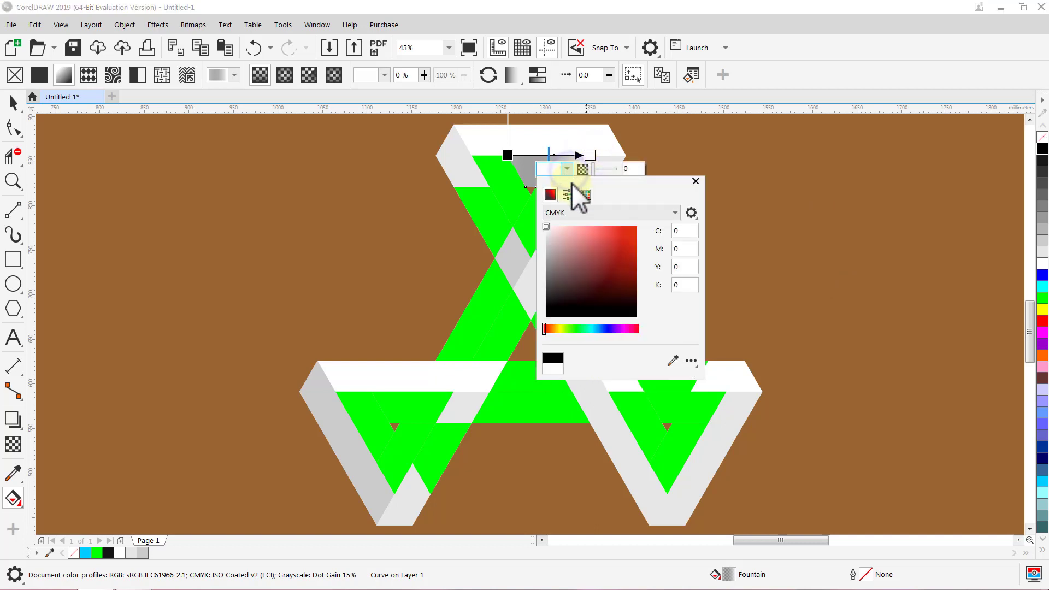
left_click(673, 361)
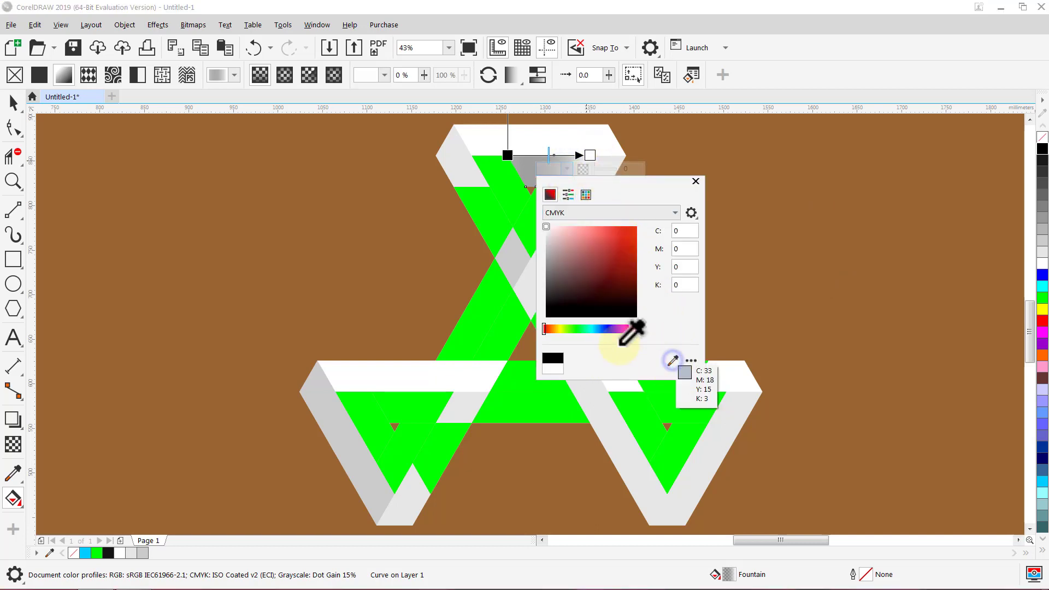
left_click(532, 292)
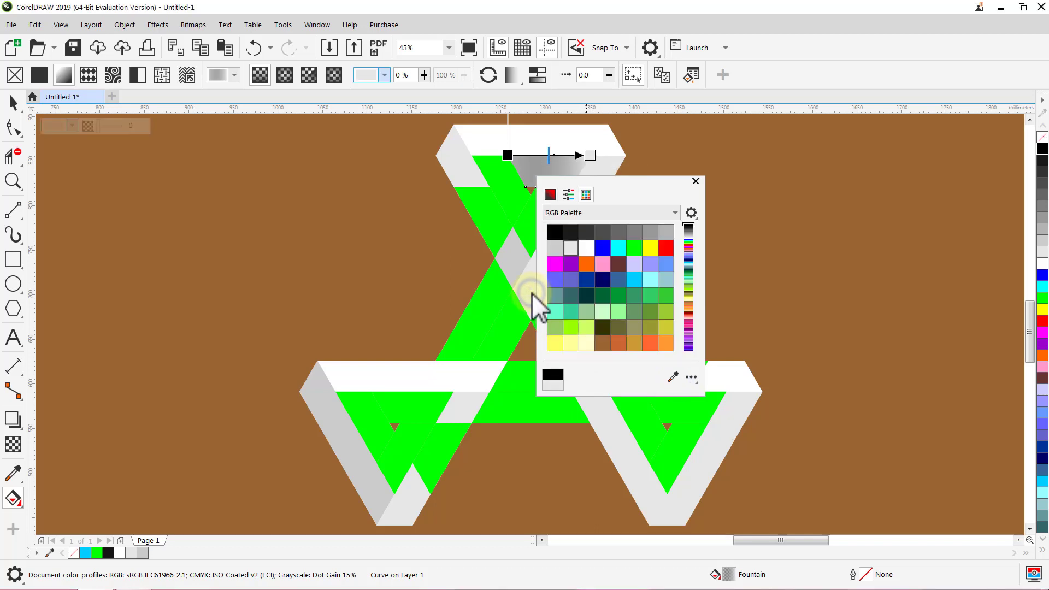
left_click(696, 182)
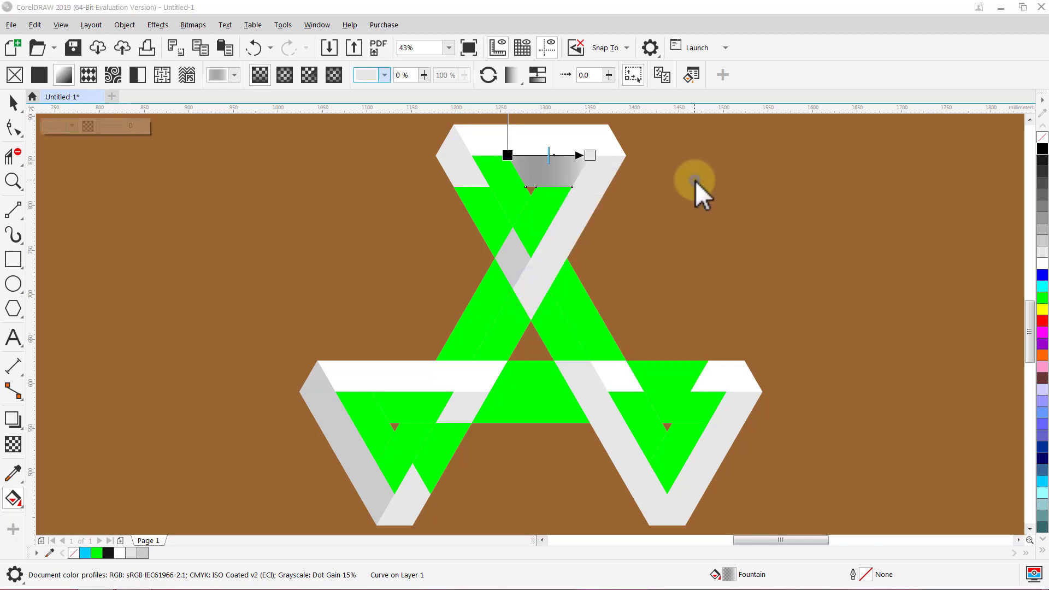
left_click(591, 157)
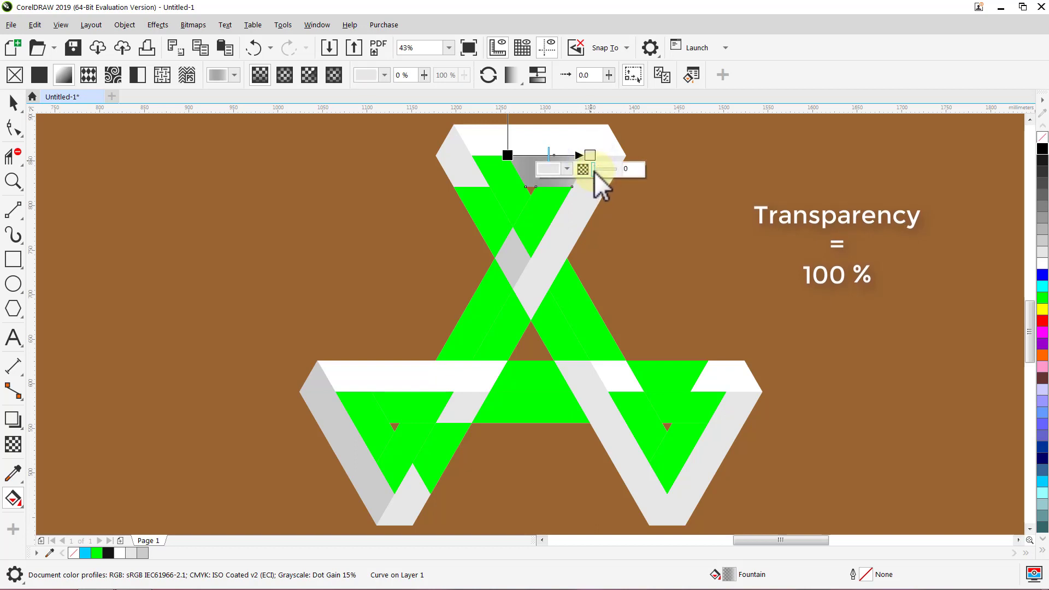
left_click_drag(595, 173, 626, 174)
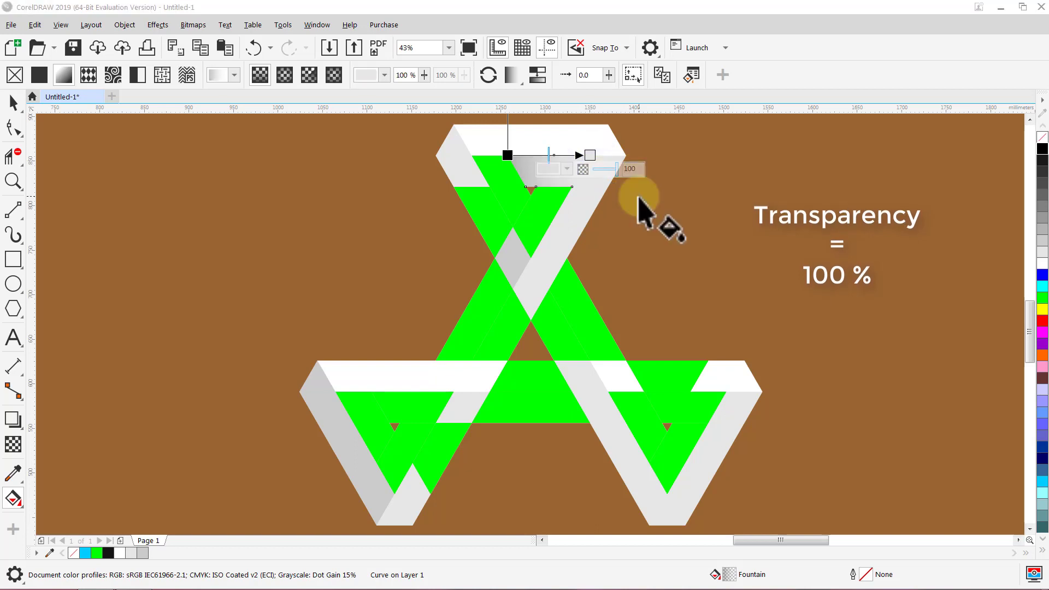
Copy the trapezoid's gradient fill to the adjoining slanted green piece and redirect it from the piece's lower tip to its upper-left corner.
left_click(508, 192)
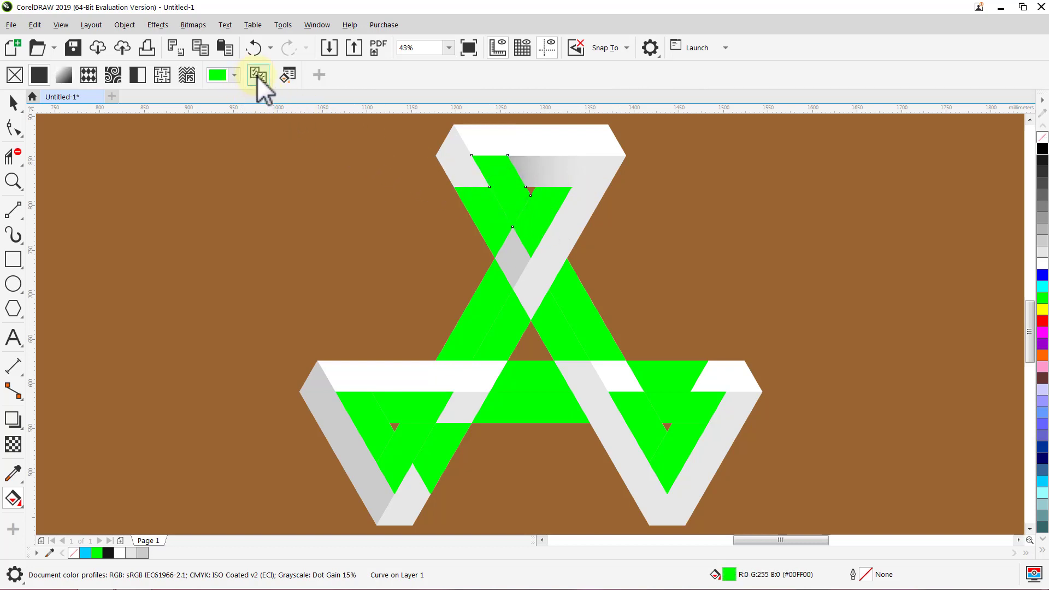
left_click(257, 76)
left_click(523, 182)
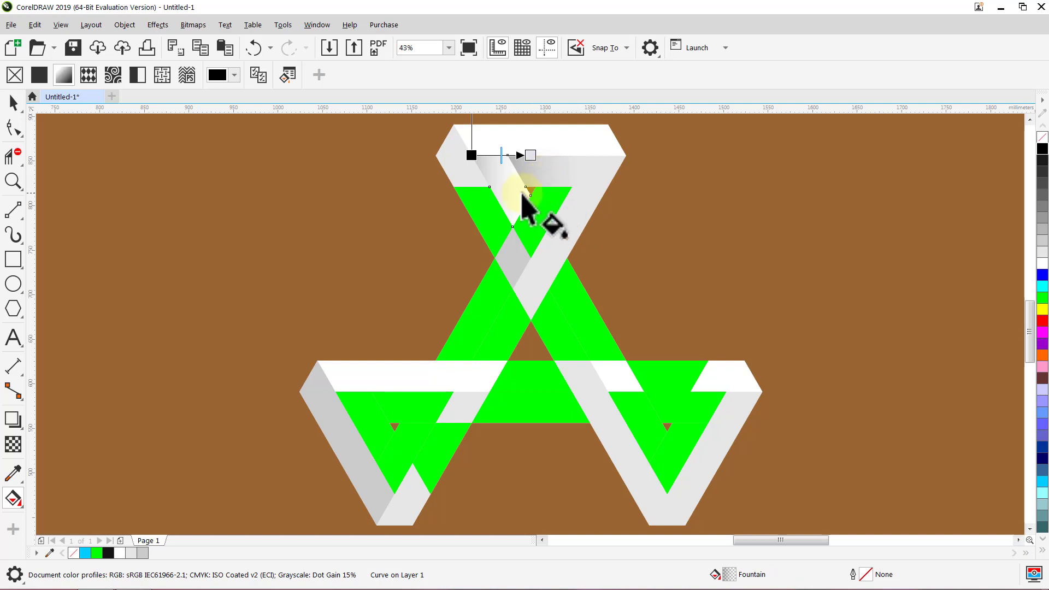
left_click(506, 210)
left_click_drag(513, 227, 472, 156)
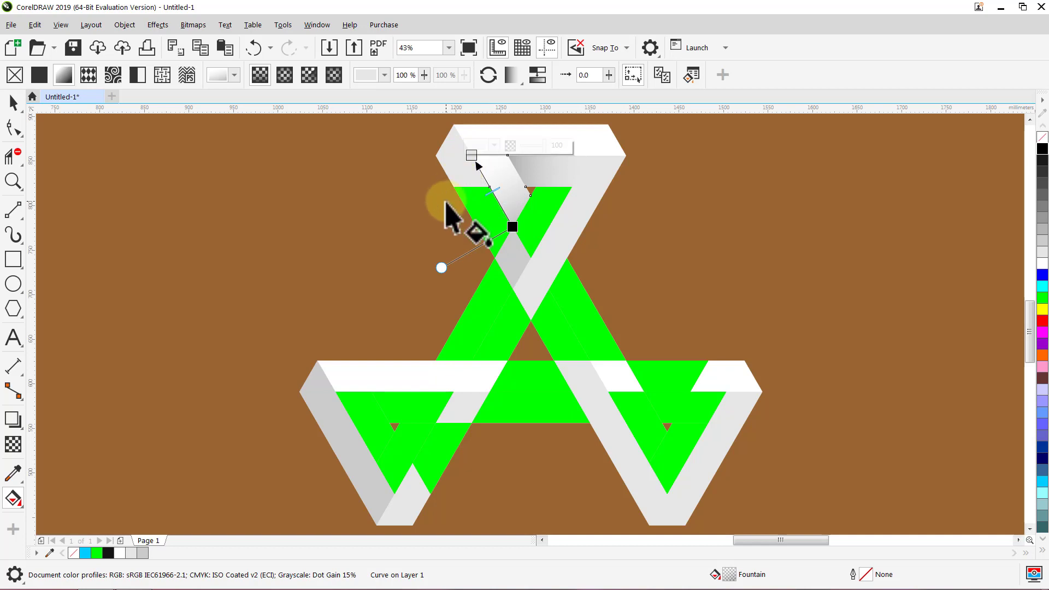
Change the end node colour of the slanted piece's gradient to white.
left_click(473, 157)
left_click(495, 145)
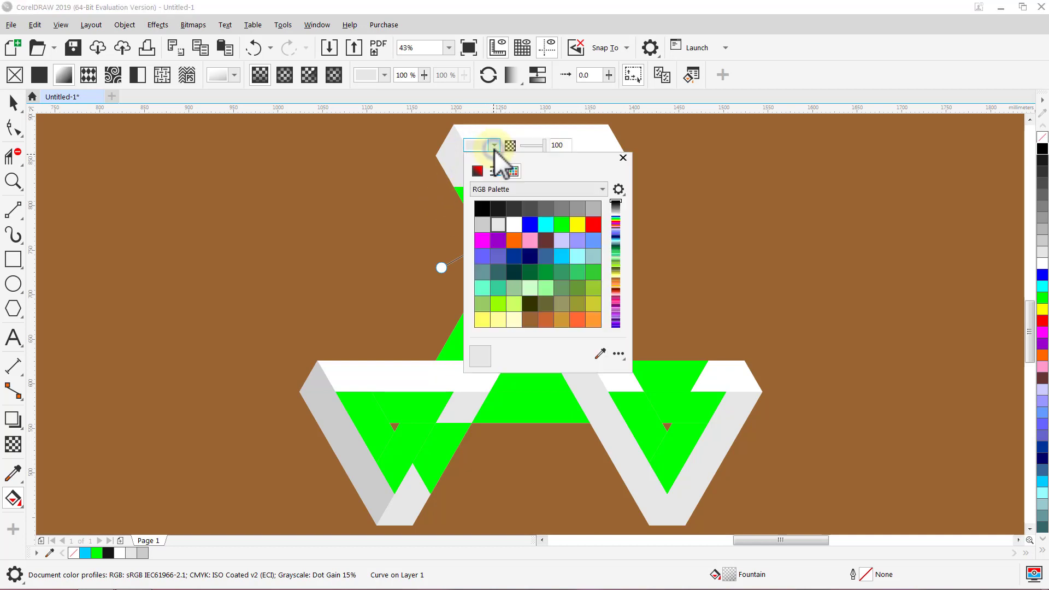
left_click(515, 225)
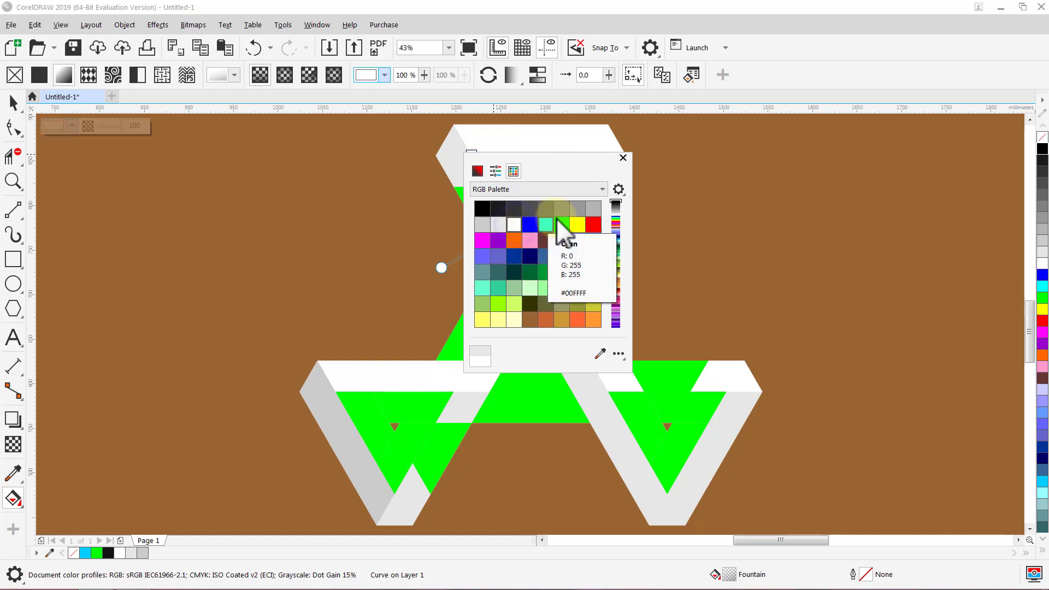
left_click(623, 158)
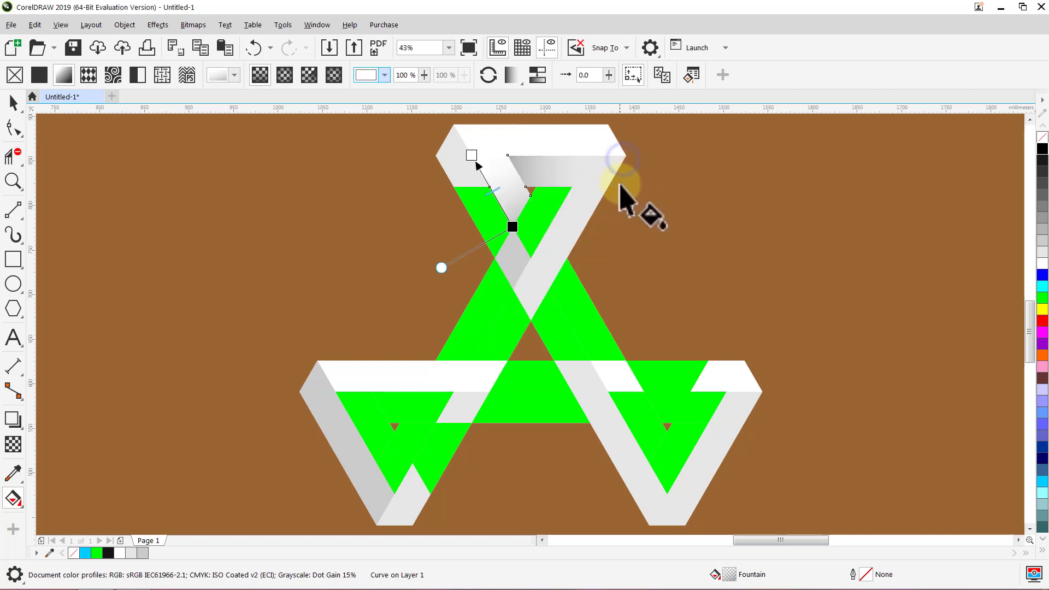
key("ctrl+z")
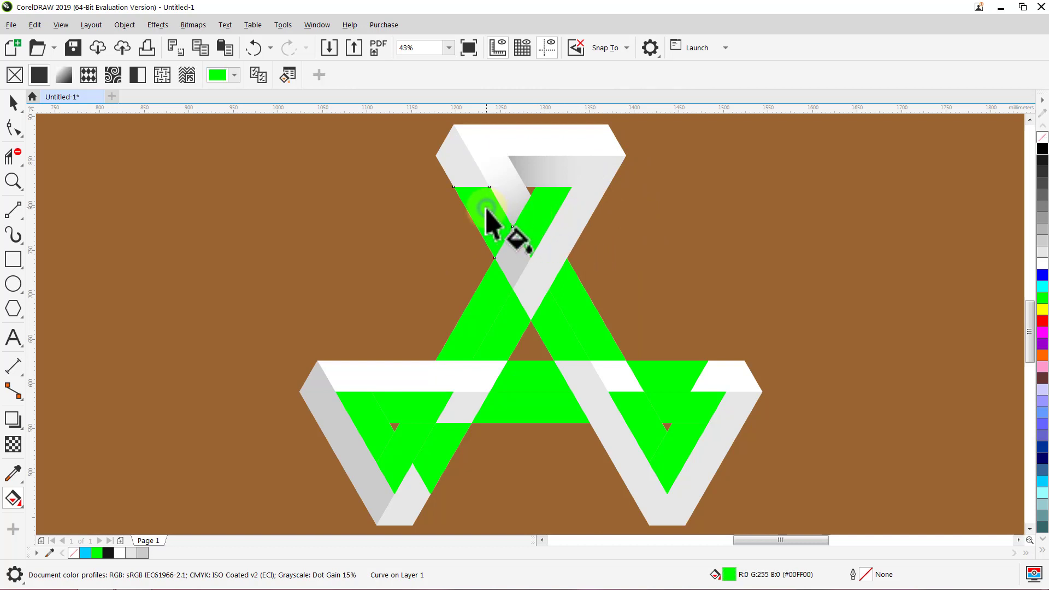
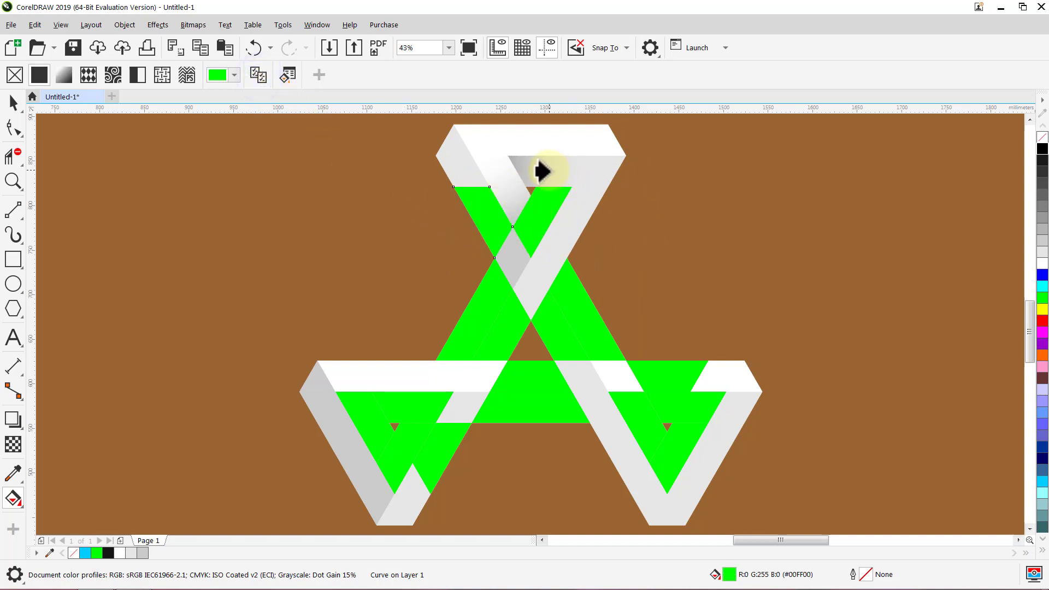
Copy the topmost trapezoid's gradient to the outer green strip on its left and redirect it from the strip's lower tip to its upper-left corner.
left_click(524, 169)
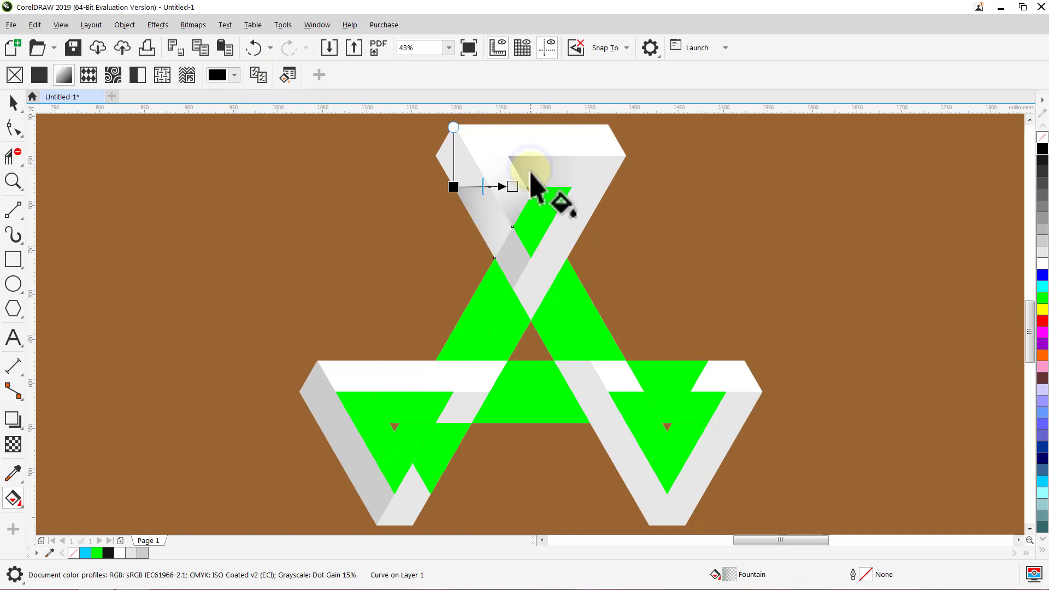
left_click(495, 255)
left_click_drag(494, 257, 454, 187)
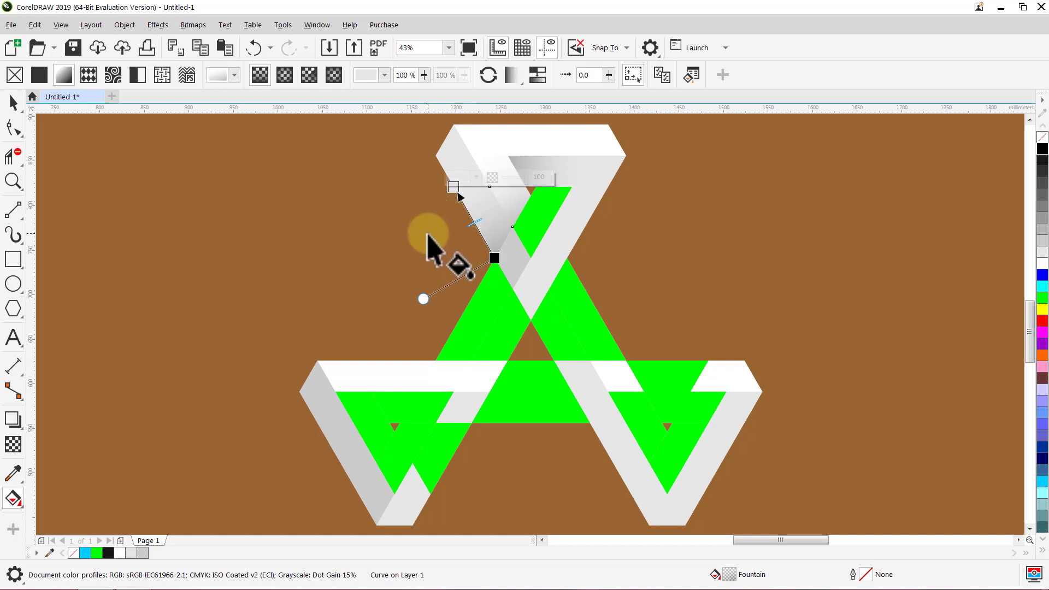
Copy the outer left strip's gradient to the green piece under the top trapezoid and redirect it from its upper-right corner to its lower tip.
left_click(545, 211)
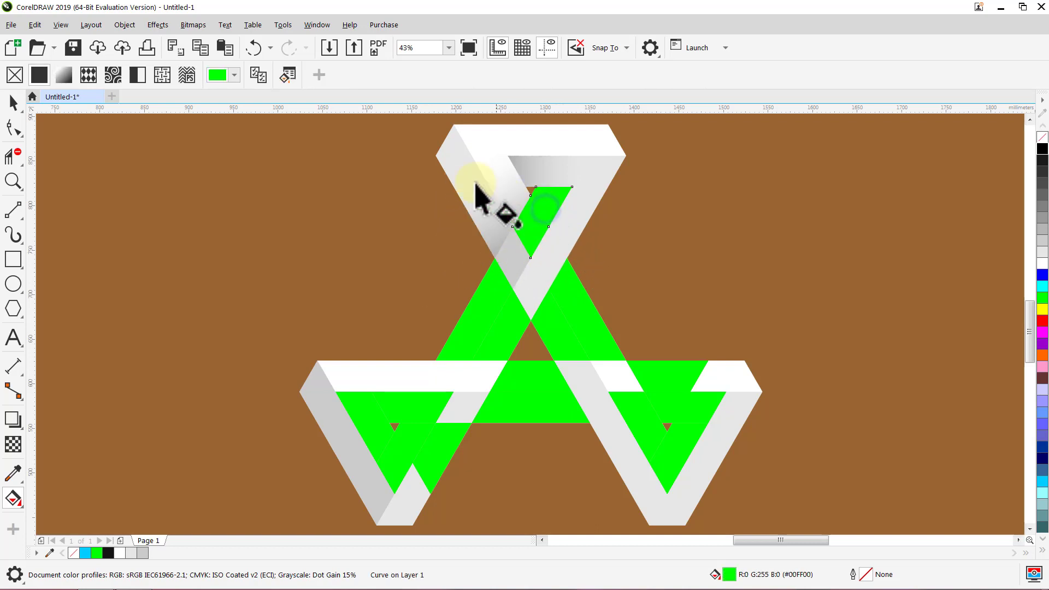
left_click(259, 75)
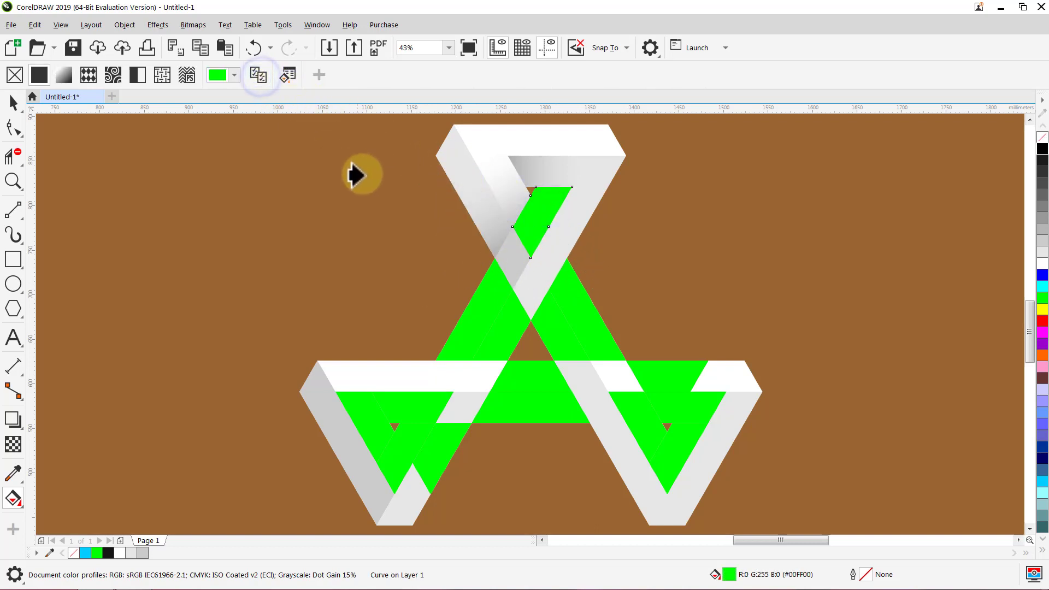
left_click(475, 204)
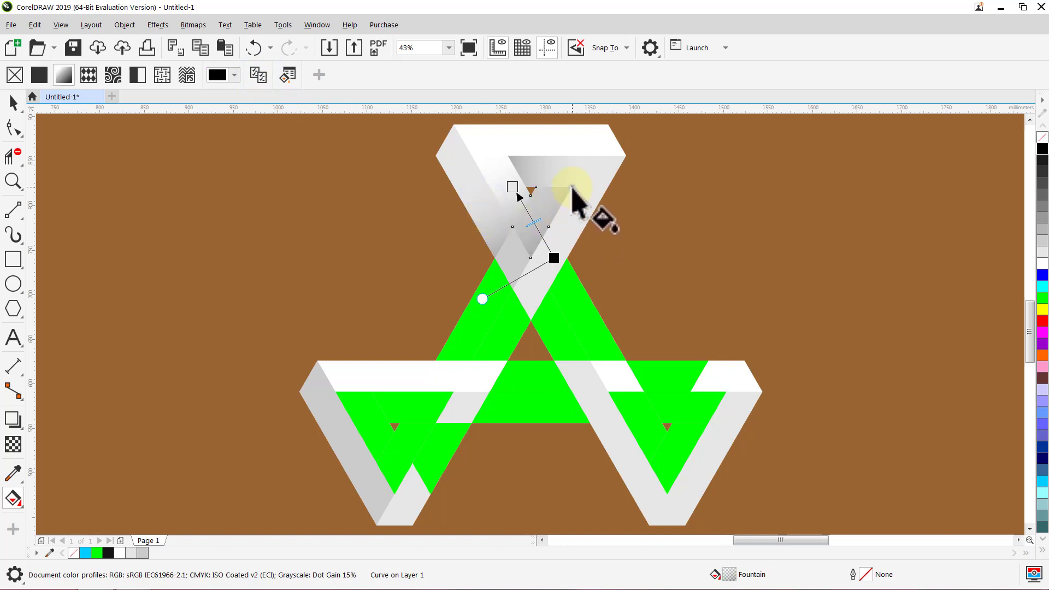
left_click_drag(571, 188, 534, 252)
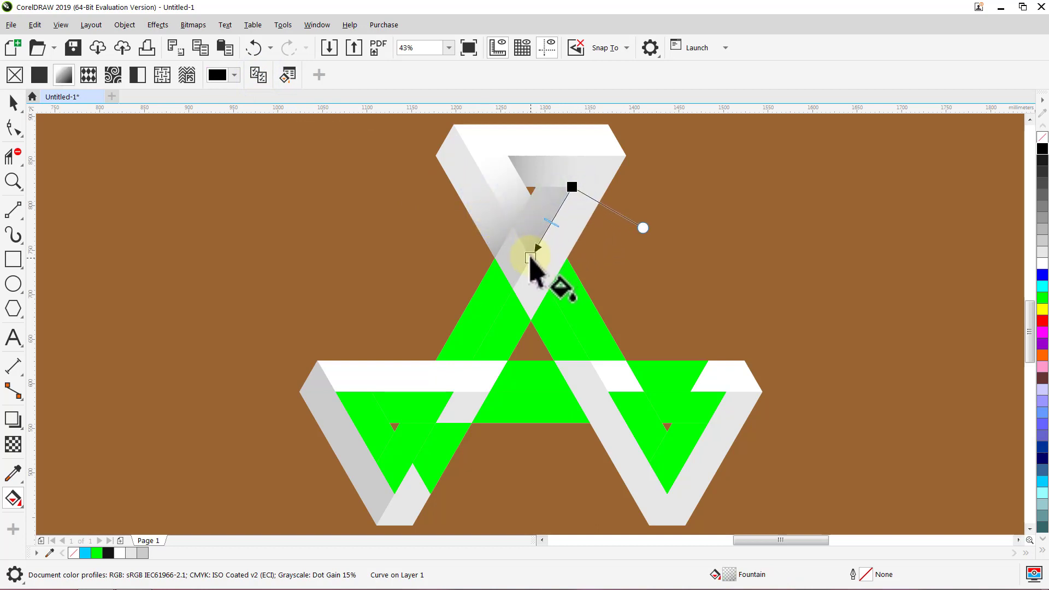
Change the end node colour of that piece's gradient to the slightly darker light gray of the adjoining diagonal band.
left_click(530, 257)
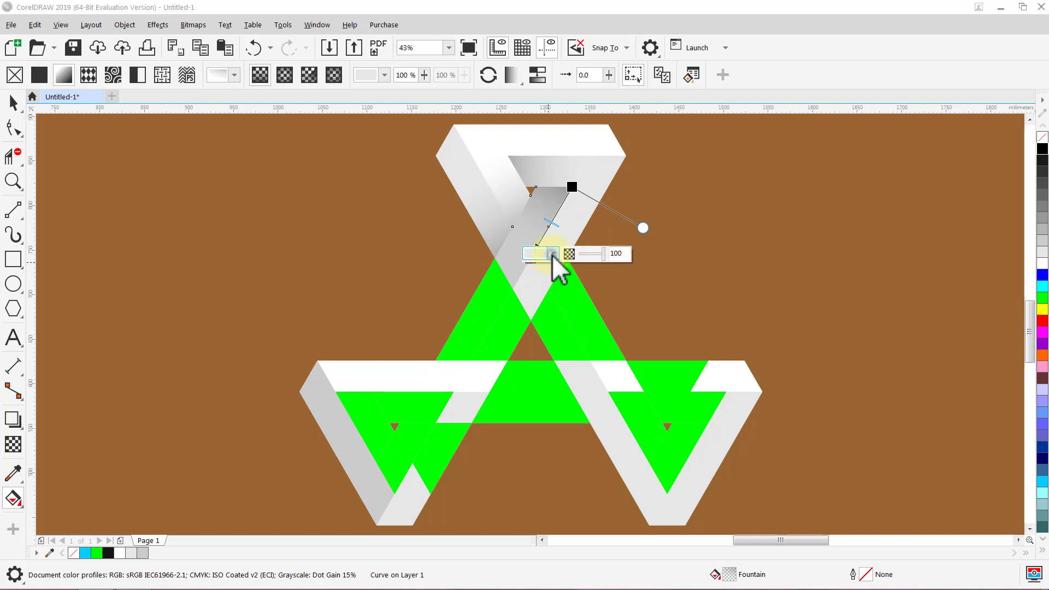
left_click(553, 254)
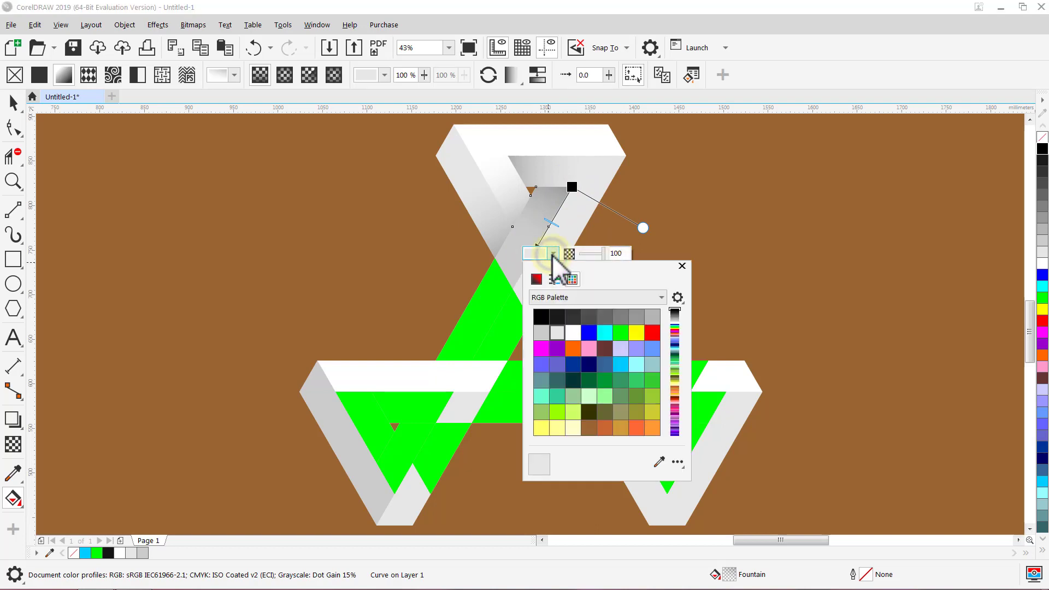
left_click(542, 333)
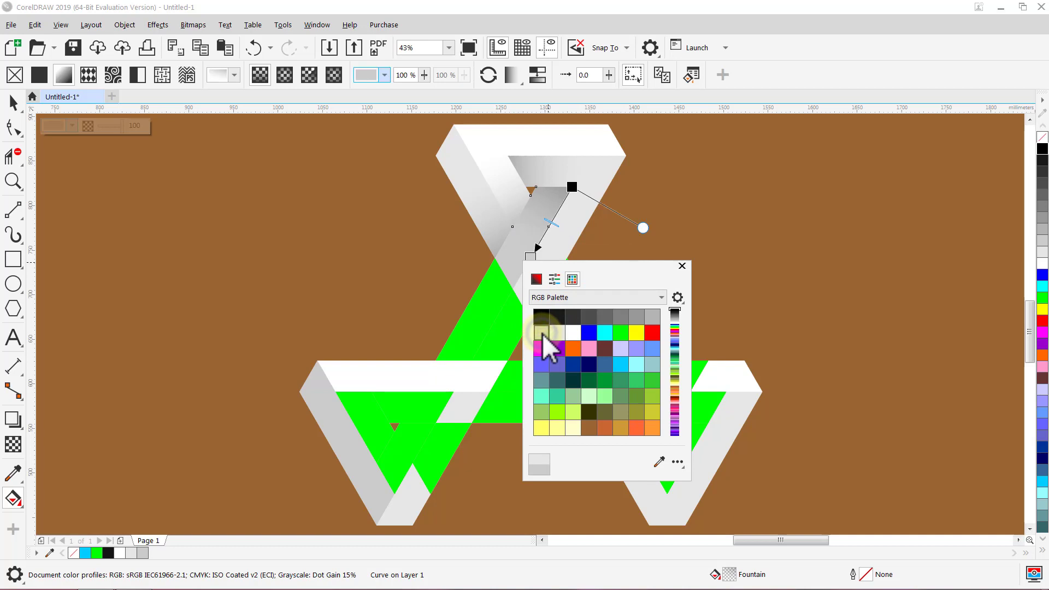
left_click(682, 267)
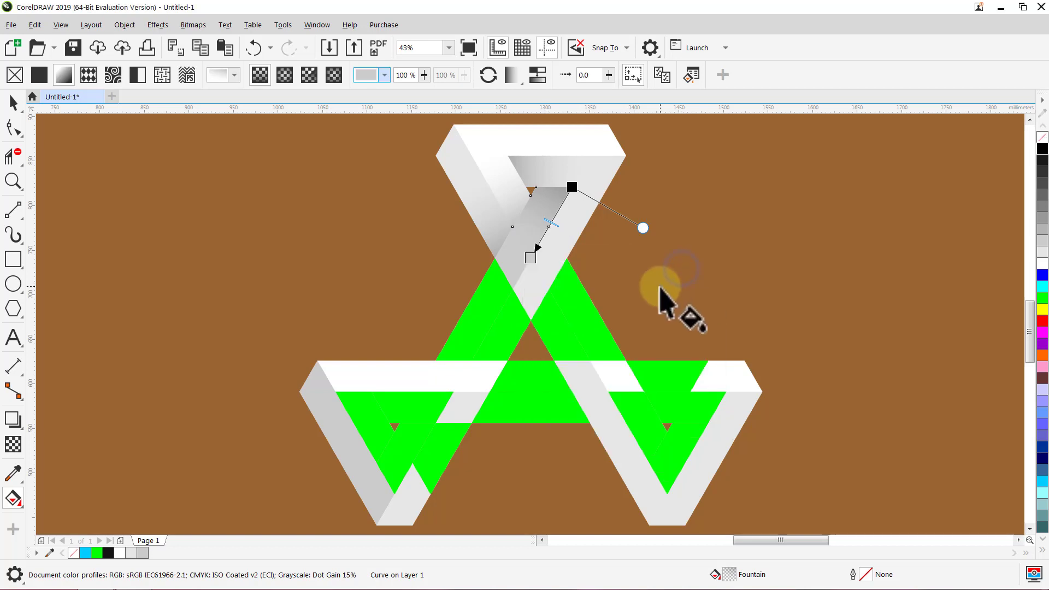
Copy the darker gray-ended gradient to the outer green strip of the central triangle's left arm, running from its lower-left corner to about mid-length.
left_click(486, 303)
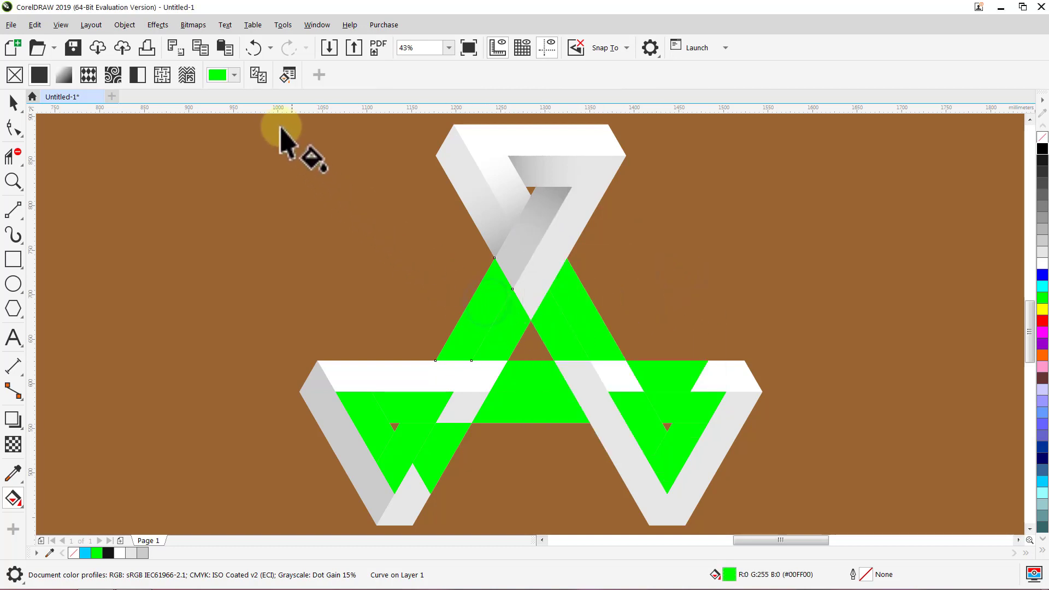
left_click(262, 78)
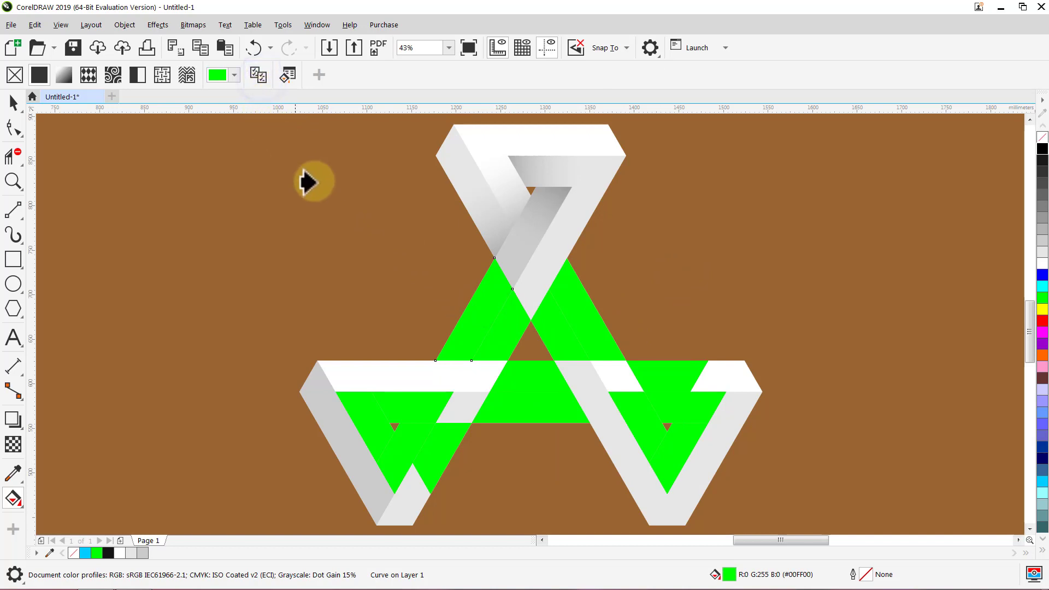
left_click(535, 203)
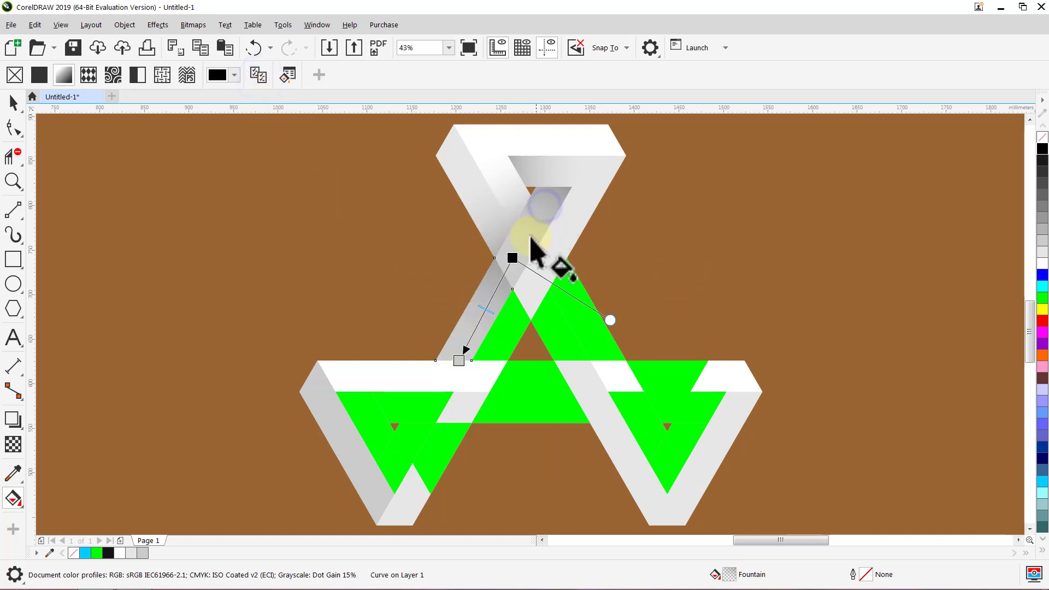
left_click_drag(437, 360, 463, 313)
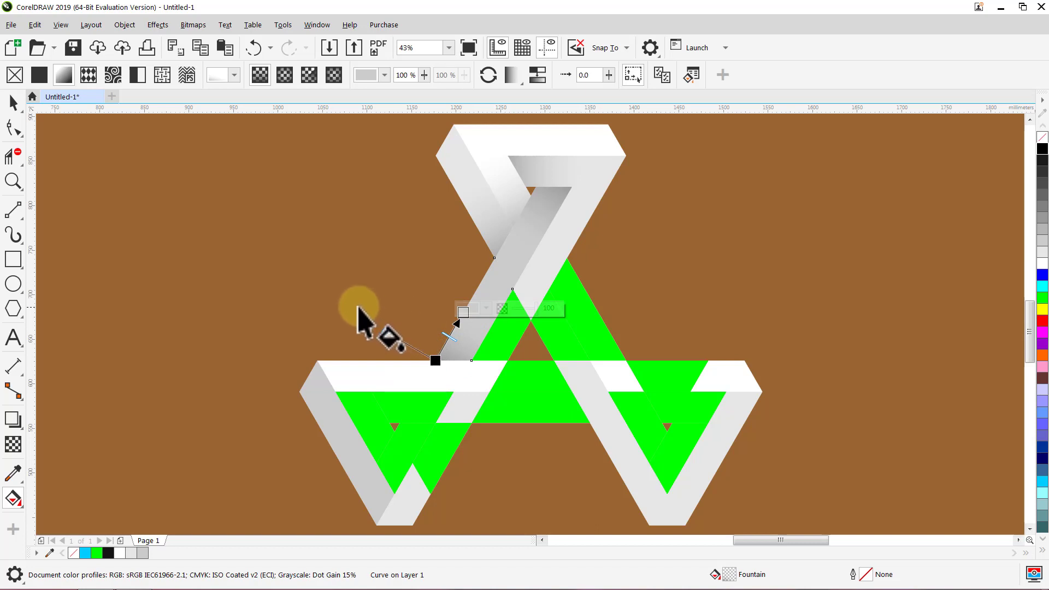
Copy the topmost trapezoid's gradient to the left arm's inner green strip and redirect it from the lower-left corner to the upper tip.
left_click(513, 339)
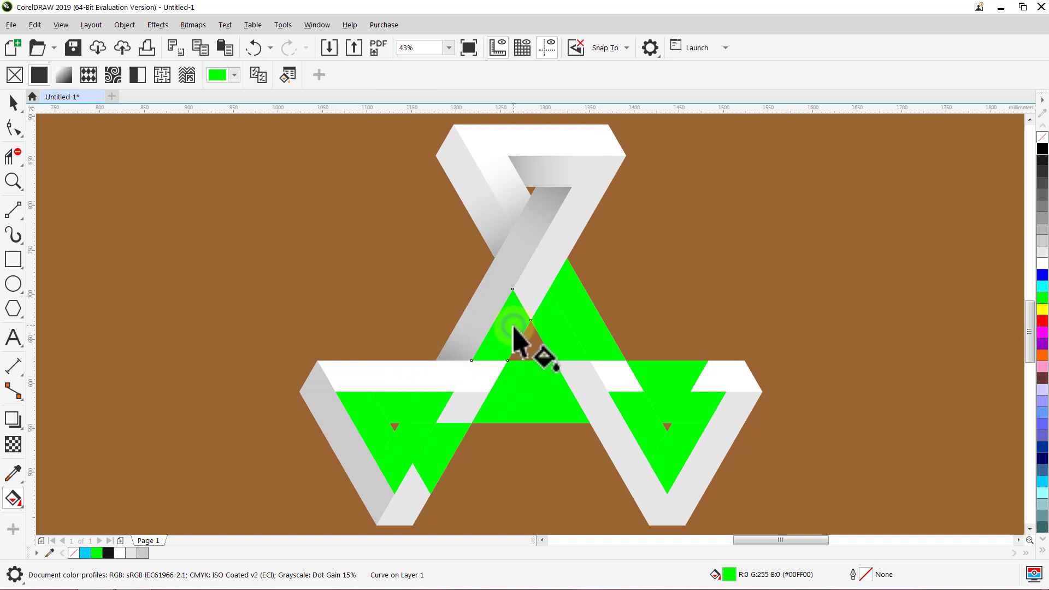
left_click(260, 75)
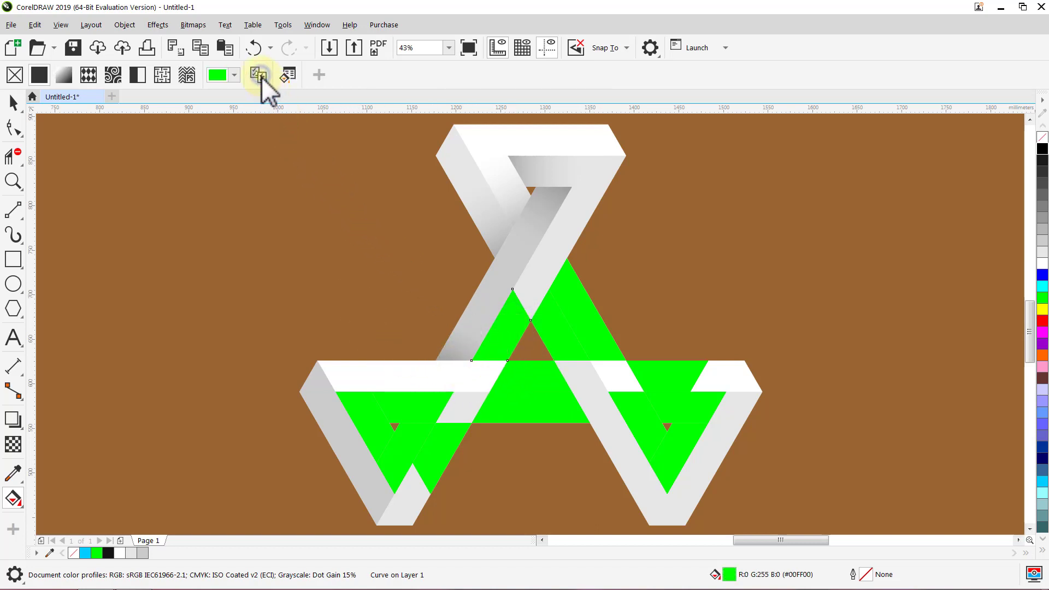
left_click(526, 172)
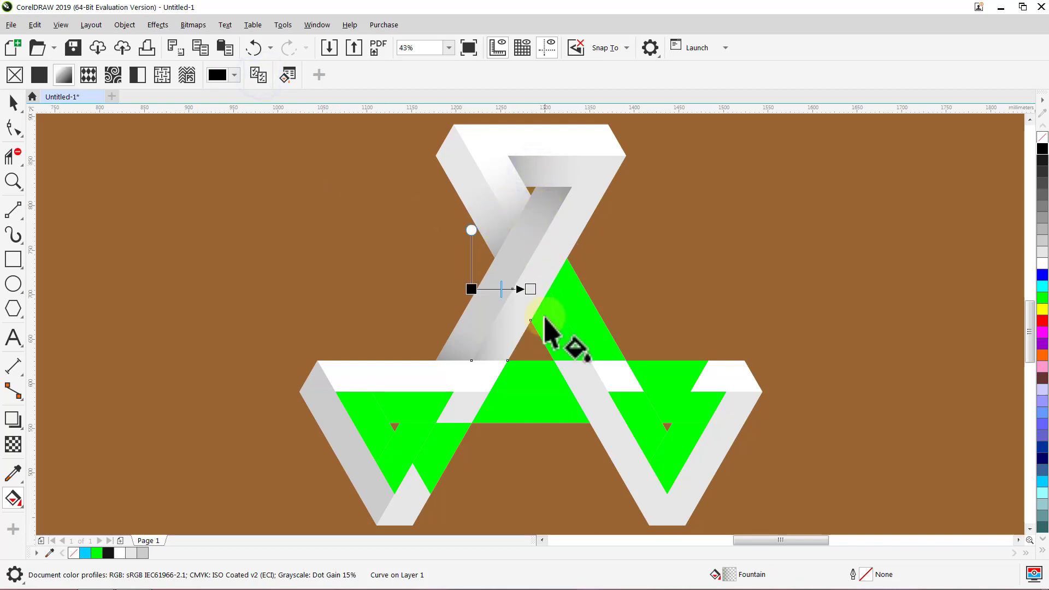
left_click_drag(471, 360, 506, 300)
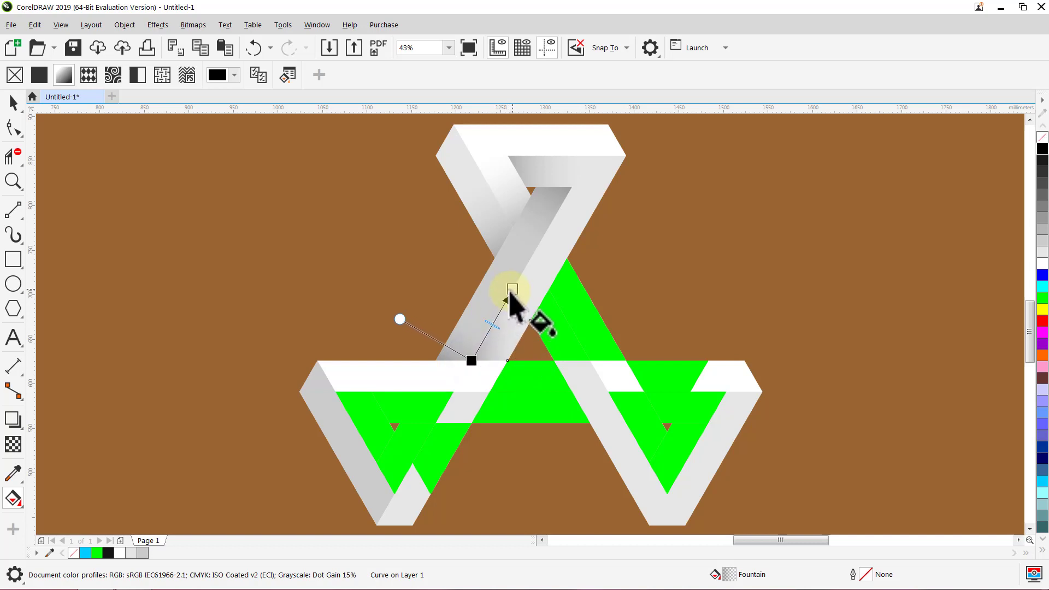
Copy the white-ended gradient to the right arm's outer green strip and redirect it from the upper tip to about mid-length.
left_click(580, 301)
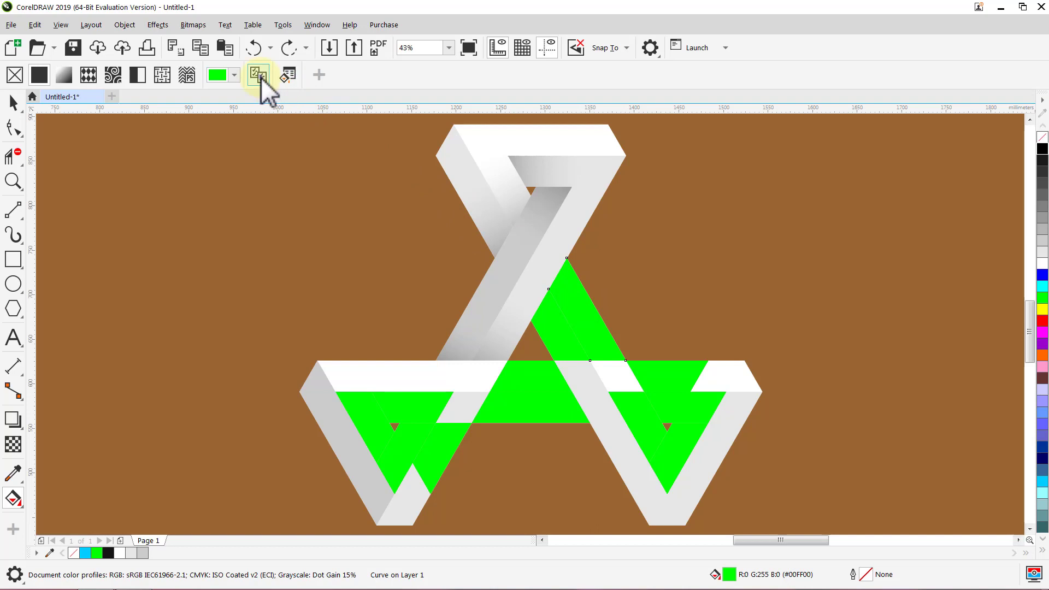
left_click(507, 195)
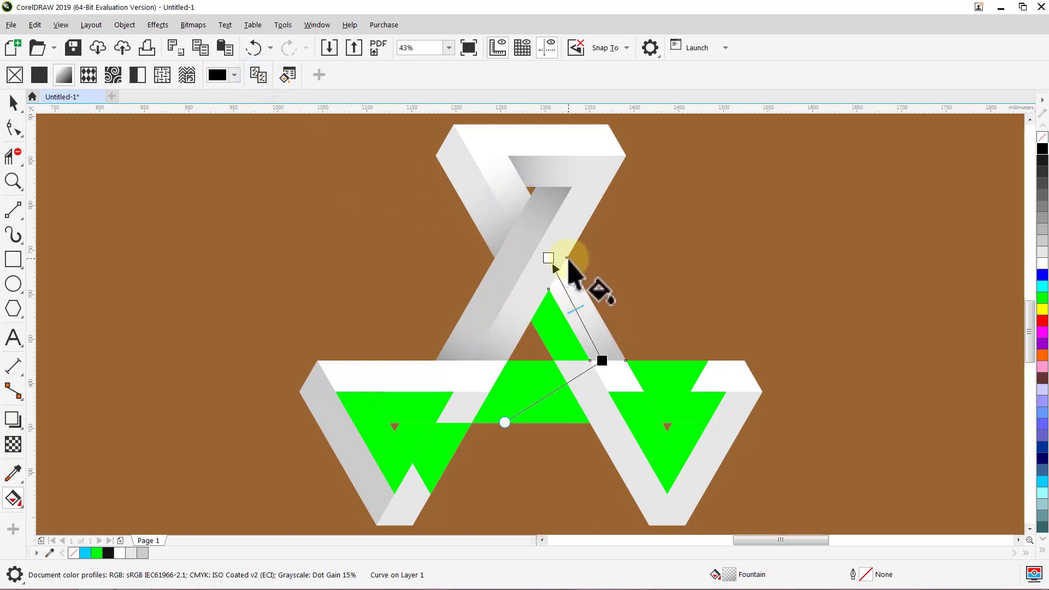
left_click_drag(568, 258, 599, 314)
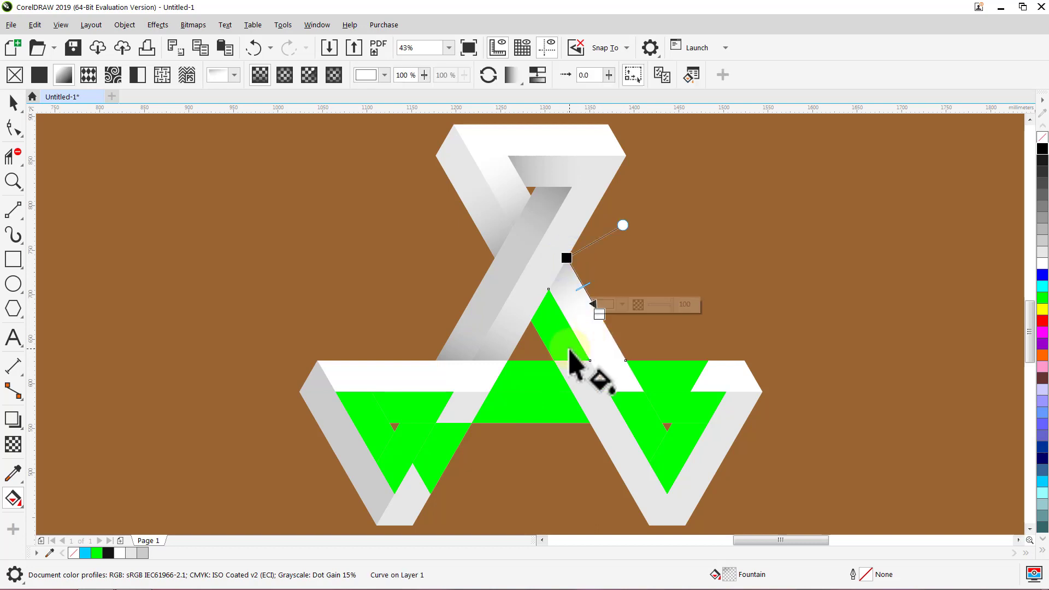
Copy the right arm's white-ended gradient to the green trapezoid on the lower-right horizontal band and redirect it from left to right along its upper edge.
left_click(669, 377)
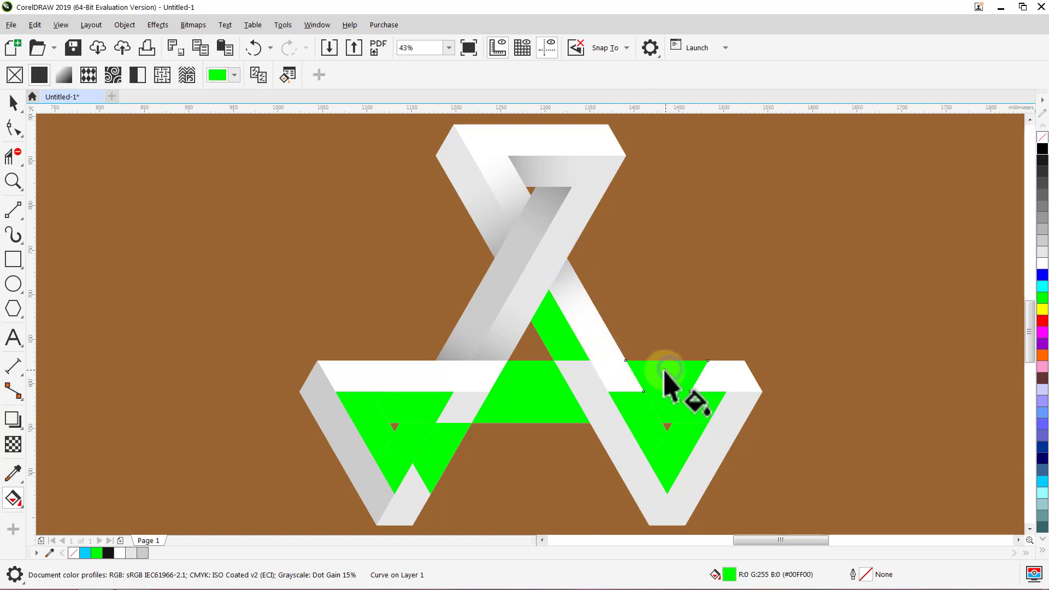
left_click(264, 82)
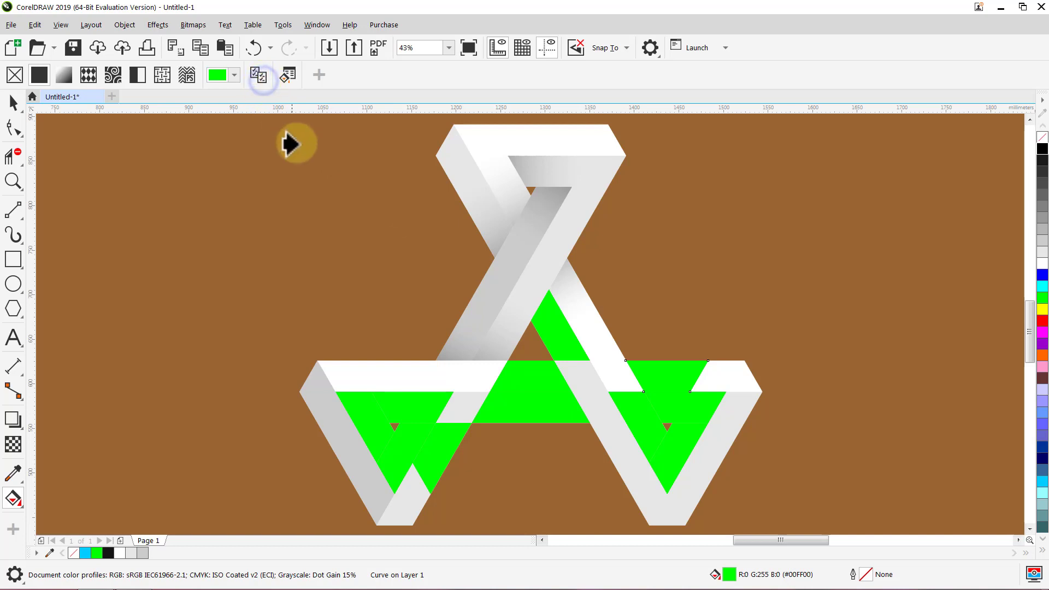
left_click(558, 284)
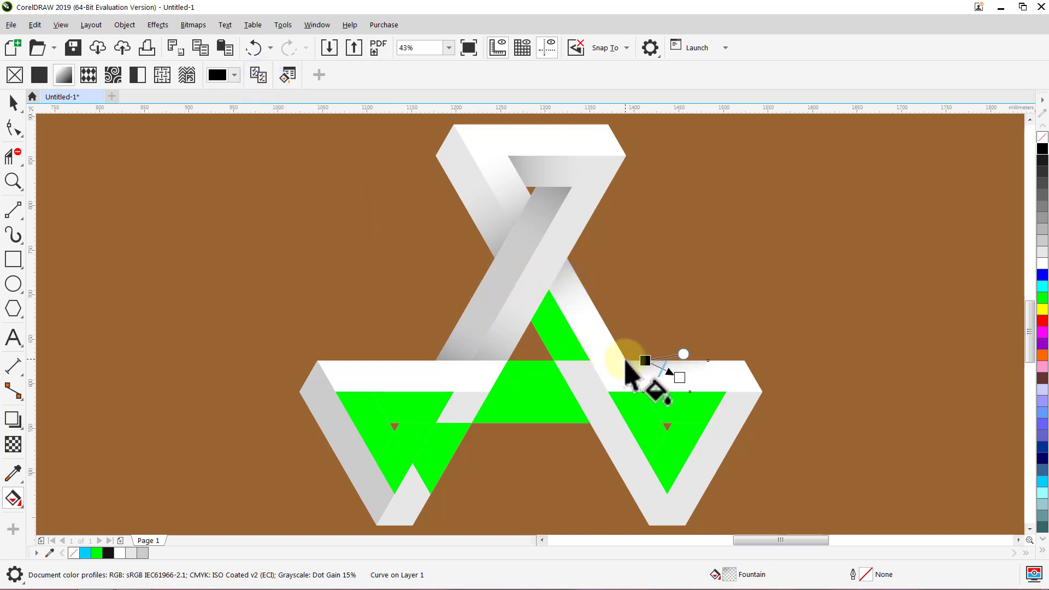
left_click_drag(626, 362, 708, 361)
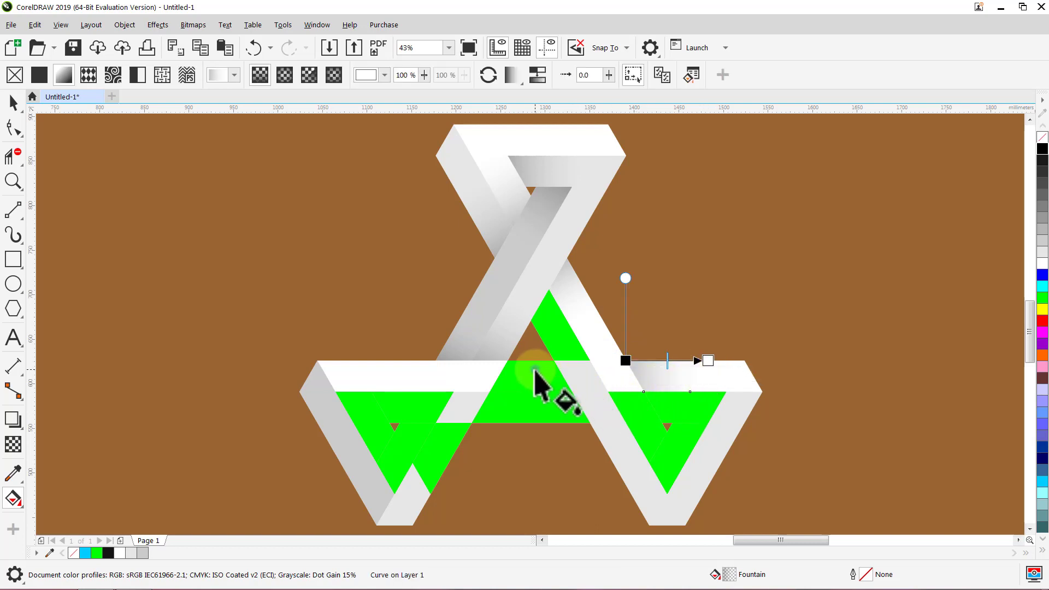
Copy the lower-right trapezoid's gradient to the upper green trapezoid of the central horizontal band and redirect it from right to left.
left_click(535, 372)
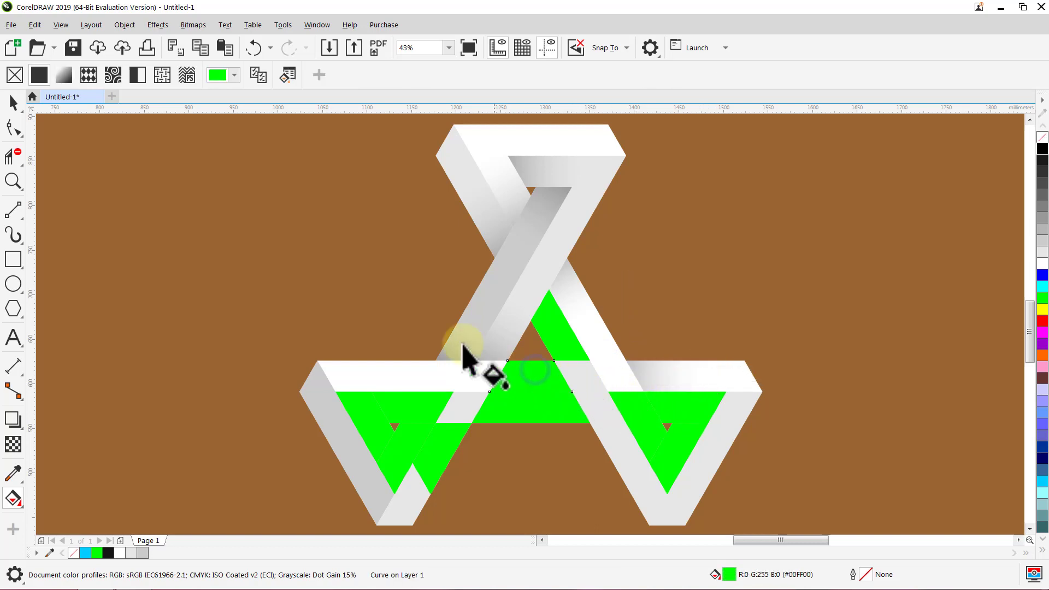
left_click(258, 75)
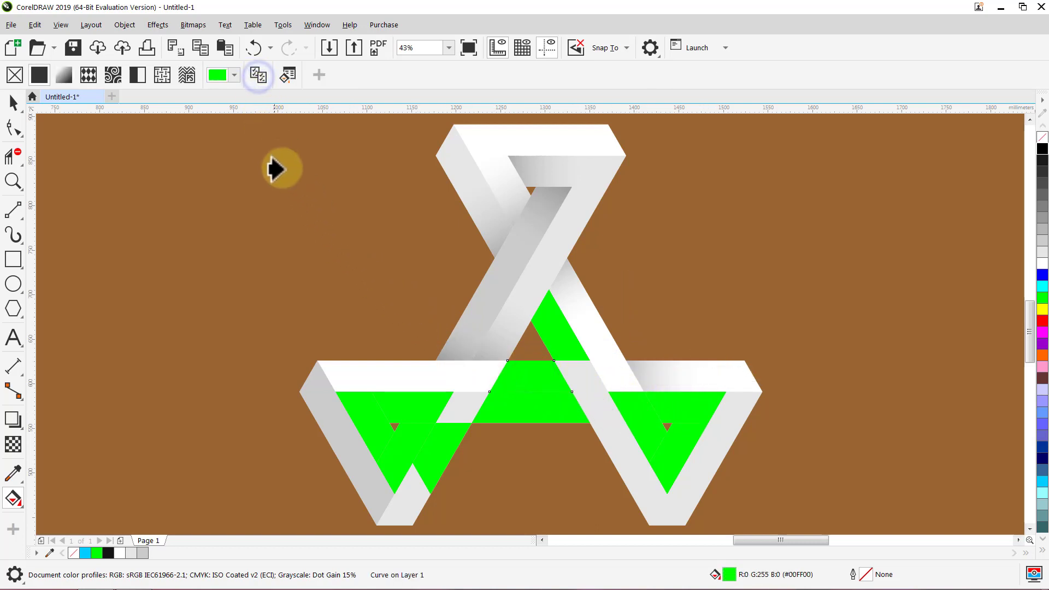
left_click(646, 374)
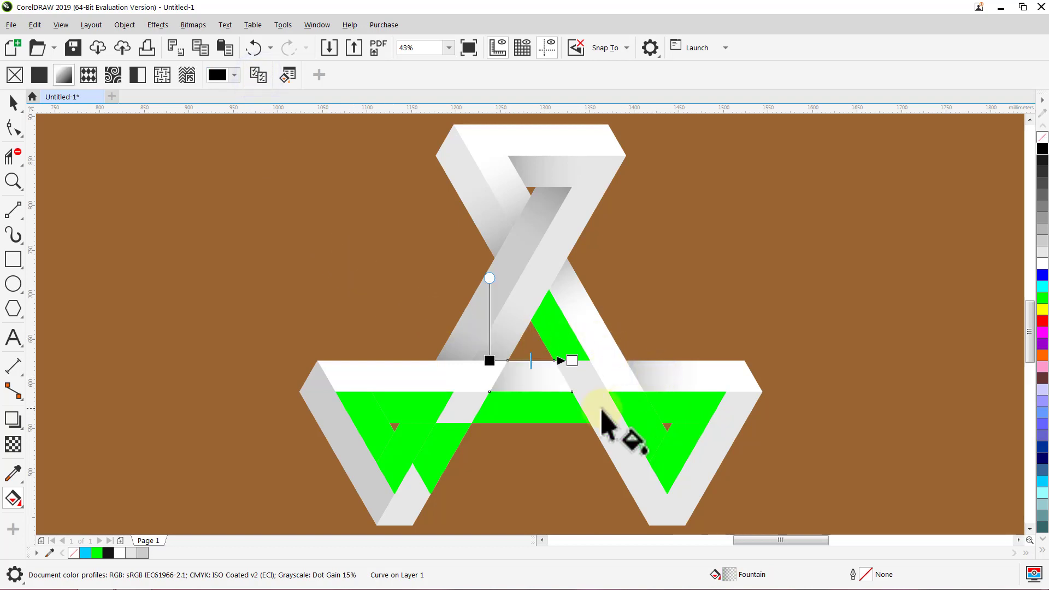
left_click_drag(571, 392, 490, 392)
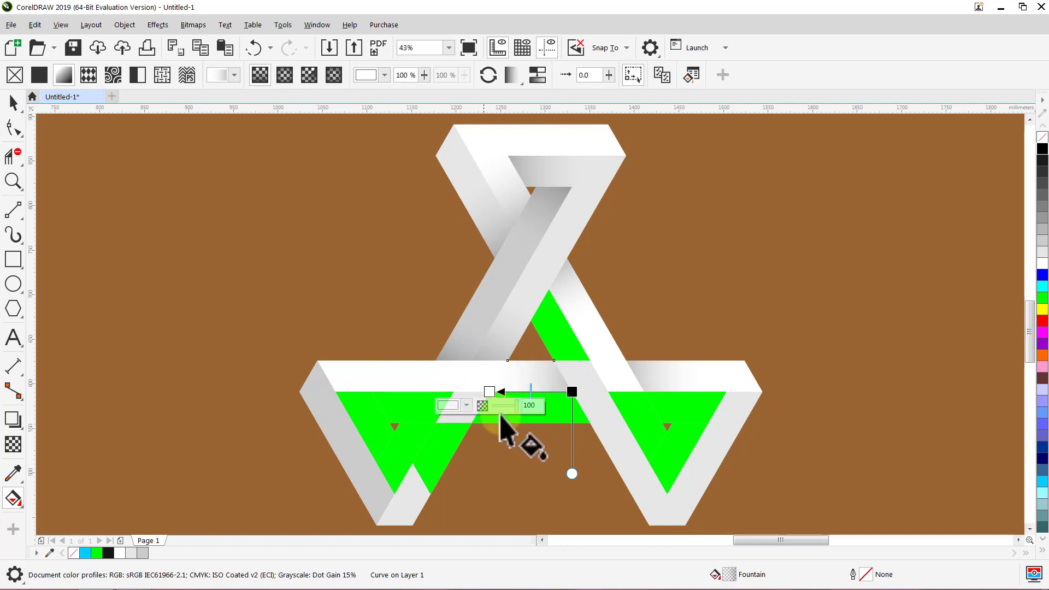
Copy the upper-left outer strip's gray-ended gradient to the right arm's inner green strip and redirect it from the upper tip to the lower-right corner.
left_click(558, 342)
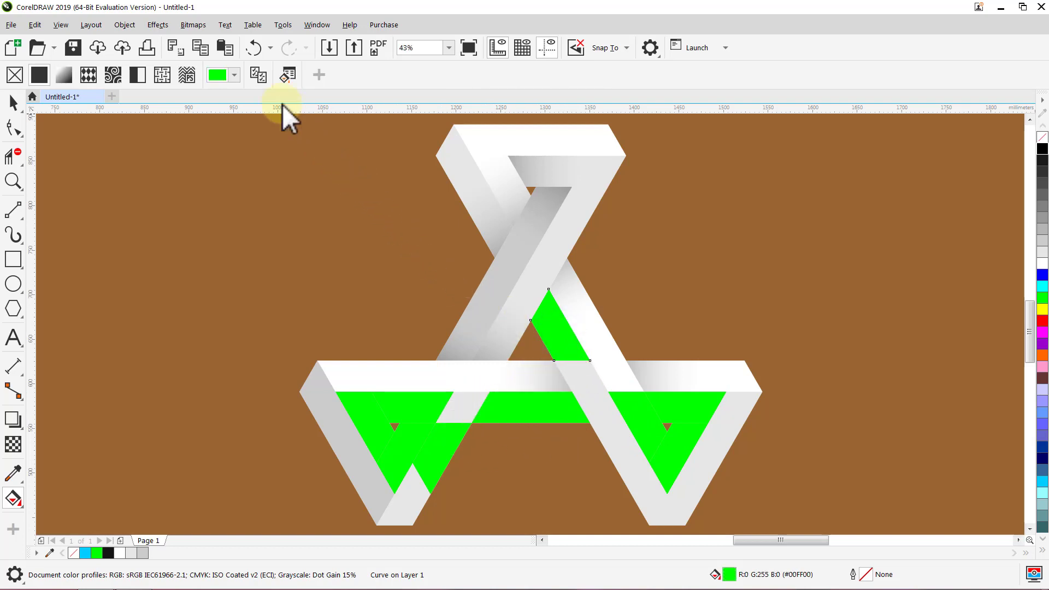
left_click(257, 74)
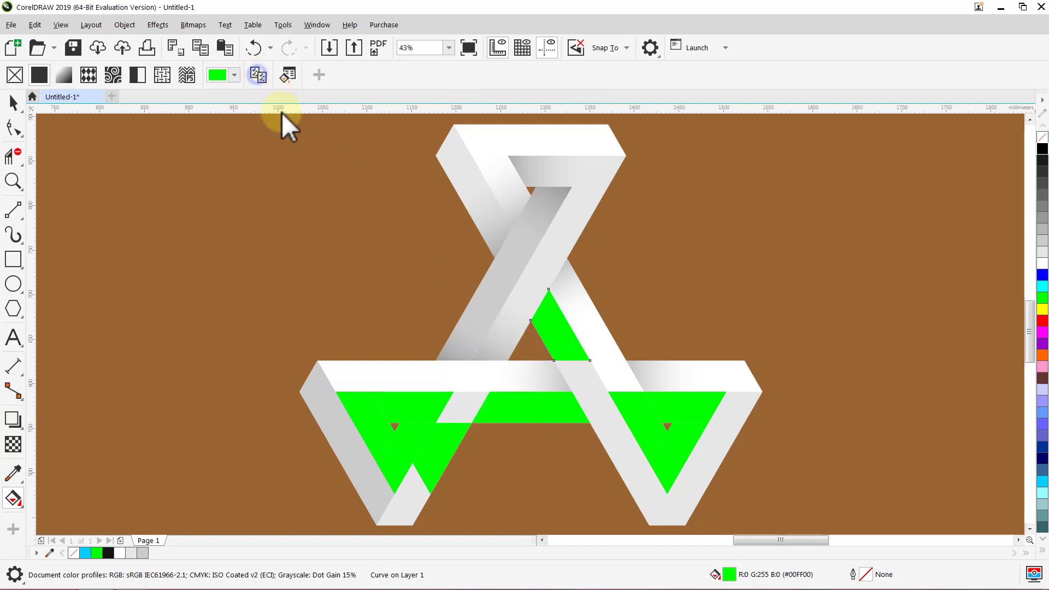
left_click(475, 208)
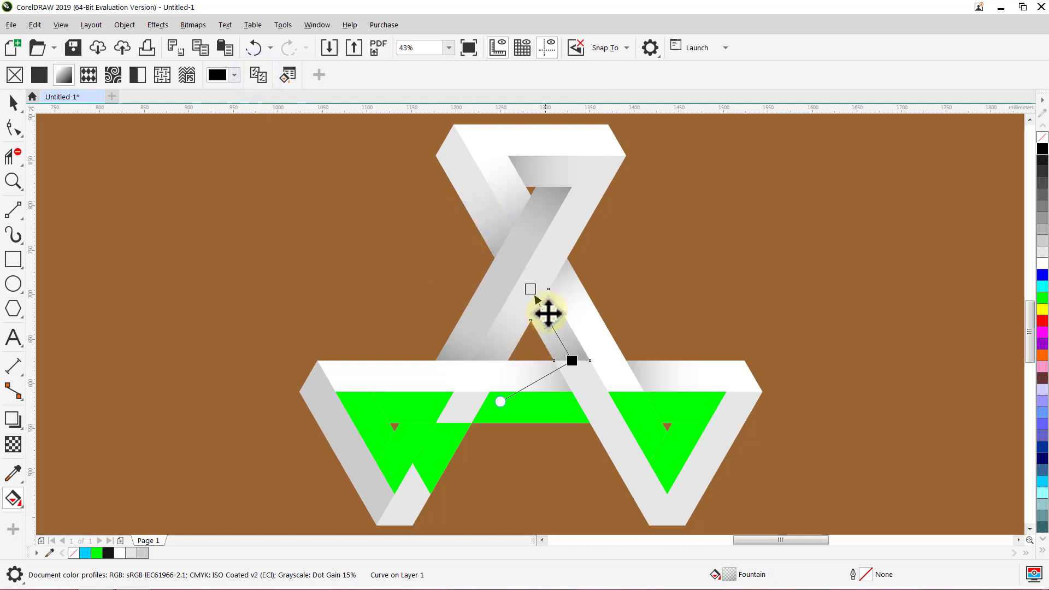
left_click_drag(548, 290, 588, 361)
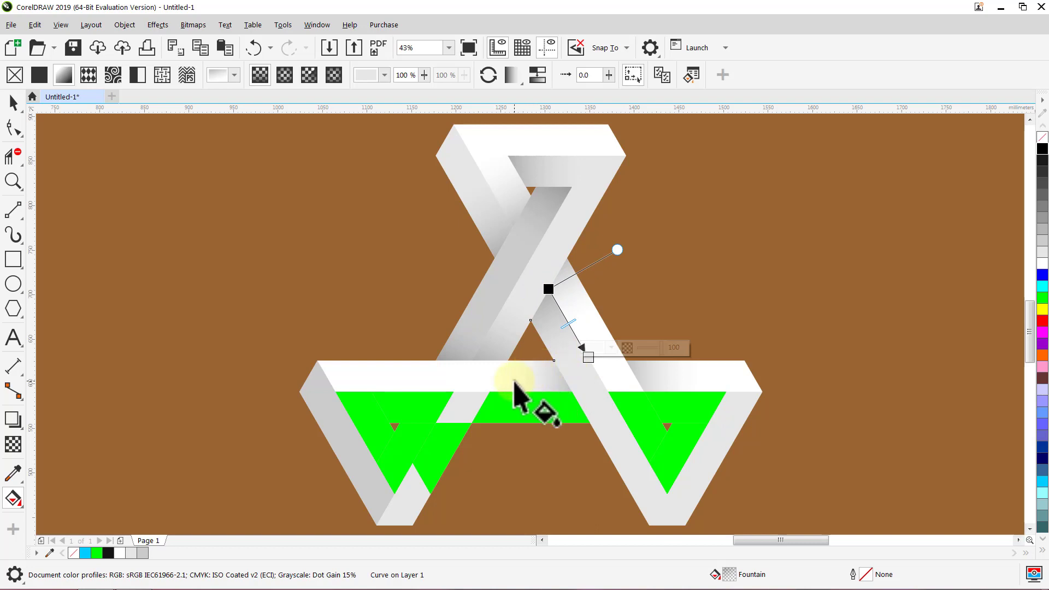
Copy the upper-left outer strip's gradient to the lower green section of the central horizontal band and redirect it leftward from its lower-right corner to mid-length.
left_click(528, 407)
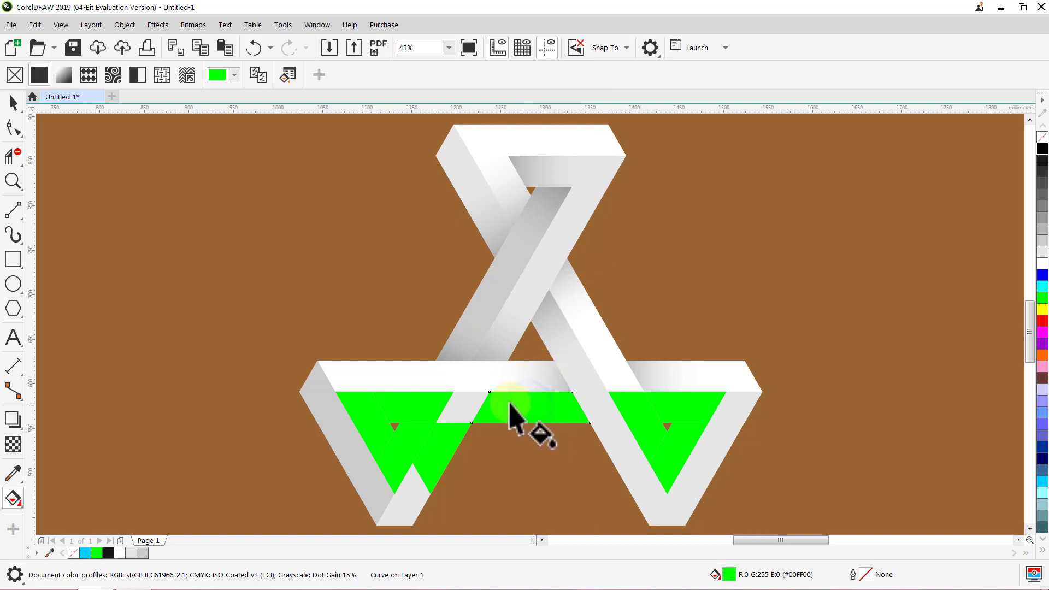
left_click(261, 75)
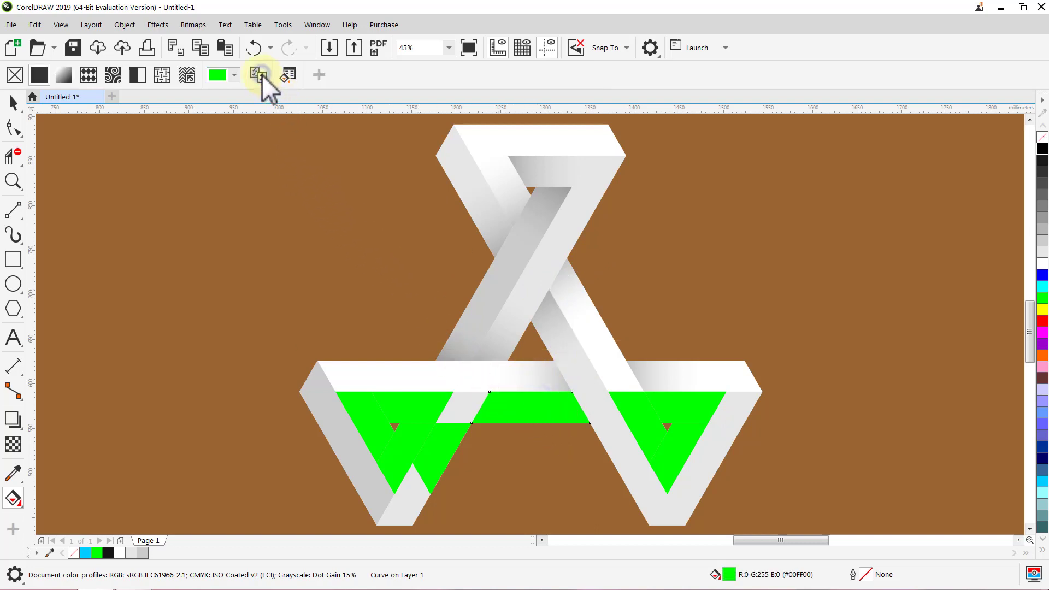
left_click(481, 221)
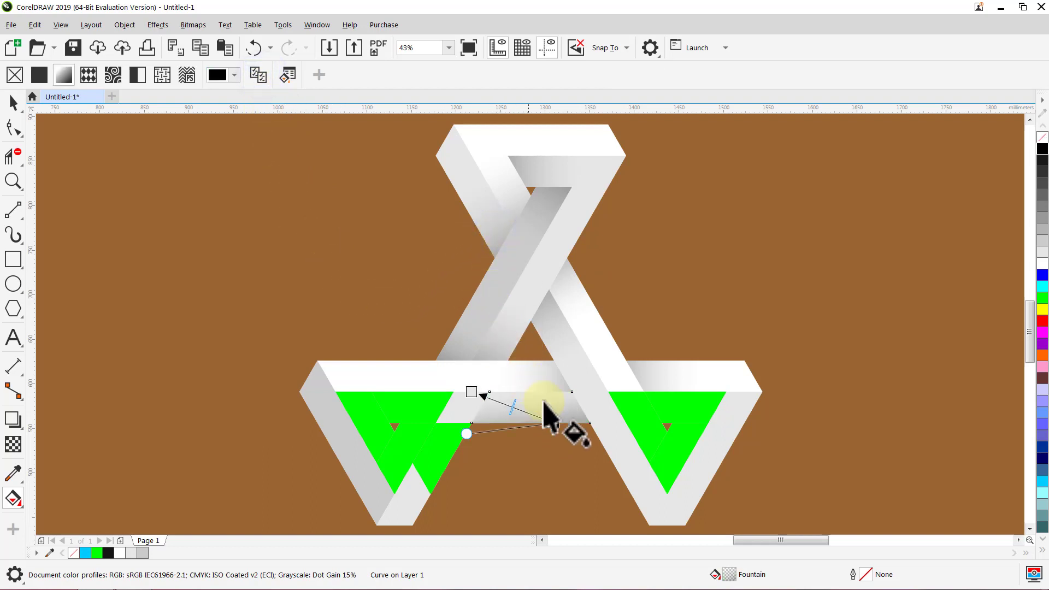
left_click_drag(590, 424, 521, 444)
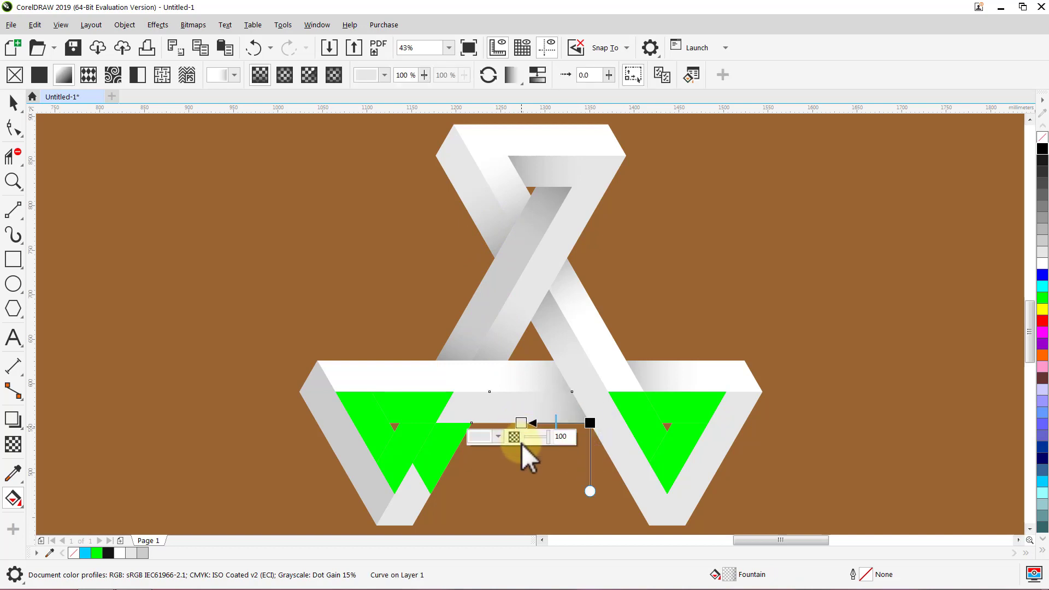
Copy the central band's lower gradient to the green trapezoid at the band's left end and redirect it from left to right along its upper edge.
left_click(424, 403)
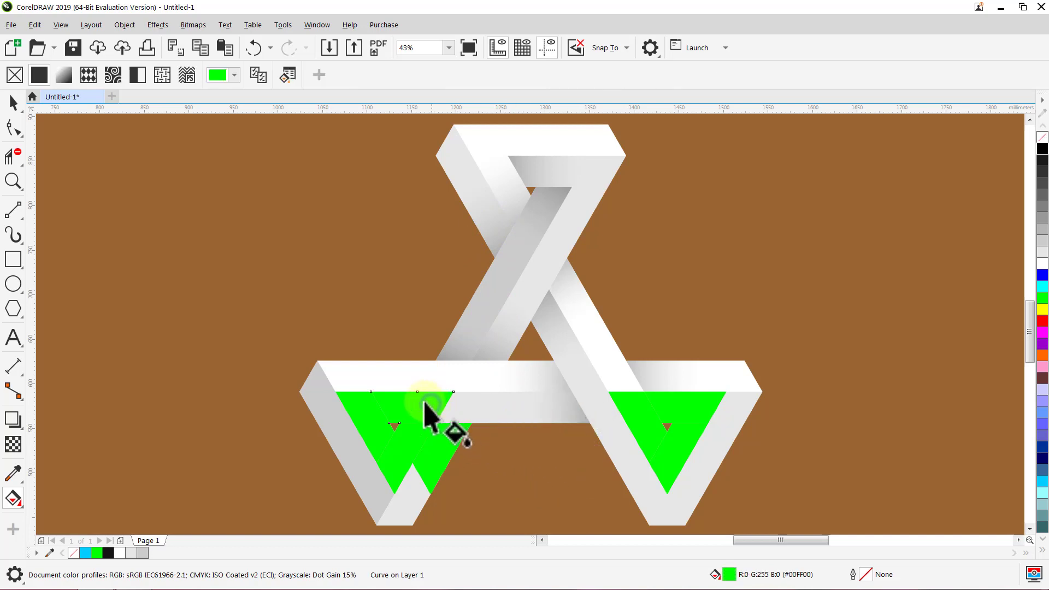
left_click(259, 75)
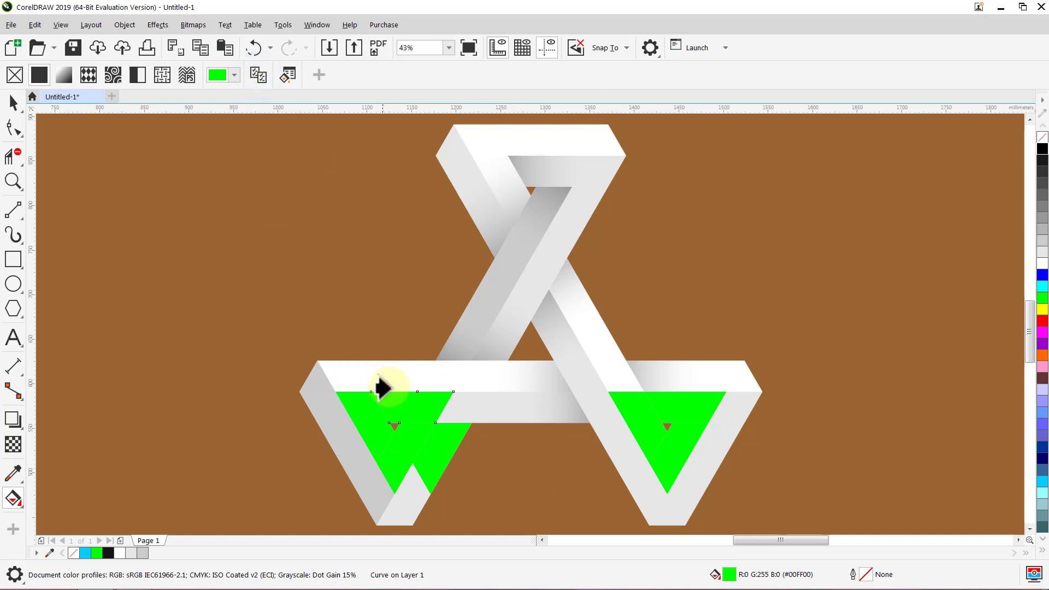
left_click(548, 407)
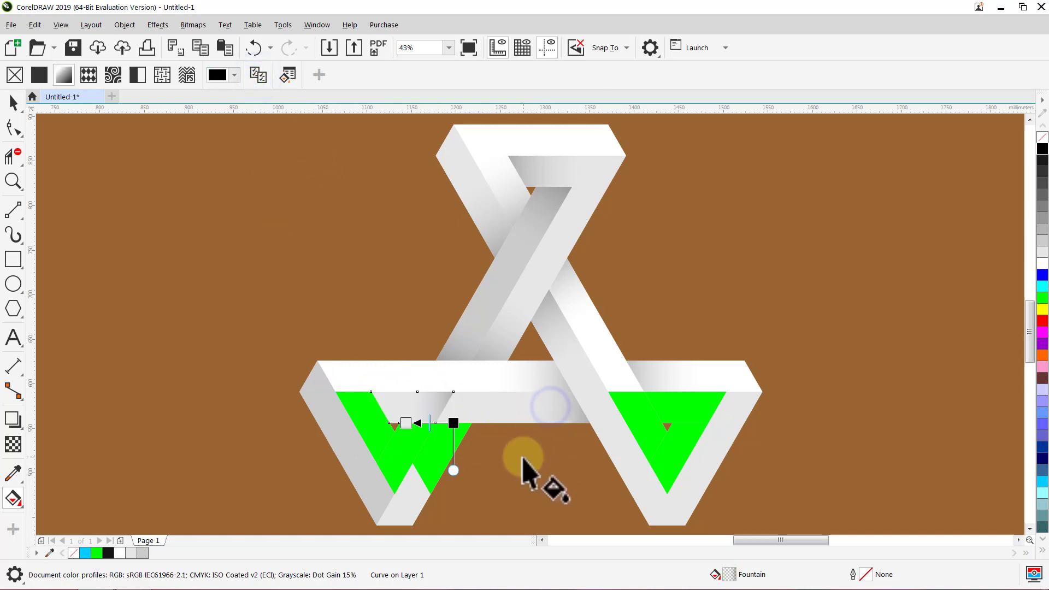
left_click_drag(371, 392, 454, 394)
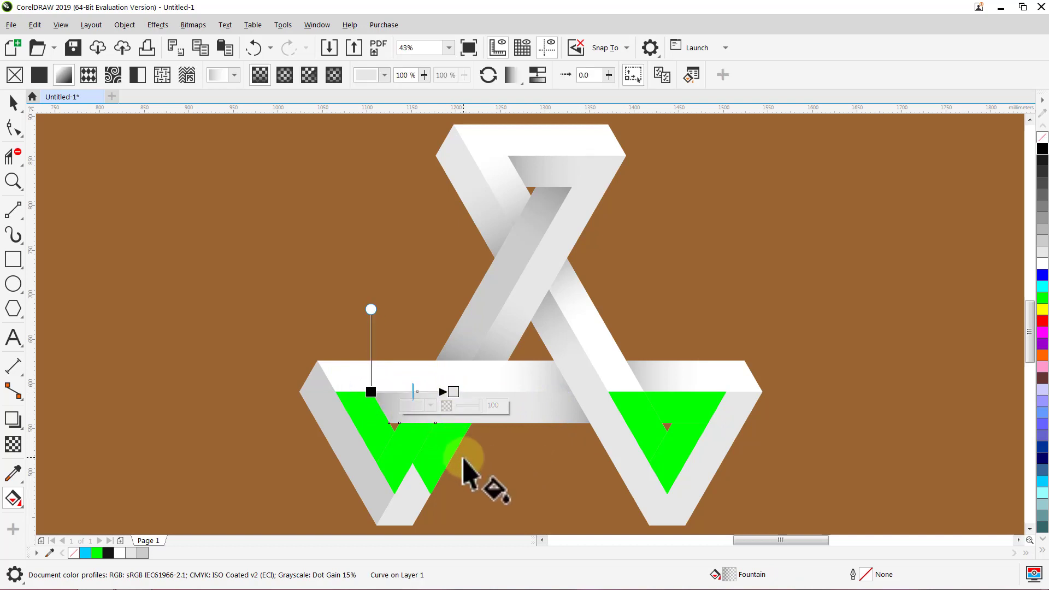
Apply the white-ended gradient to the inner green strip of the lower-left corner and redirect it from its bottom corner to its upper-left corner.
key("ctrl+z")
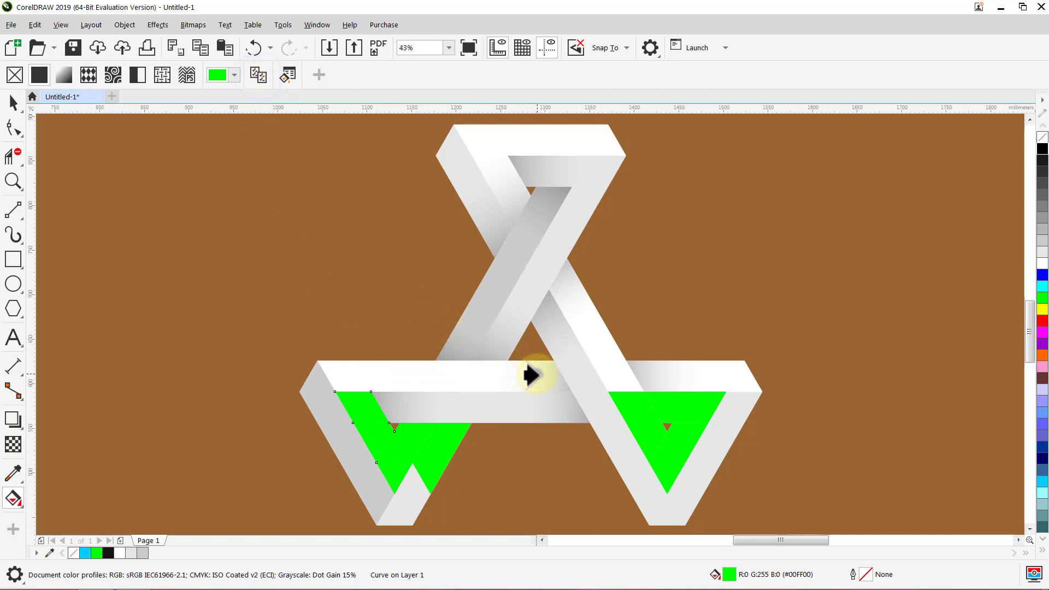
key("ctrl+shift+z")
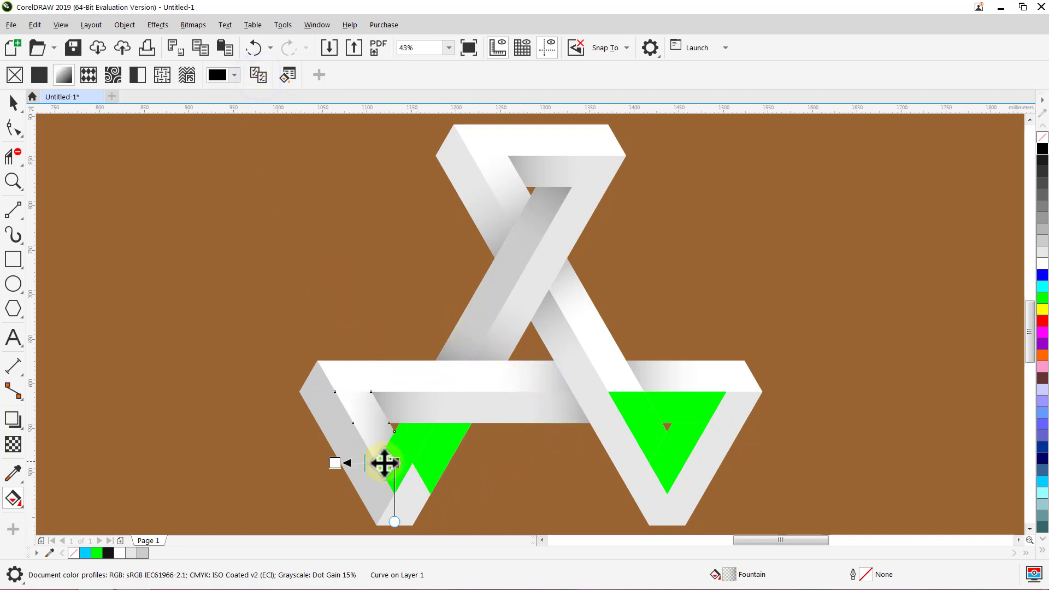
left_click_drag(378, 465, 355, 423)
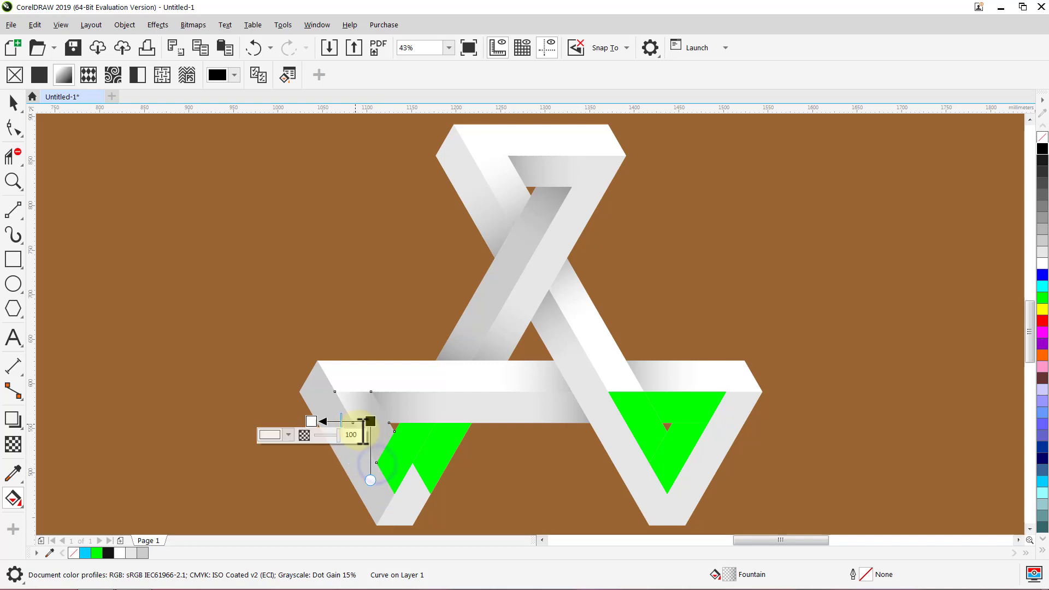
left_click_drag(376, 465, 338, 392)
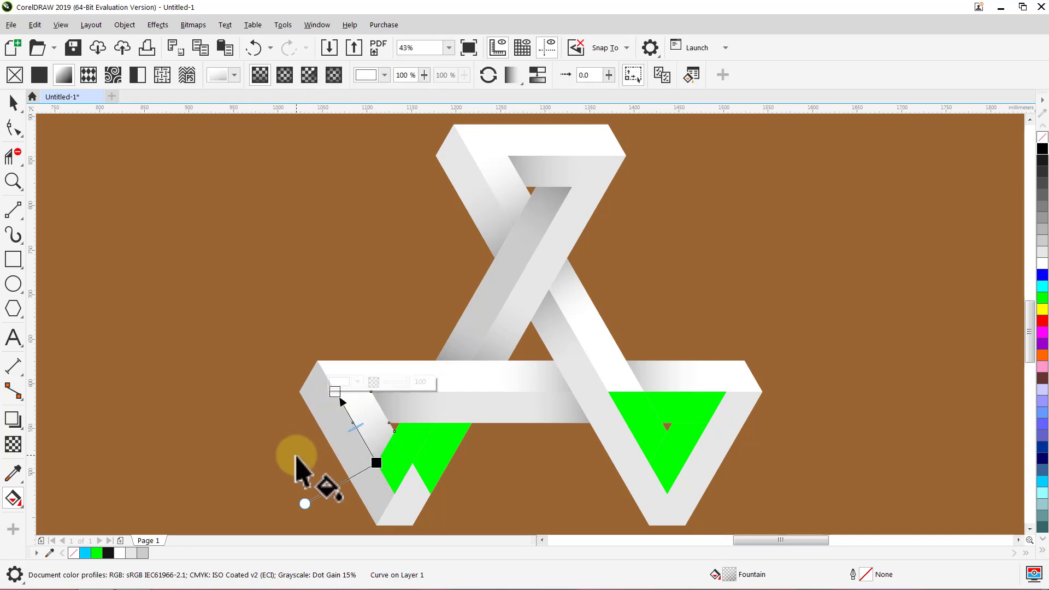
Copy the diagonal band's dark gray-ended gradient to the left green piece below the horizontal band and redirect it from its upper-right corner down the strip.
key("ctrl+z")
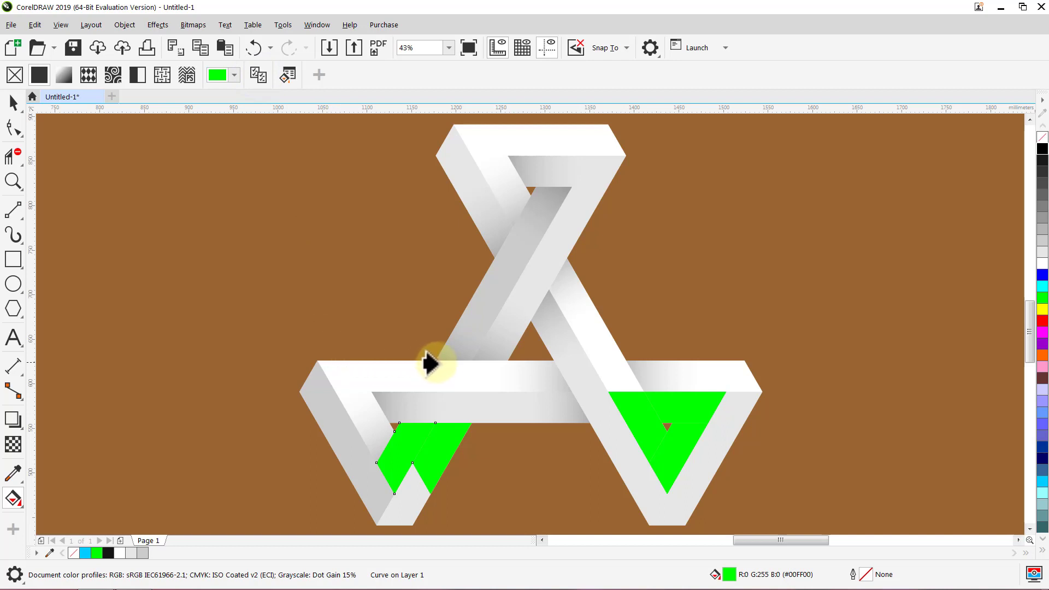
key("ctrl+z")
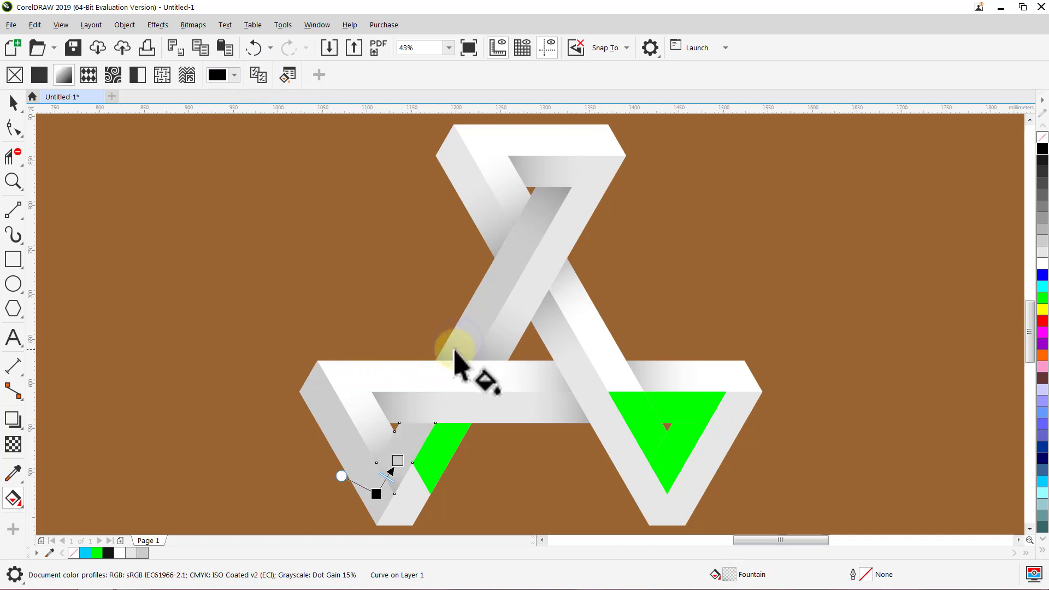
left_click_drag(436, 423, 402, 515)
Copy the diagonal band's light gray-ended gradient to the remaining lower-left green piece and redirect it down its right edge from the upper to the lower corner.
left_click(437, 451)
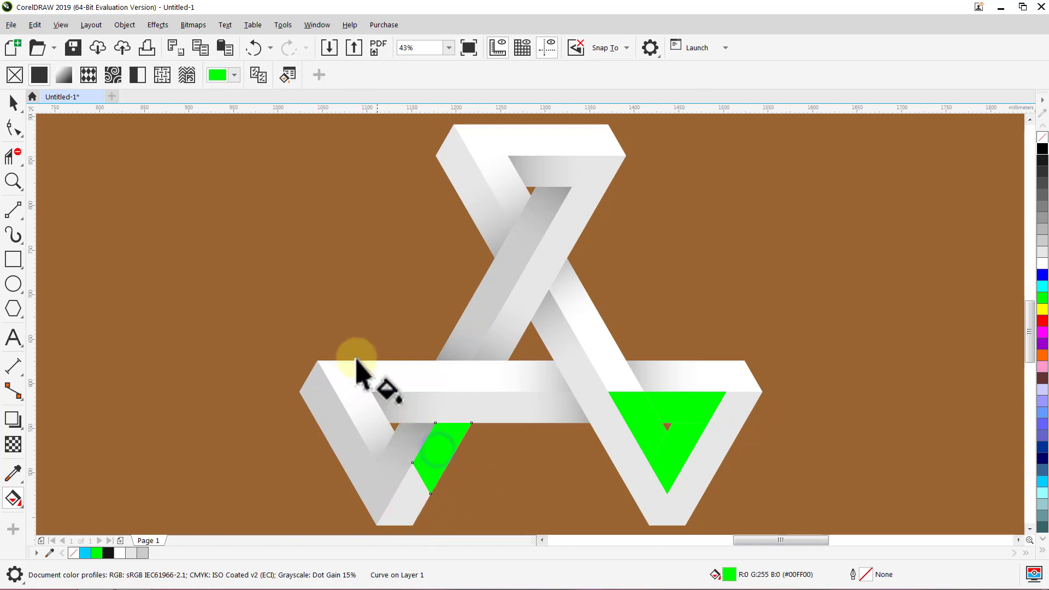
left_click(259, 77)
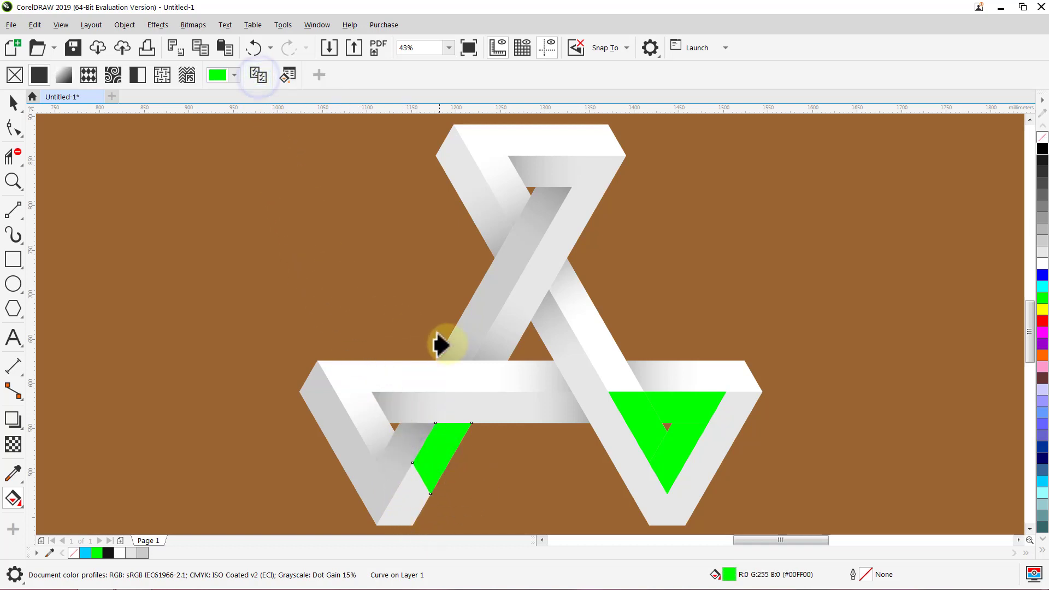
left_click(483, 347)
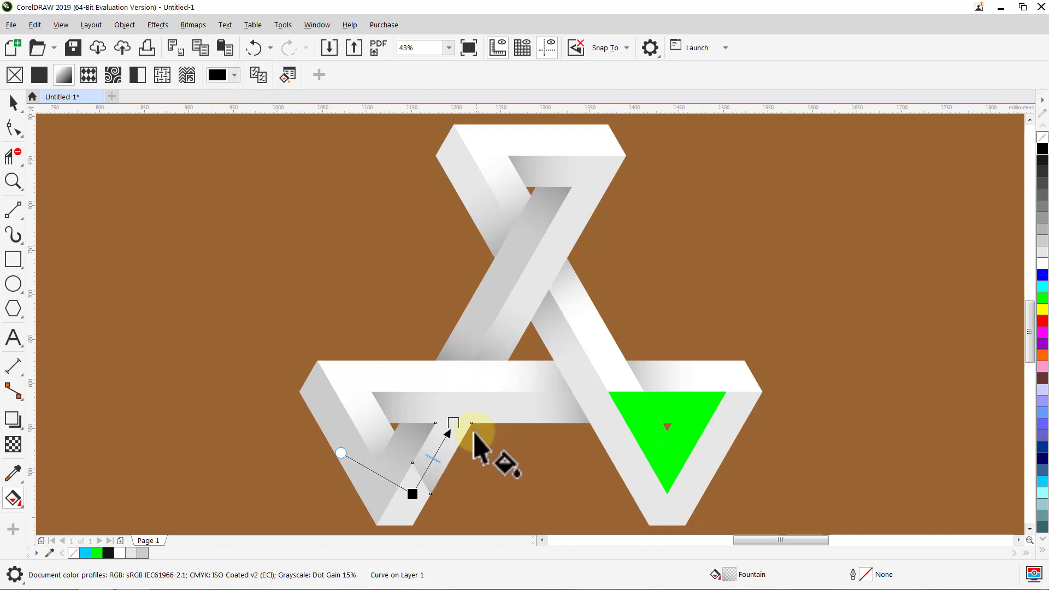
left_click_drag(471, 429, 471, 425)
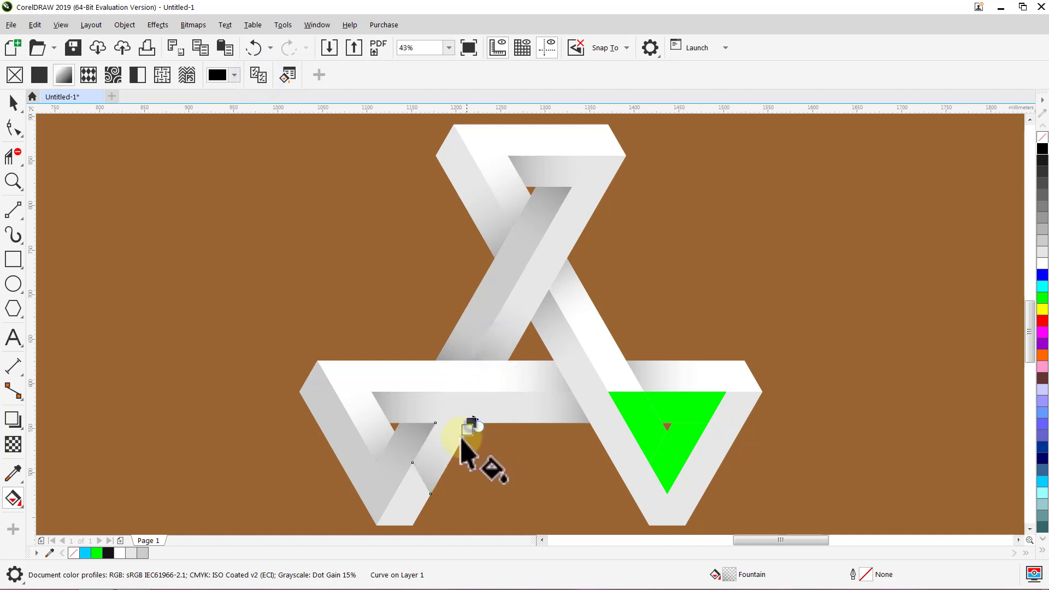
left_click(434, 493)
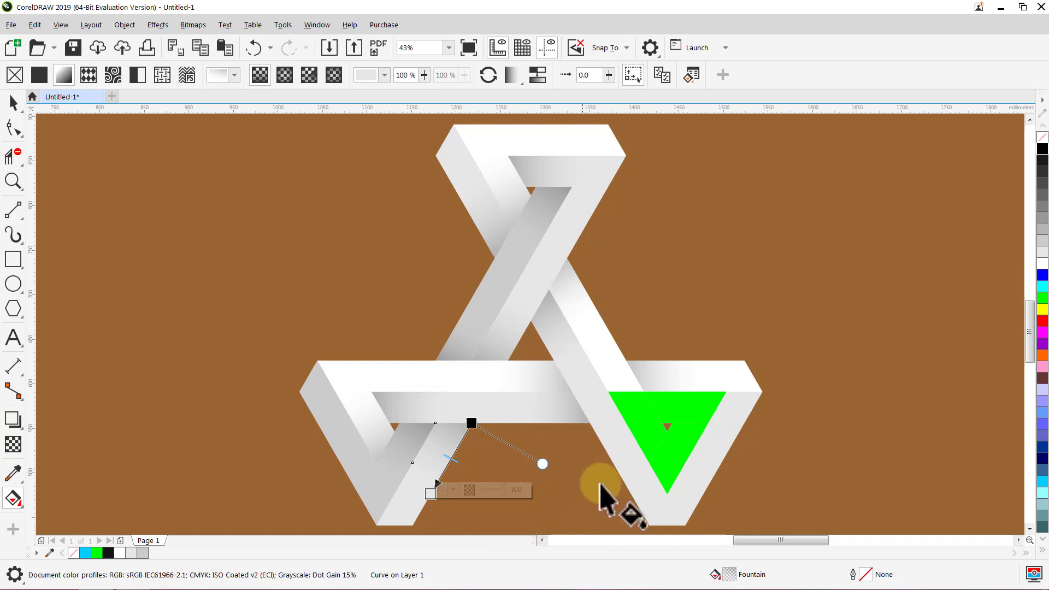
Copy the central band's lower gradient to the green trapezoid in the lower-right corner and redirect it from left to right along its upper edge.
left_click(680, 418)
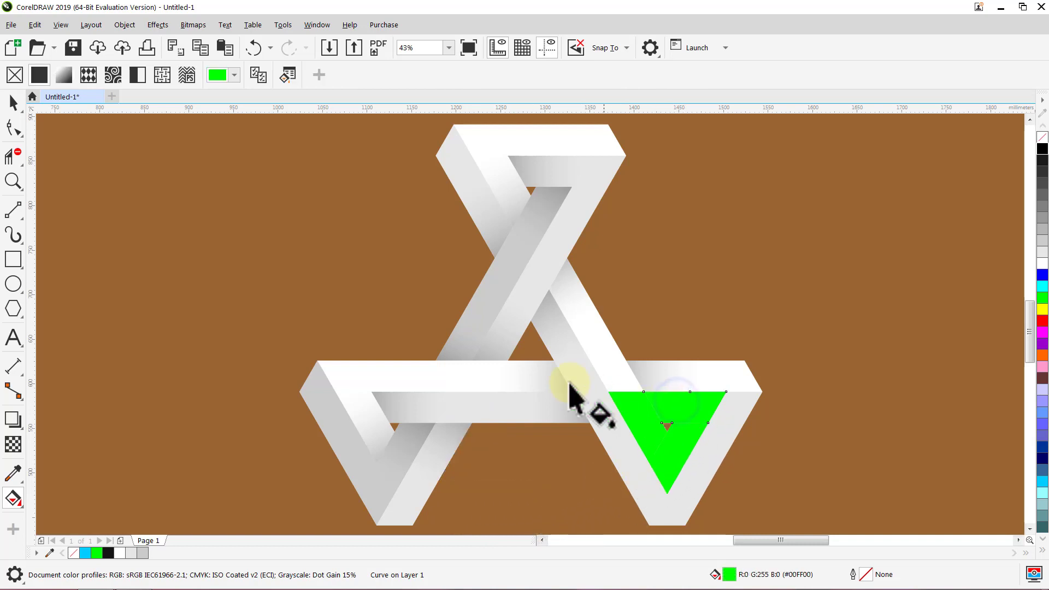
left_click(261, 77)
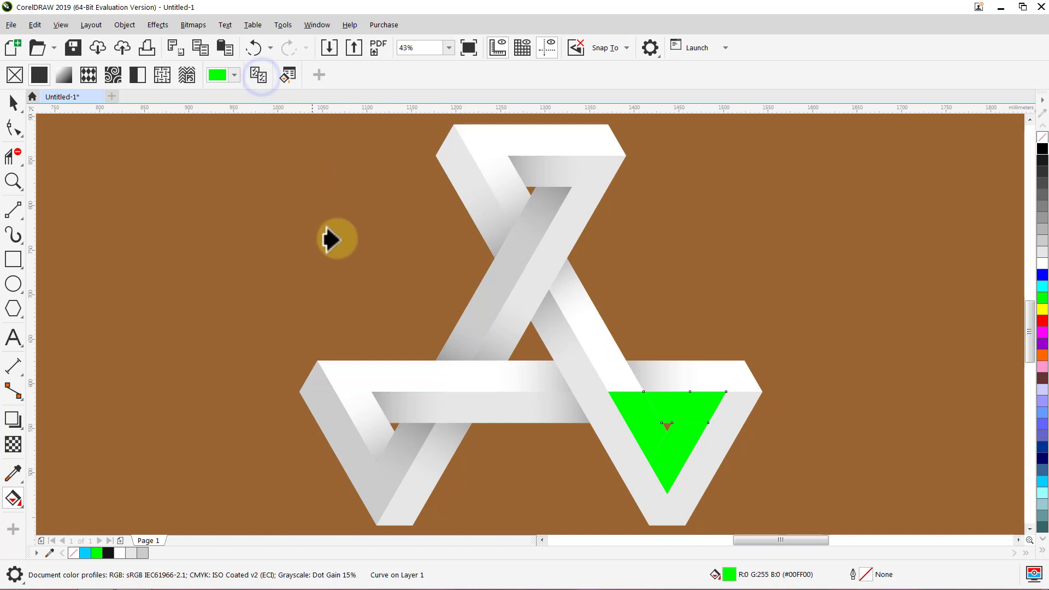
left_click(551, 404)
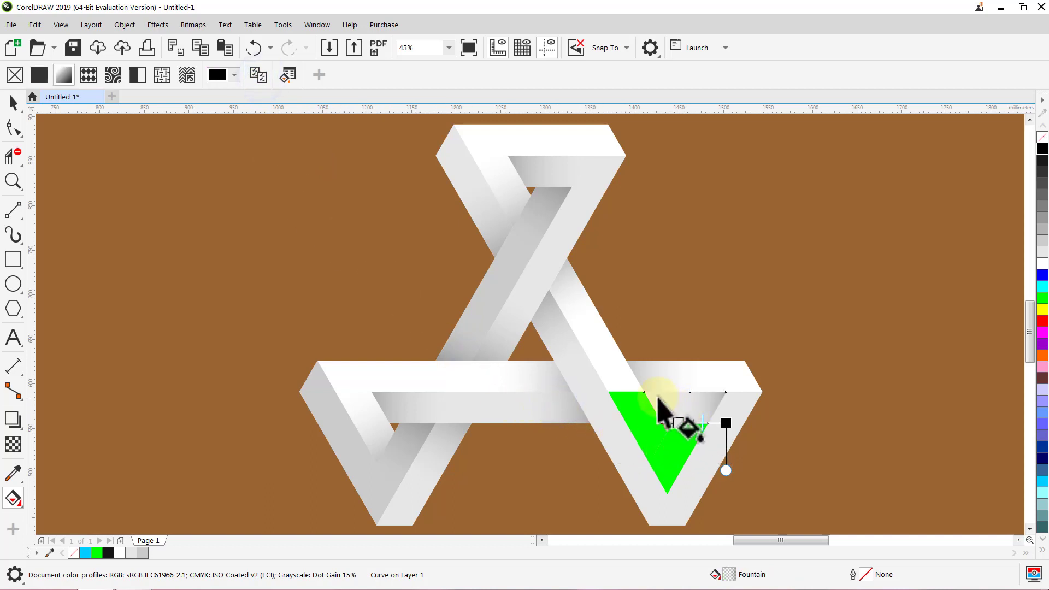
left_click_drag(643, 392, 719, 402)
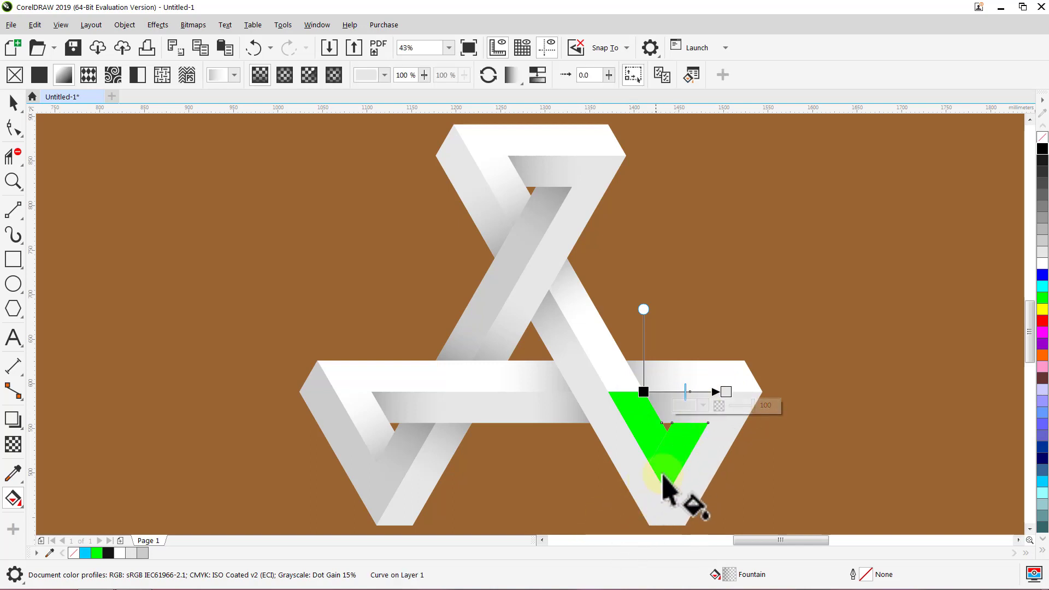
Copy the central band's lower gradient to the bottom green piece of the lower-right corner and redirect it from its upper-right corner to its bottom tip.
left_click(684, 454)
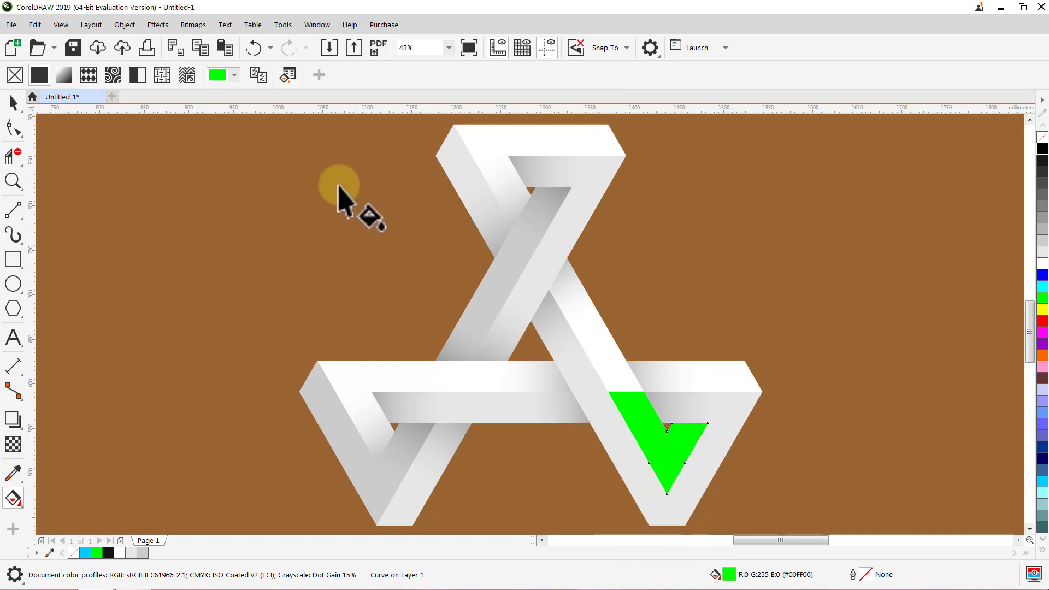
left_click(259, 76)
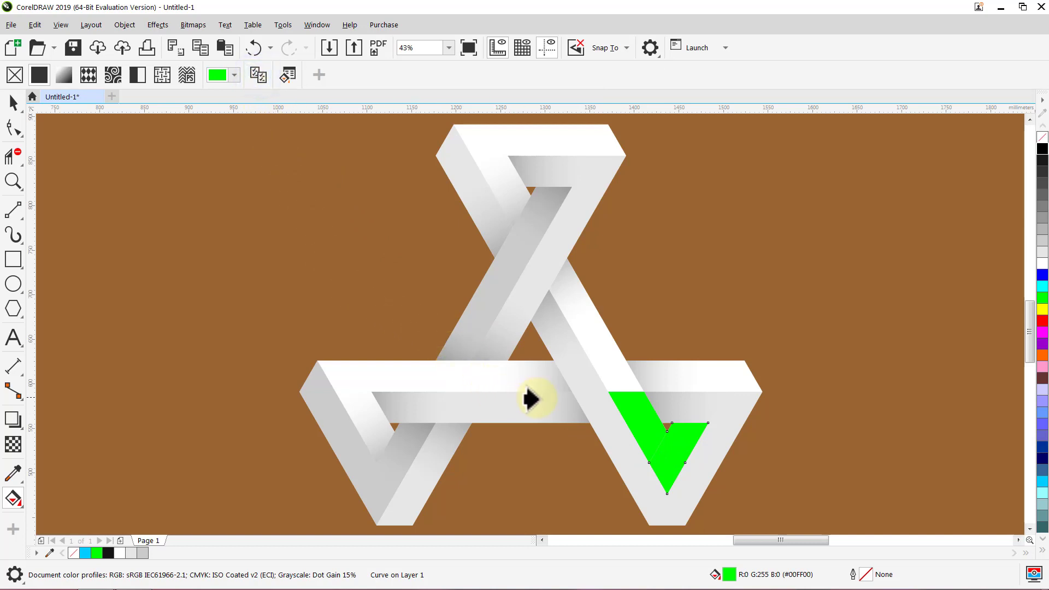
left_click(557, 406)
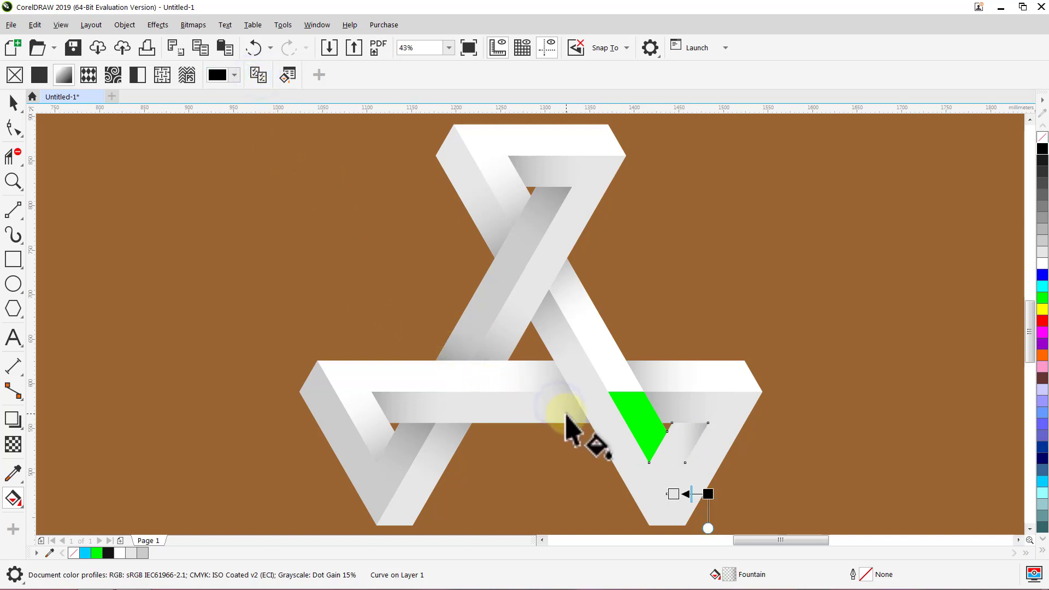
left_click_drag(708, 424, 671, 489)
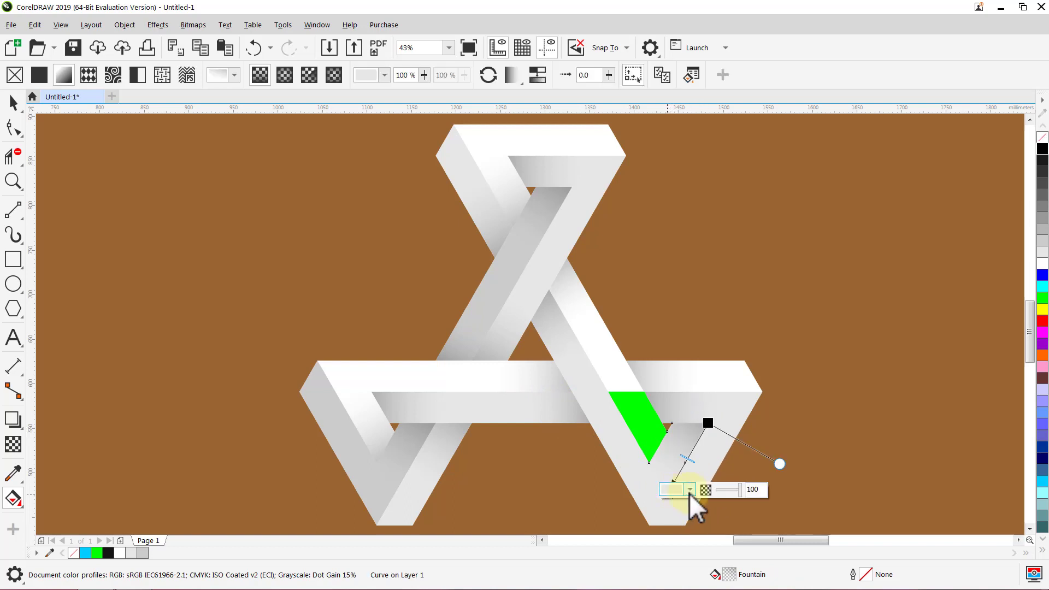
Copy the right arm's white-ended gradient to the last green piece and redirect it from its bottom corner to its upper-left corner.
left_click(636, 426)
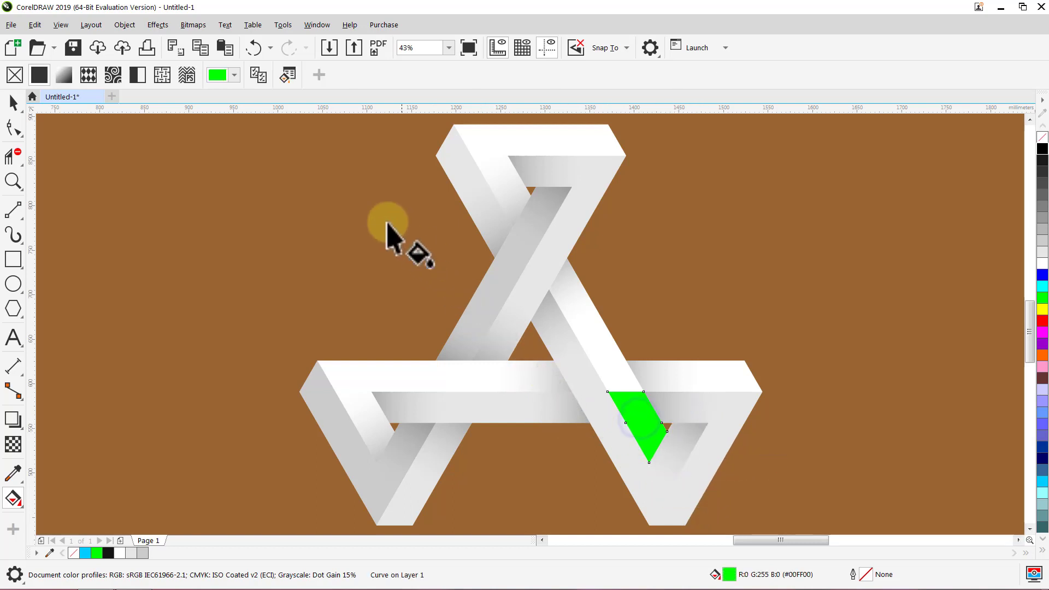
left_click(259, 76)
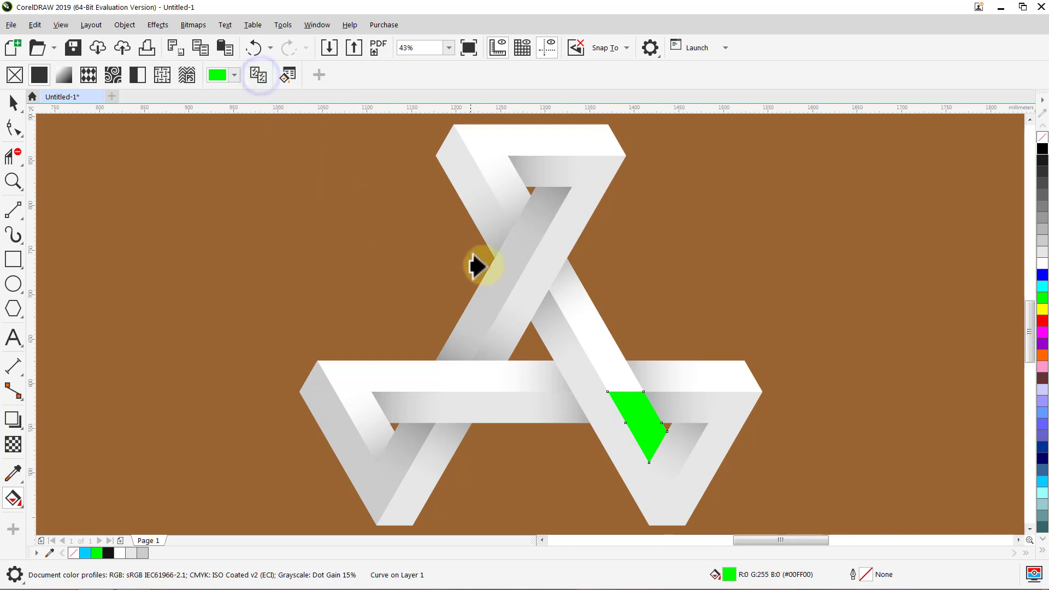
left_click(553, 281)
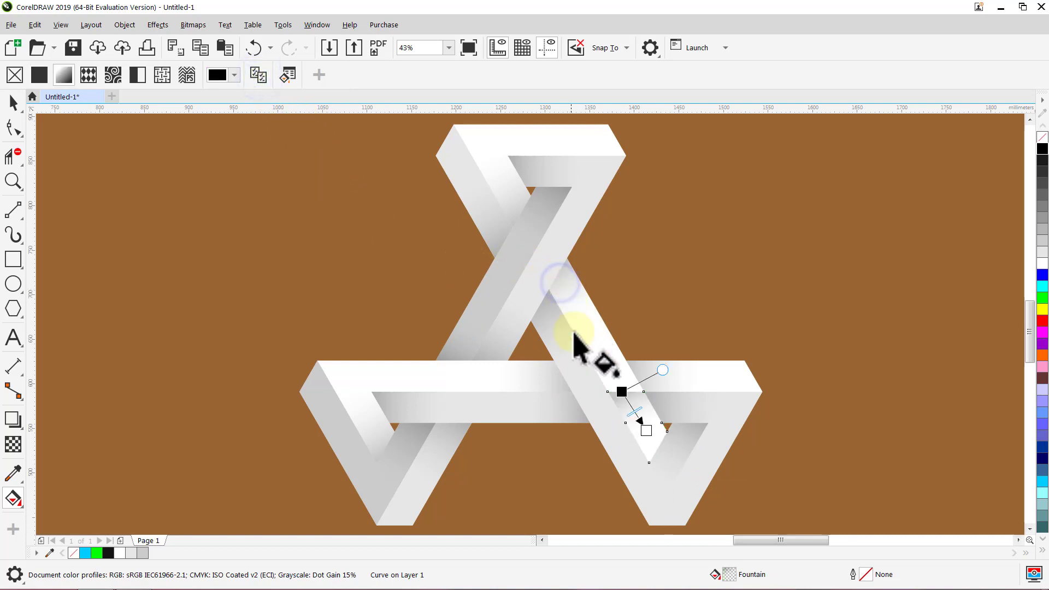
left_click_drag(649, 463, 611, 395)
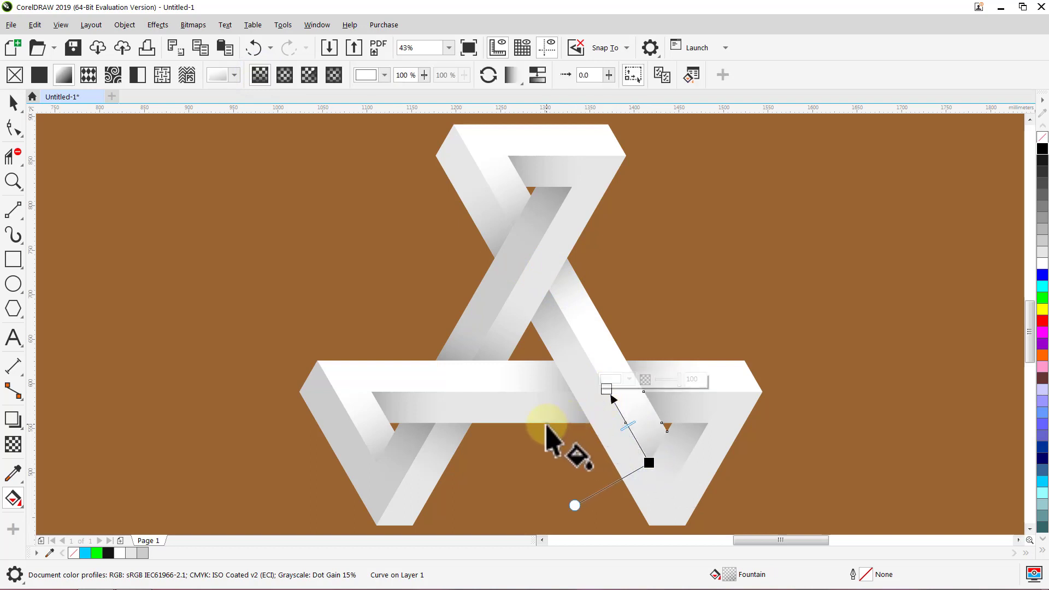
Group all objects of the finished triangular design and clear the selection.
key("space")
left_click(520, 459)
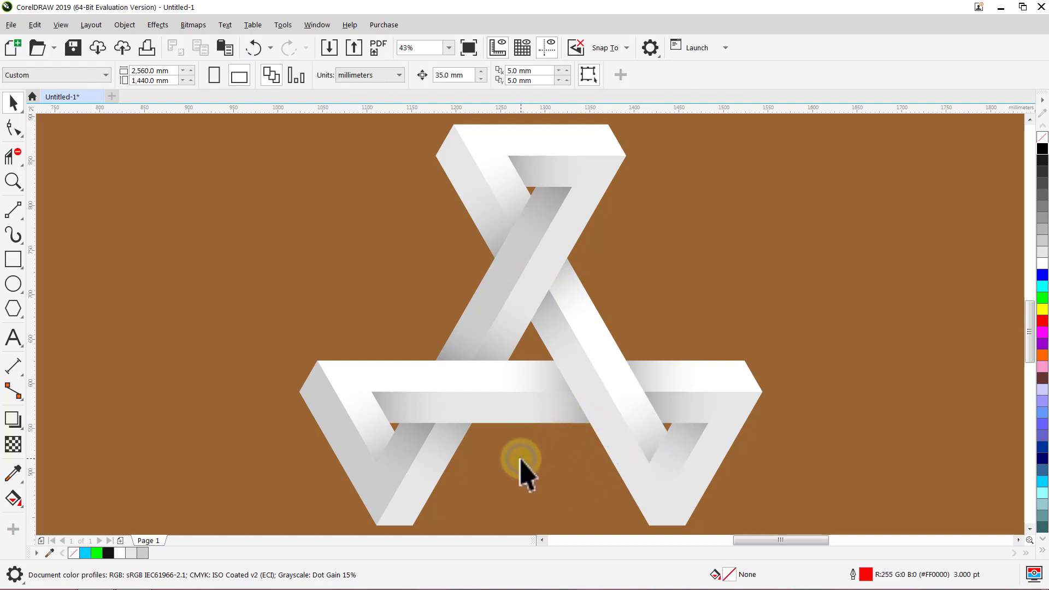
key("ctrl+a")
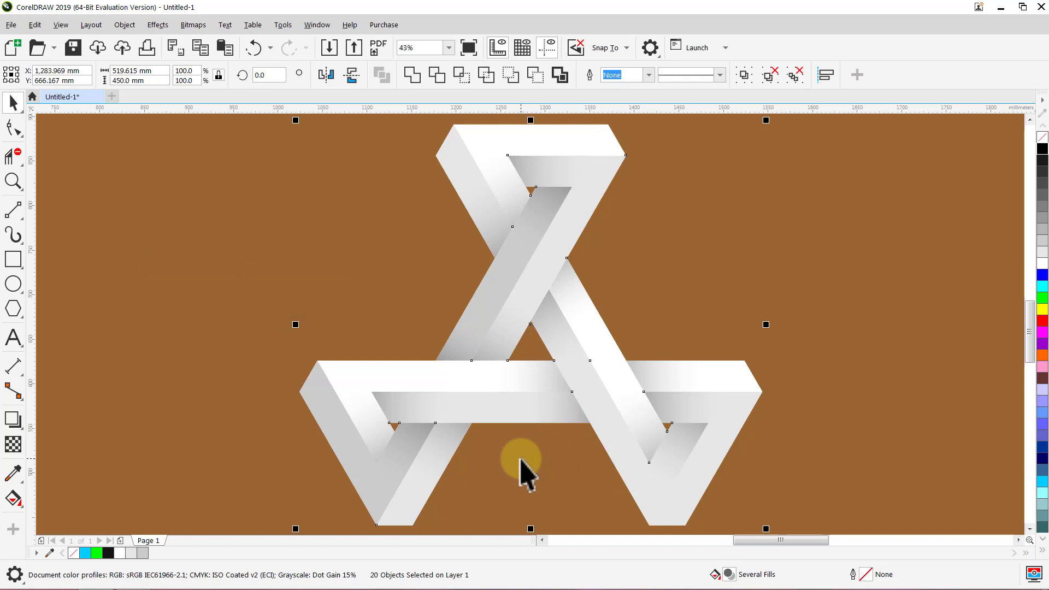
key("ctrl+g")
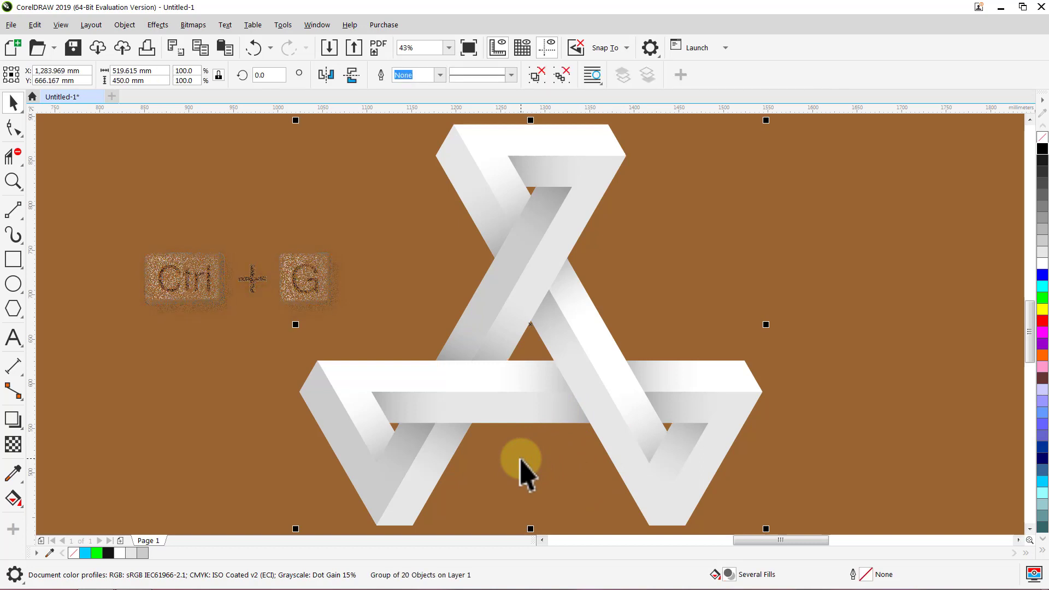
left_click(520, 459)
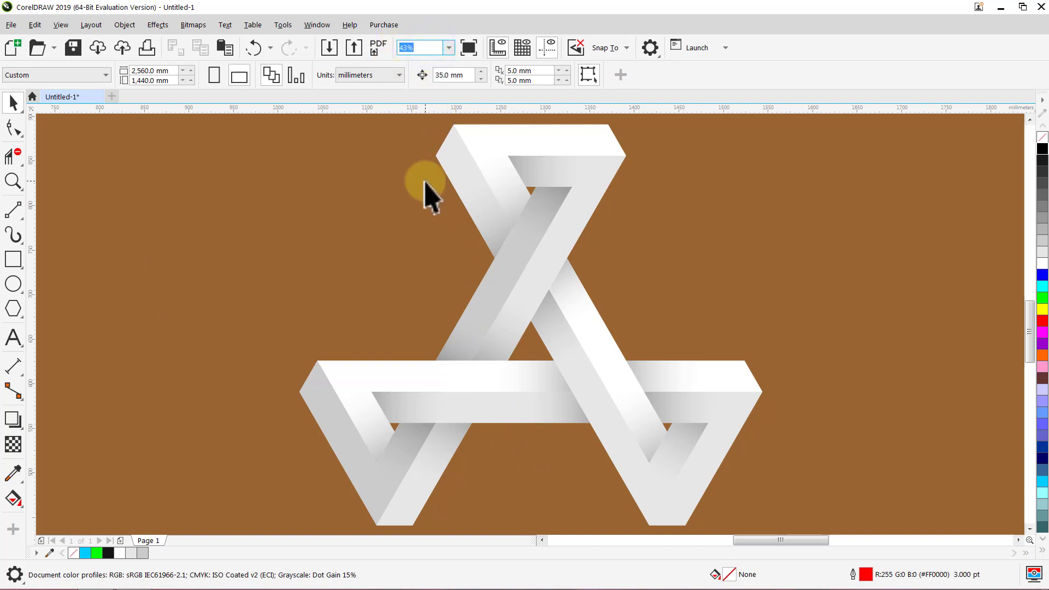
Centre the grouped triangular design on the page and enlarge it proportionally from its centre to about 1,335 by 1,156 mm.
key("Return")
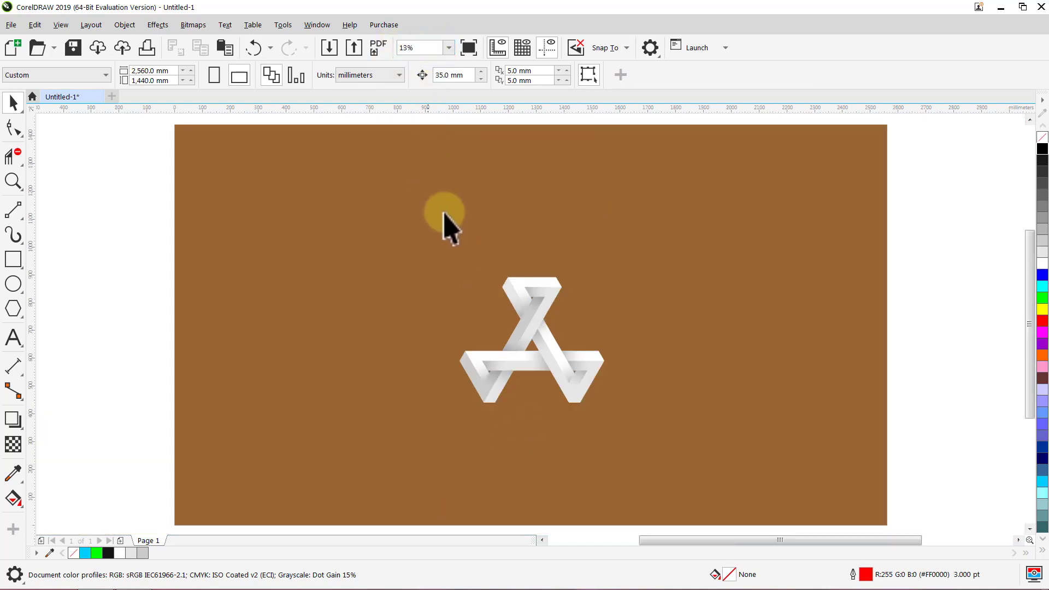
left_click(530, 310)
key("p")
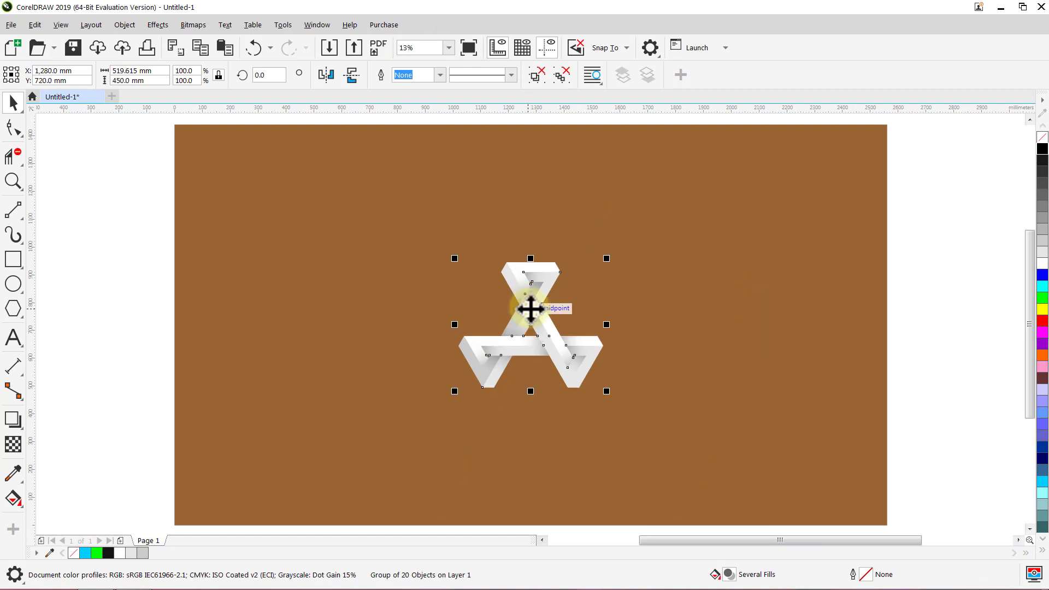
key("shift")
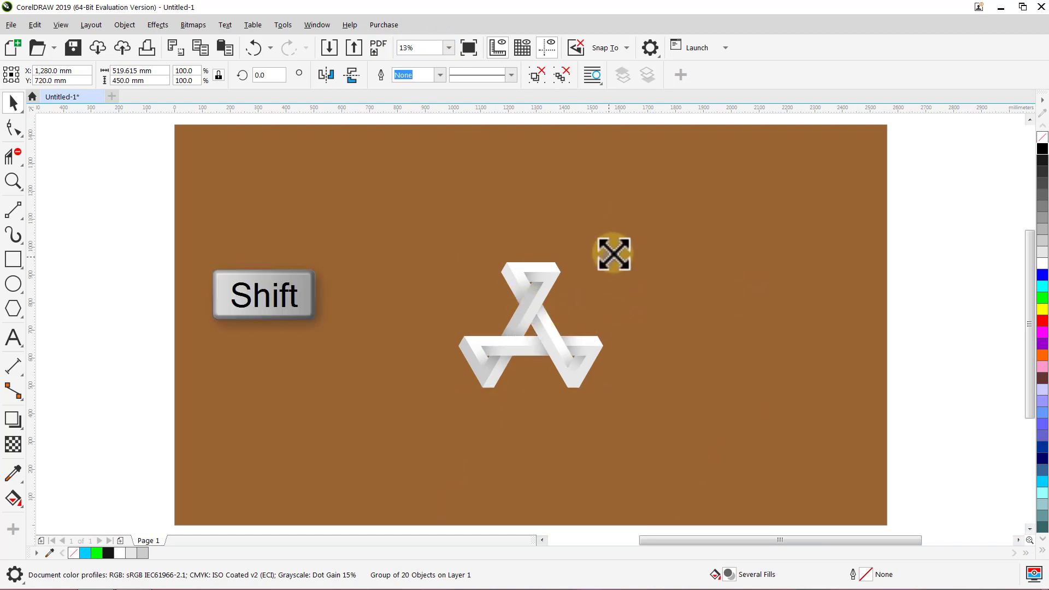
left_click_drag(613, 253, 721, 160)
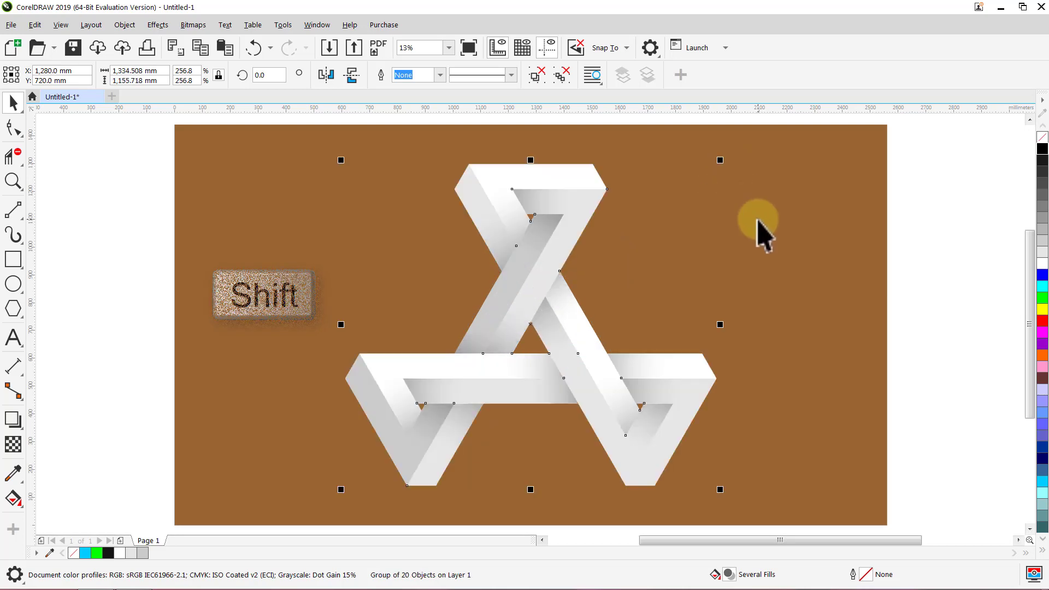
left_click(758, 220)
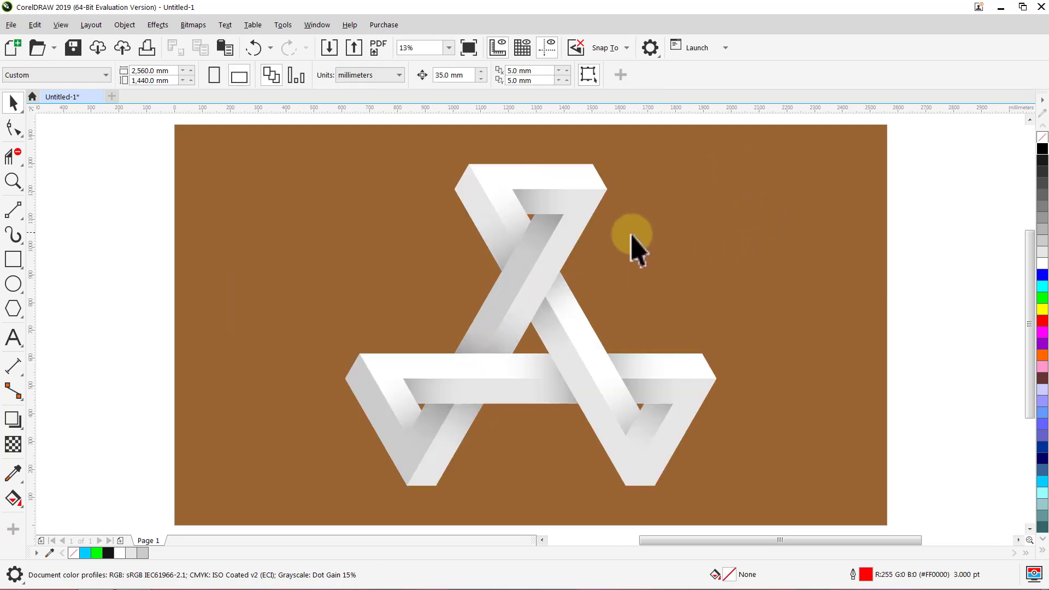
Remove the brown page background by setting the document to No background.
left_click(89, 25)
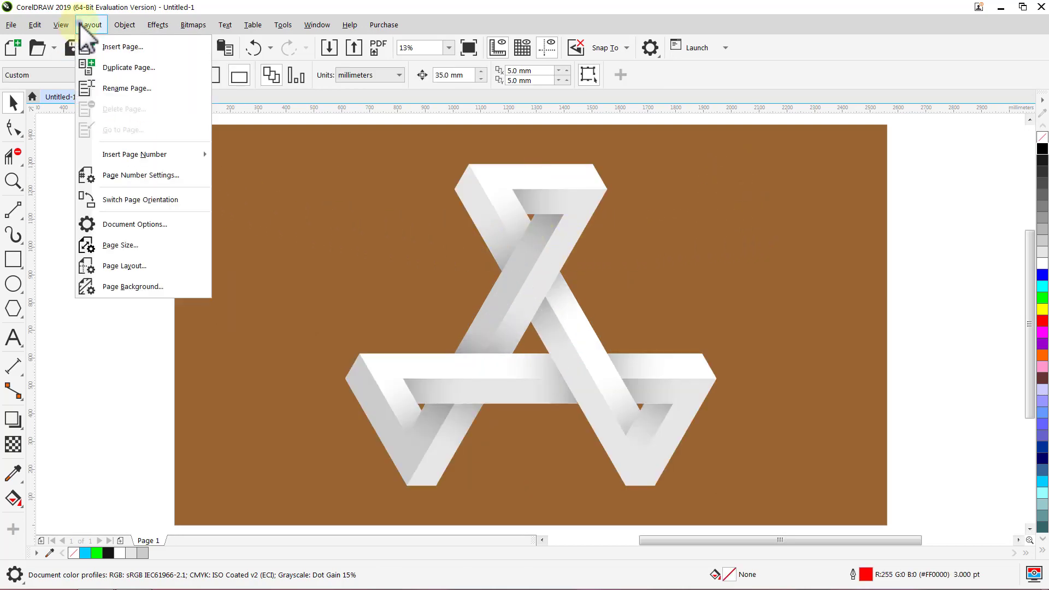
left_click(130, 223)
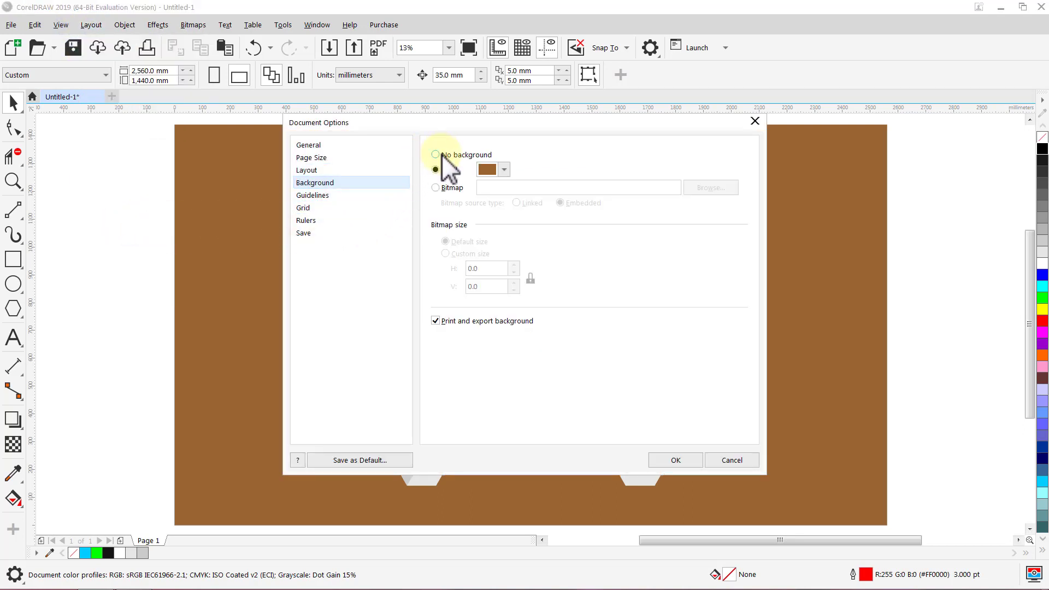
left_click(442, 155)
left_click(672, 458)
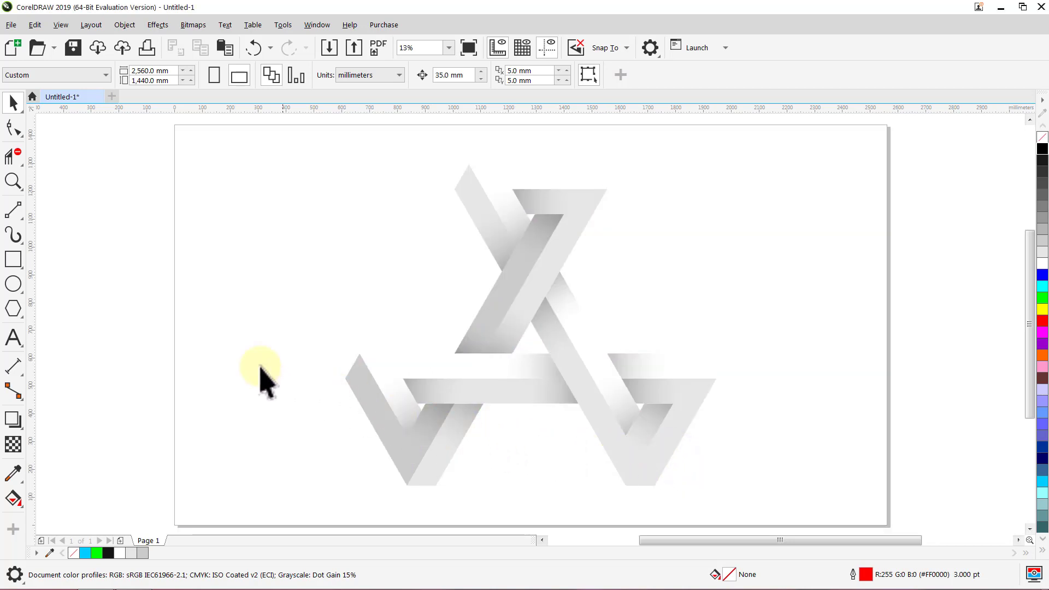
Create a page-sized rectangle behind the design and set its outline width to None.
double_click(19, 257)
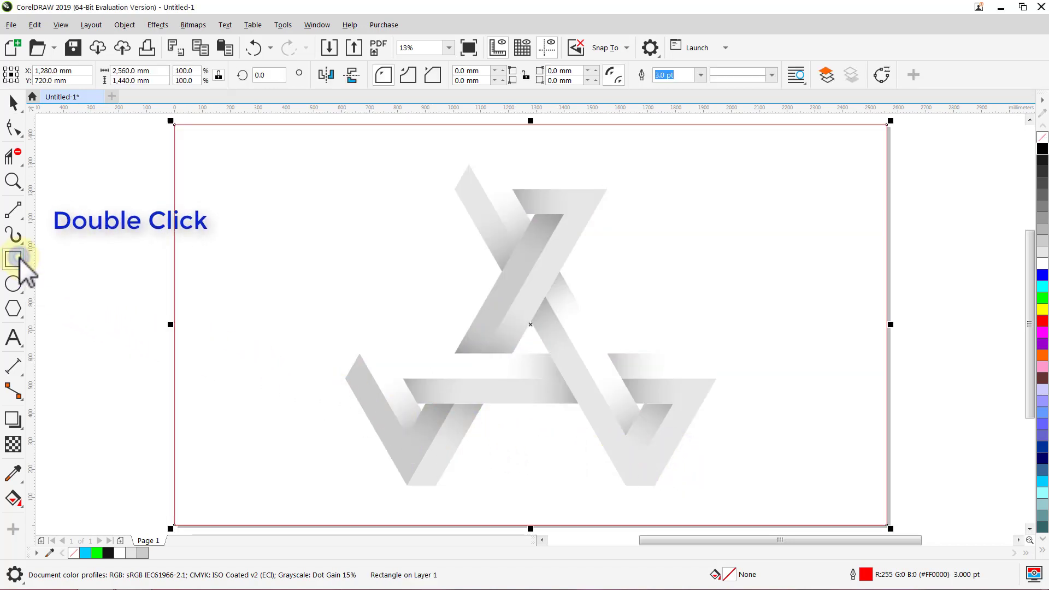
key("space")
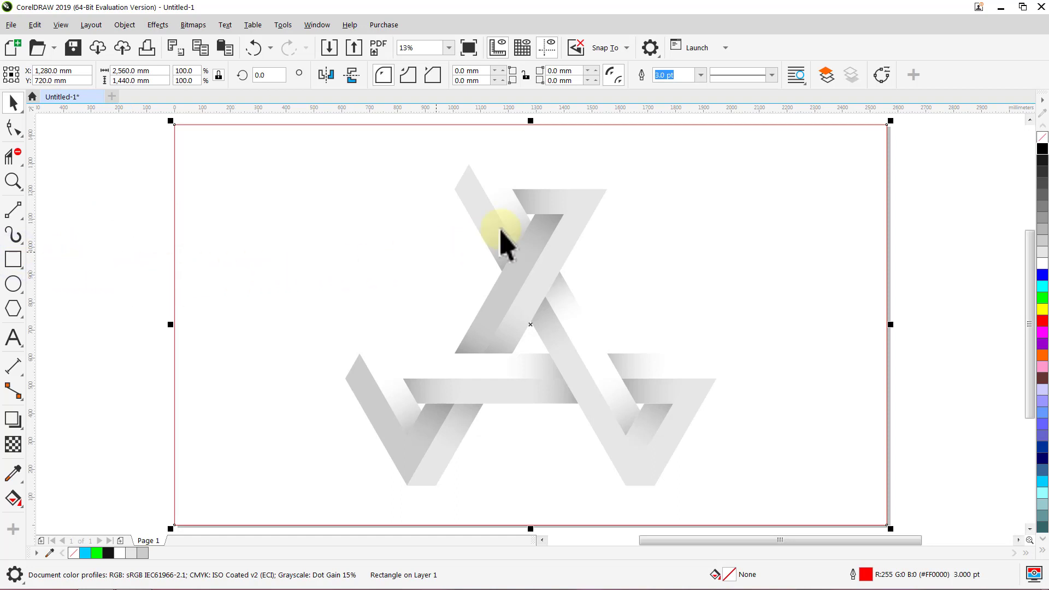
left_click(700, 75)
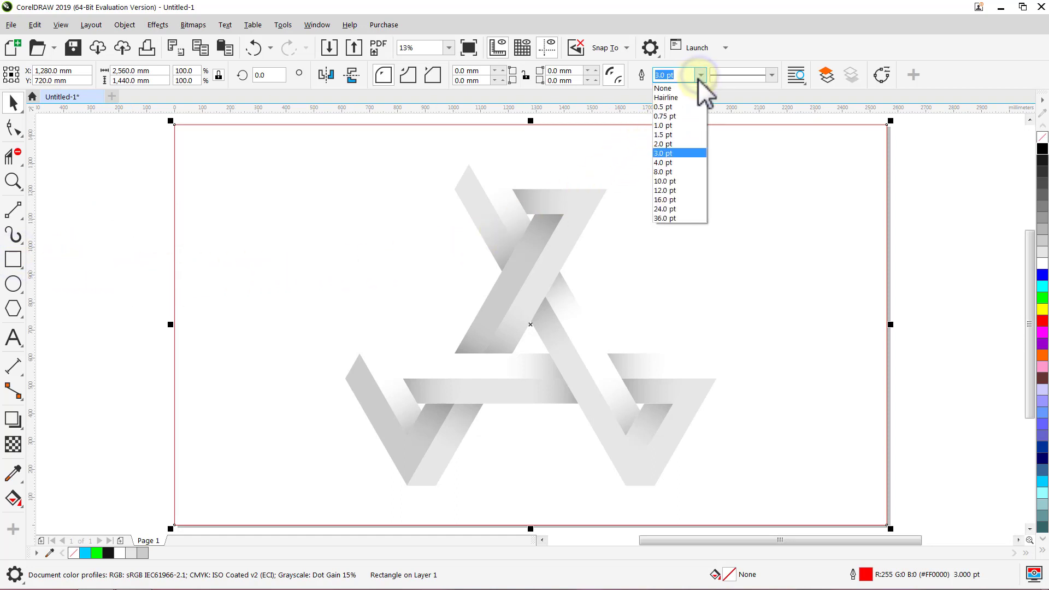
left_click(681, 88)
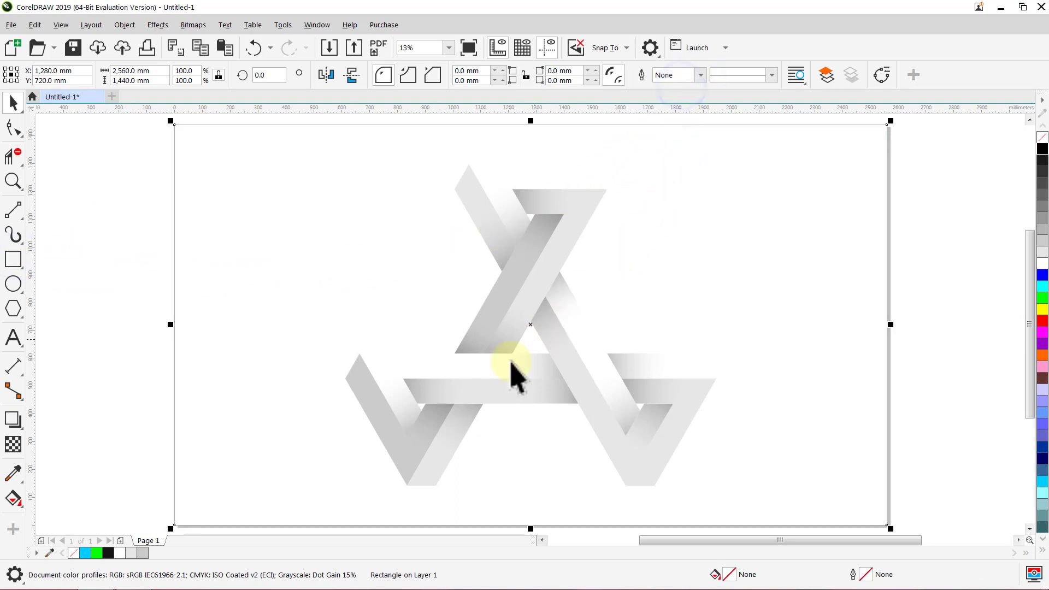
Give the background rectangle an elliptical fountain fill, reshape it into a circle, and enlarge it beyond the rectangle's side edges.
left_click(14, 497)
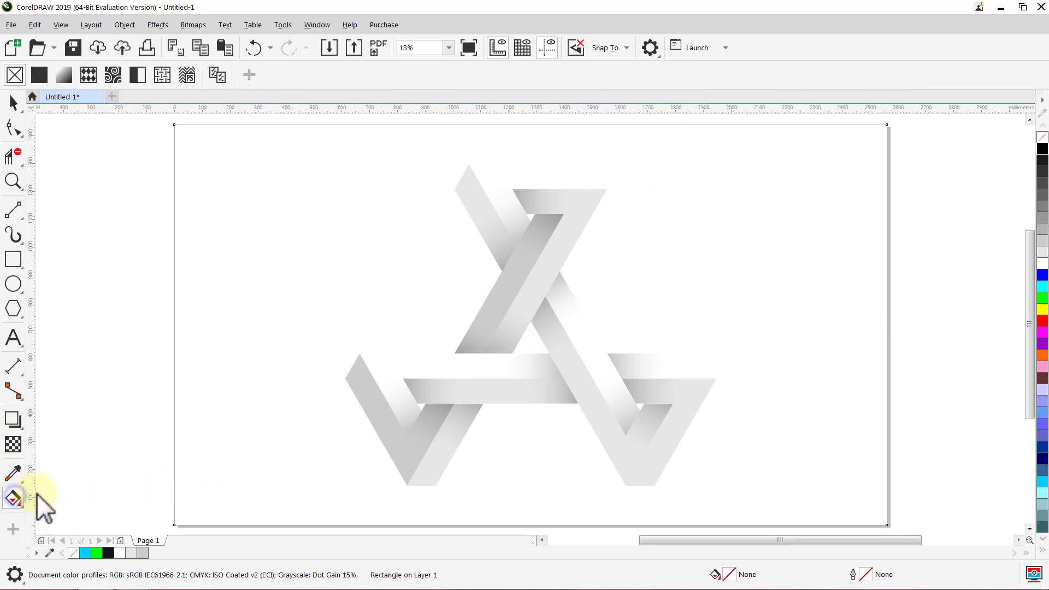
left_click(63, 75)
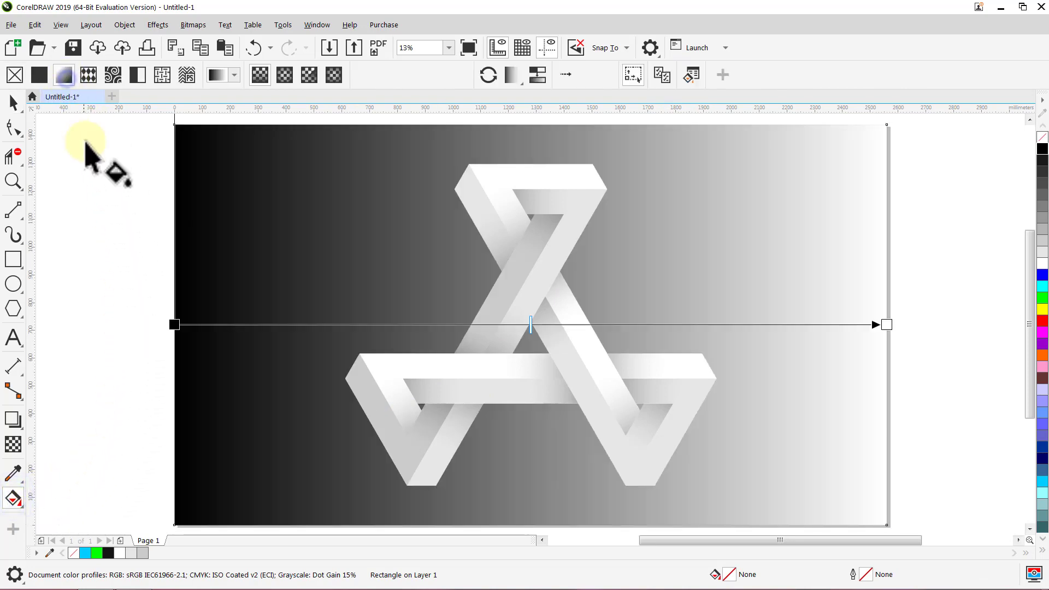
left_click(284, 75)
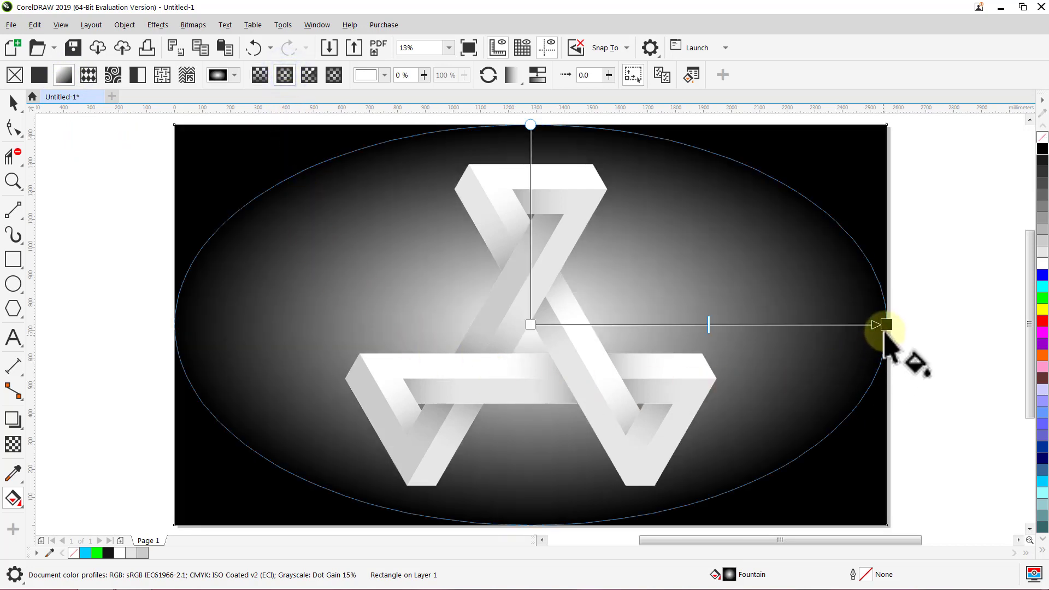
left_click_drag(874, 324, 732, 326)
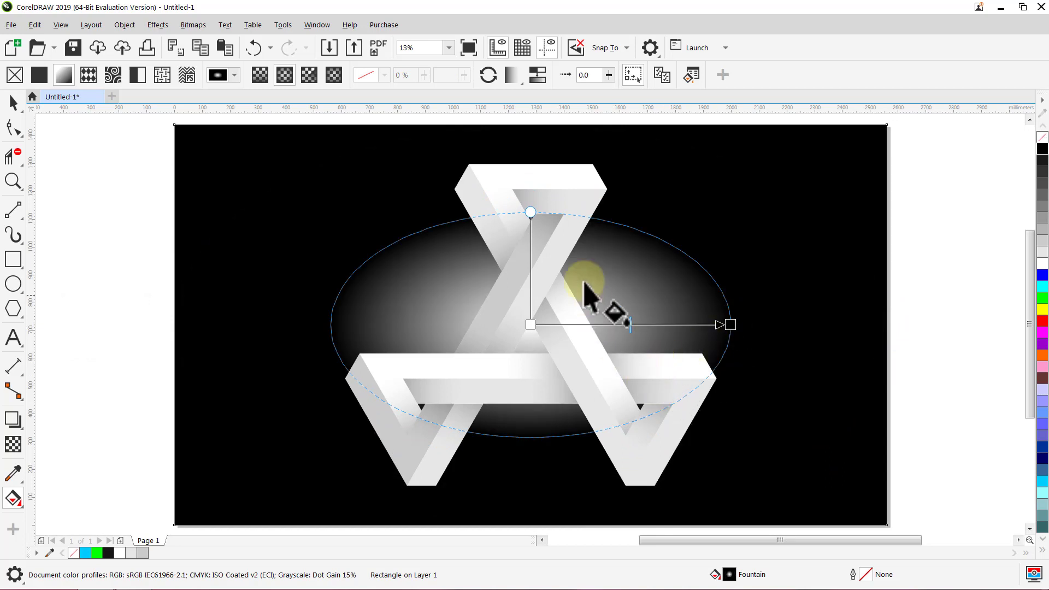
left_click_drag(533, 212, 530, 126)
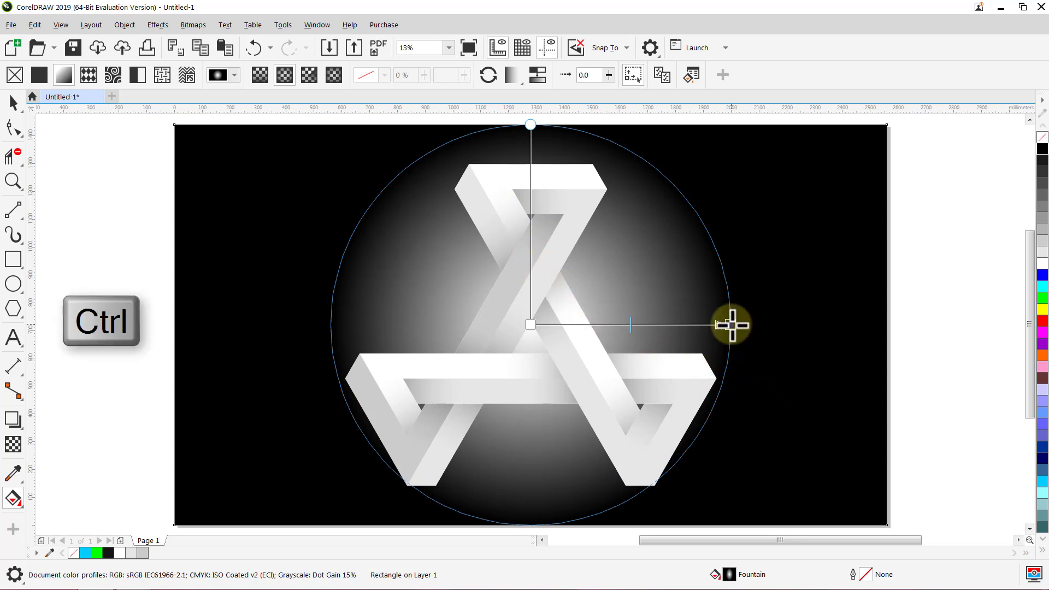
left_click_drag(732, 324, 938, 325)
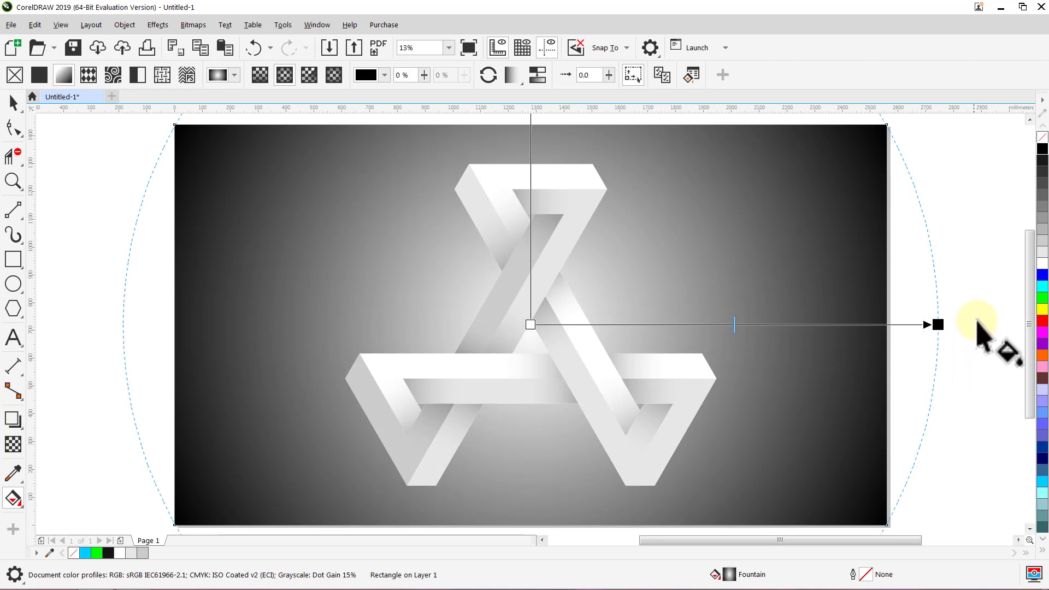
Recolour the background gradient with a lighter grey at its centre and 50% Black at its outer end, and clear the selection.
left_click_drag(1042, 234, 536, 362)
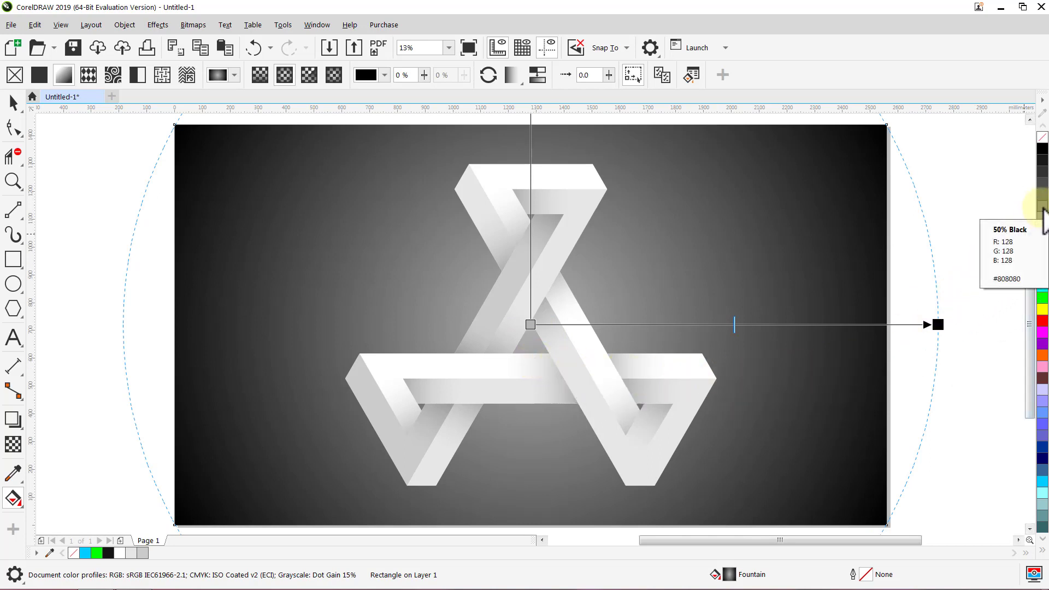
left_click_drag(1043, 208, 938, 327)
key("space")
left_click(942, 364)
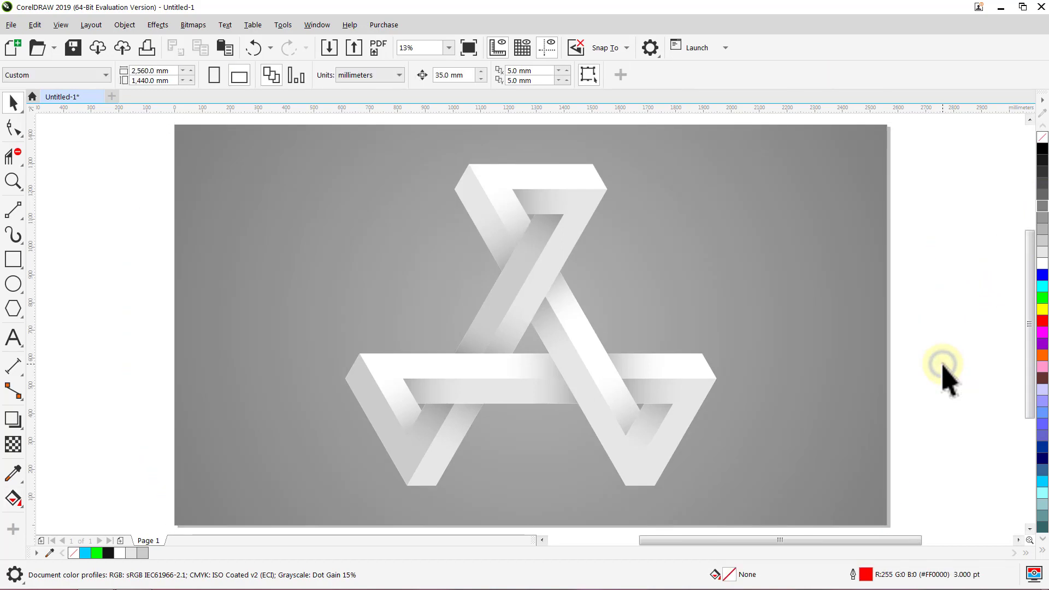
Duplicate the background rectangle in place and fill the copy with the rough grey-beige stone texture from the Samples library.
left_click(851, 361)
key("KP_Add")
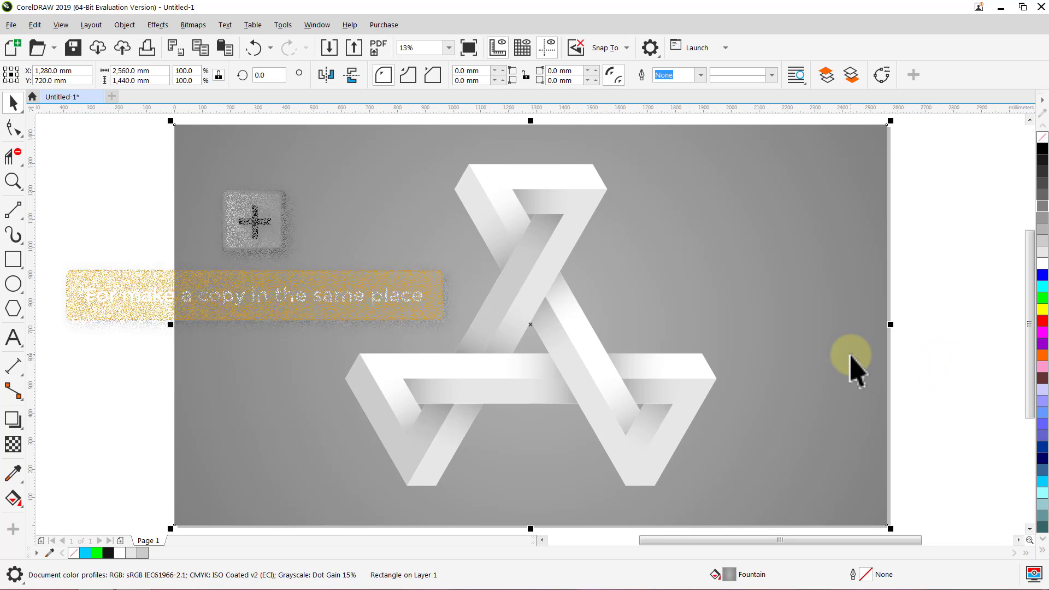
left_click(13, 498)
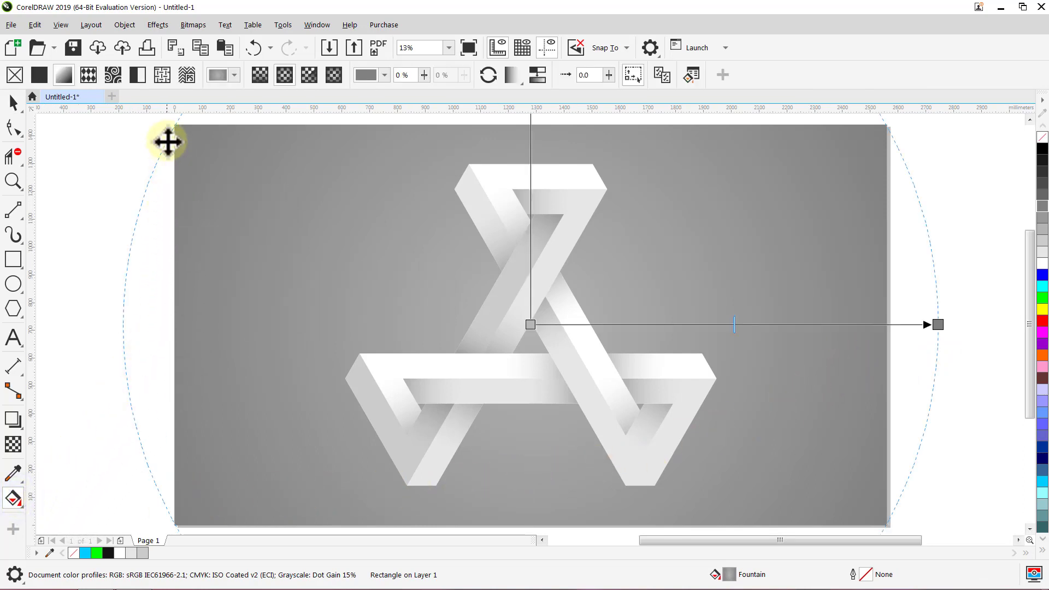
left_click(162, 77)
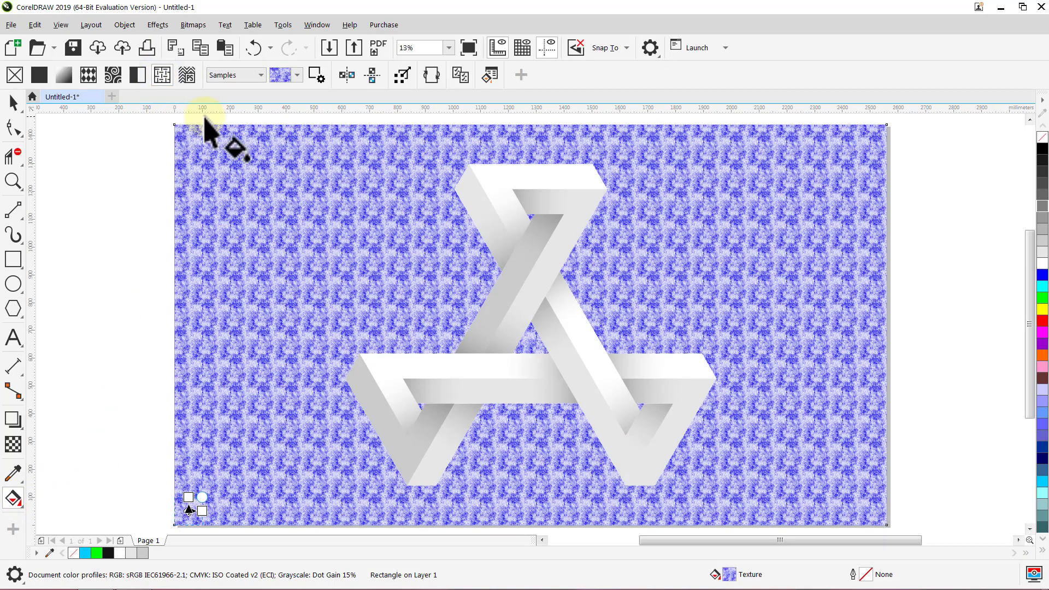
left_click(297, 75)
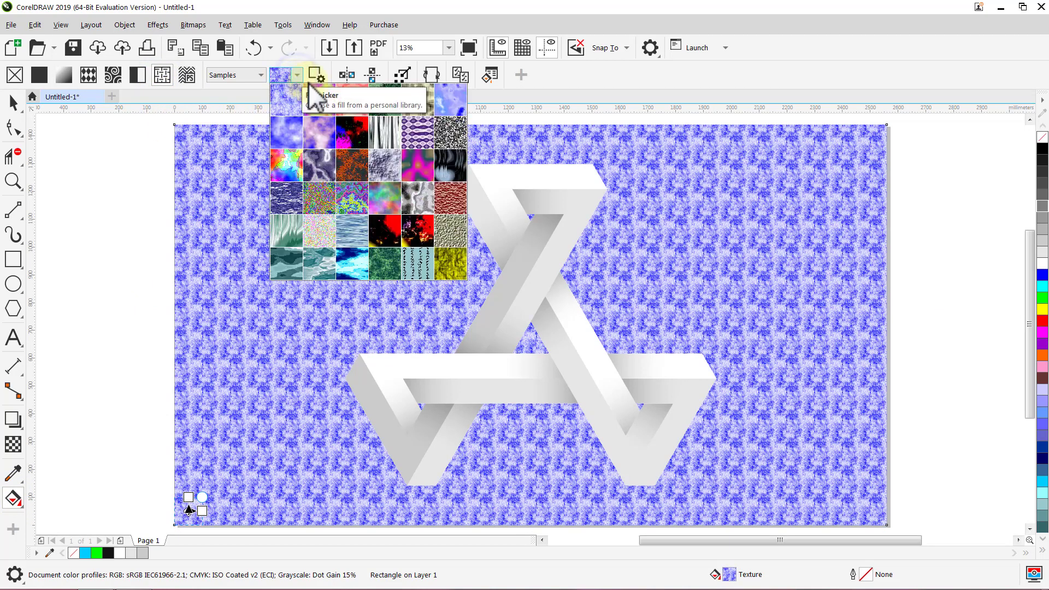
left_click(446, 230)
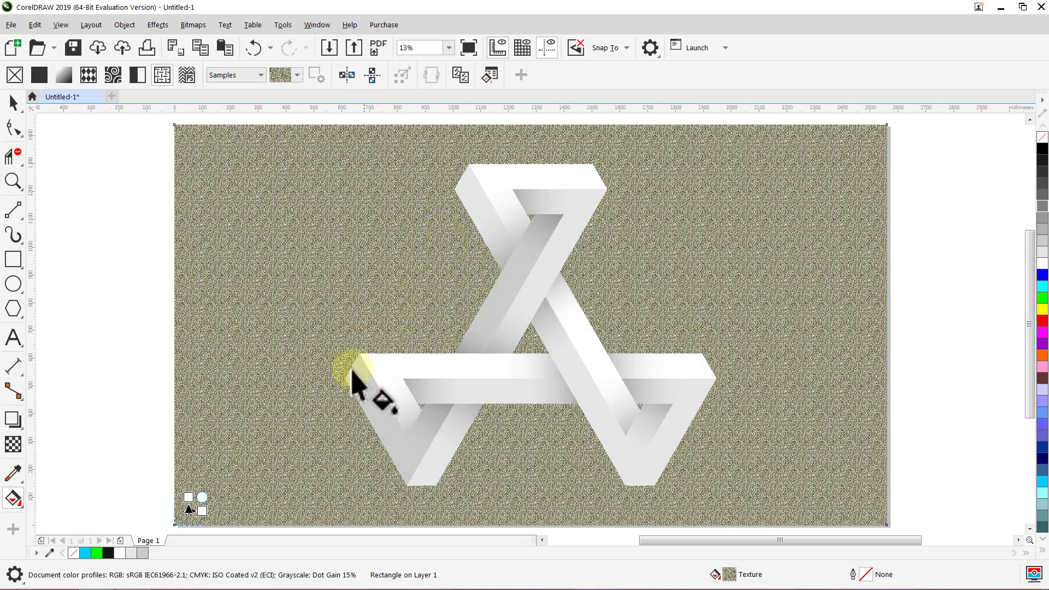
Enlarge the stone texture's tile proportionally while keeping it unrotated, and clear the selection.
key("ctrl")
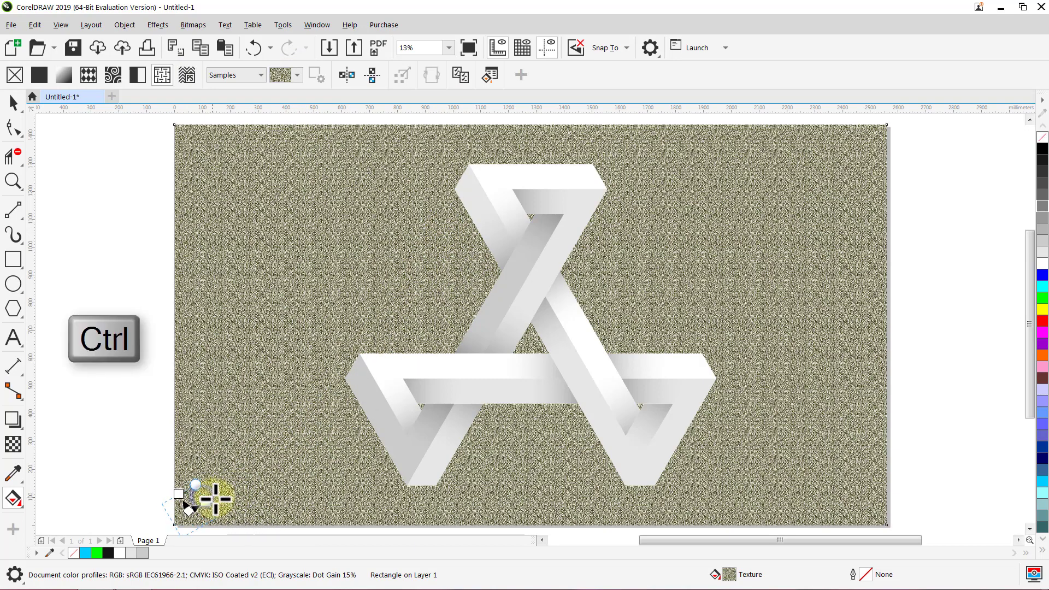
left_click_drag(216, 499, 234, 510)
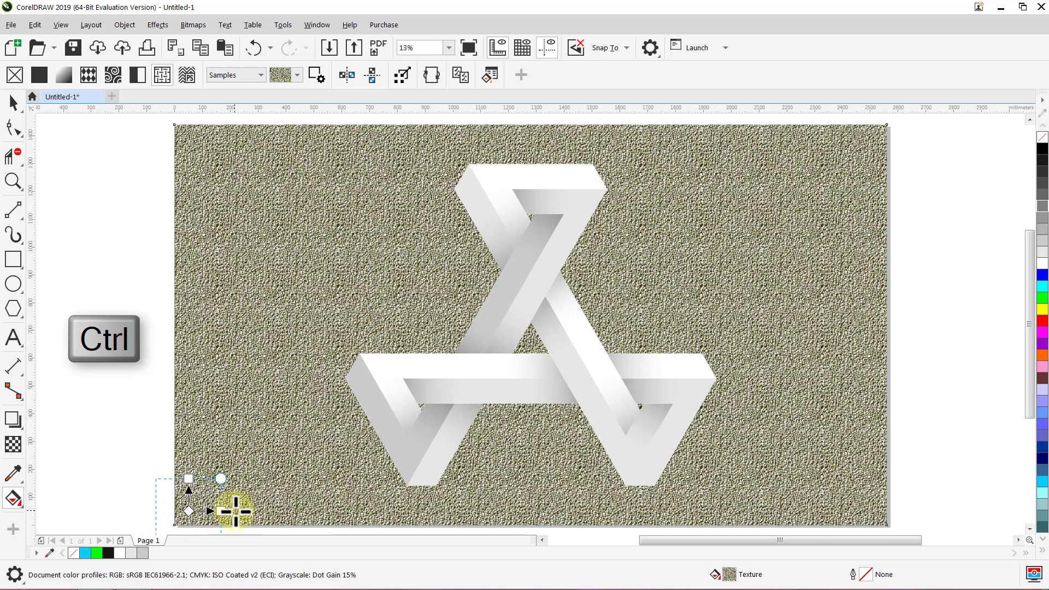
key("space")
left_click(115, 466)
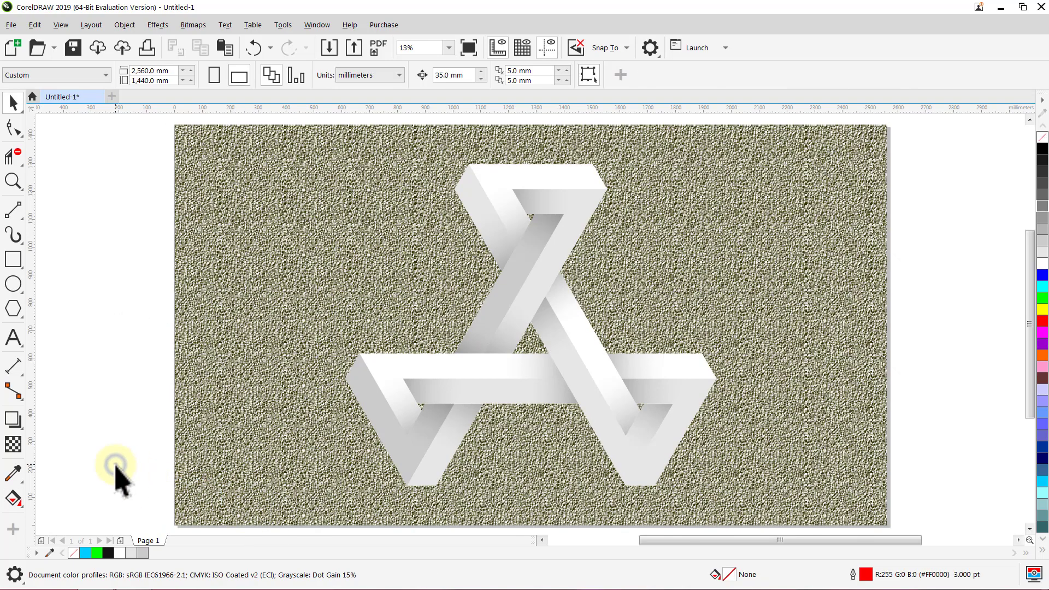
Set the textured rectangle's merge mode to Subtract with 50% uniform transparency, and clear the selection.
left_click(207, 449)
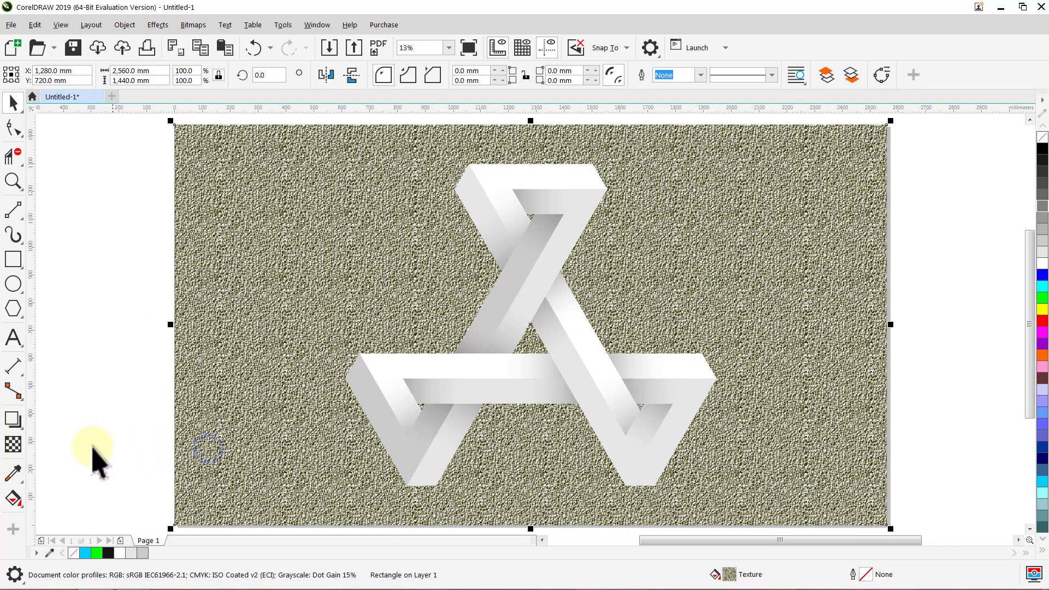
left_click(14, 448)
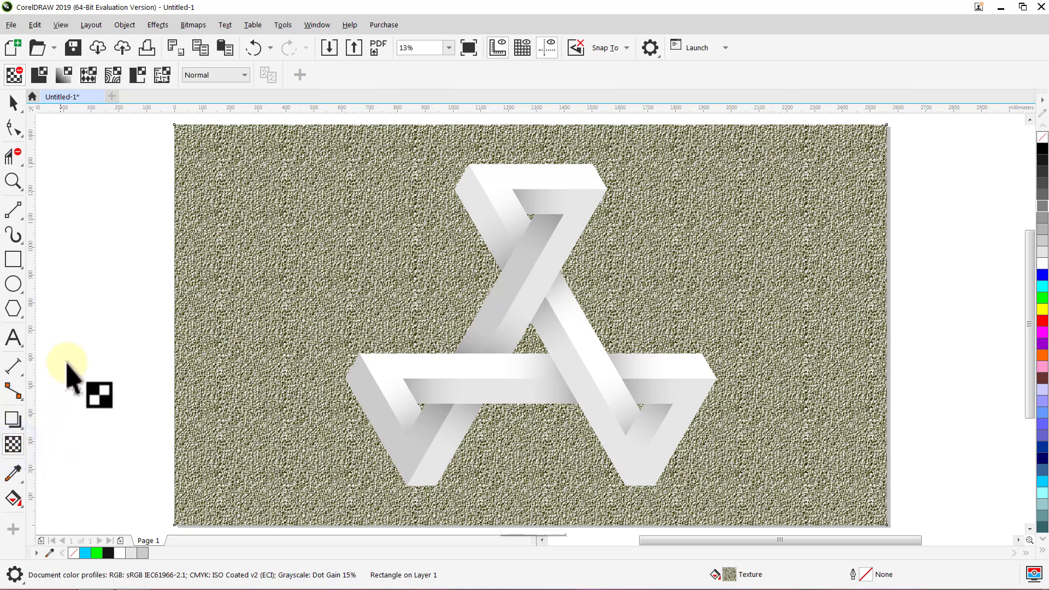
left_click(247, 75)
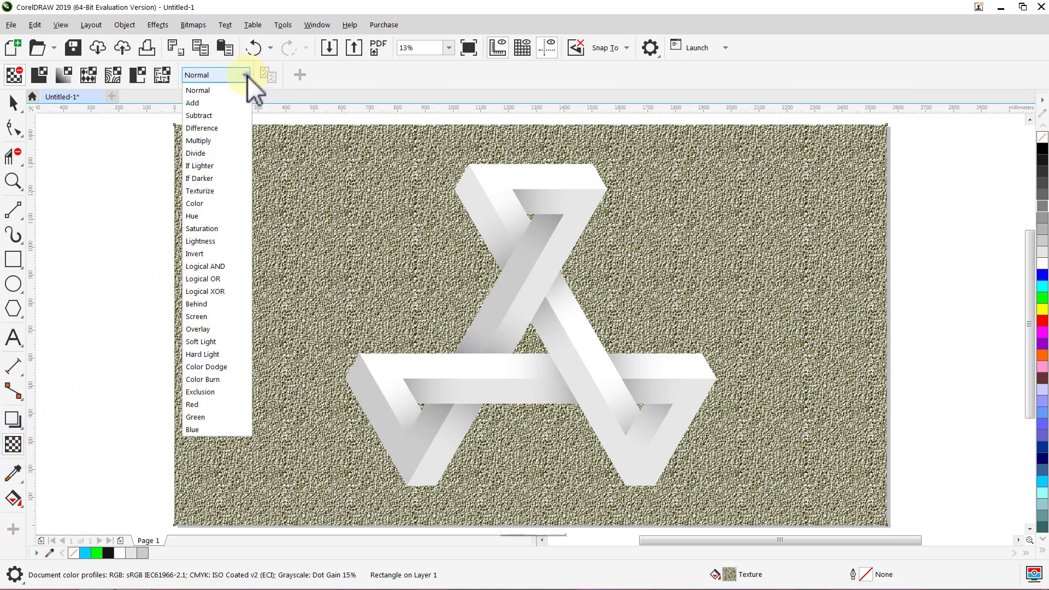
left_click(228, 116)
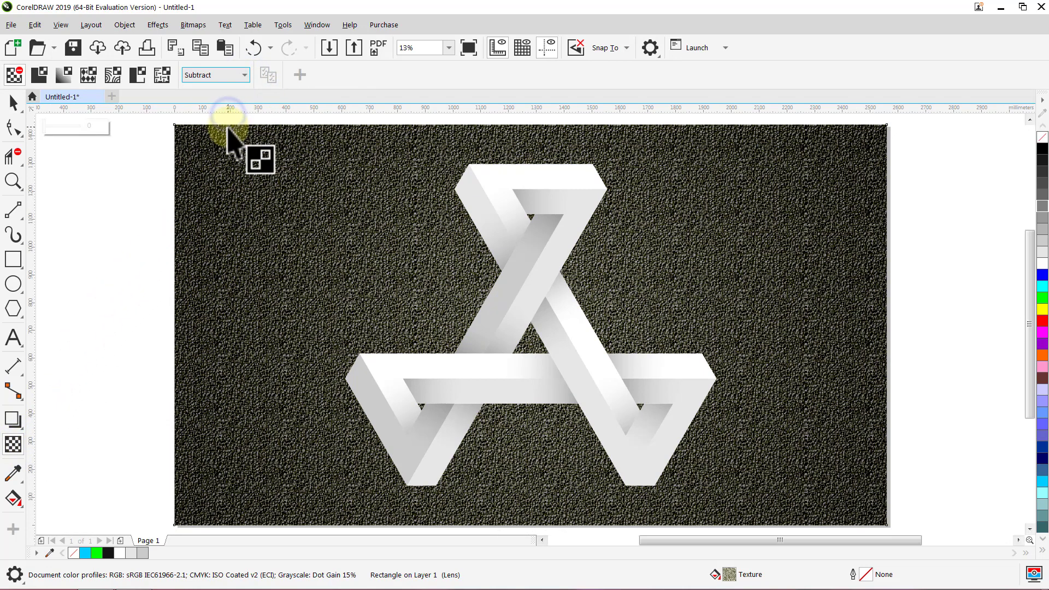
left_click(53, 126)
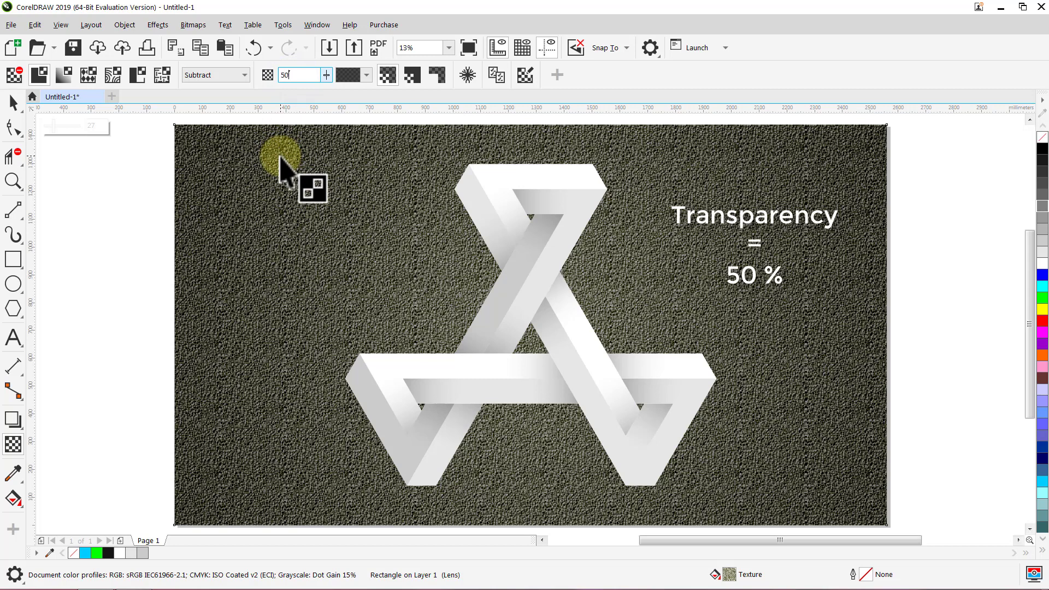
key("Return")
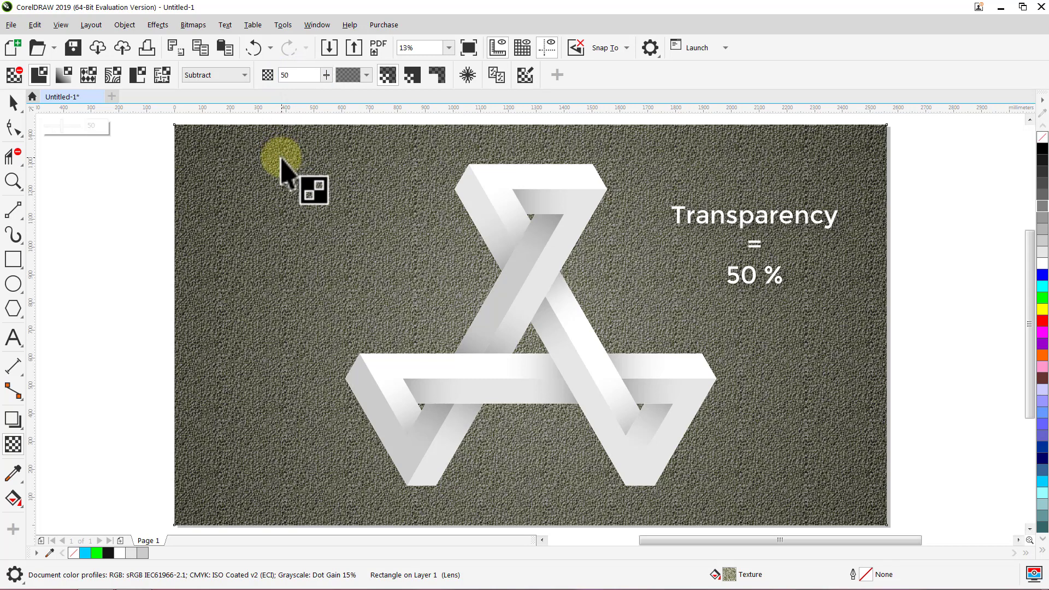
left_click(14, 104)
left_click(111, 175)
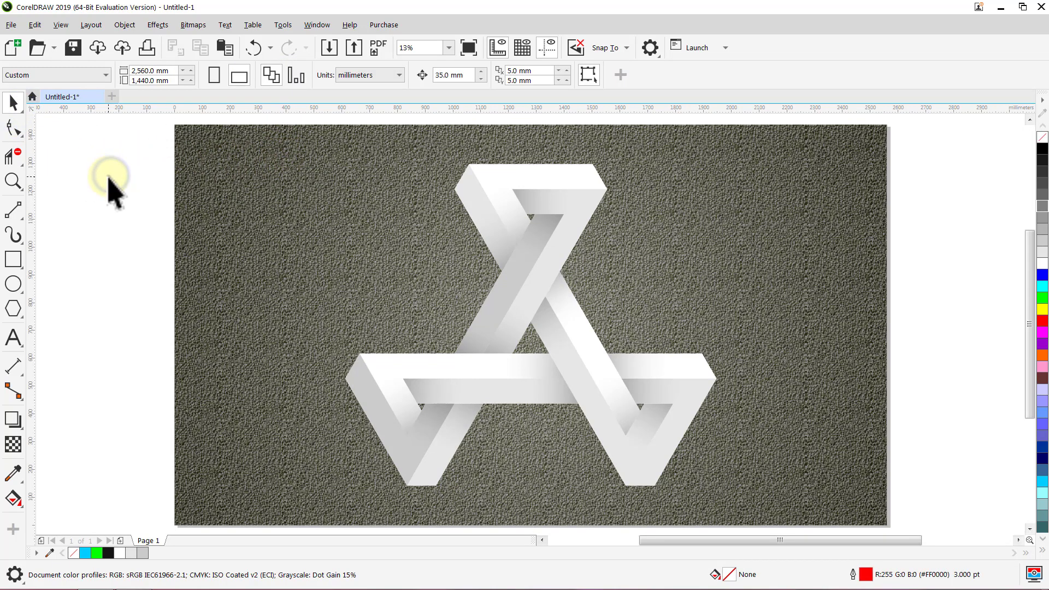
Add a drop shadow around the grouped triangular design with 50 opacity and 15 feathering.
left_click(516, 271)
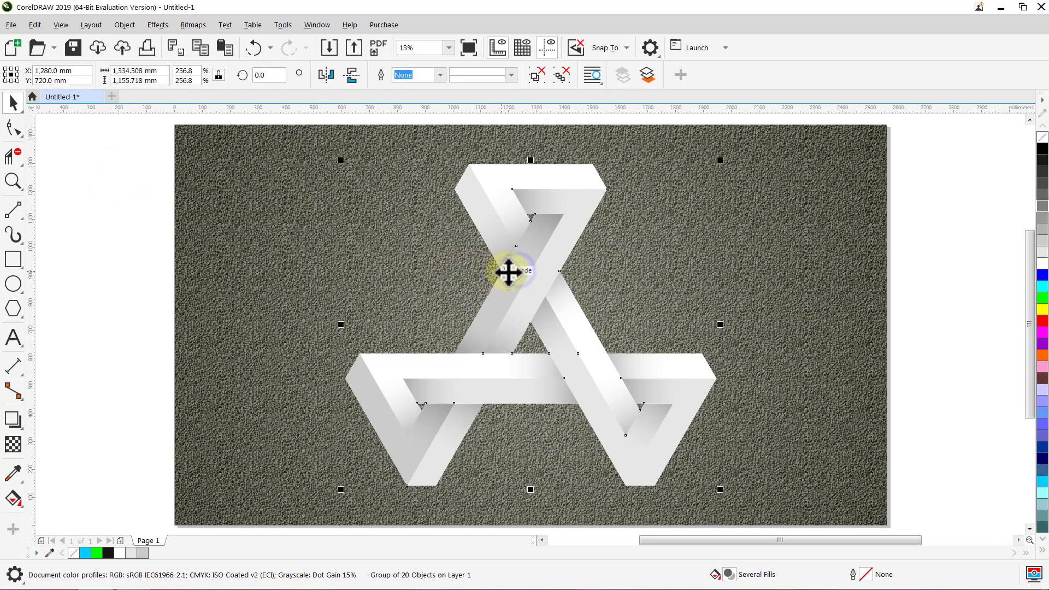
left_click(12, 419)
left_click_drag(345, 325, 153, 82)
Set the drop shadow's colour to black sampled from the colour palette and its merge mode to Normal, and clear the selection.
left_click(157, 75)
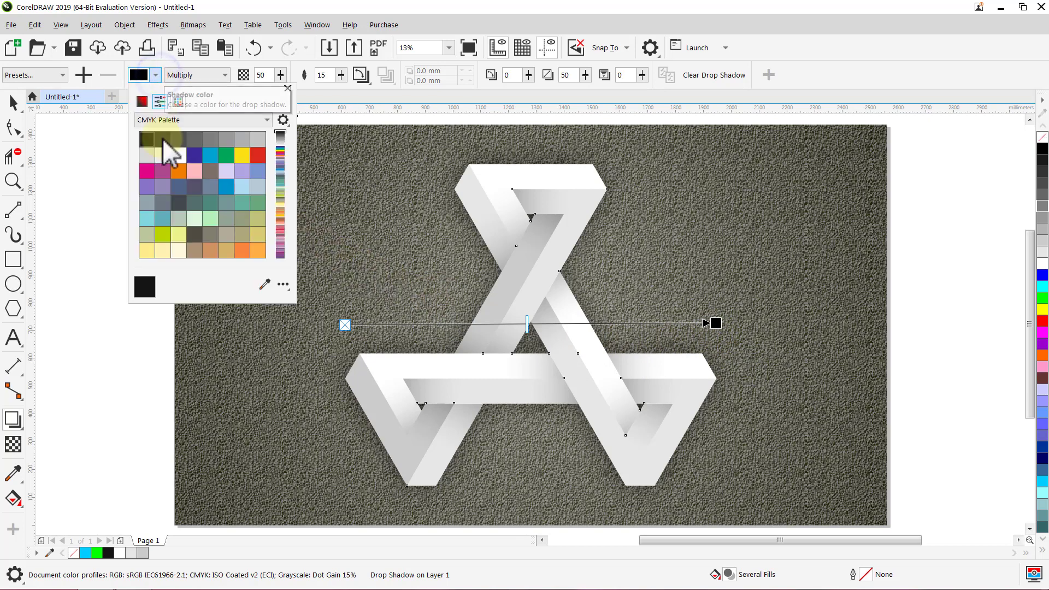
left_click(265, 285)
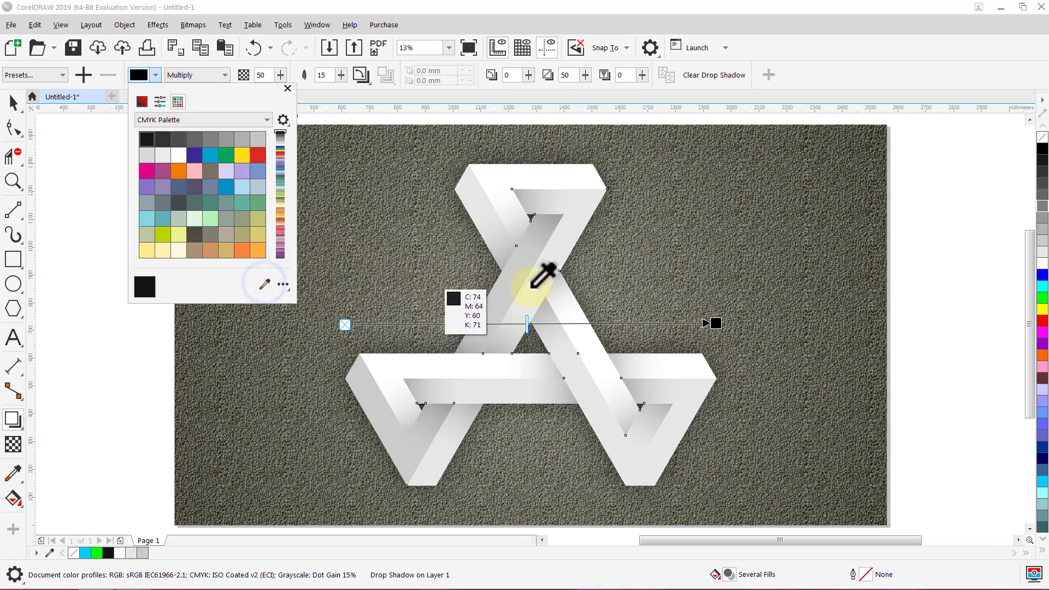
left_click(1040, 142)
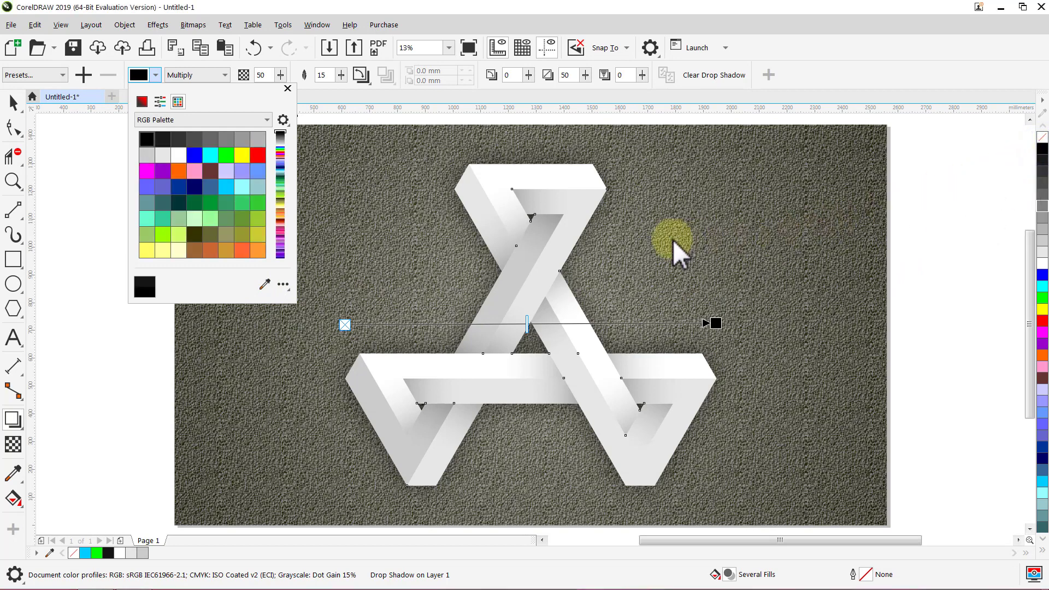
left_click(288, 89)
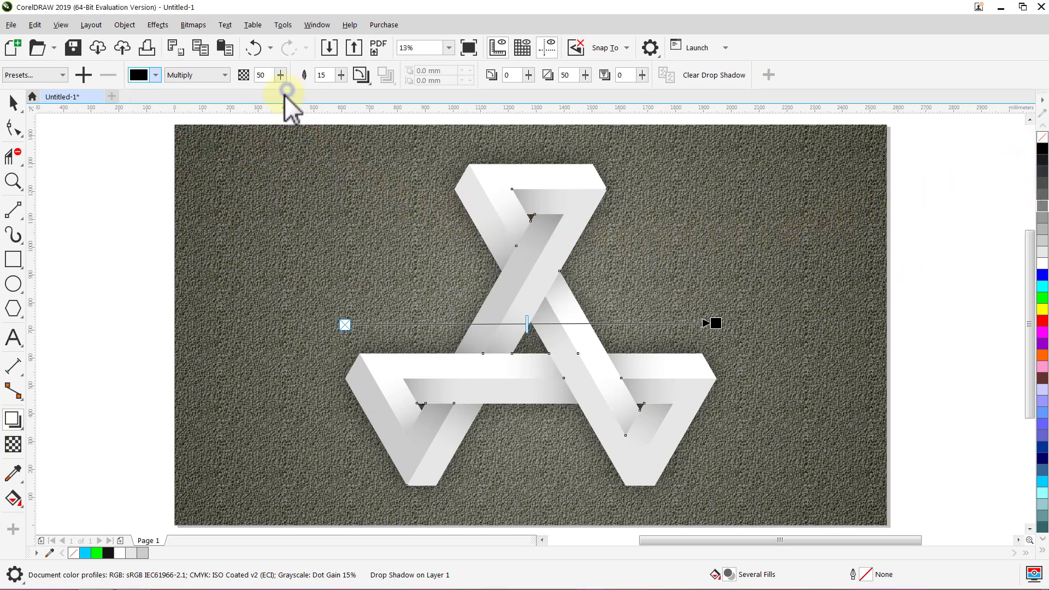
left_click(224, 75)
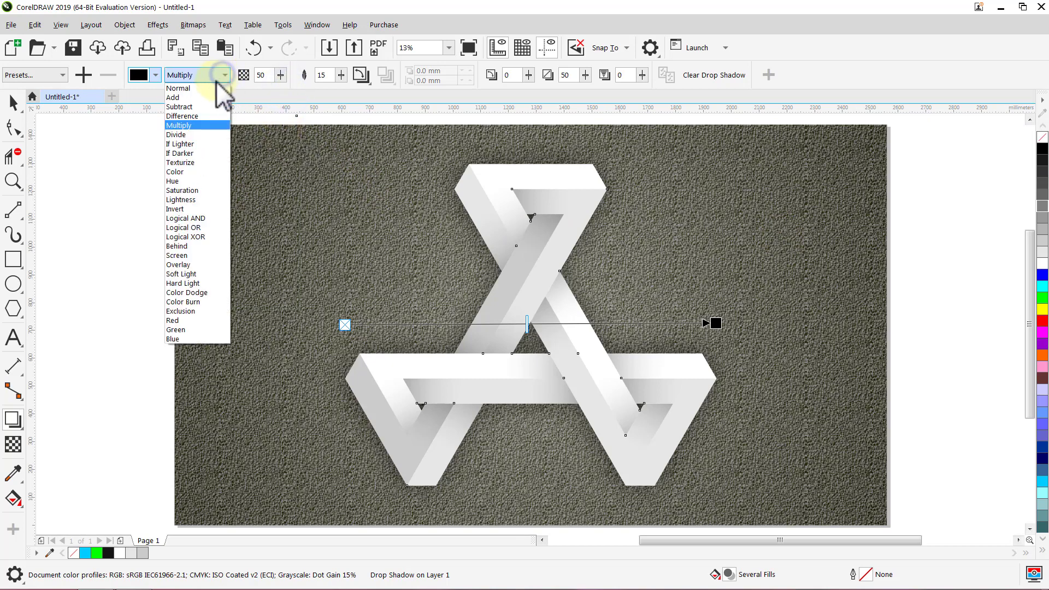
left_click(201, 88)
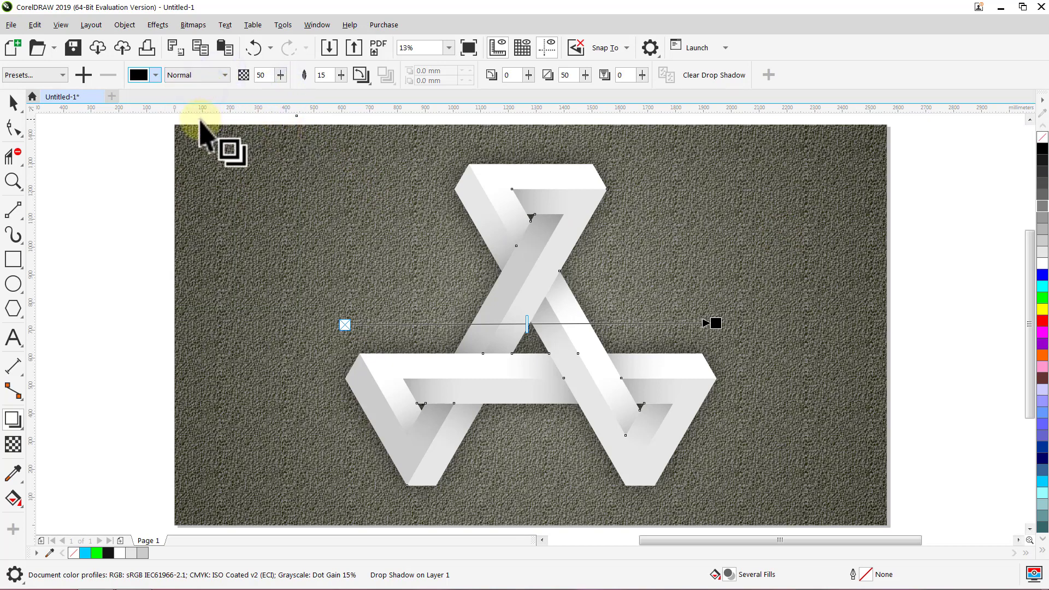
left_click(11, 103)
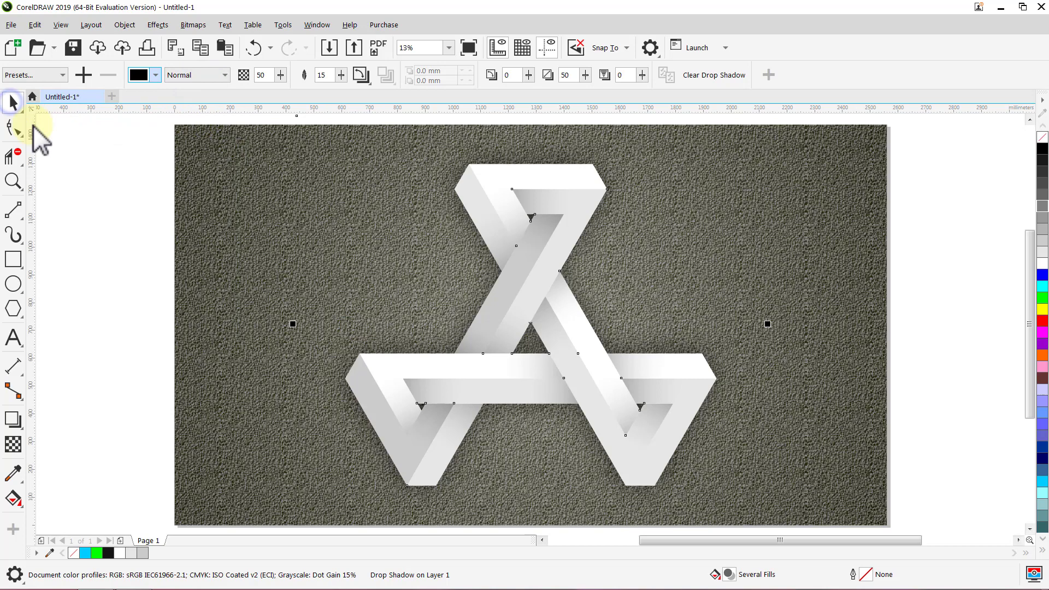
left_click(65, 162)
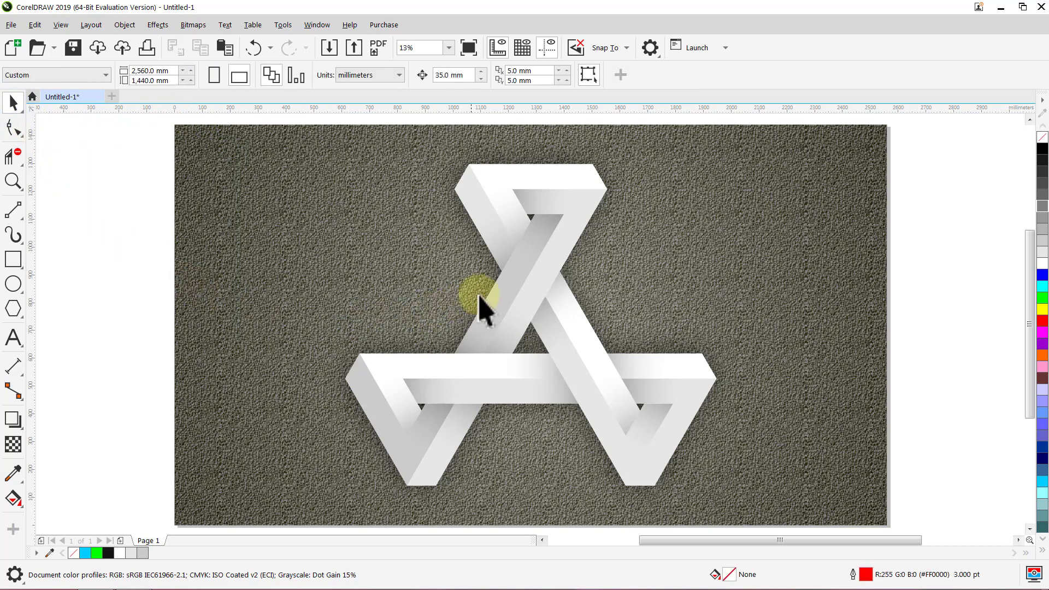
PowerClip the shadowed triangular design inside the textured background rectangle, and clear the selection.
left_click(520, 265)
right_click(520, 263)
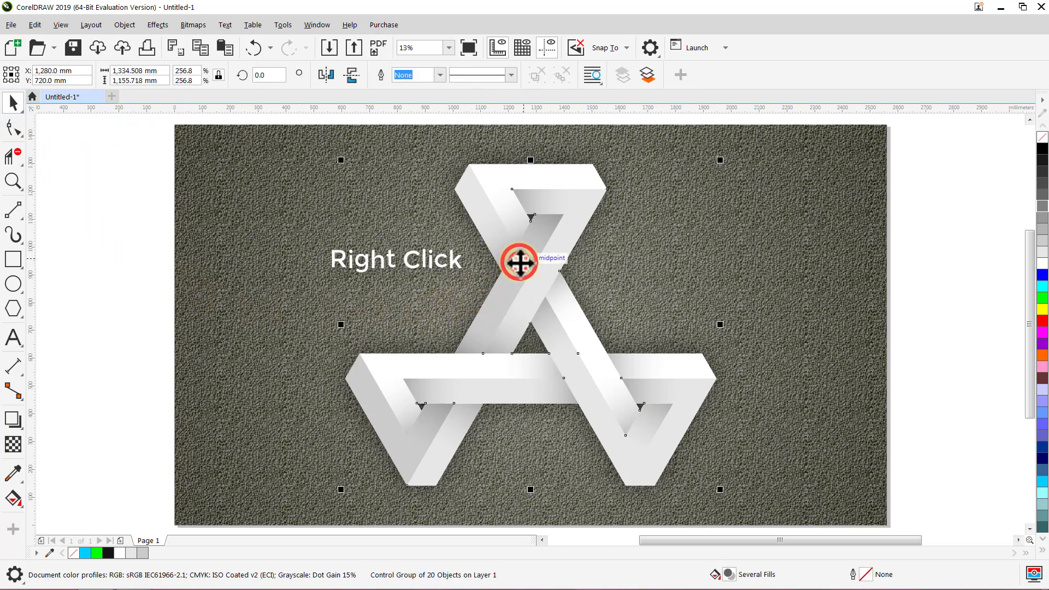
left_click(582, 284)
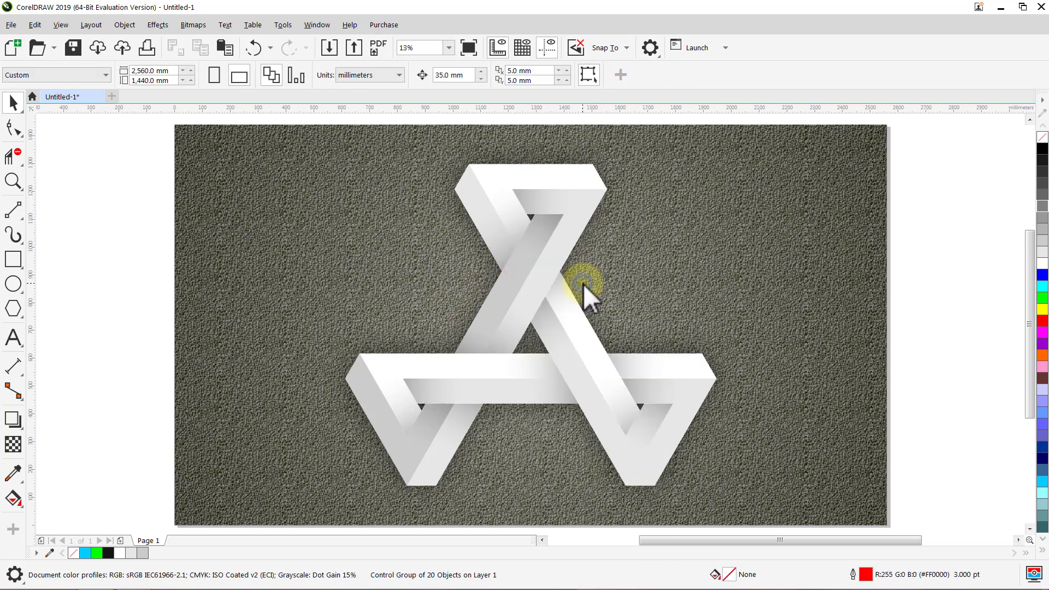
left_click(224, 275)
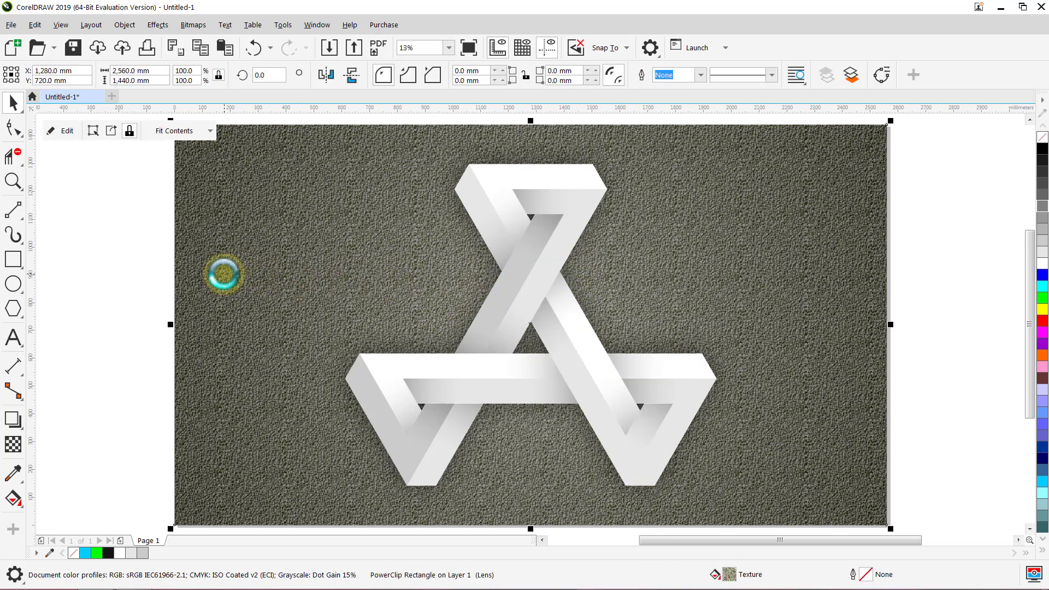
left_click(57, 263)
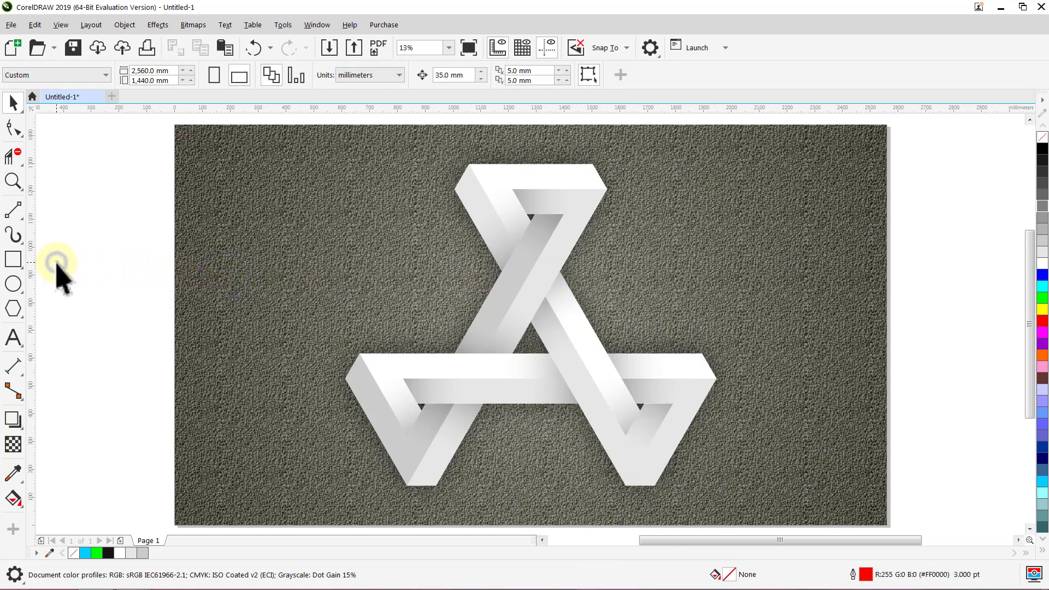
Group all objects on the page, clear the selection, and show the finished artwork in full-screen preview.
key("ctrl+a")
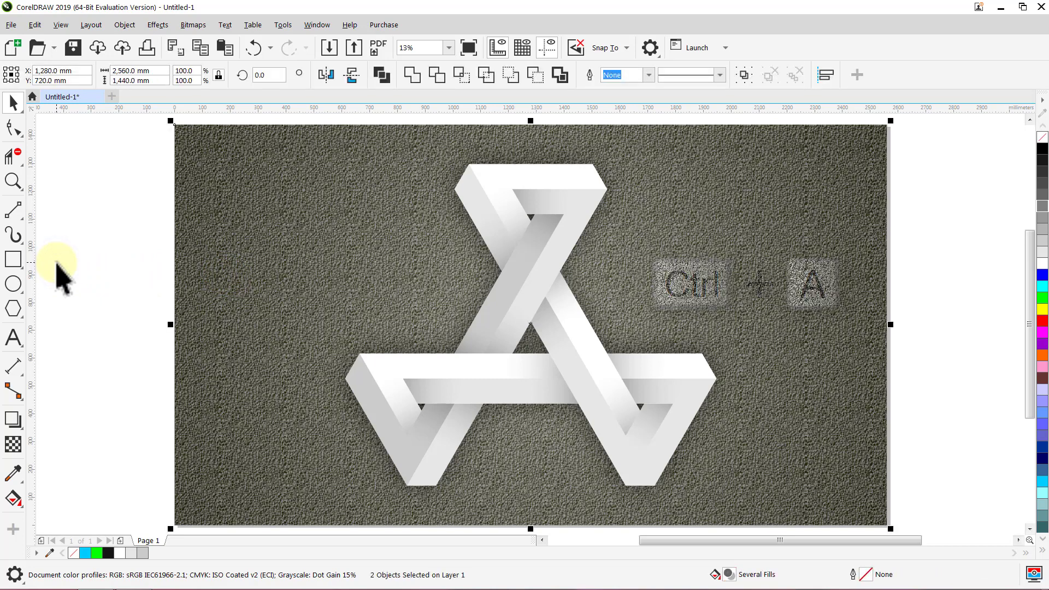
key("ctrl+g")
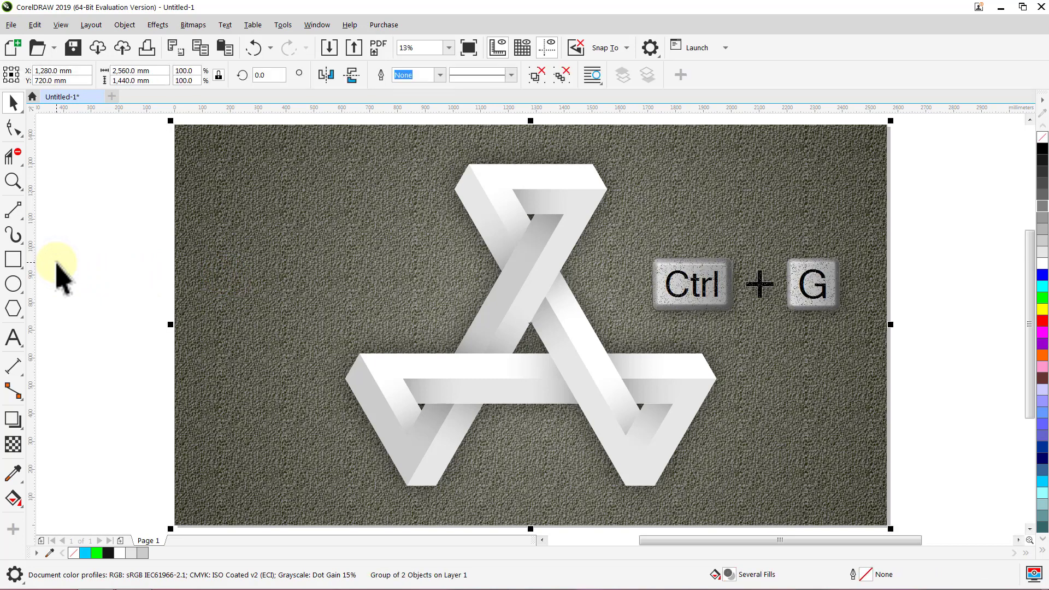
left_click(56, 265)
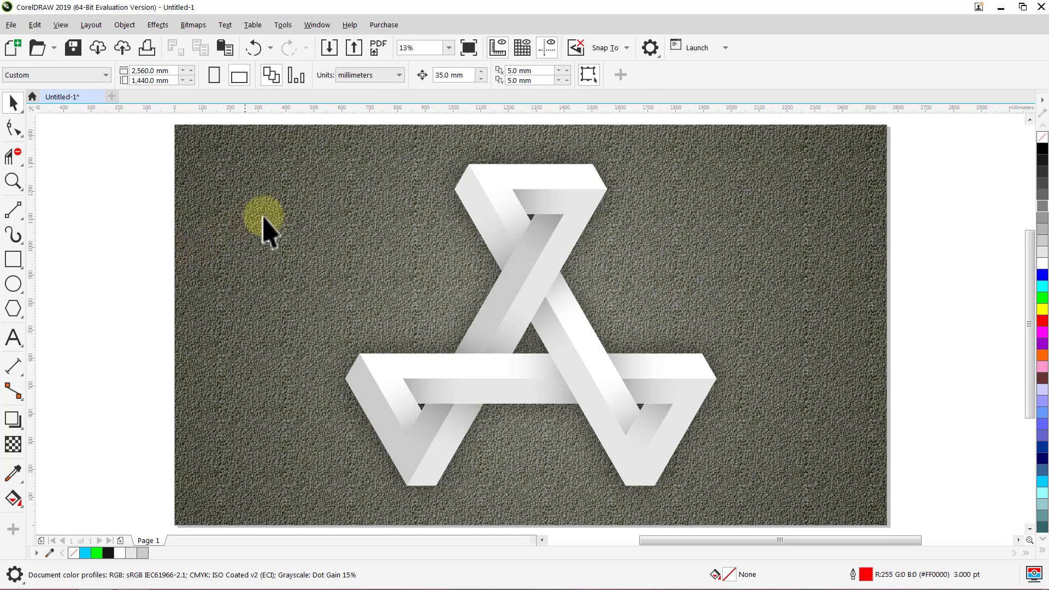
left_click(475, 46)
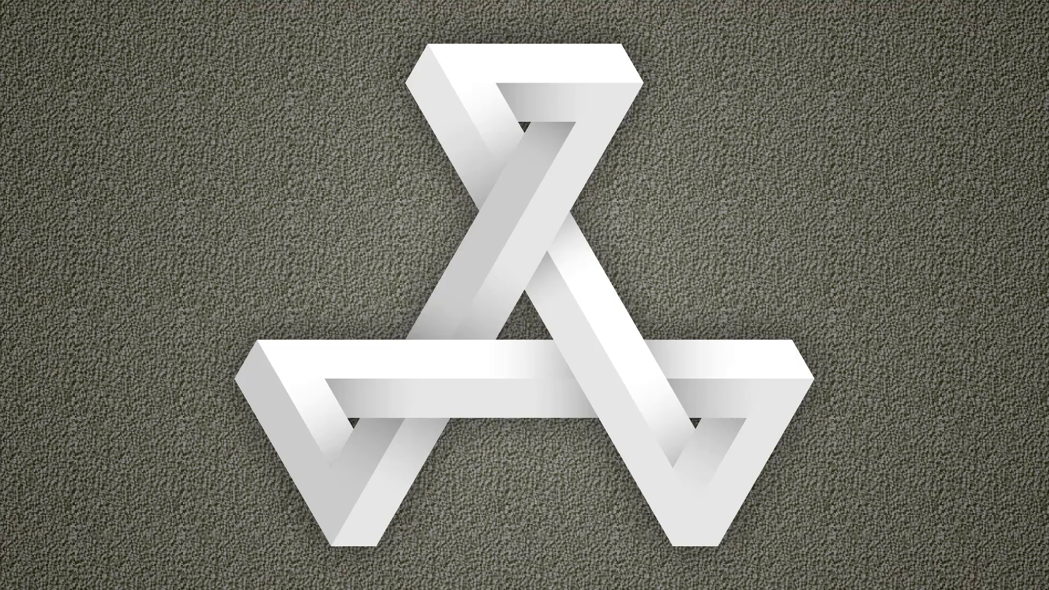